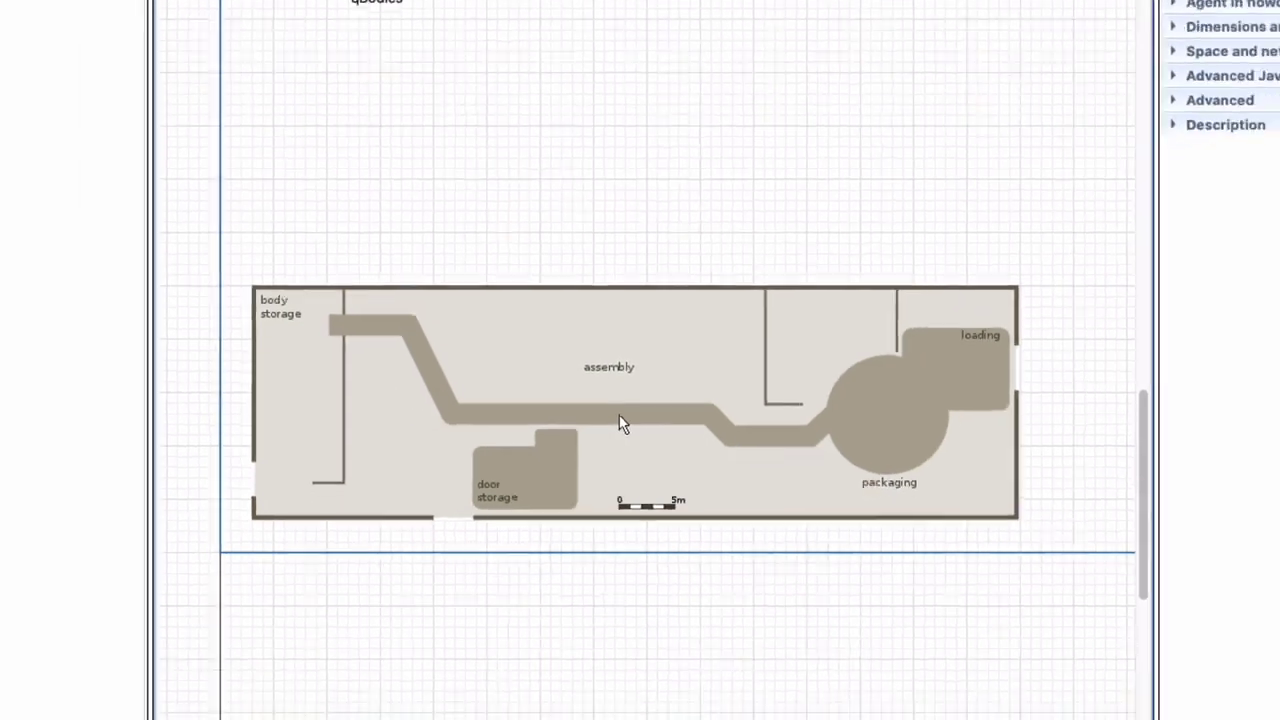
Move the model's scale ruler onto the factory layout image, just above the layout's own 5 m scale bar
scroll(628, 400, "up", 5)
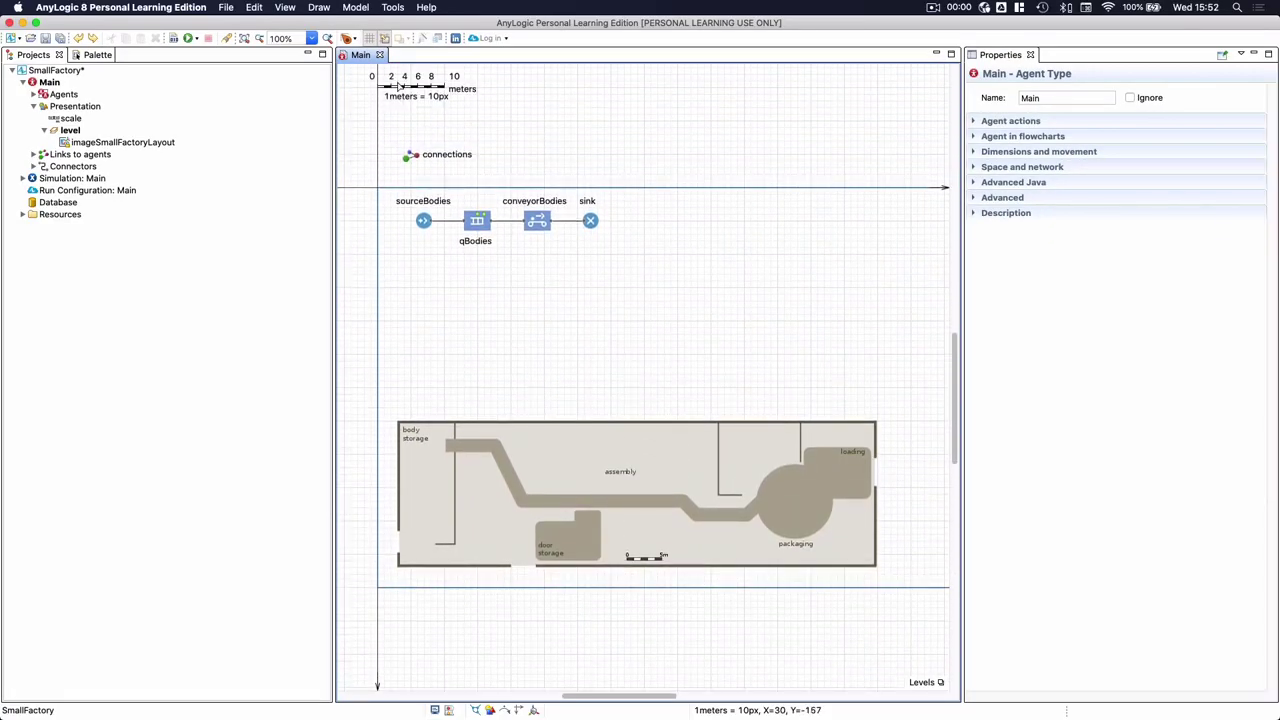
left_click_drag(398, 88, 531, 340)
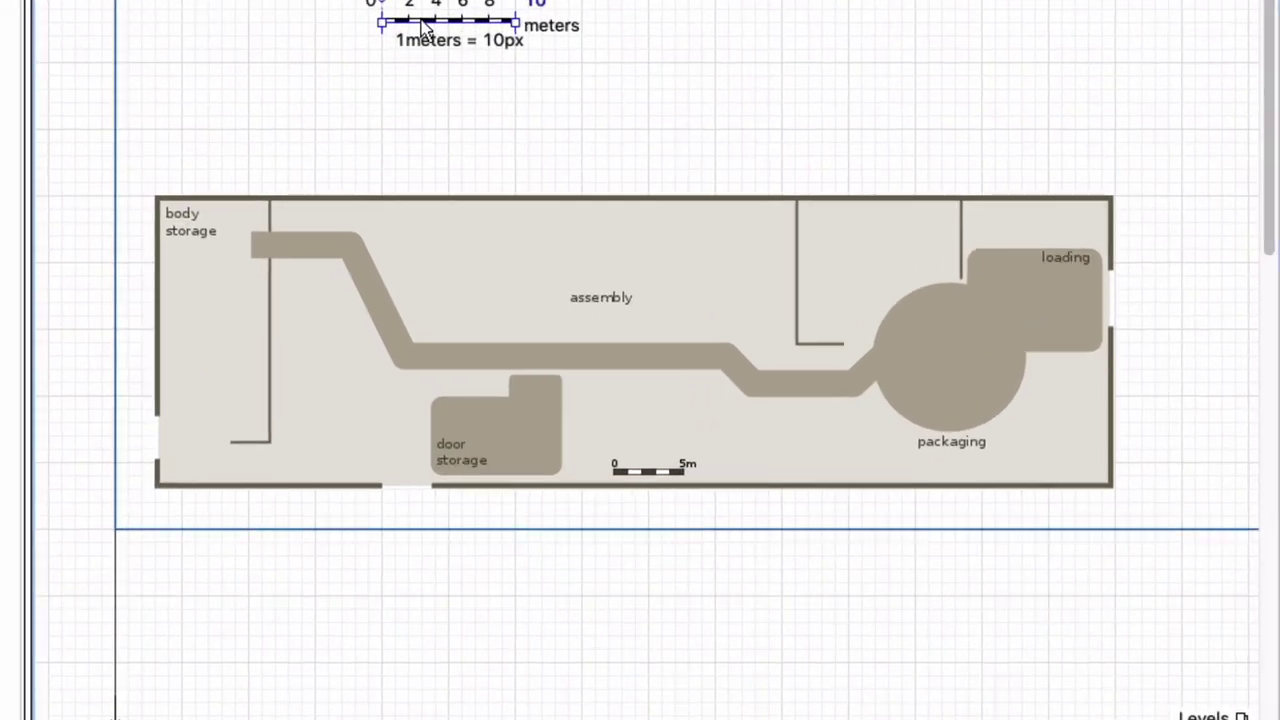
left_click_drag(425, 28, 646, 428)
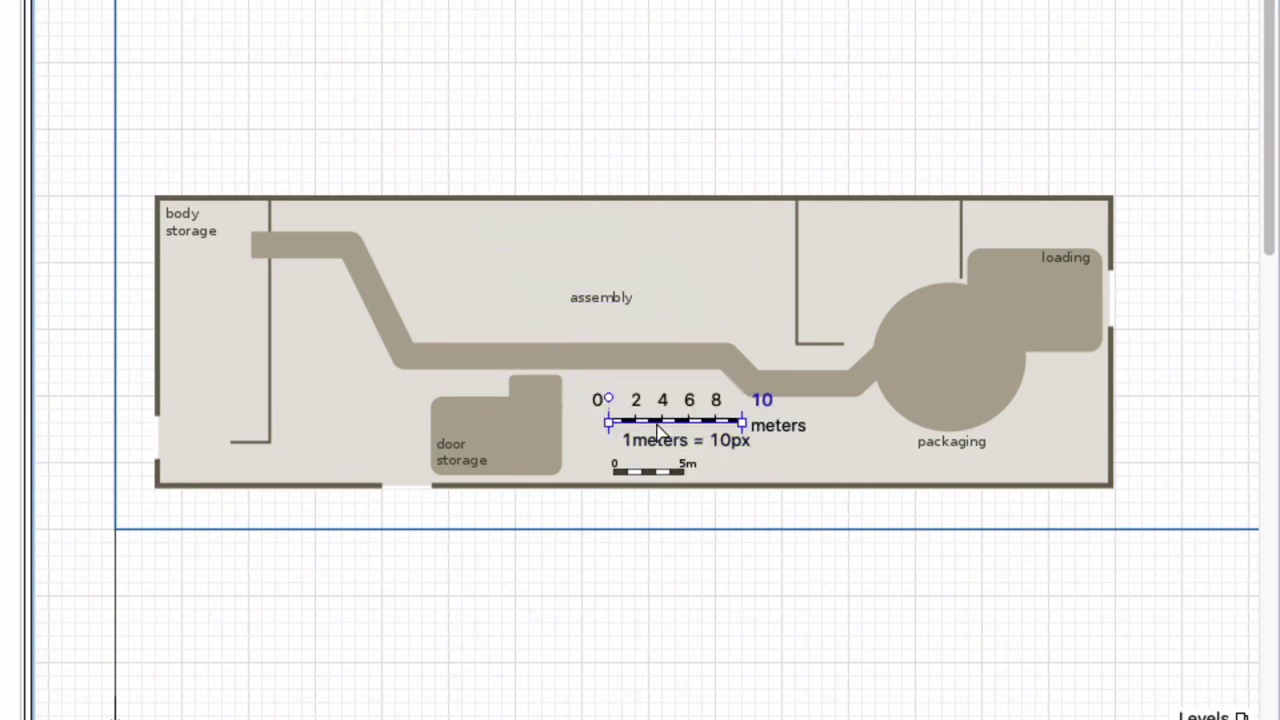
scroll(671, 569, "up", 1)
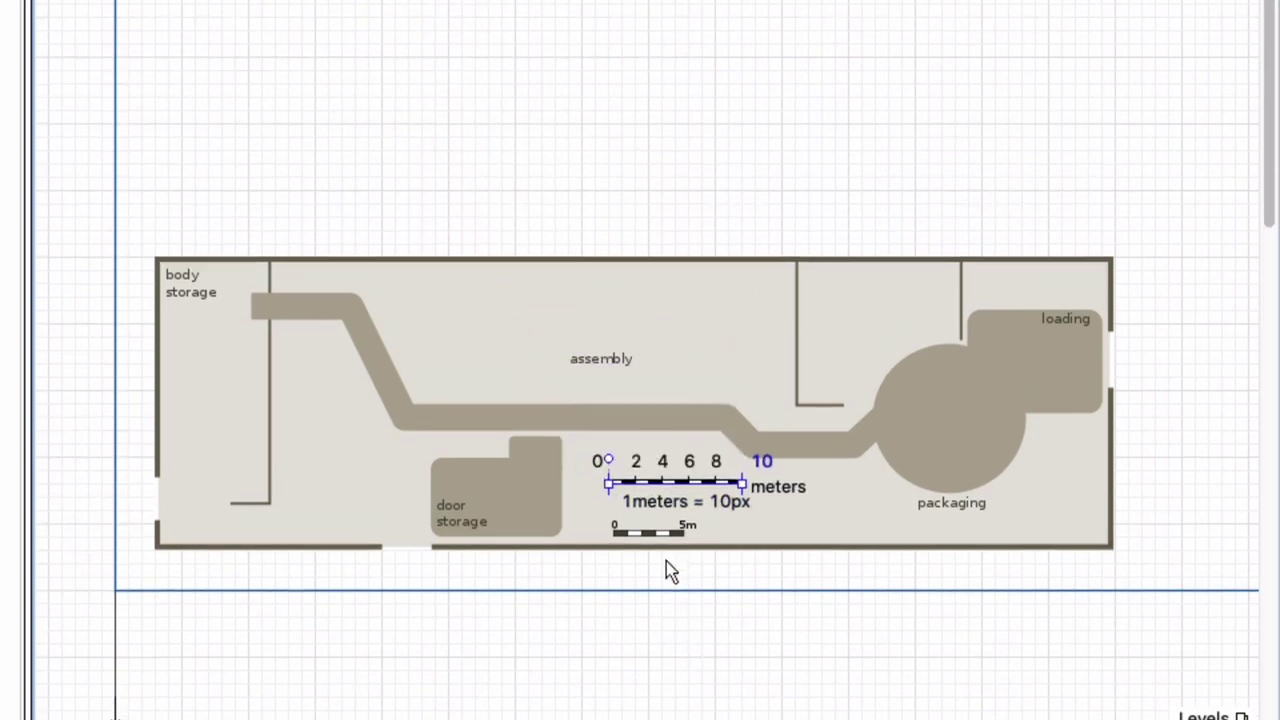
scroll(660, 540, "up", 5)
scroll(640, 520, "down", 5)
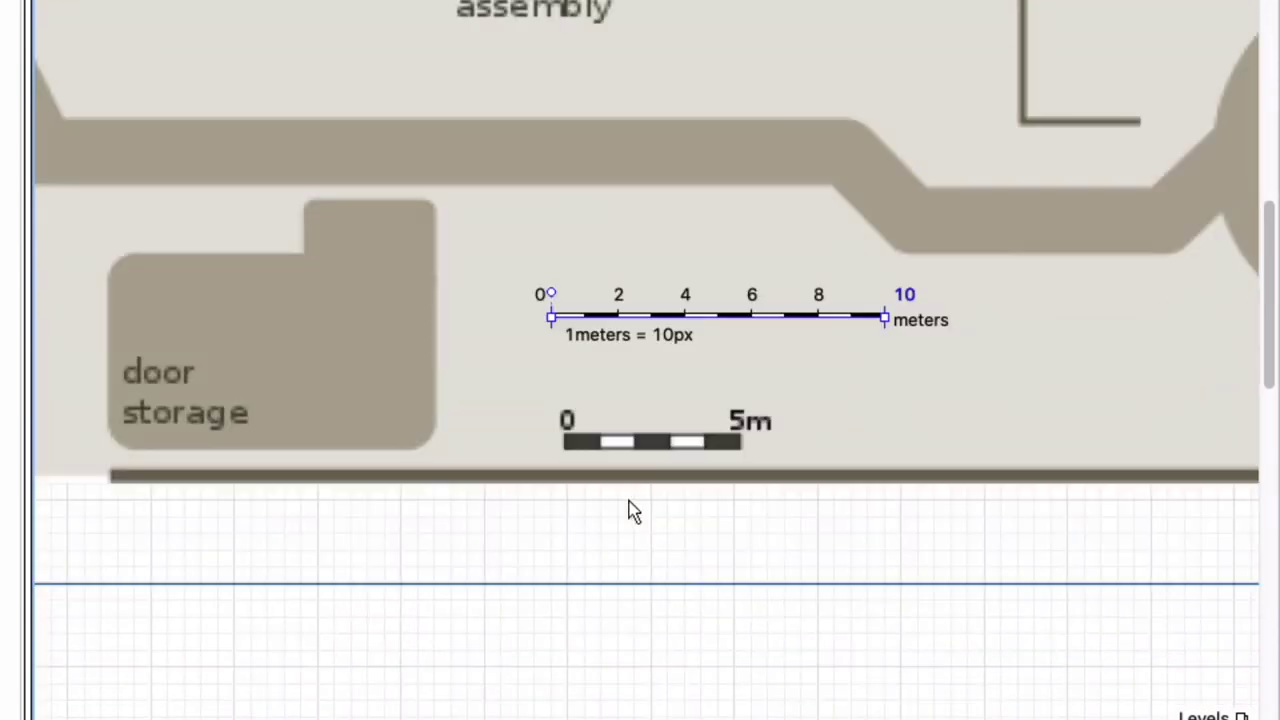
scroll(691, 440, "down", 1)
scroll(660, 358, "up", 3)
scroll(660, 358, "up", 2)
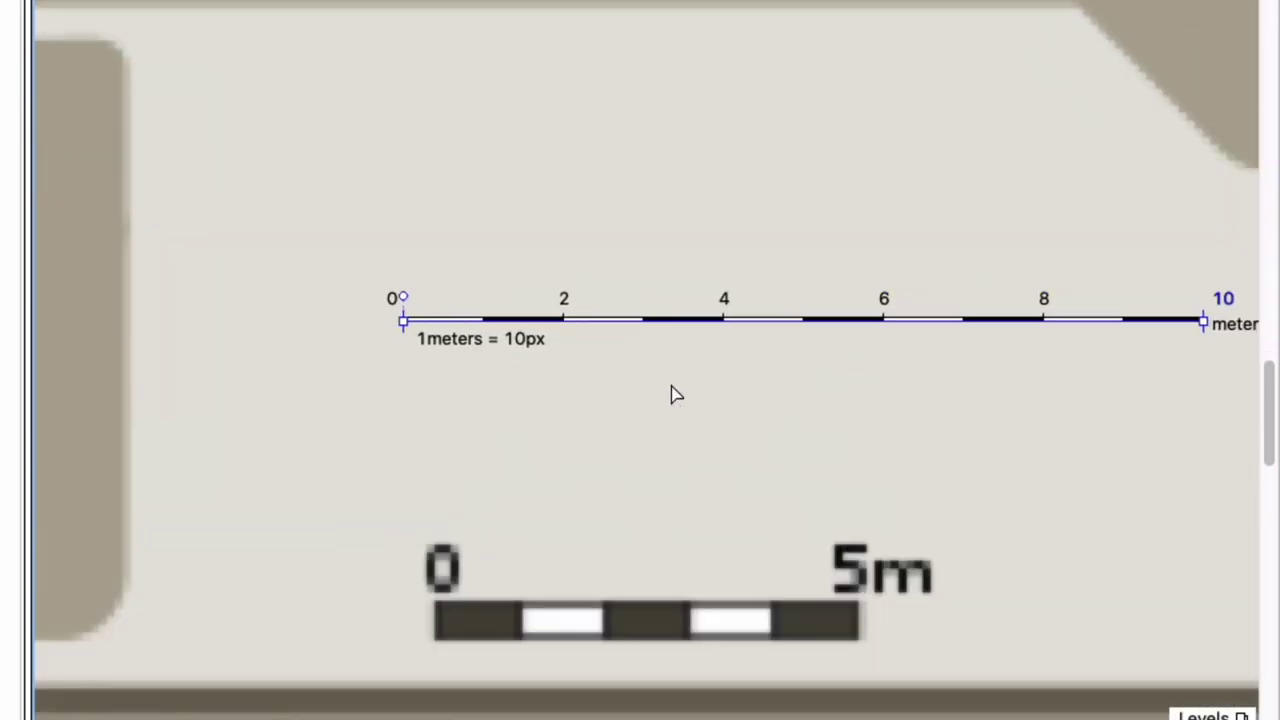
Set the length that the scale ruler corresponds to as 5 meters
scroll(671, 366, "down", 1)
scroll(672, 368, "down", 2)
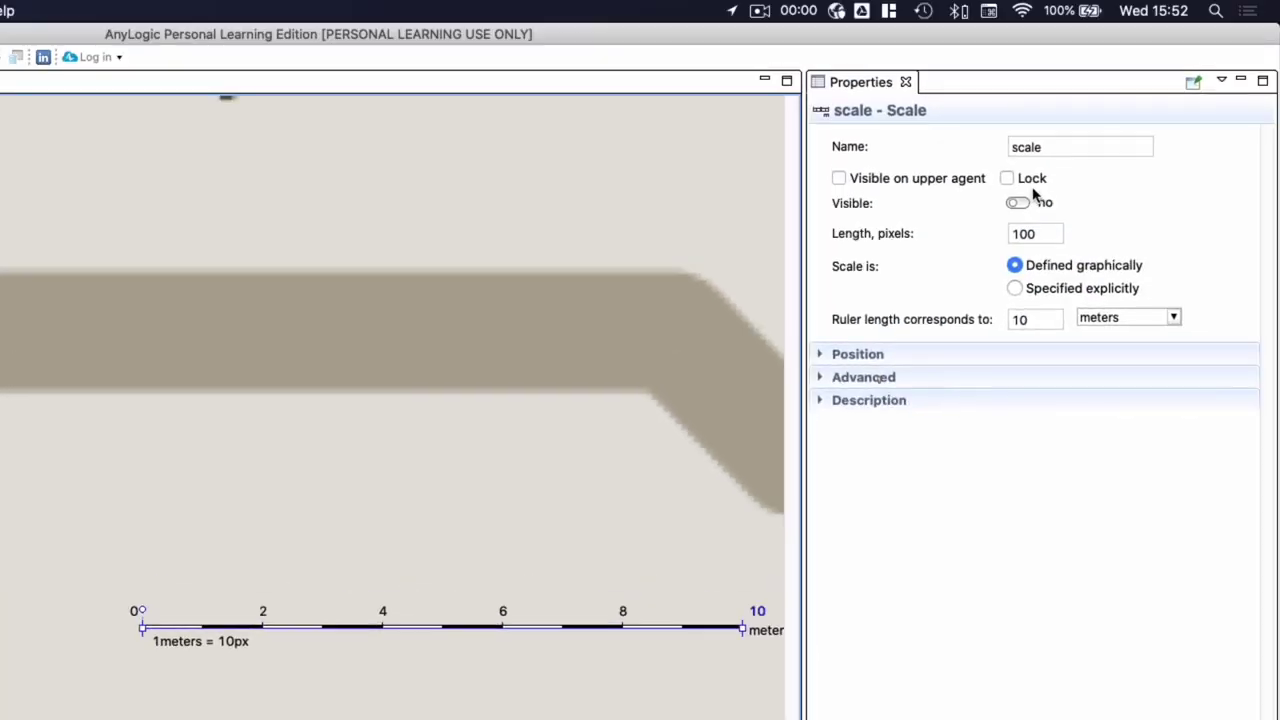
left_click_drag(1041, 322, 986, 317)
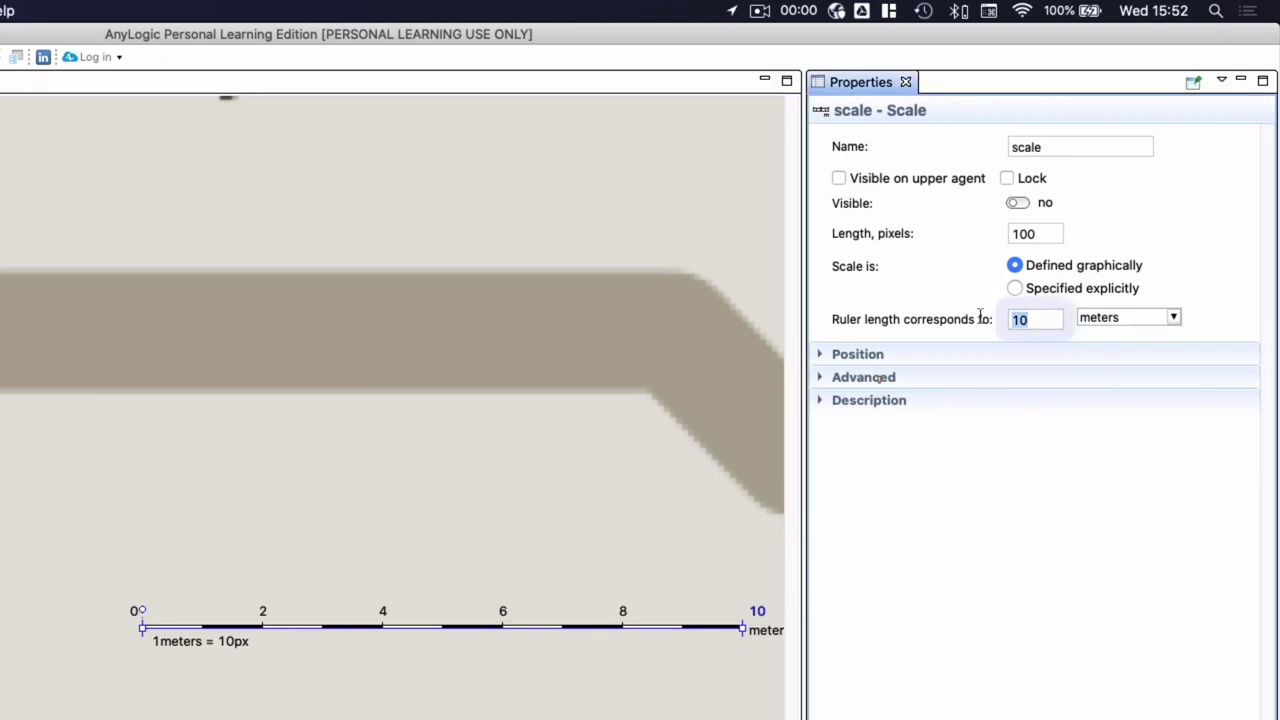
type("5")
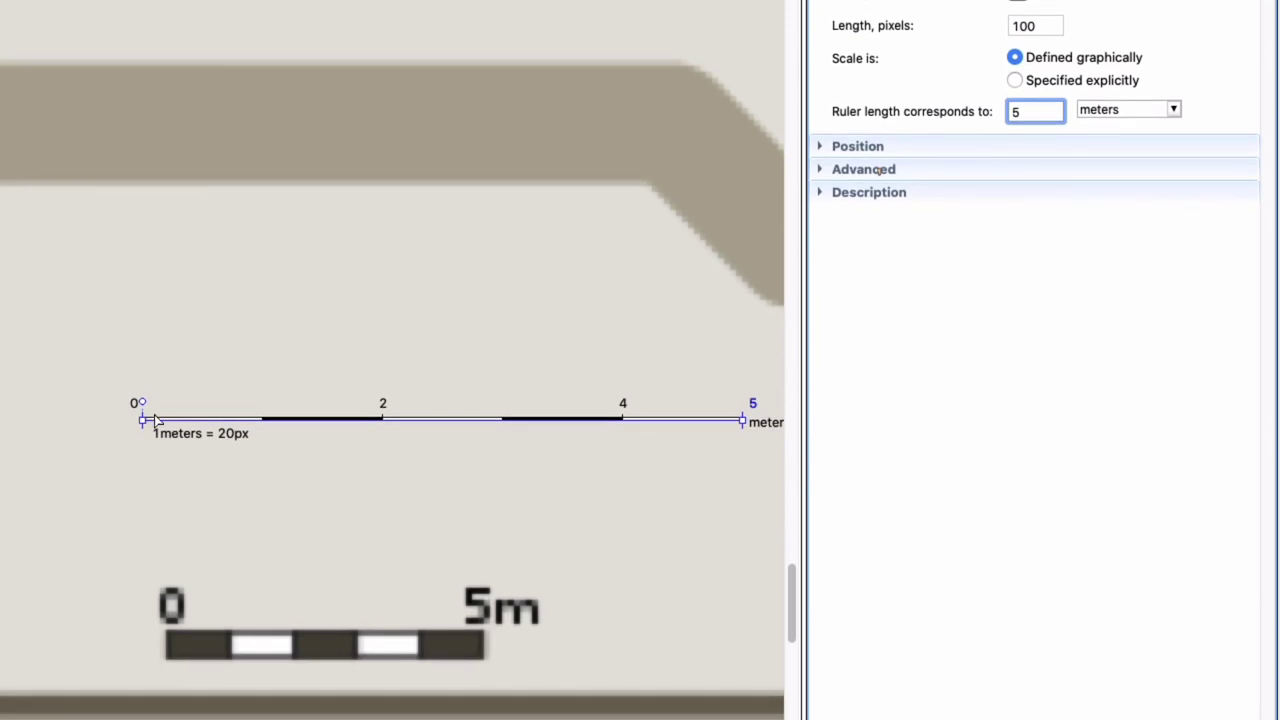
Align the ruler's start with the 0 mark of the layout's scale bar and shorten it to 53 pixels, ending at the 5 m mark
left_click_drag(155, 420, 178, 652)
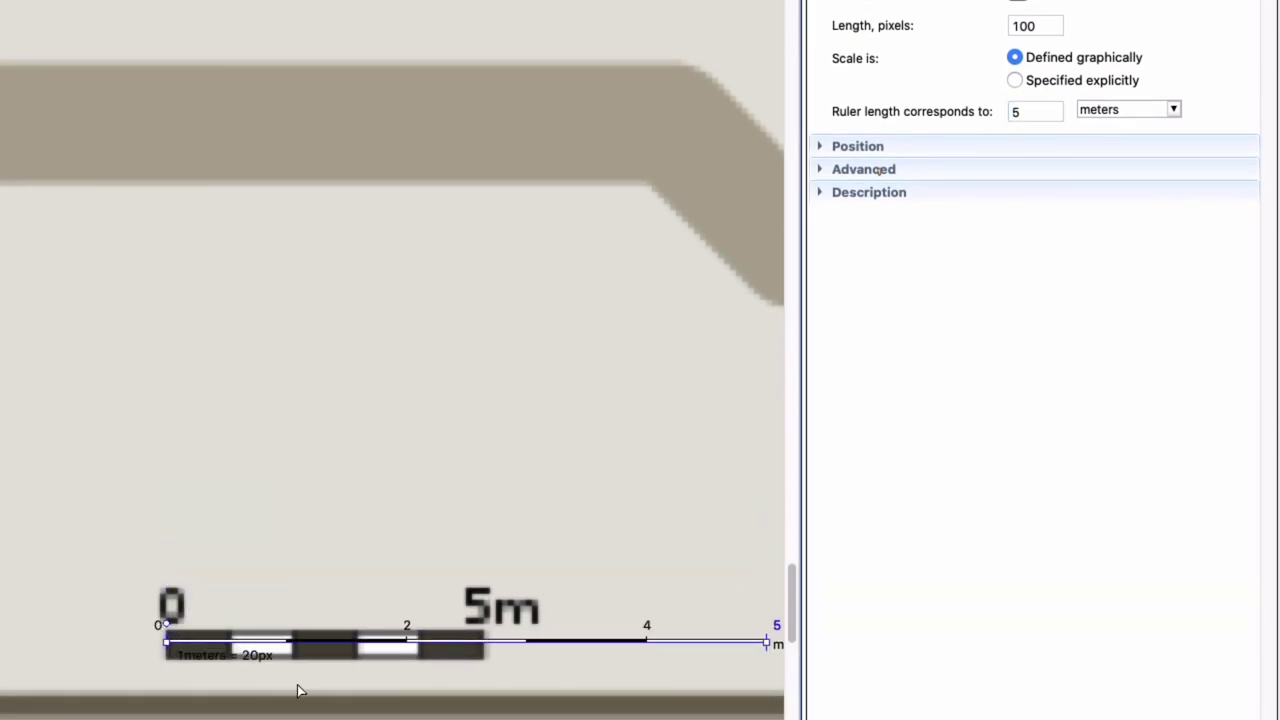
scroll(300, 690, "up", 1)
scroll(305, 690, "right", 10)
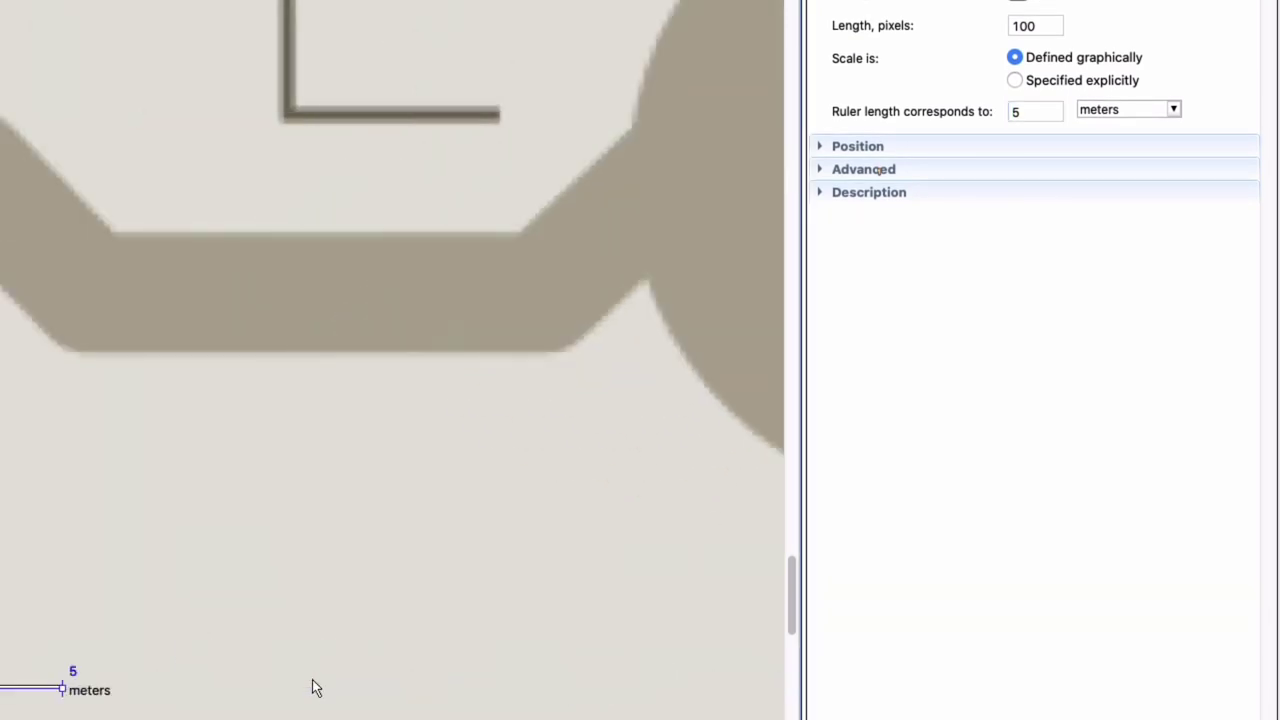
scroll(316, 688, "left", 10)
left_click_drag(524, 686, 243, 693)
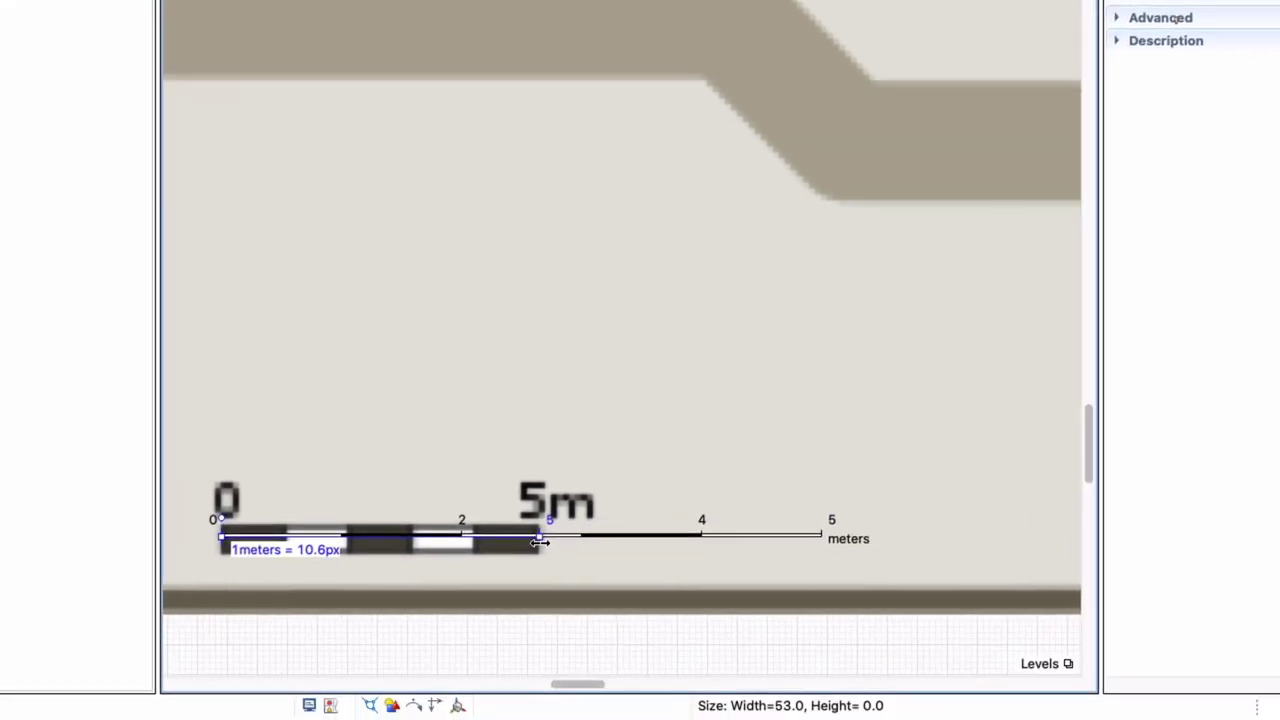
left_click_drag(540, 541, 540, 542)
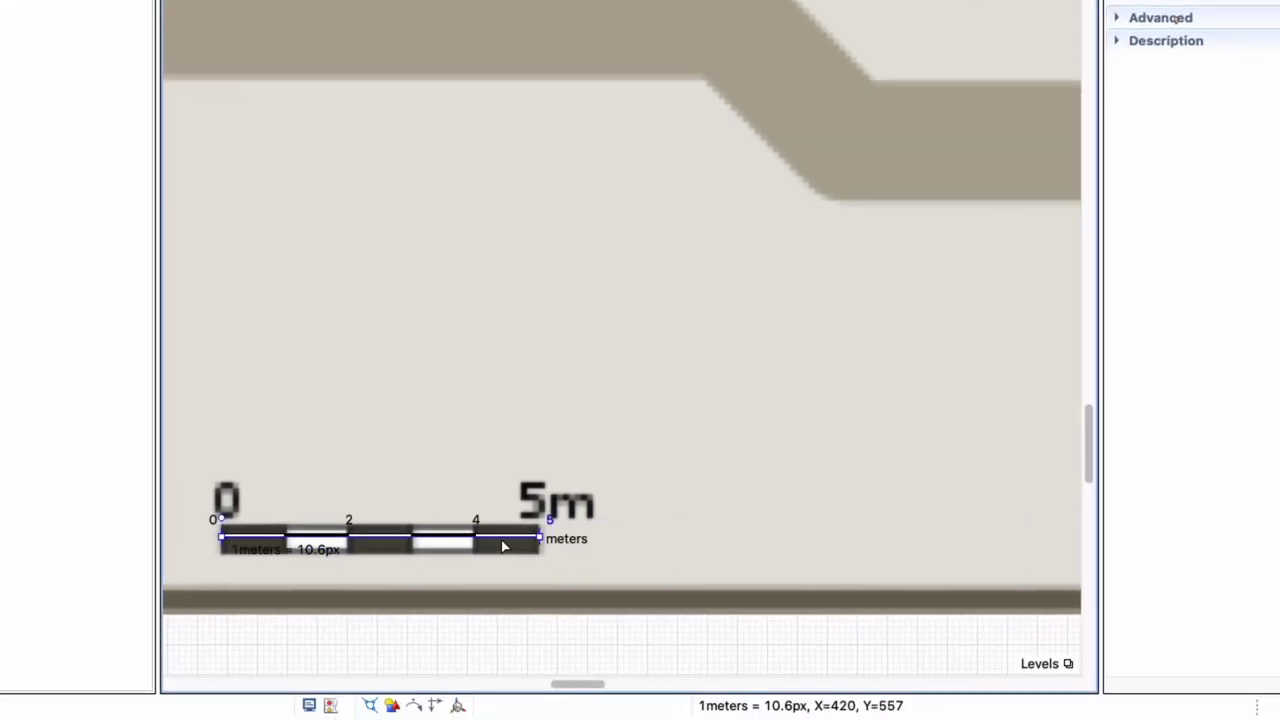
Nudge the scale ruler straight up until it clears the layout's 5 m scale bar
key("Up")
key("Up")
key("Up")
key("Up")
key("Up")
key("Up")
key("Up")
key("Up")
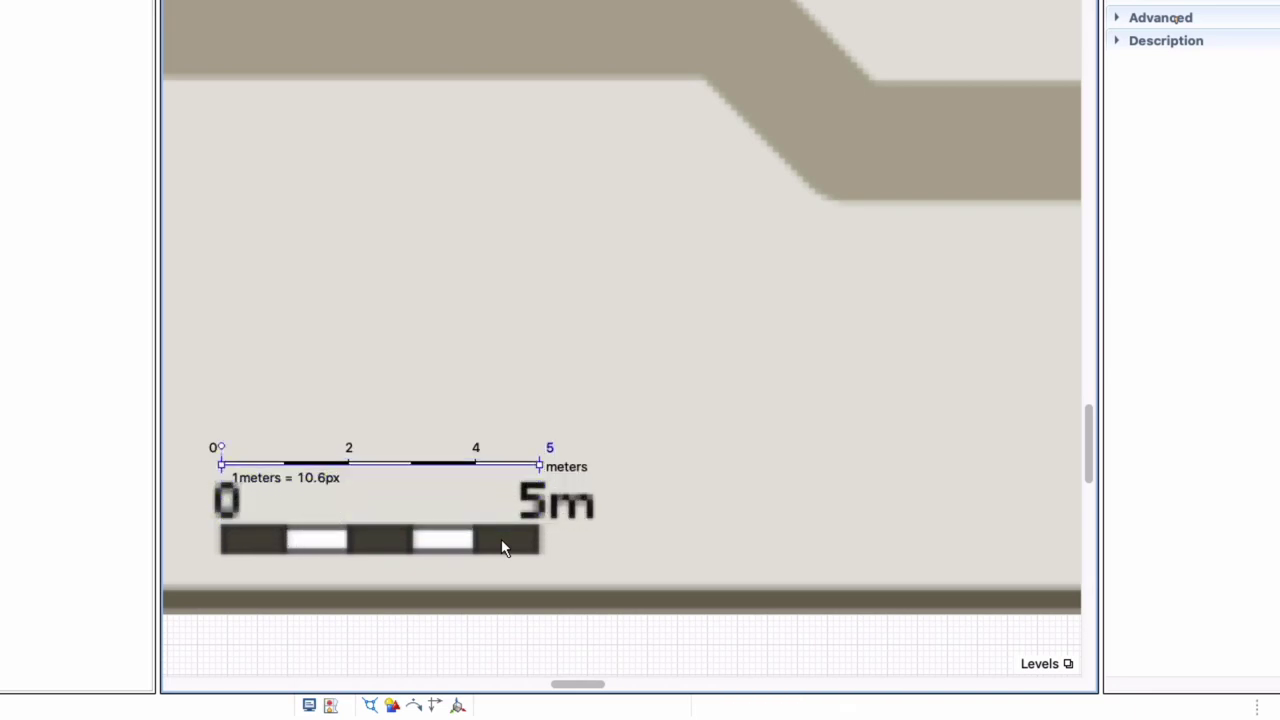
key("Up")
key("Up")
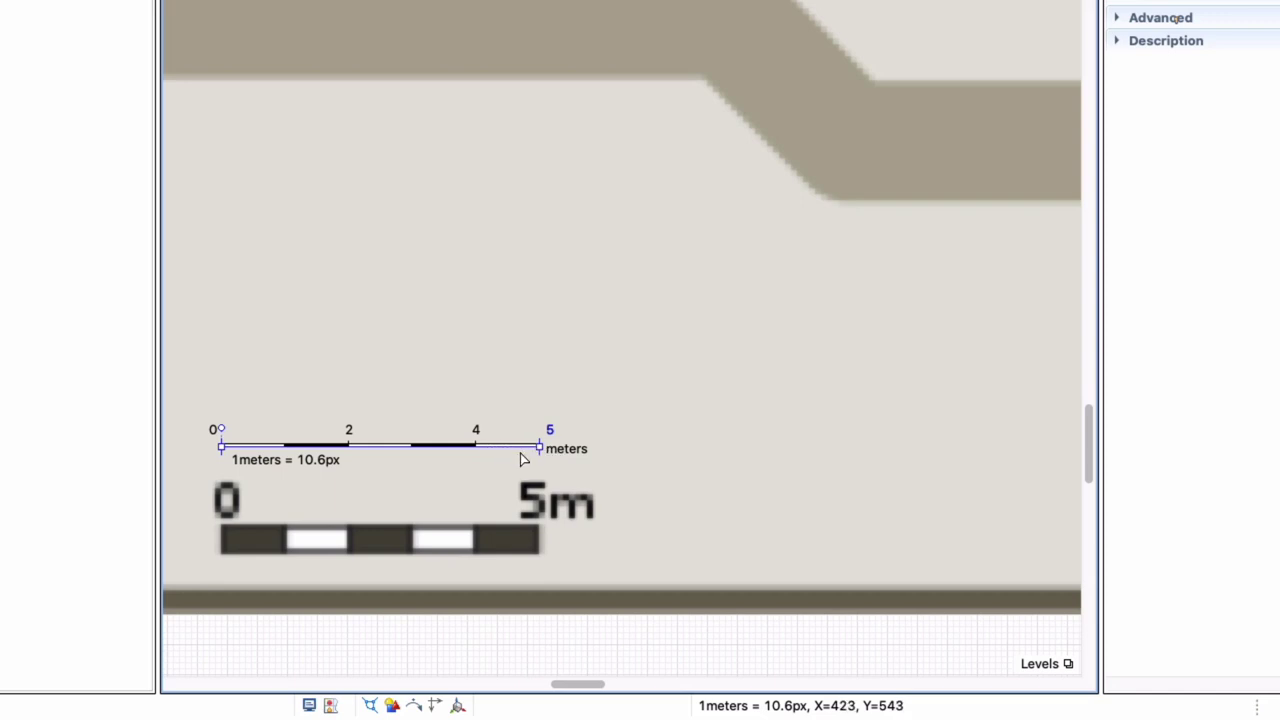
Move the scale ruler to just below the layout's lower wall and save the model
mouse_move(540, 447)
left_mouse_down()
mouse_move(814, 447)
mouse_move(540, 447)
left_mouse_up()
scroll(403, 467, "down", 5)
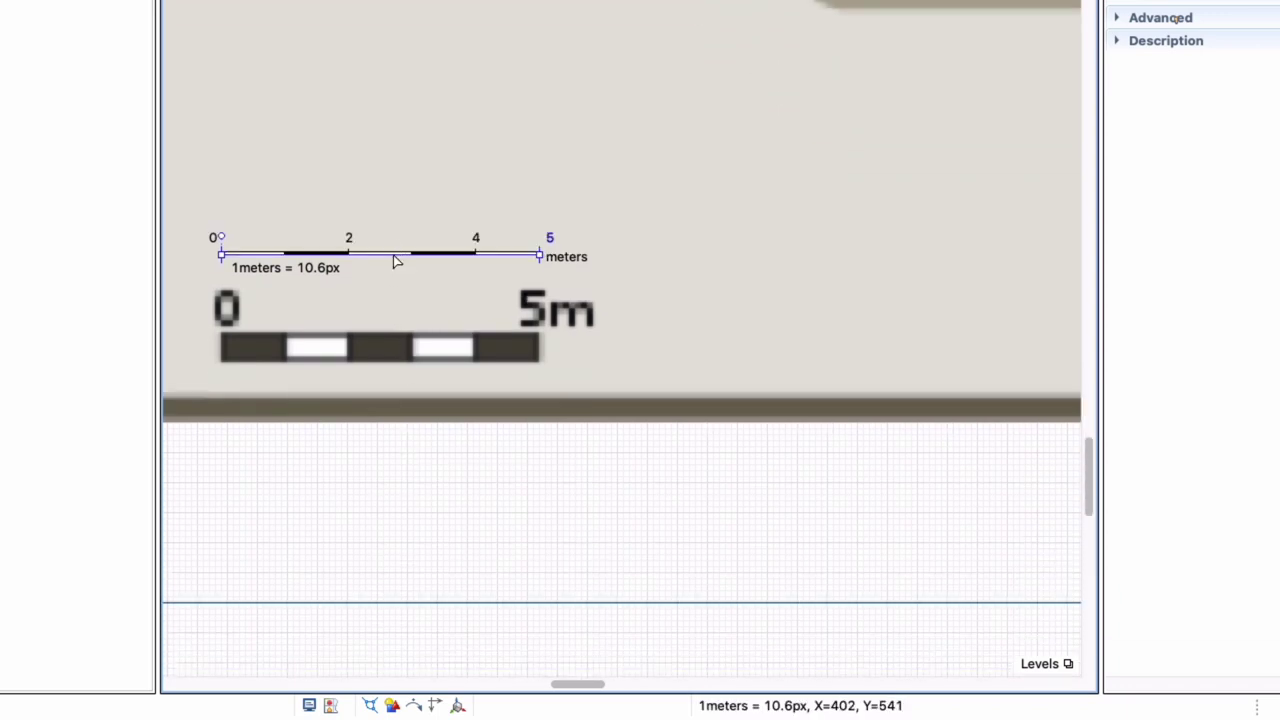
left_click_drag(395, 259, 394, 471)
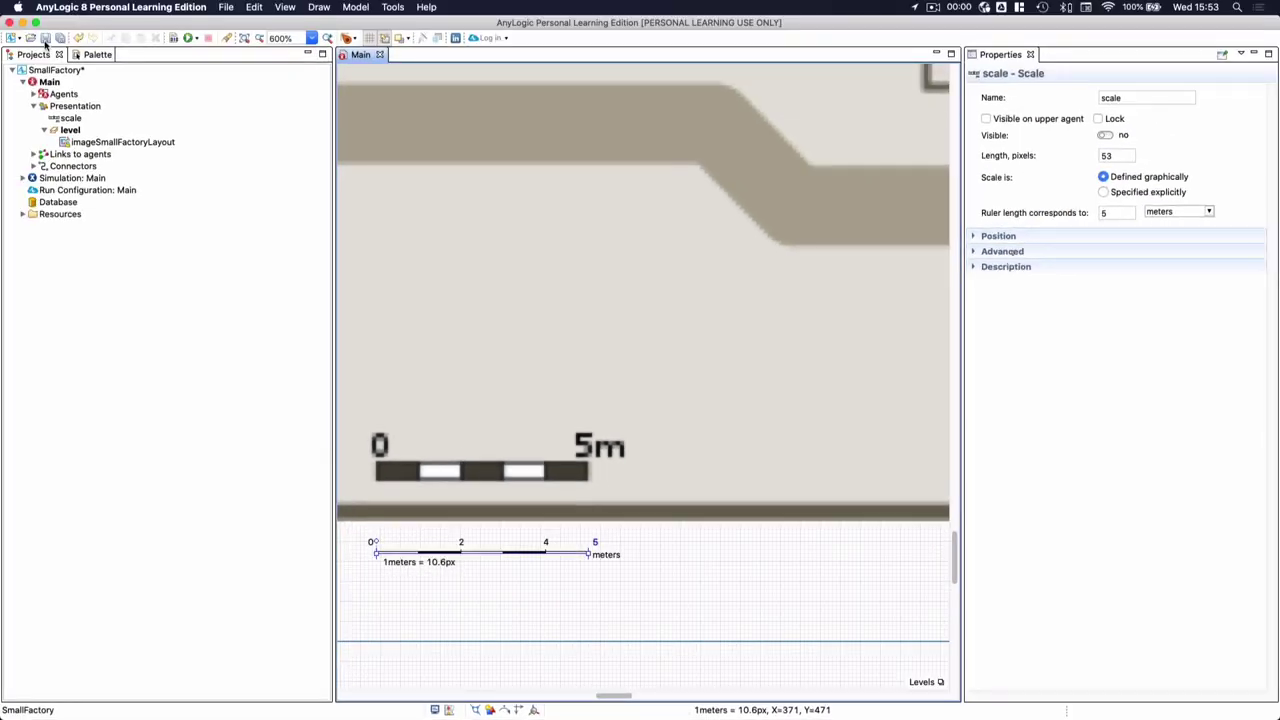
left_click(45, 40)
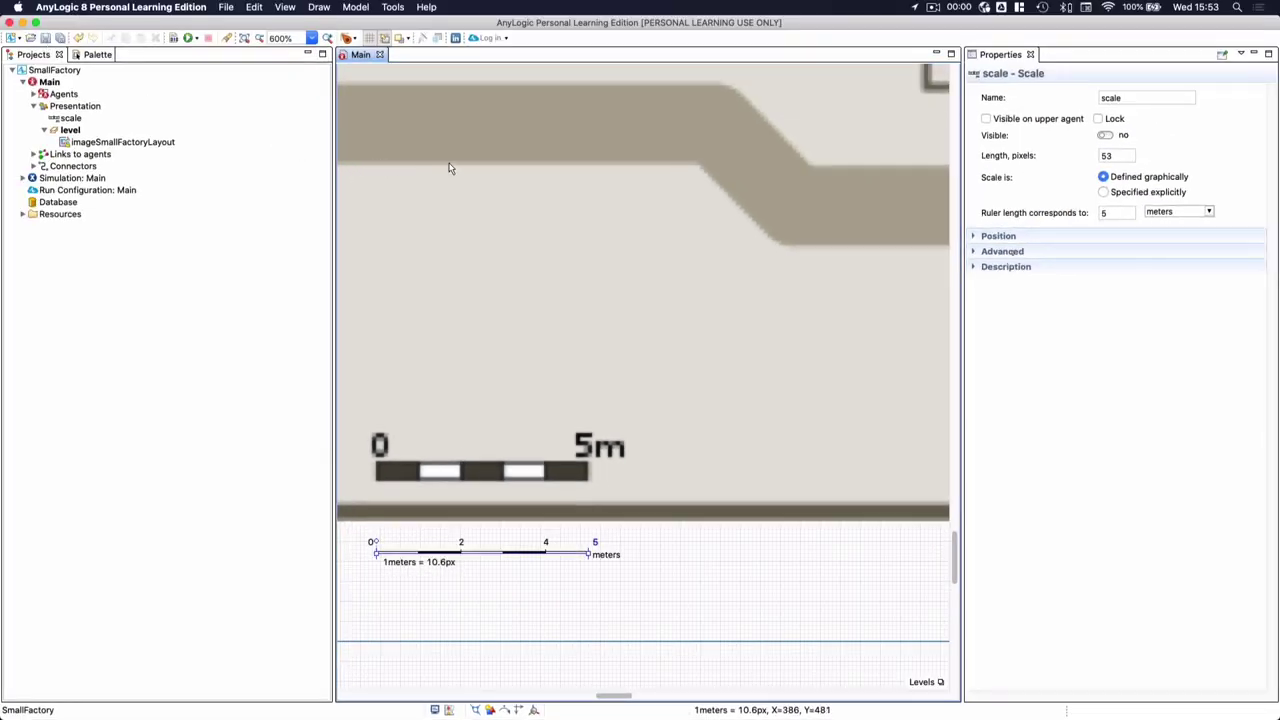
Look through the available space markup elements, including the GIS and material handling ones
scroll(517, 317, "down", 5)
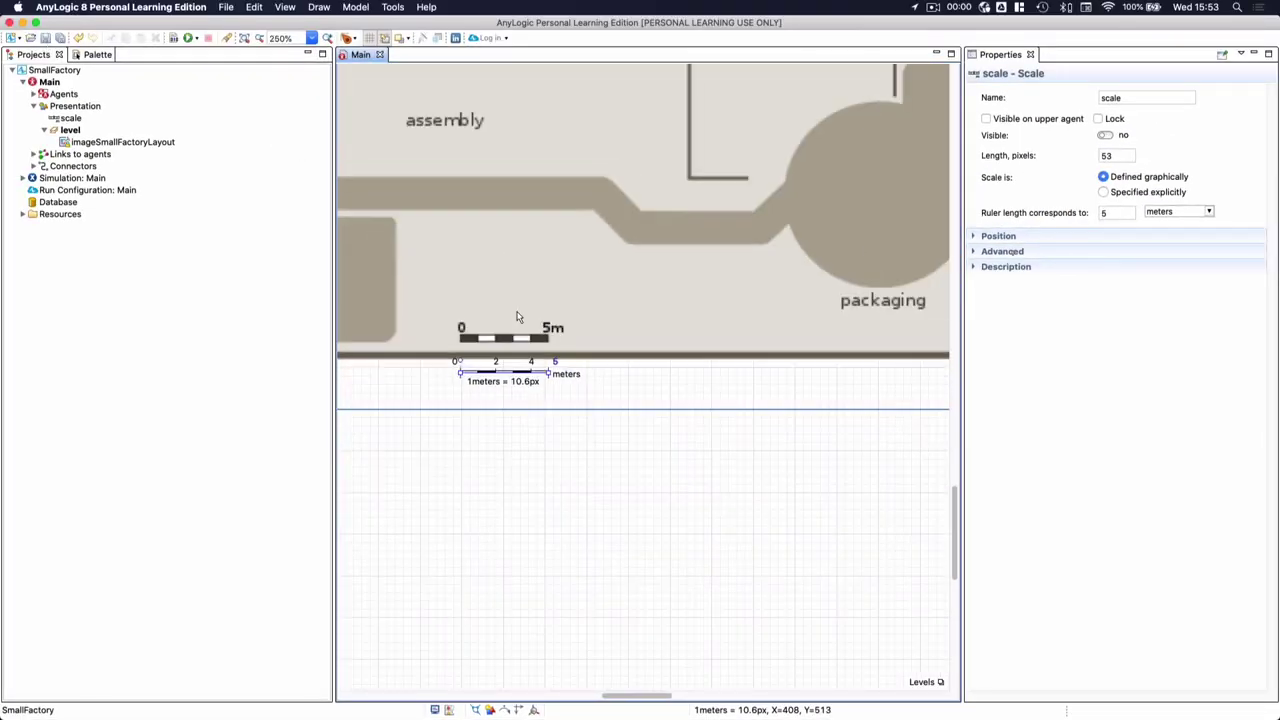
scroll(517, 317, "up", 4)
scroll(517, 317, "down", 4)
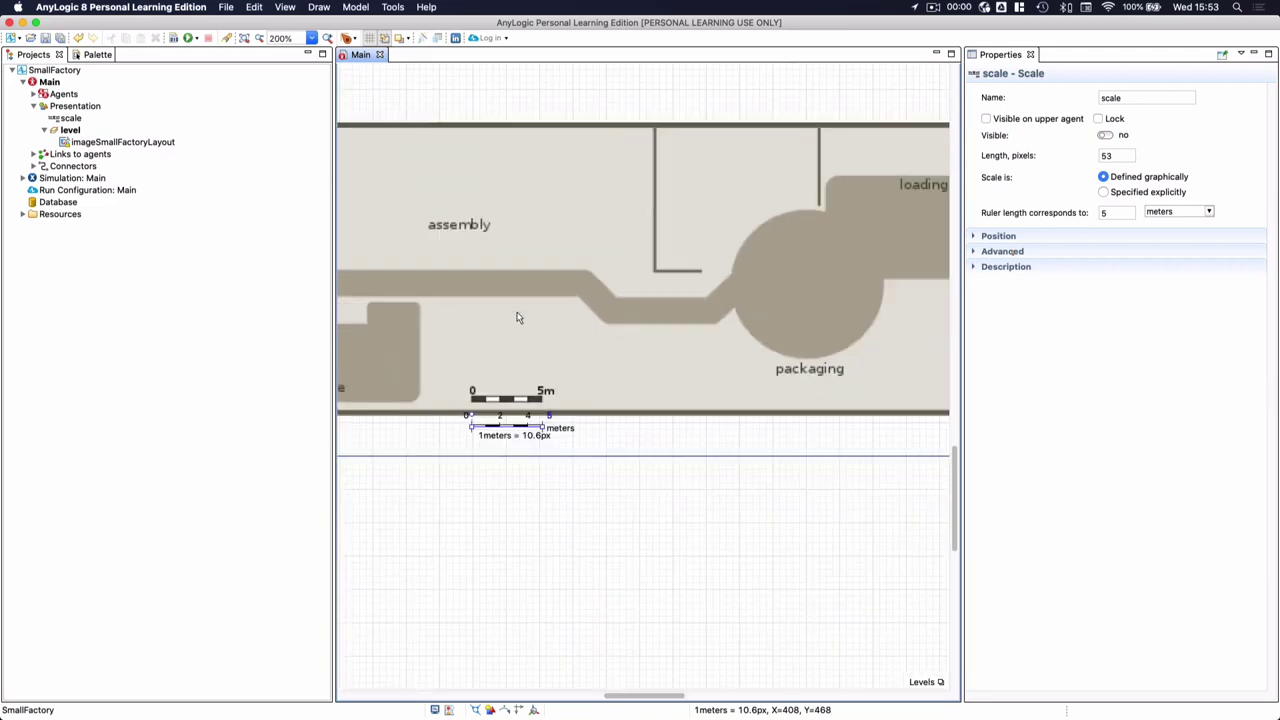
scroll(517, 317, "down", 3)
scroll(518, 317, "up", 4)
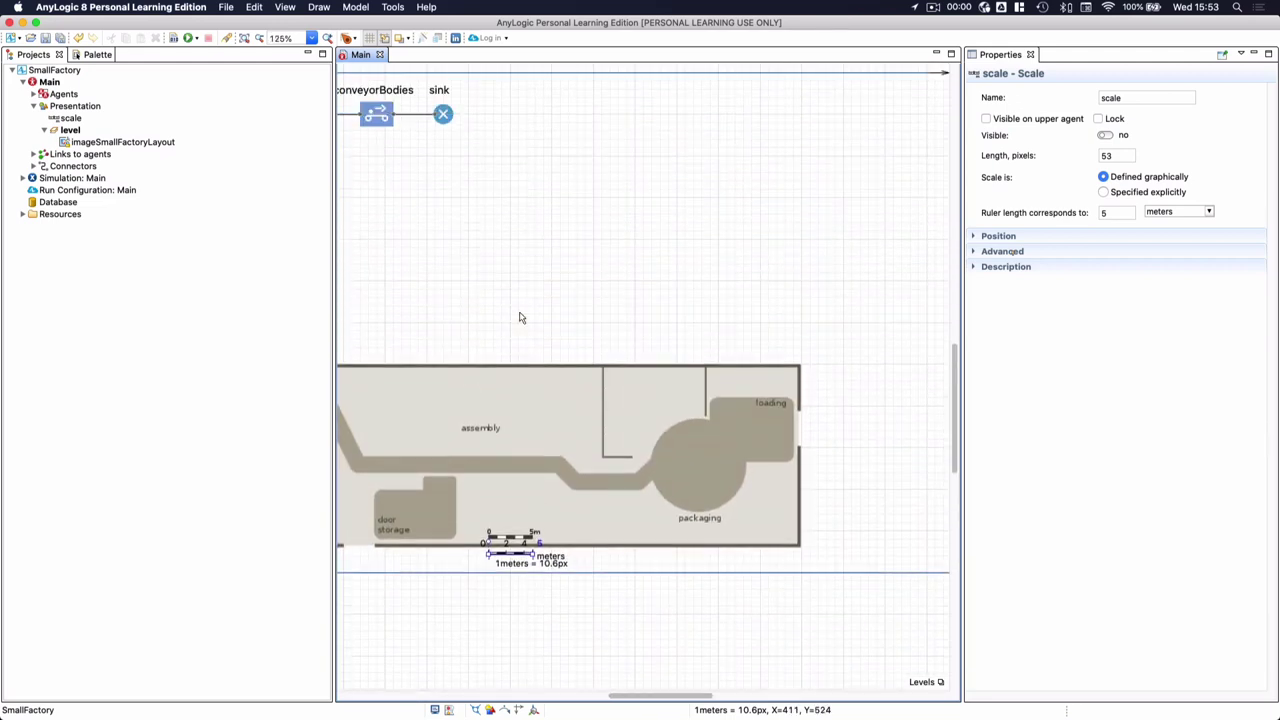
scroll(520, 316, "left", 4)
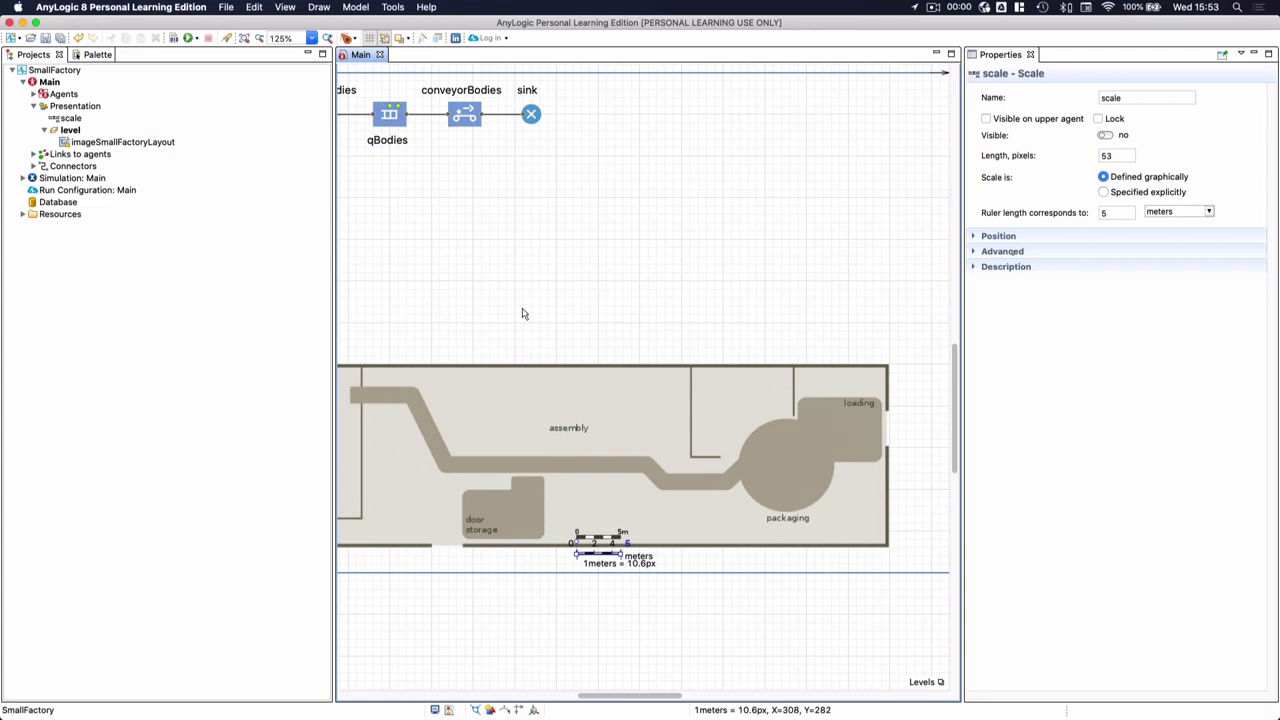
scroll(522, 314, "left", 3)
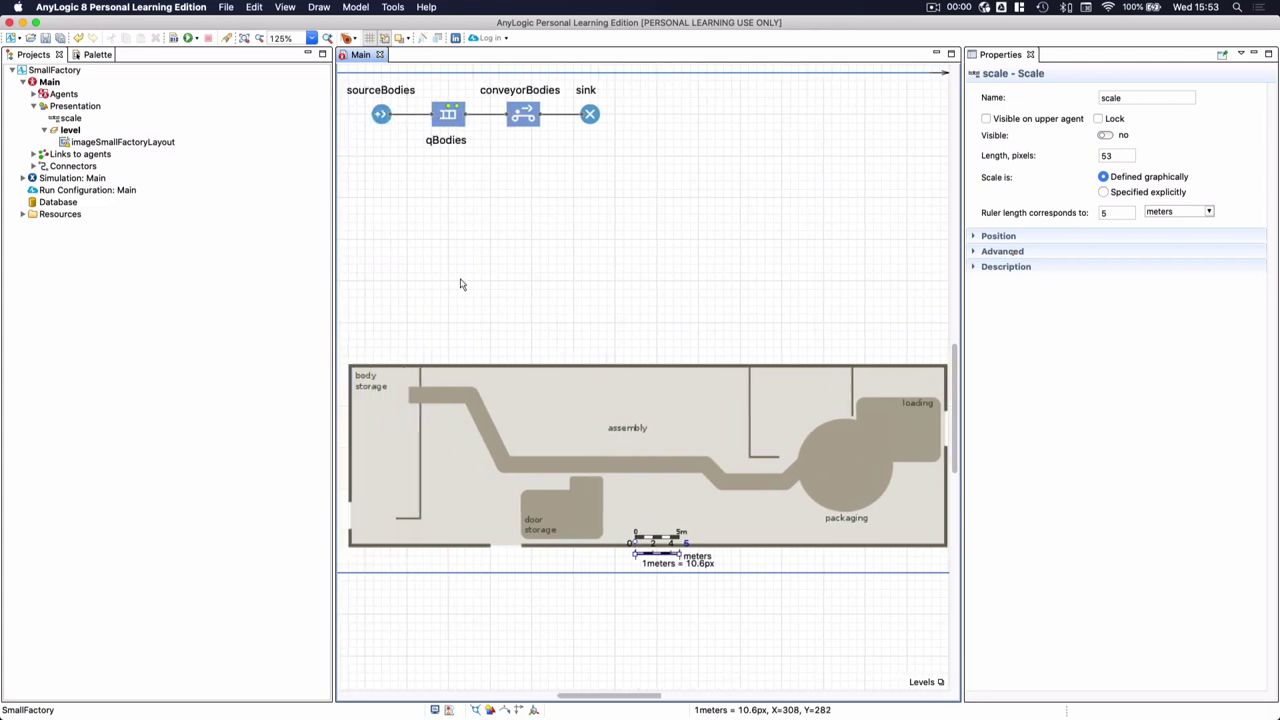
left_click(96, 56)
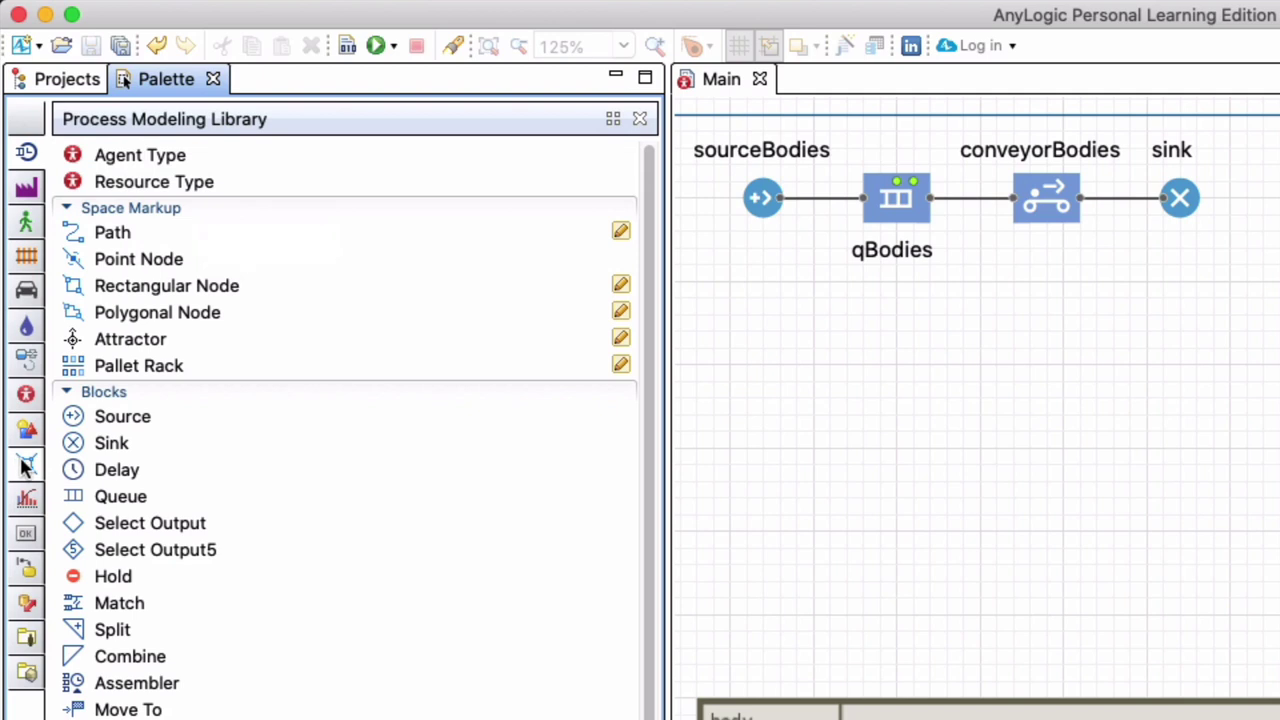
mouse_move(22, 466)
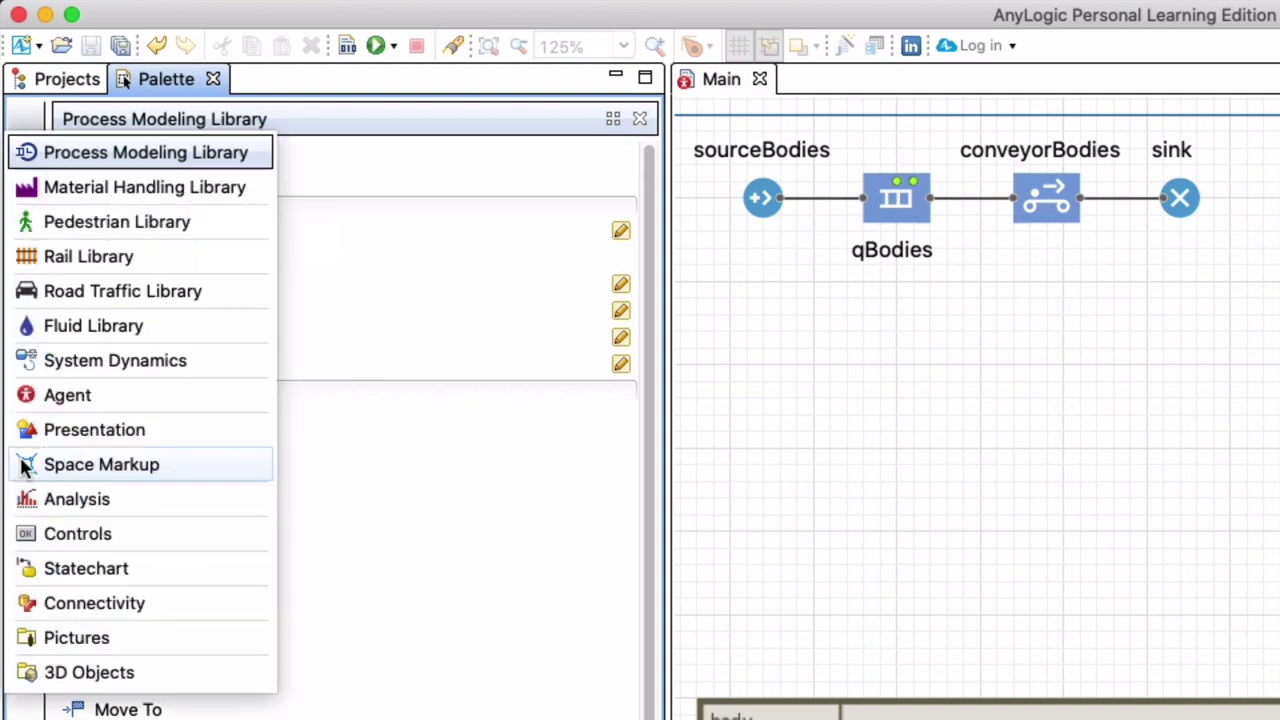
left_click(80, 468)
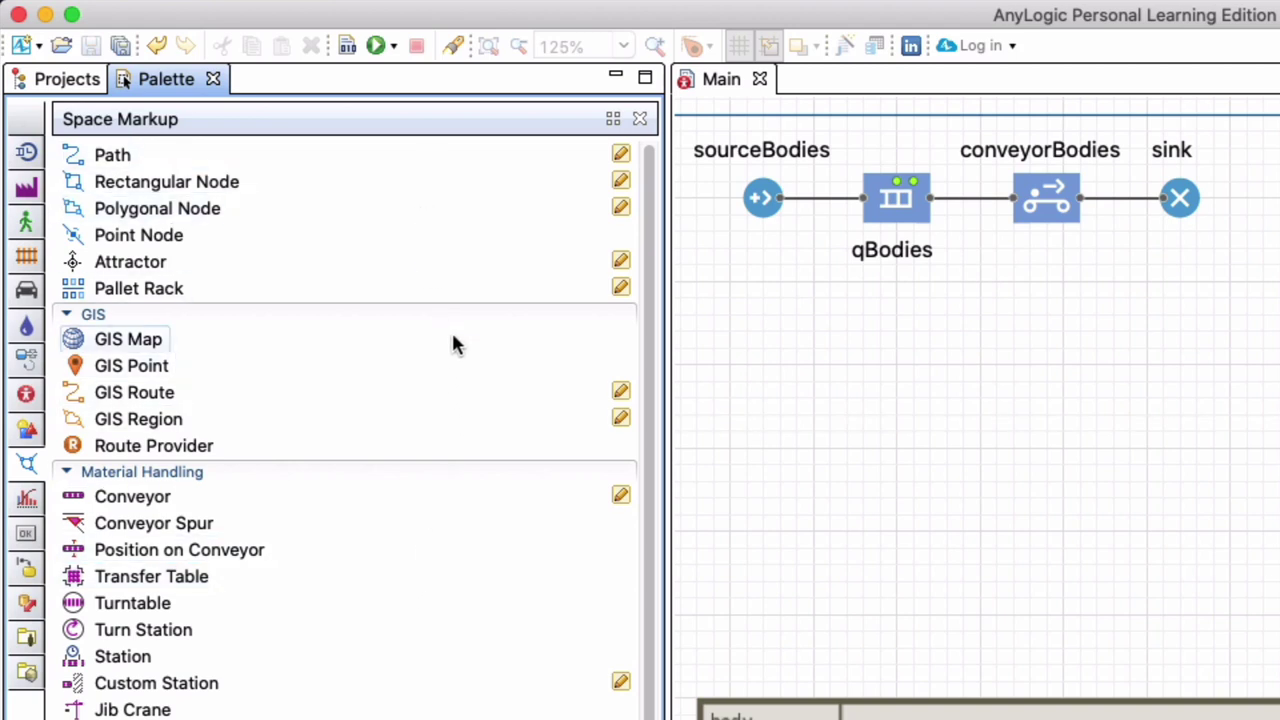
scroll(374, 660, "down", 5)
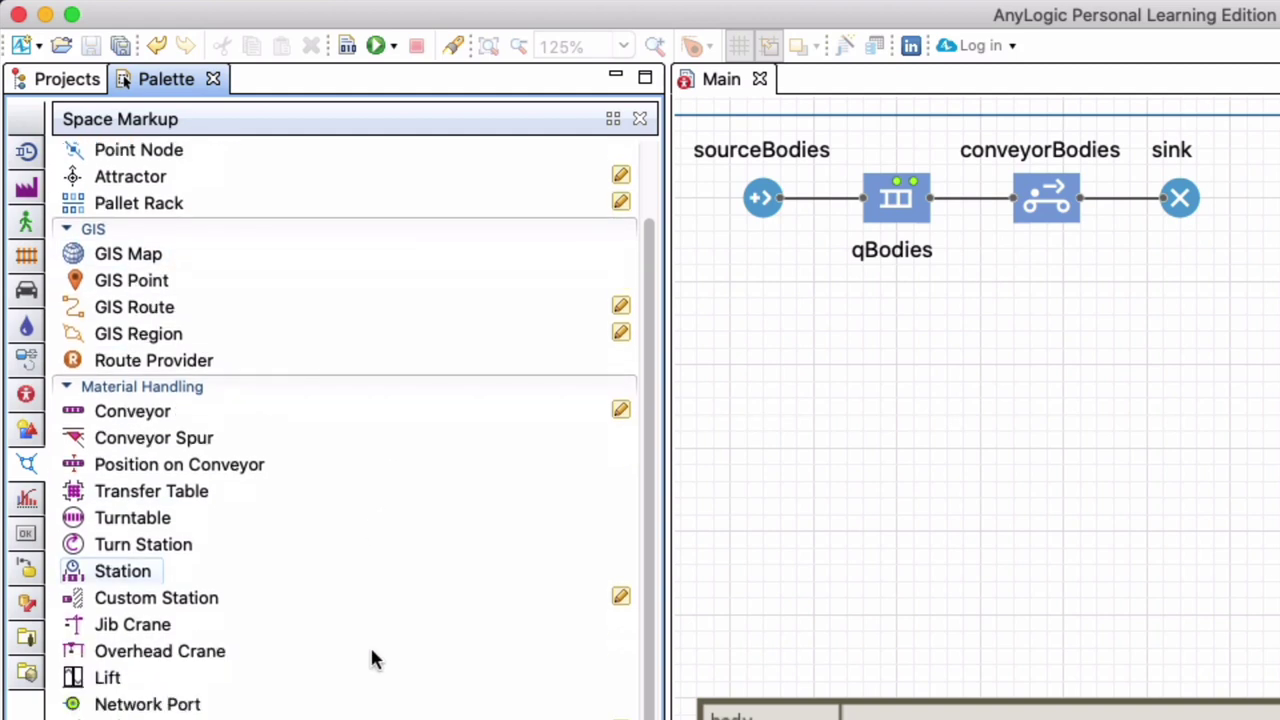
scroll(387, 652, "down", 1)
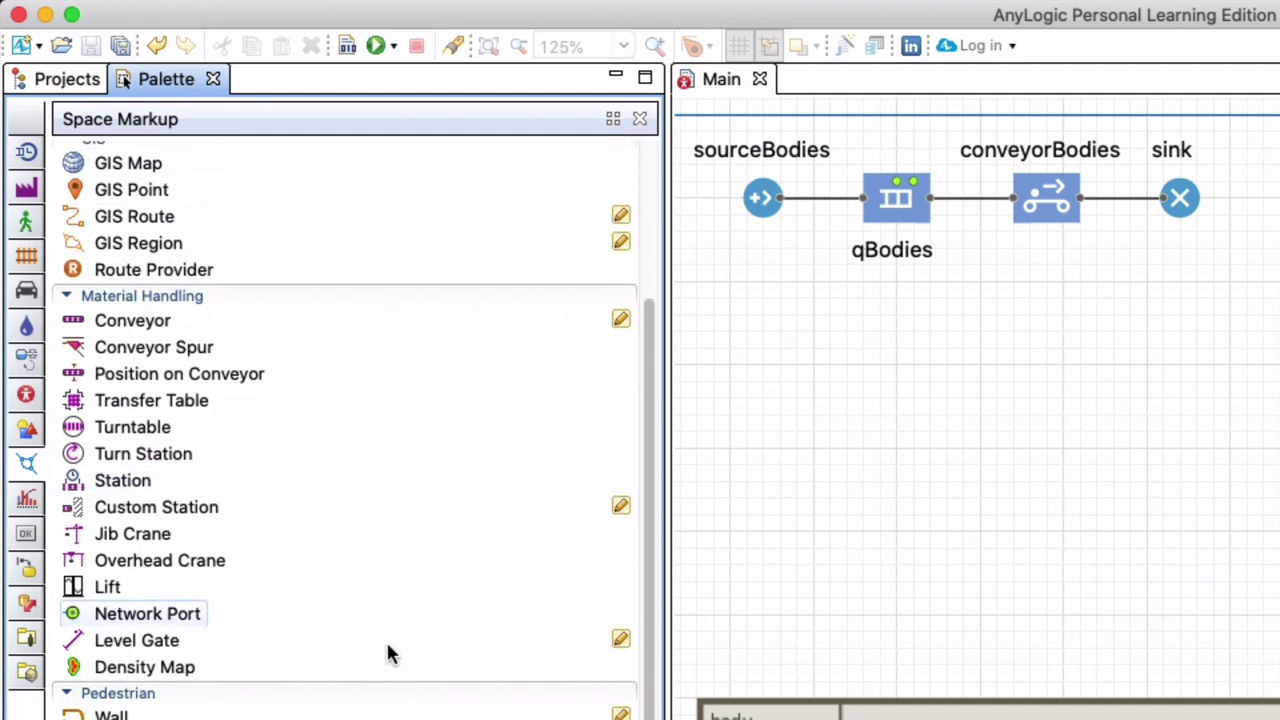
scroll(389, 657, "up", 6)
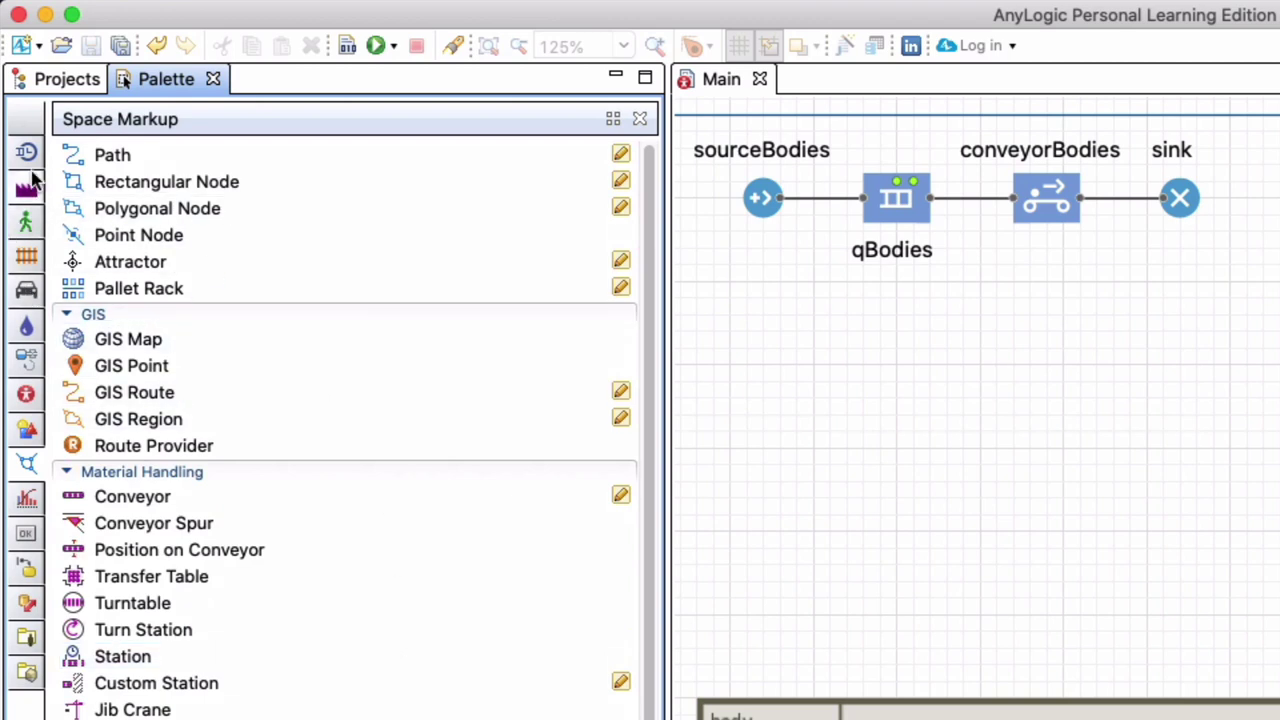
Draw a six-cornered polygonal node along the walls of the body storage area, with a notch at its lower-left corner beside the entrance
left_click(27, 152)
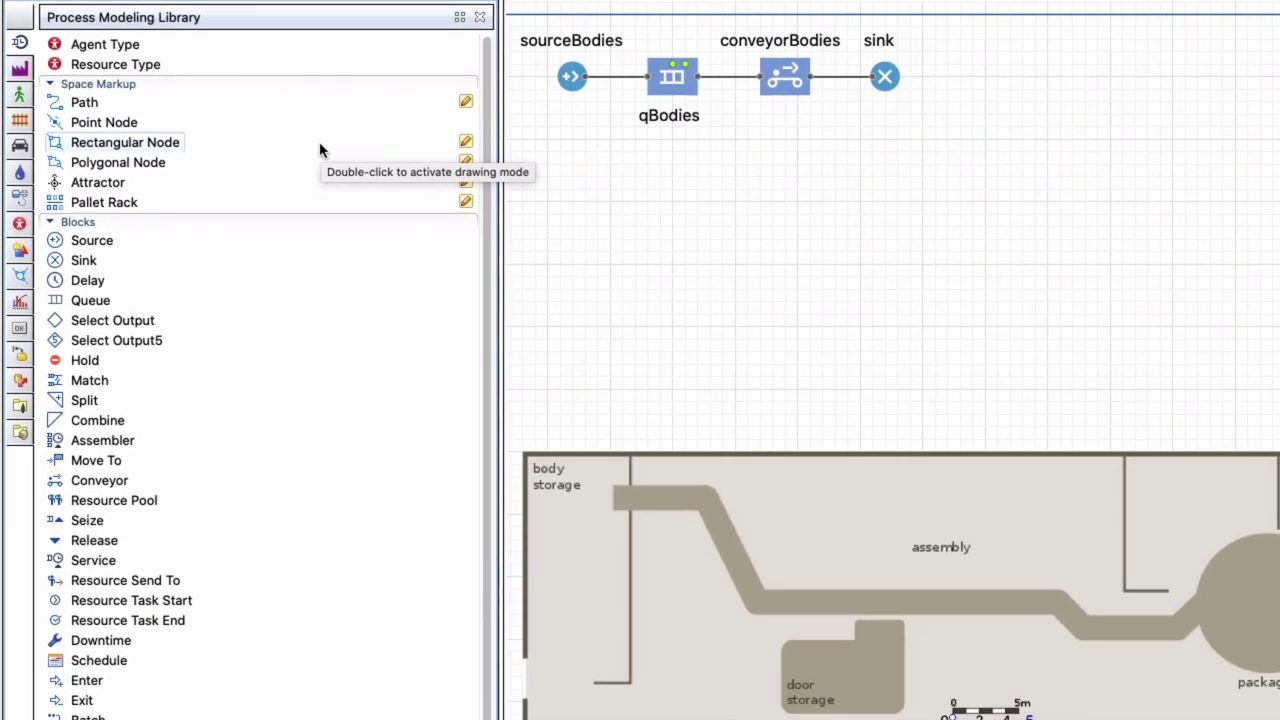
left_click(113, 165)
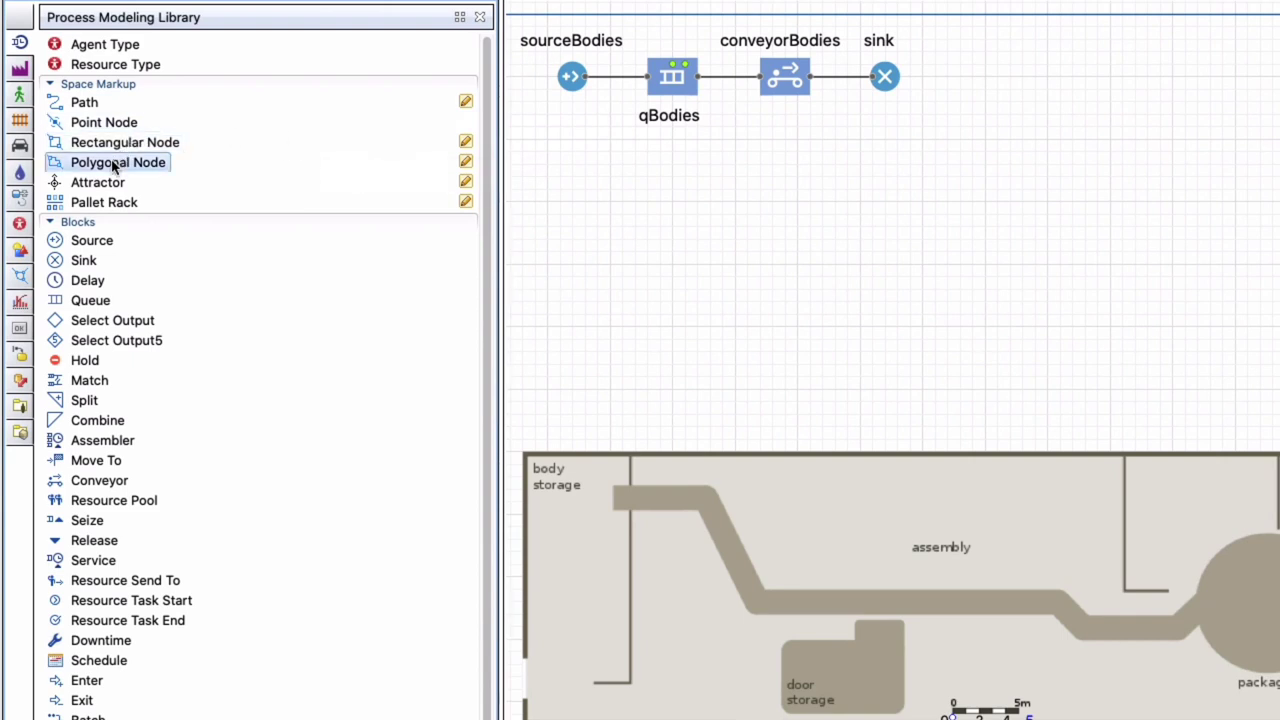
double_click(113, 165)
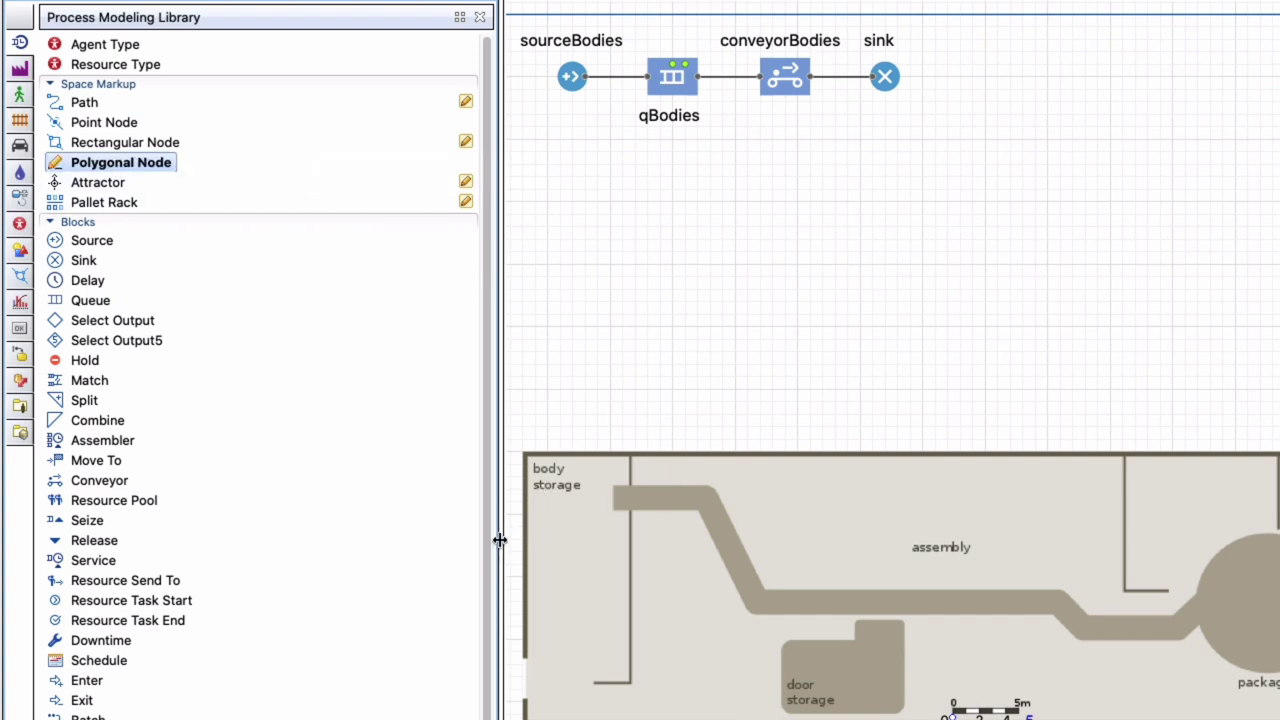
scroll(528, 537, "up", 3)
scroll(582, 581, "down", 5)
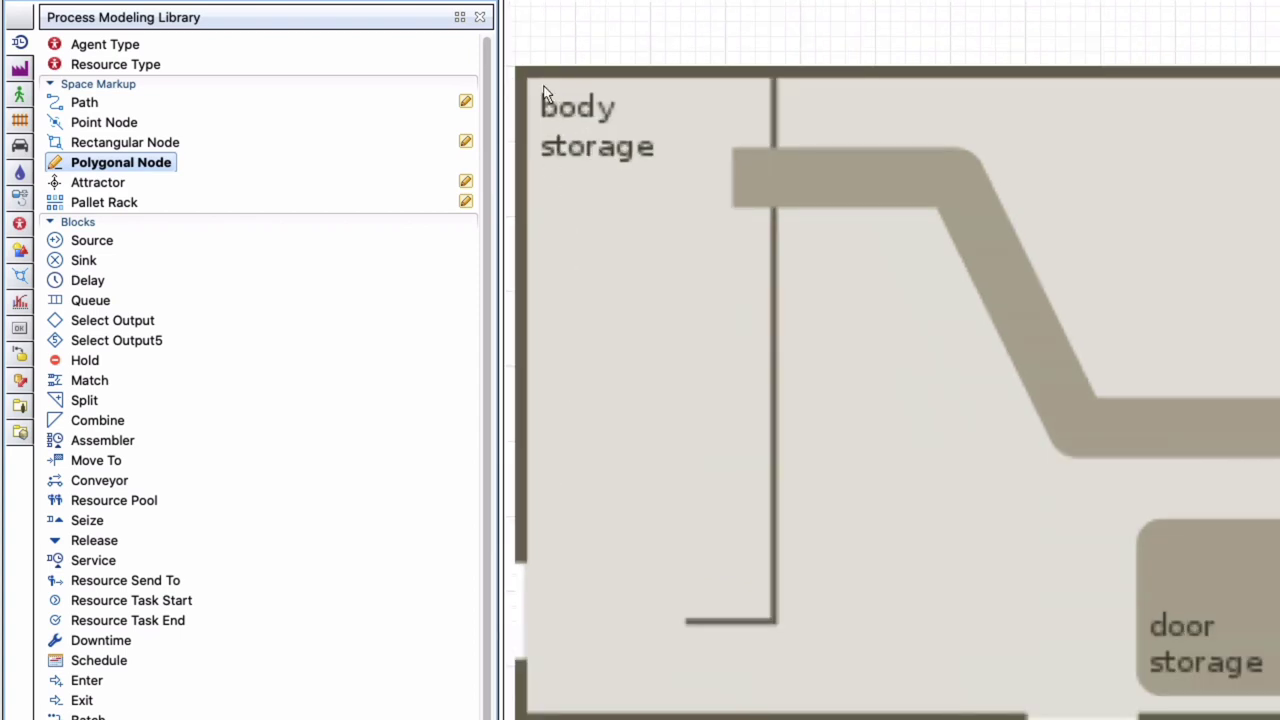
left_click(529, 81)
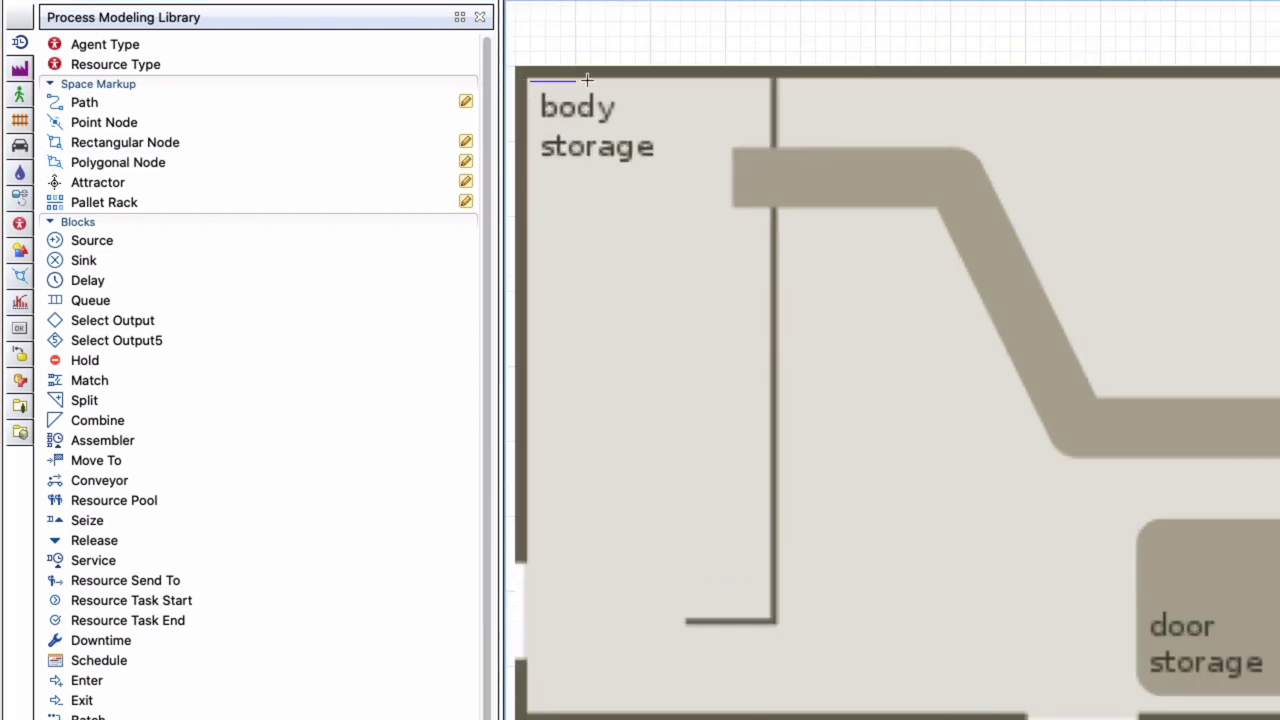
left_click(771, 81)
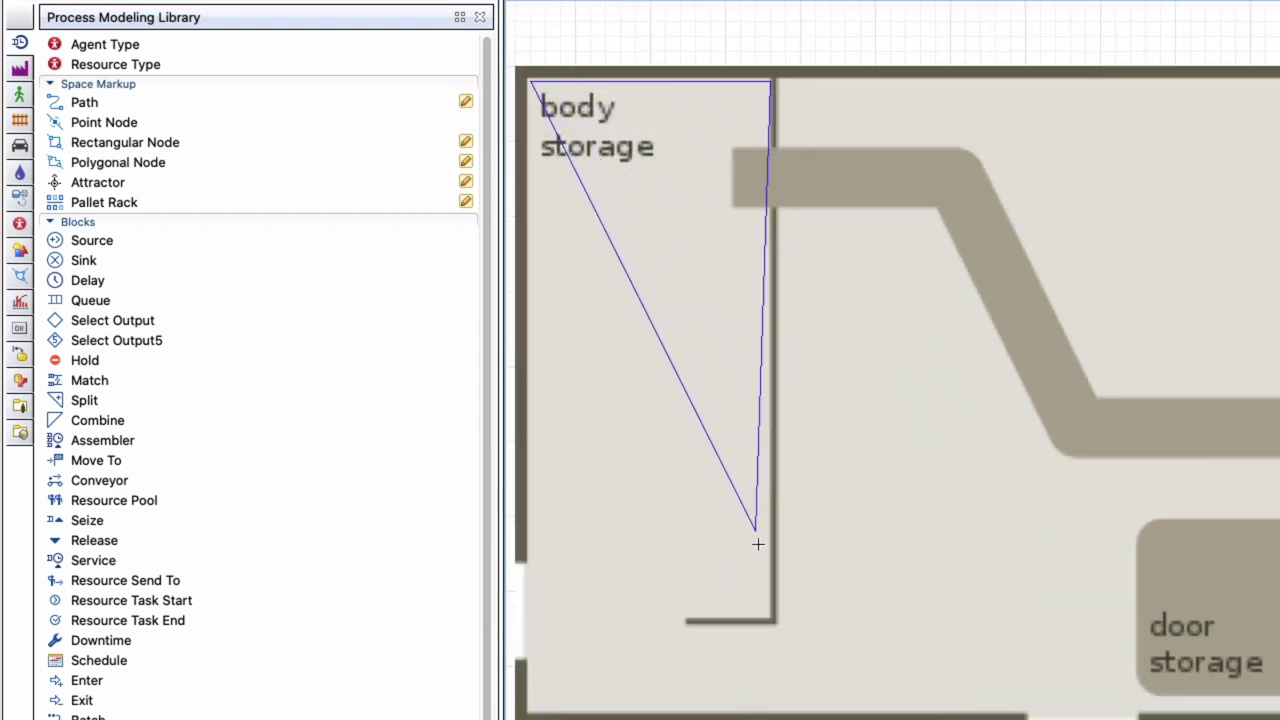
left_click(770, 620)
left_click(683, 621)
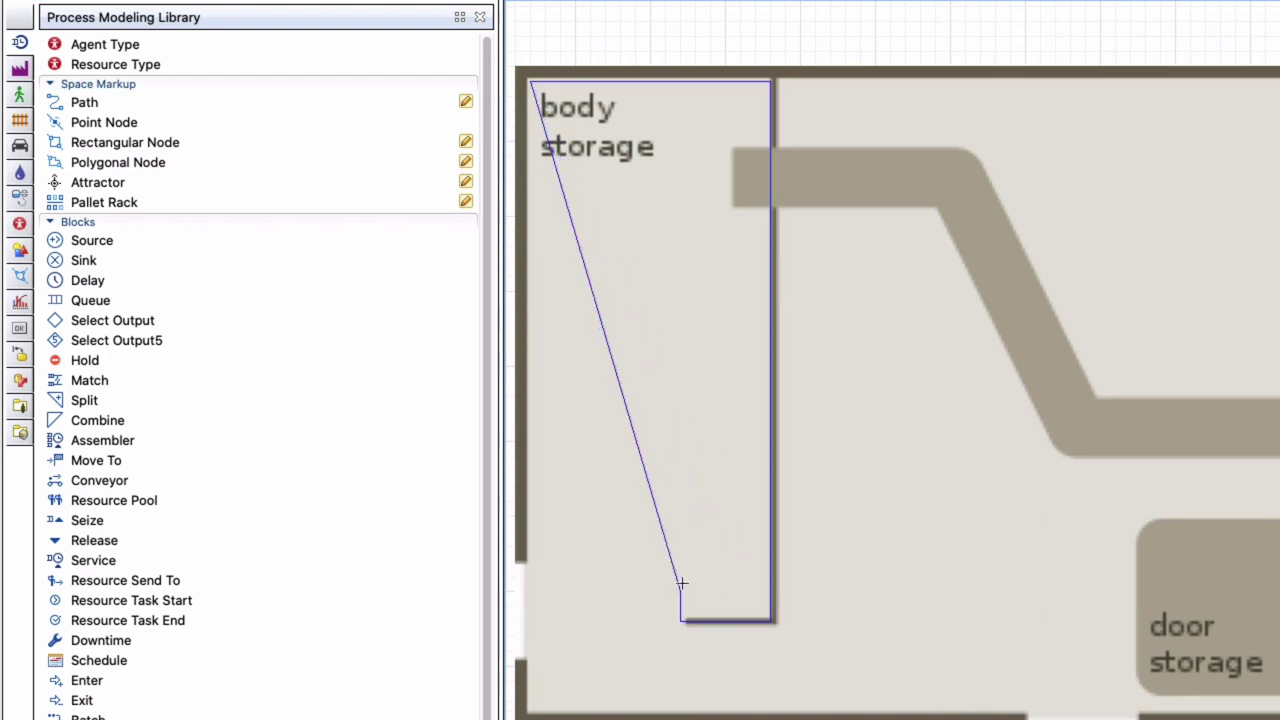
left_click(681, 561)
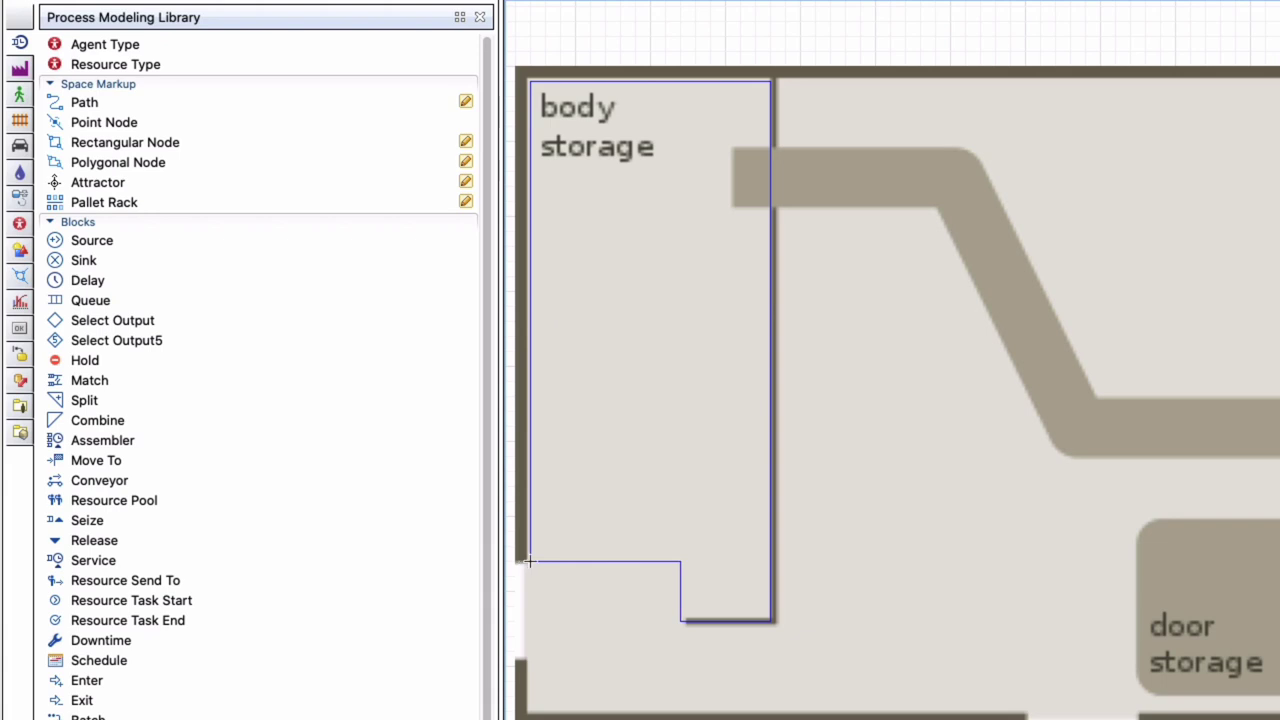
double_click(530, 561)
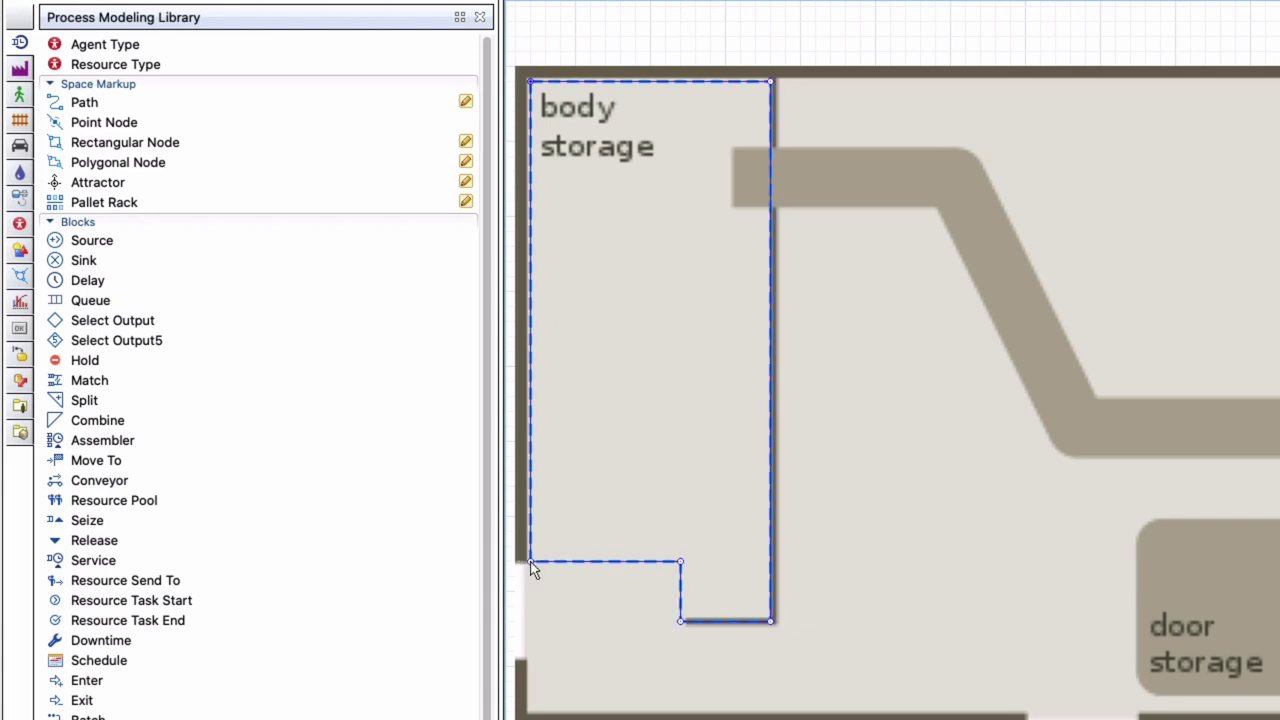
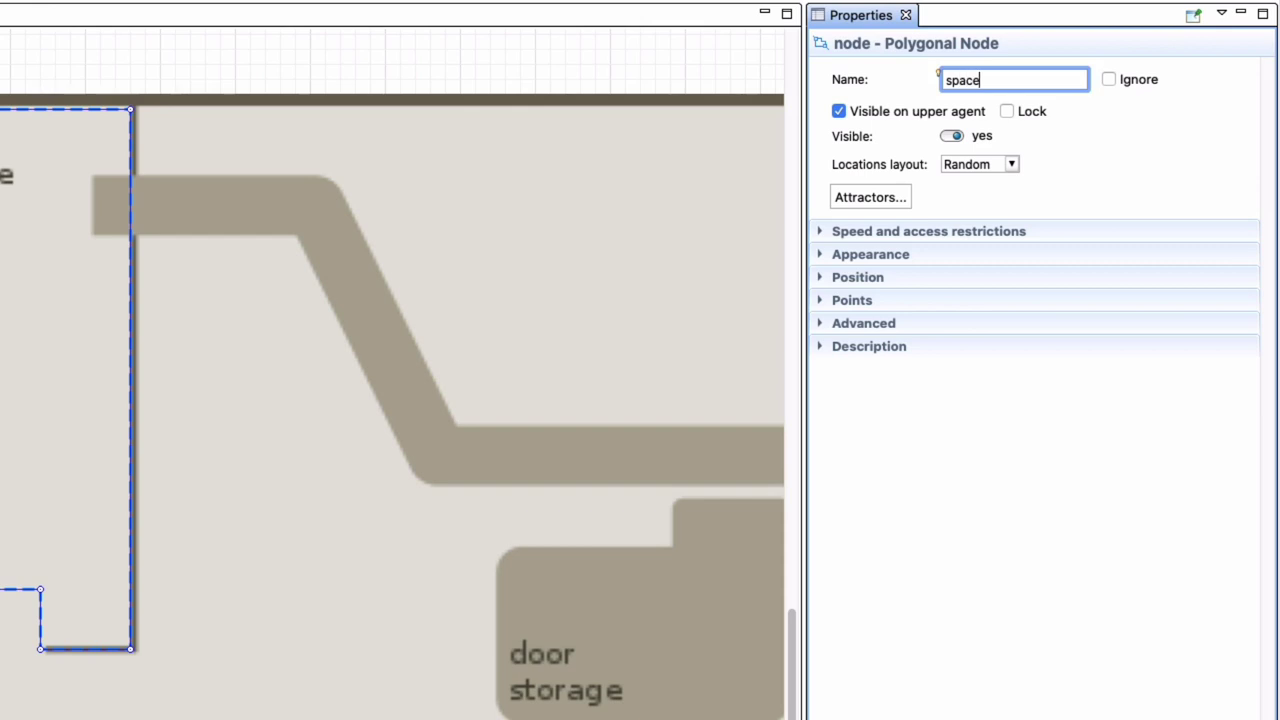
Name the body storage polygonal node spBodyStorage
key("BackSpace")
key("BackSpace")
key("BackSpace")
type("BodyStorage")
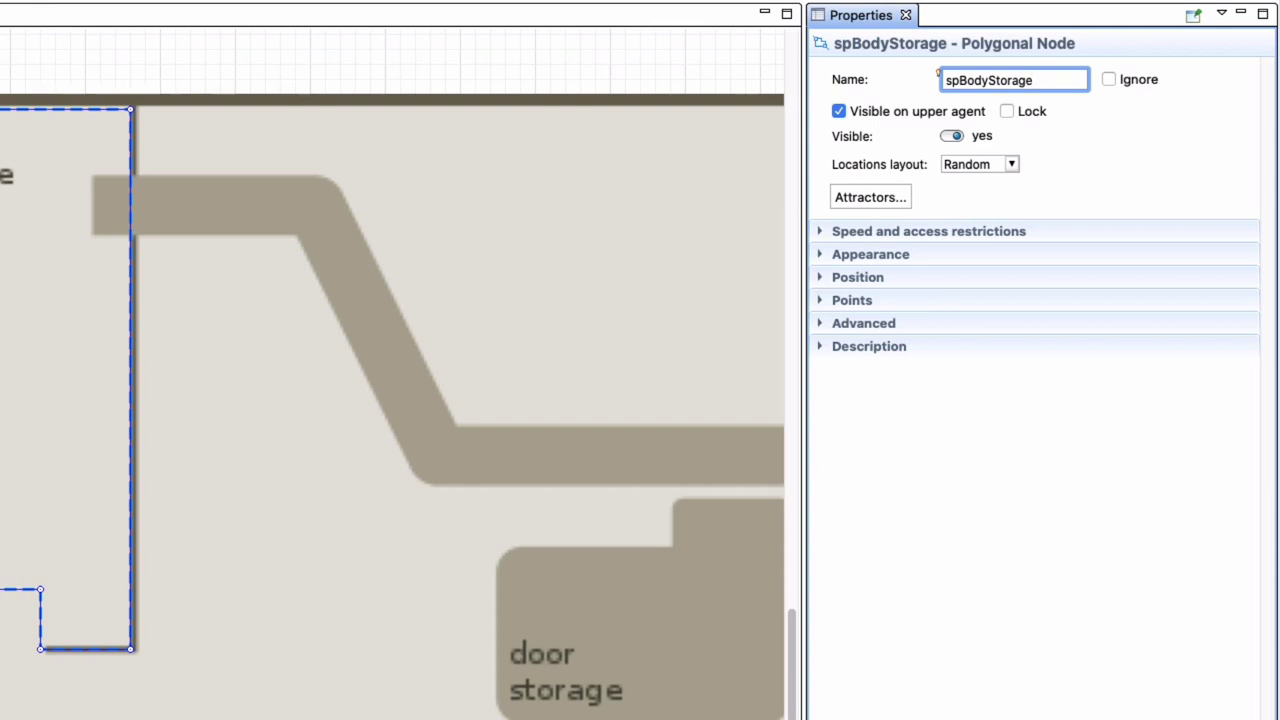
Place a rectangular node of about 80 by 60 pixels over the door storage area
scroll(392, 376, "right", 2)
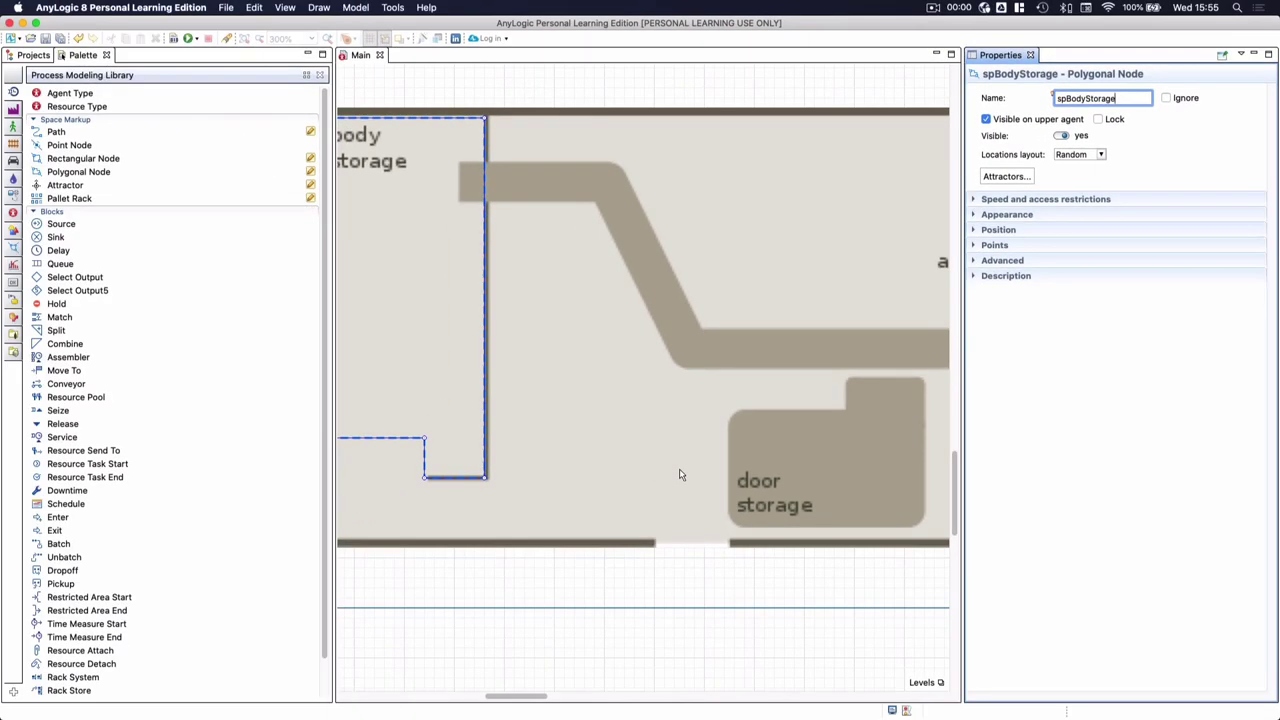
double_click(62, 162)
left_click(724, 400)
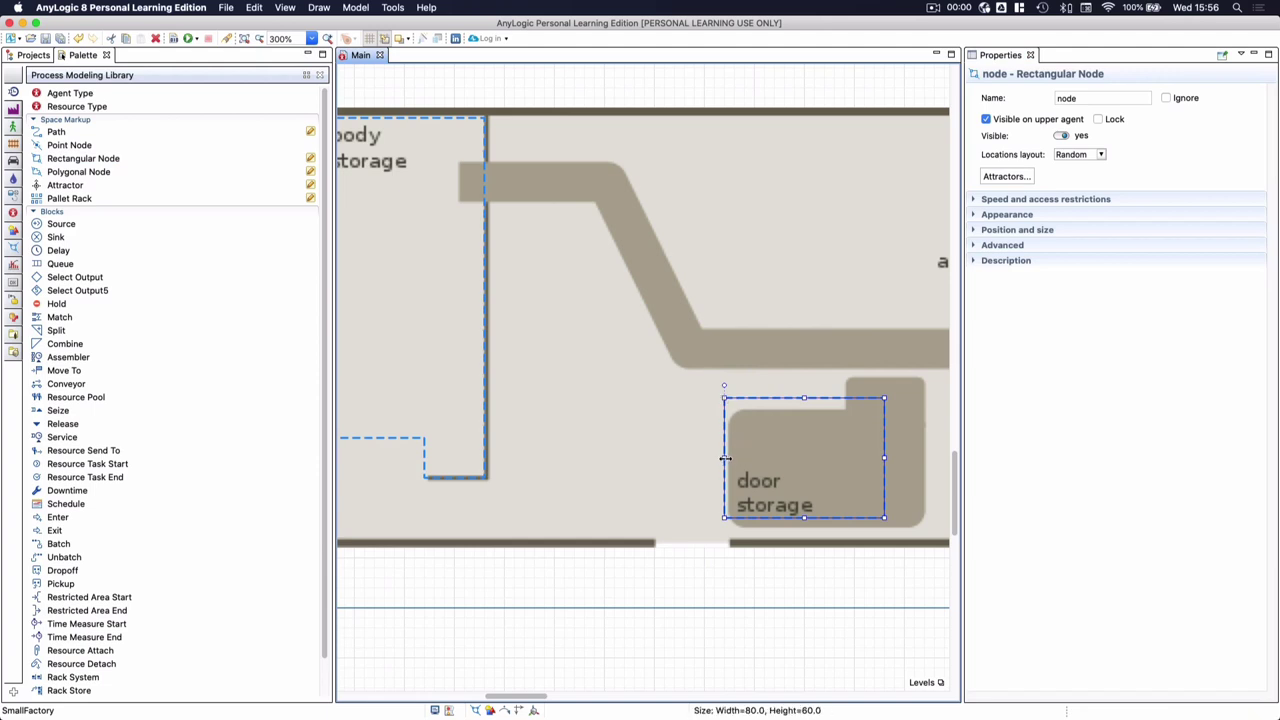
Fit the rectangular node's left, lower and upper edges to the main block of the door storage area
left_click_drag(730, 461, 734, 461)
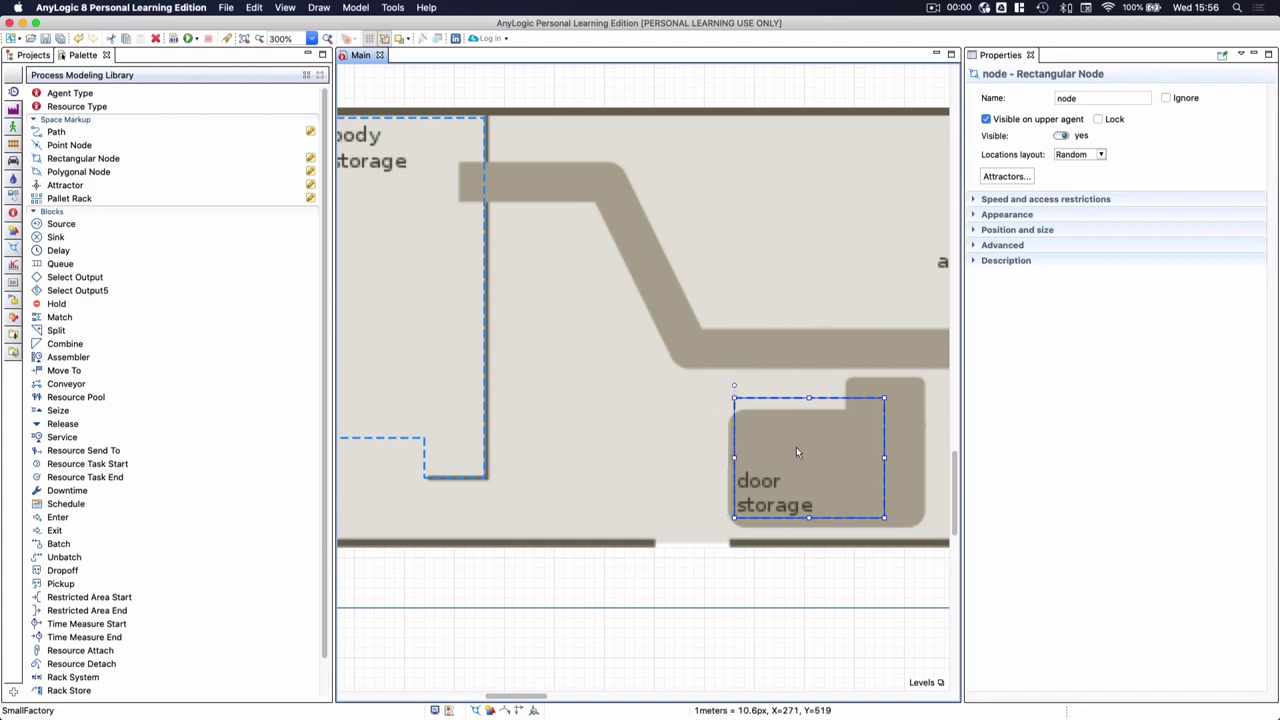
scroll(757, 445, "up", 5)
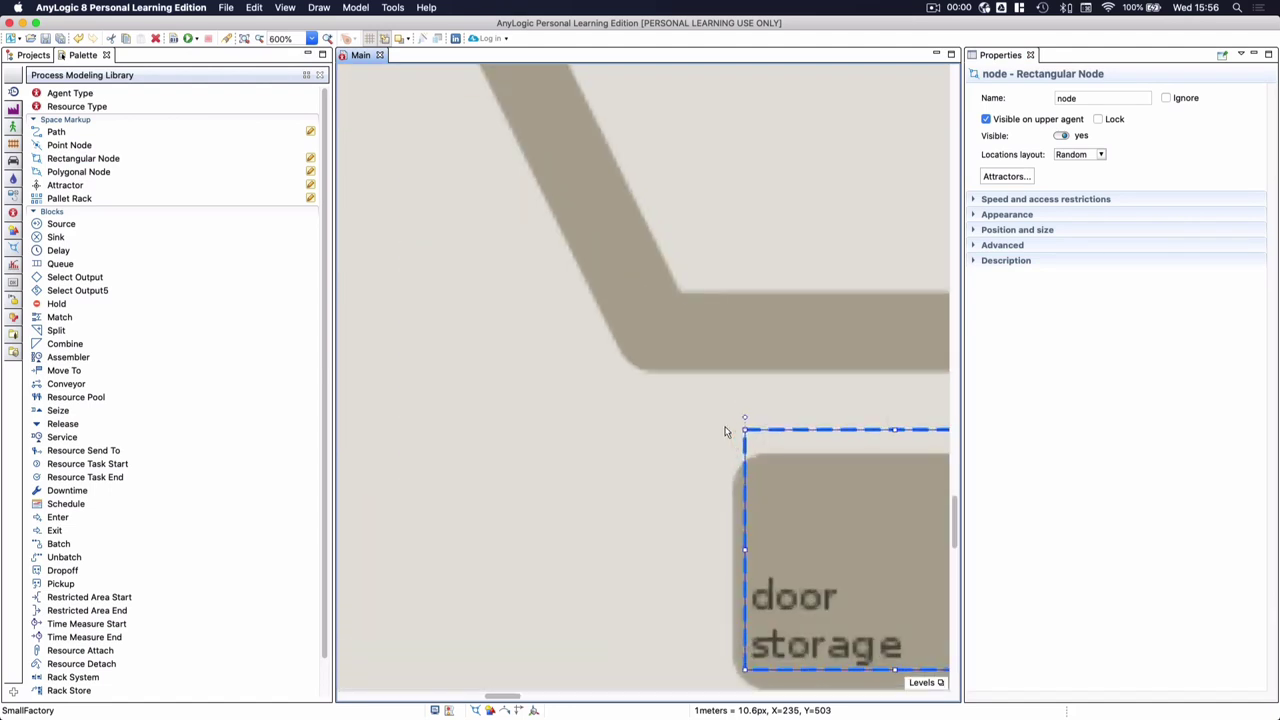
scroll(766, 473, "down", 3)
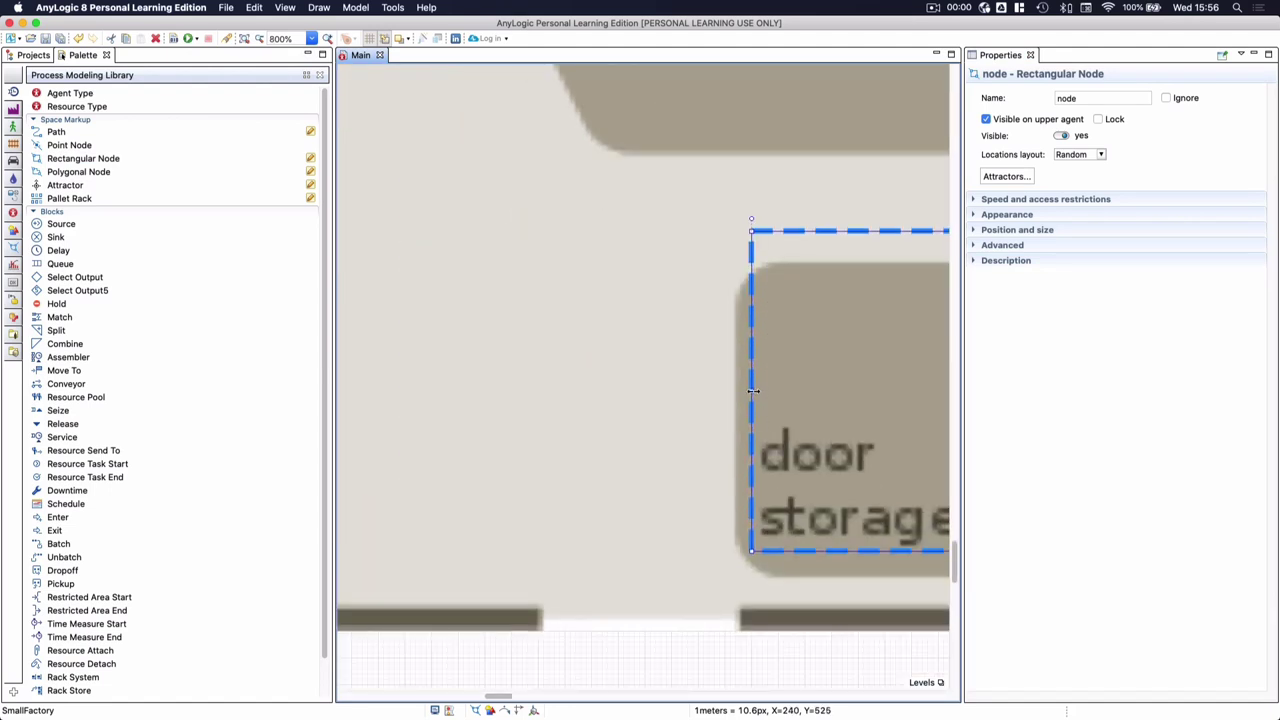
left_click_drag(751, 392, 741, 392)
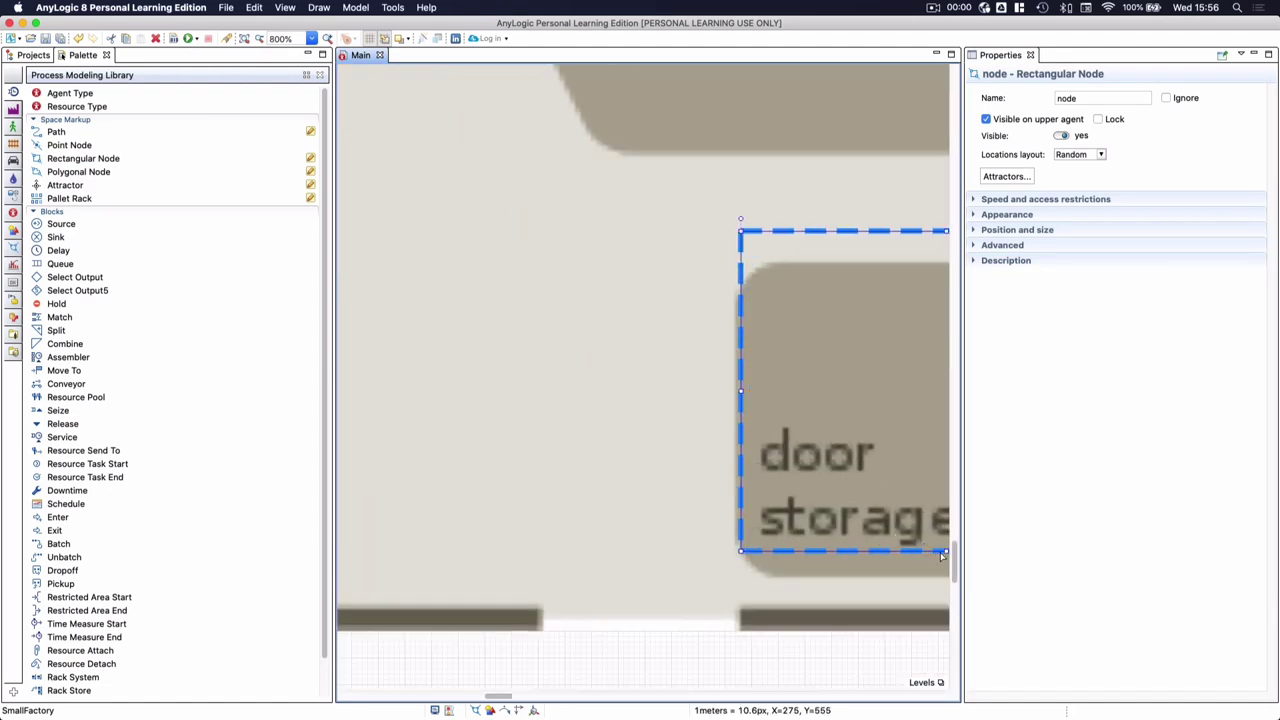
left_click_drag(943, 551, 941, 572)
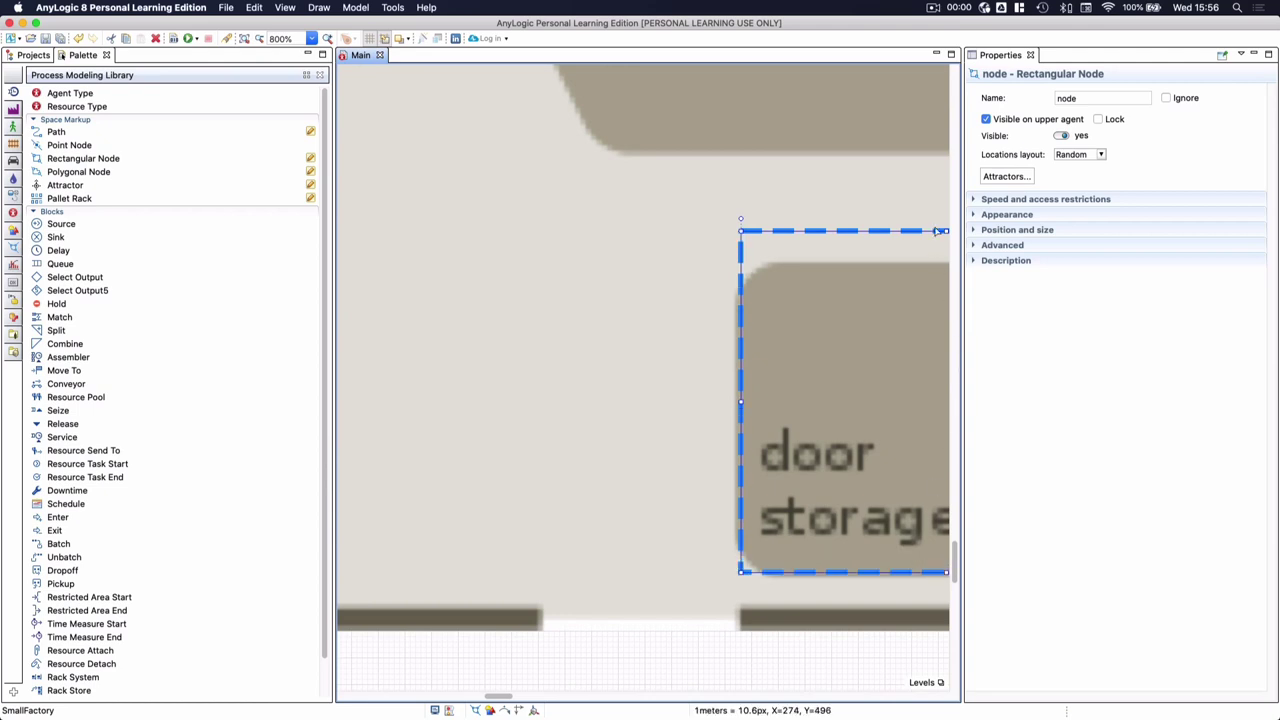
left_click_drag(944, 231, 938, 264)
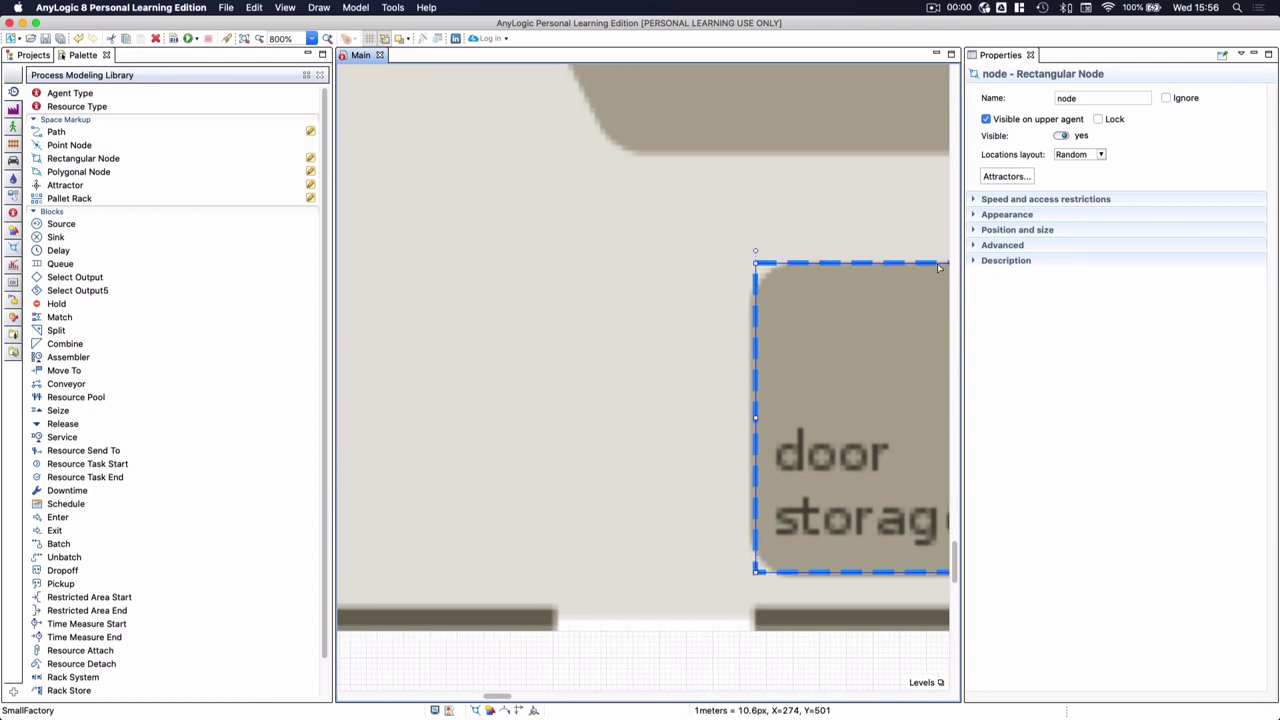
Extend the rectangular node's right edge to the right side of the door storage block and check the fit
scroll(925, 266, "right", 10)
scroll(880, 280, "left", 5)
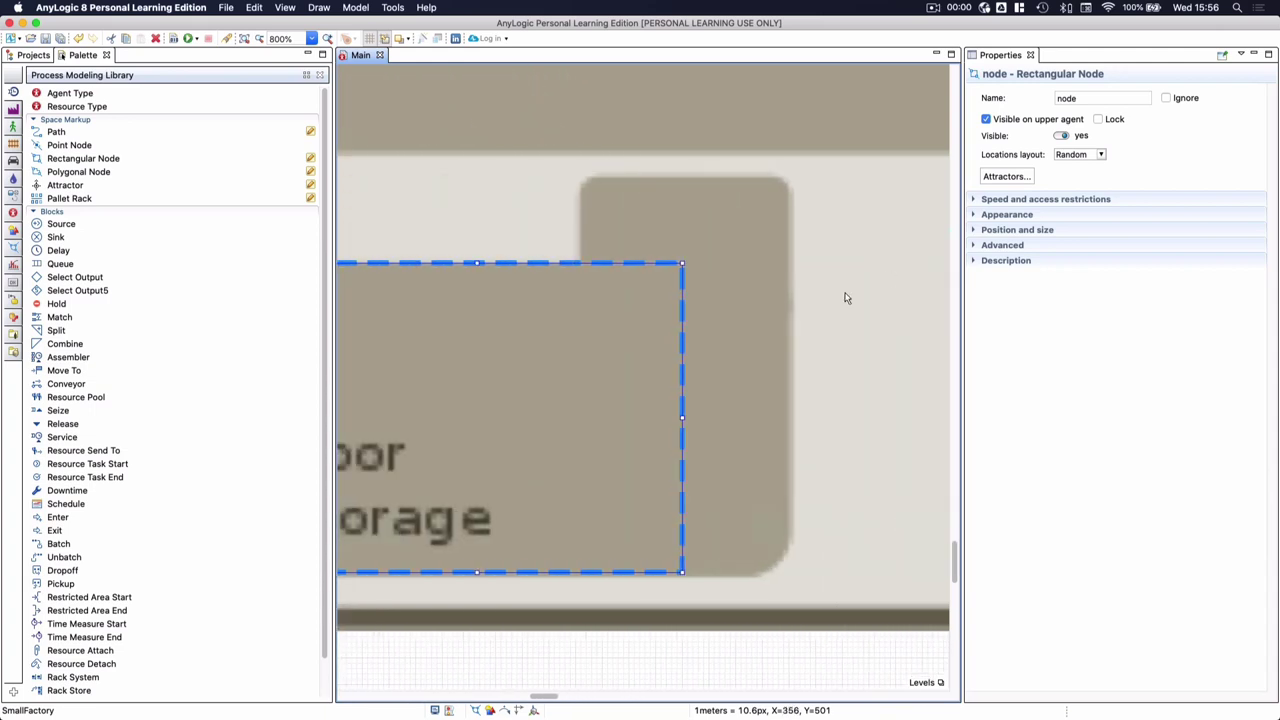
left_click_drag(682, 418, 794, 431)
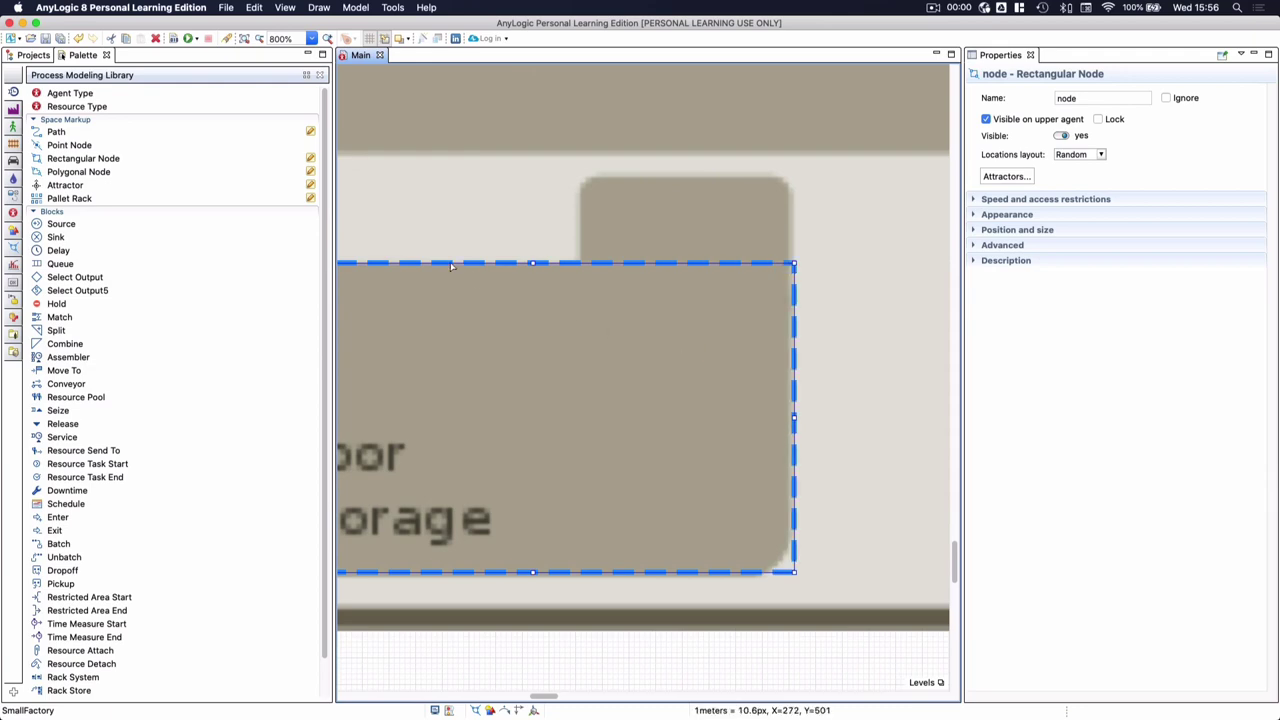
scroll(606, 325, "down", 5)
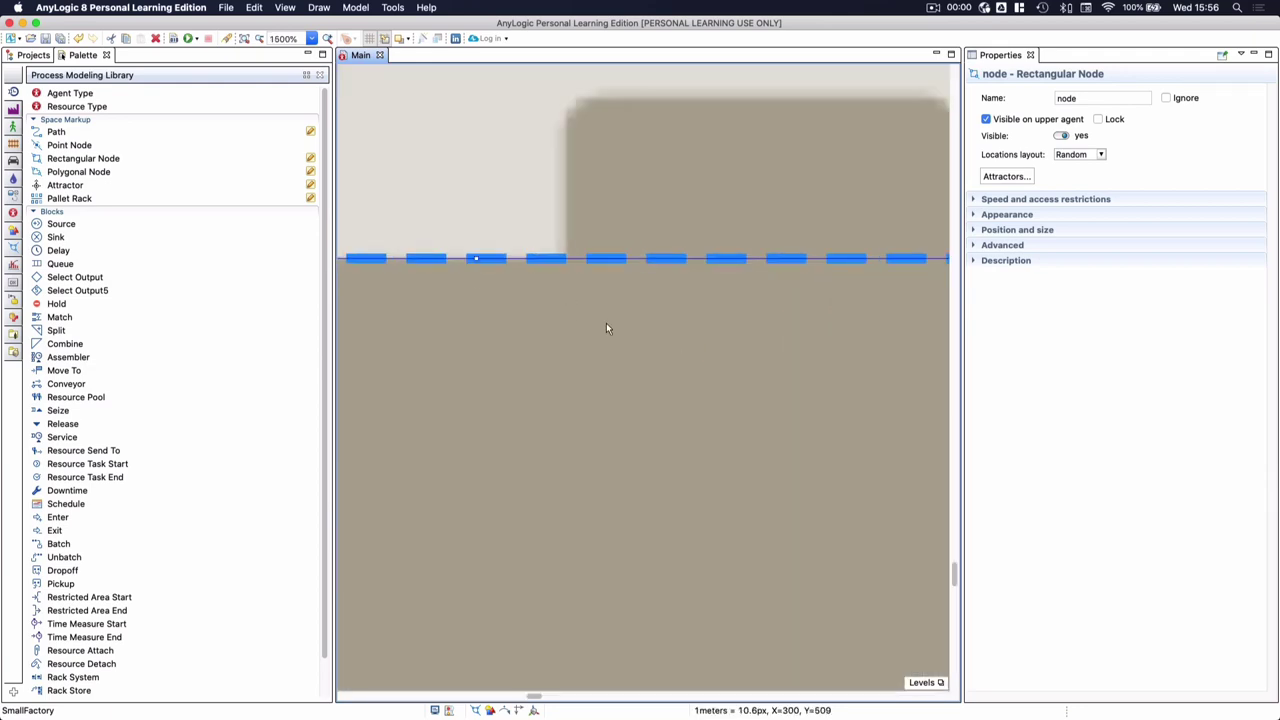
scroll(606, 328, "down", 5)
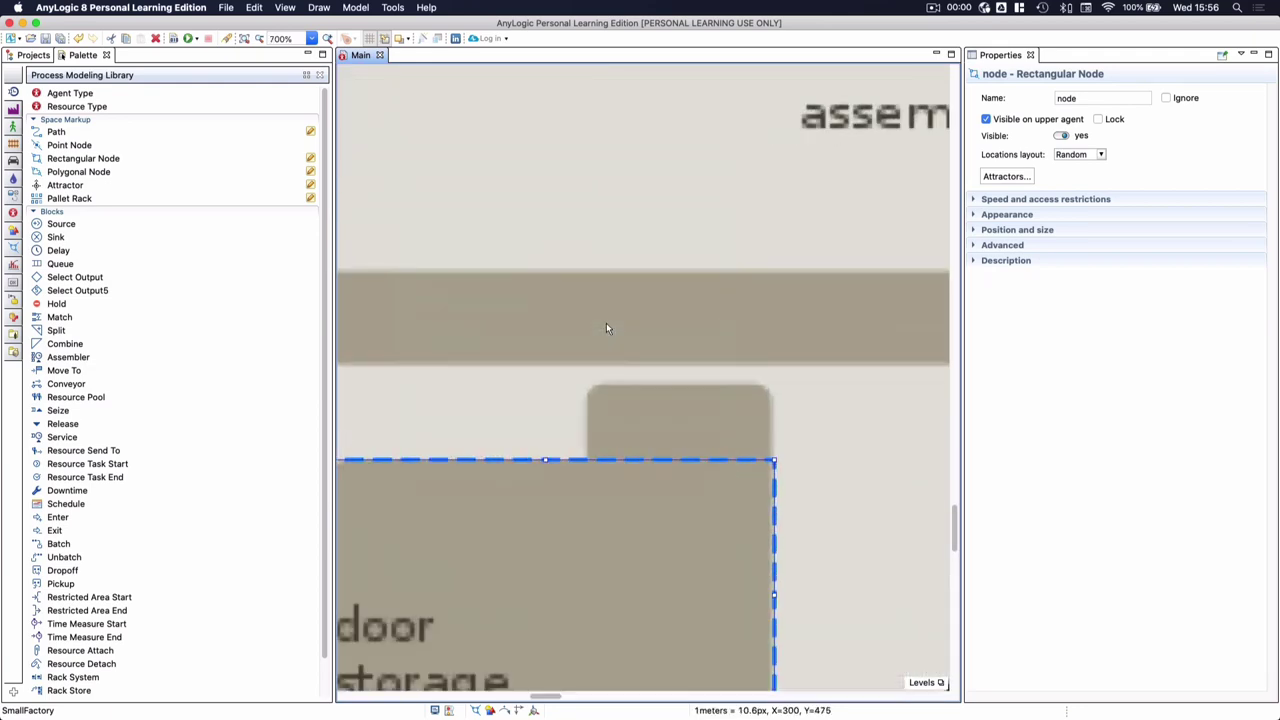
scroll(606, 328, "up", 5)
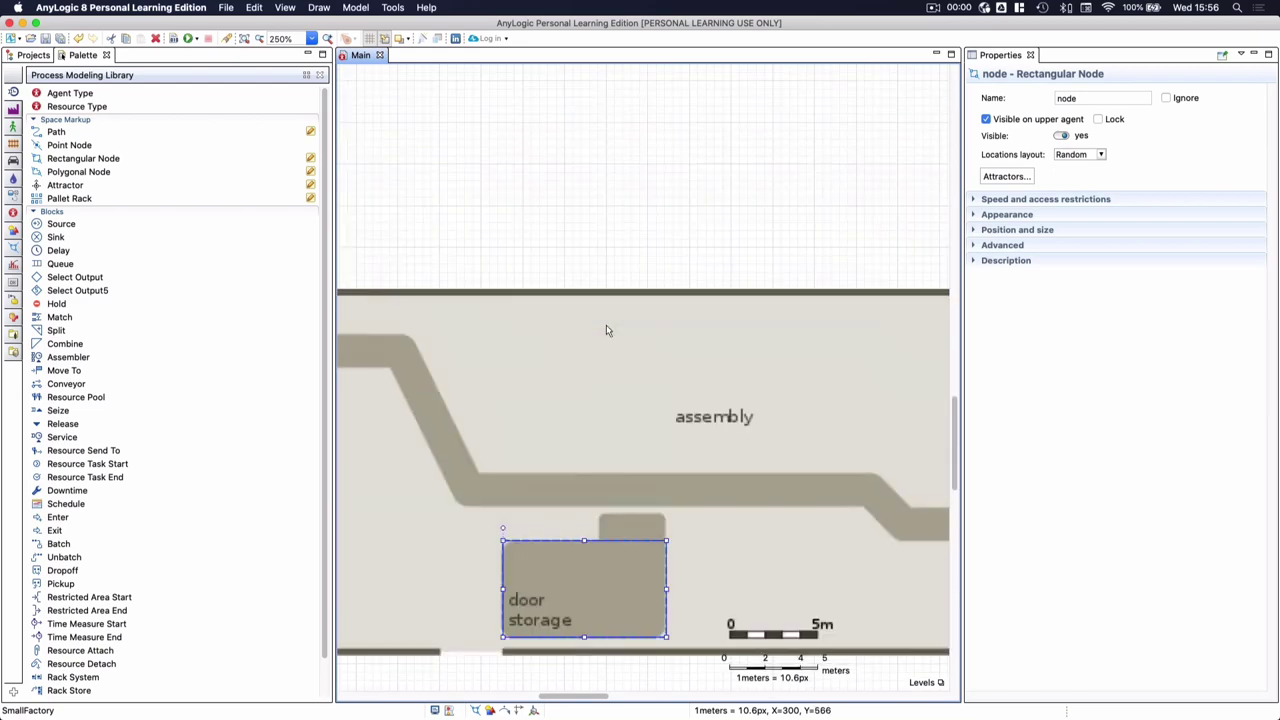
scroll(606, 330, "down", 5)
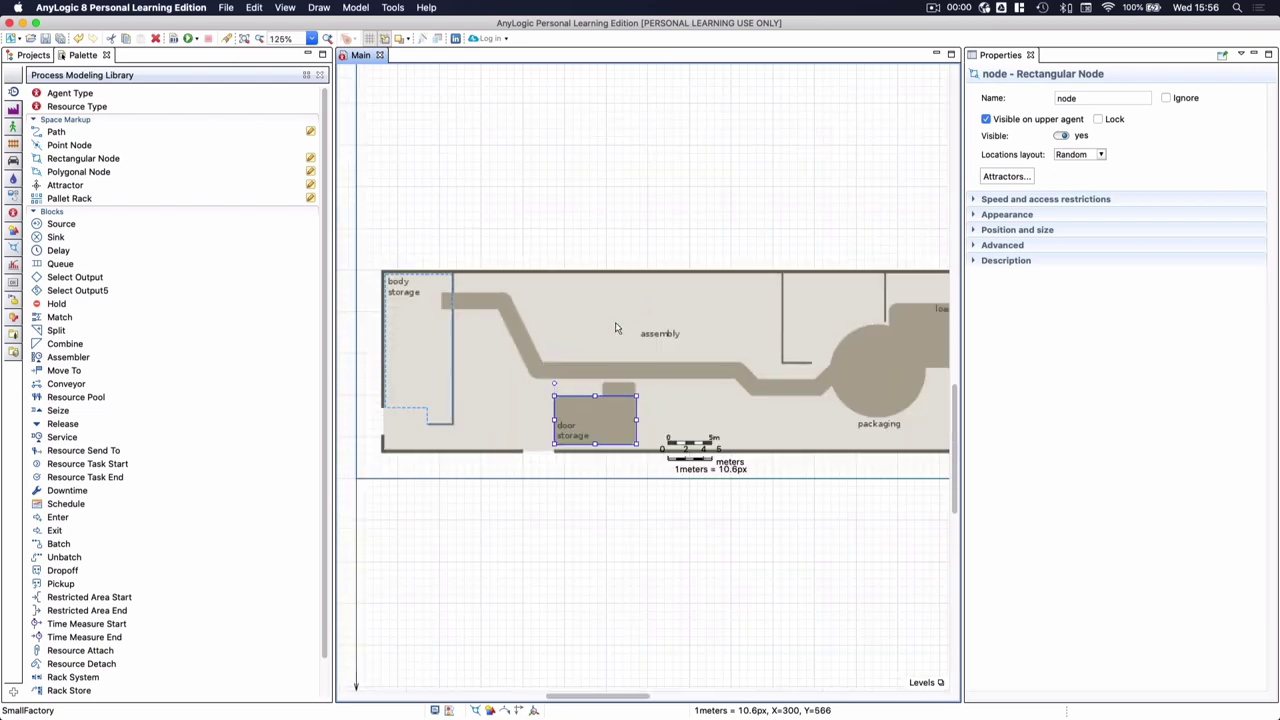
Name the door storage rectangular node spDoorStorage and deselect it
double_click(1066, 99)
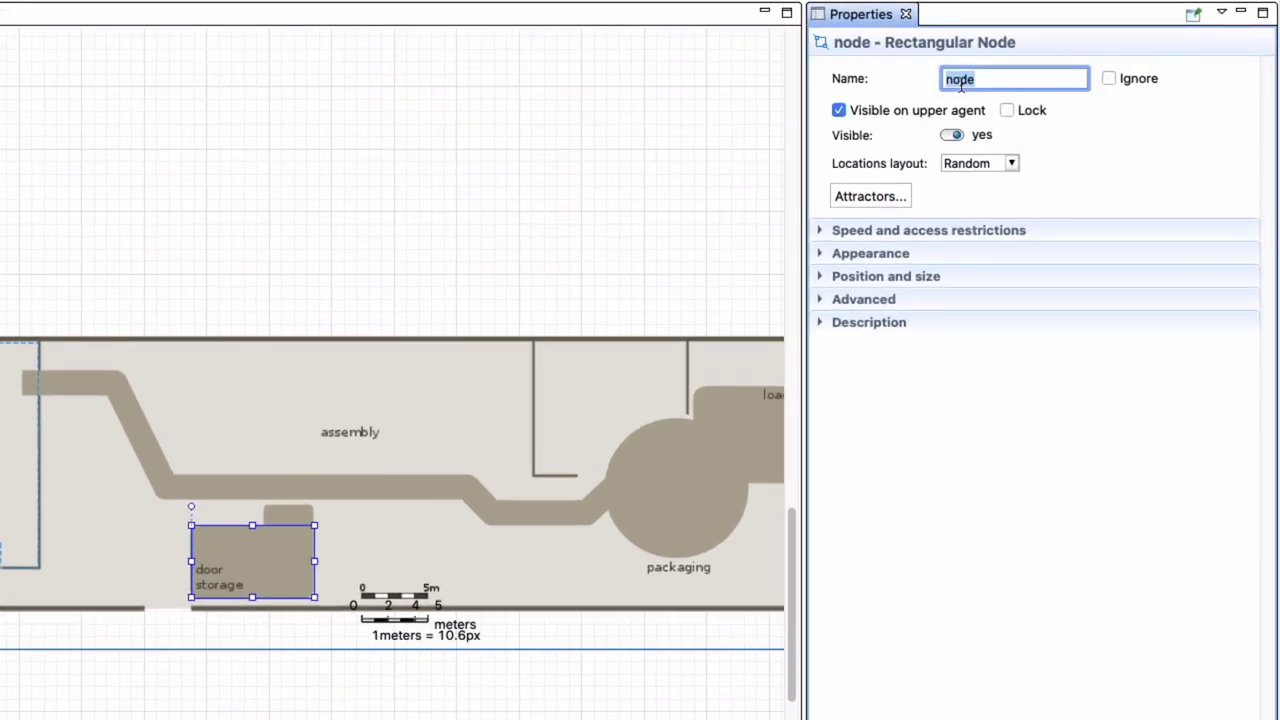
type("spDoorSto")
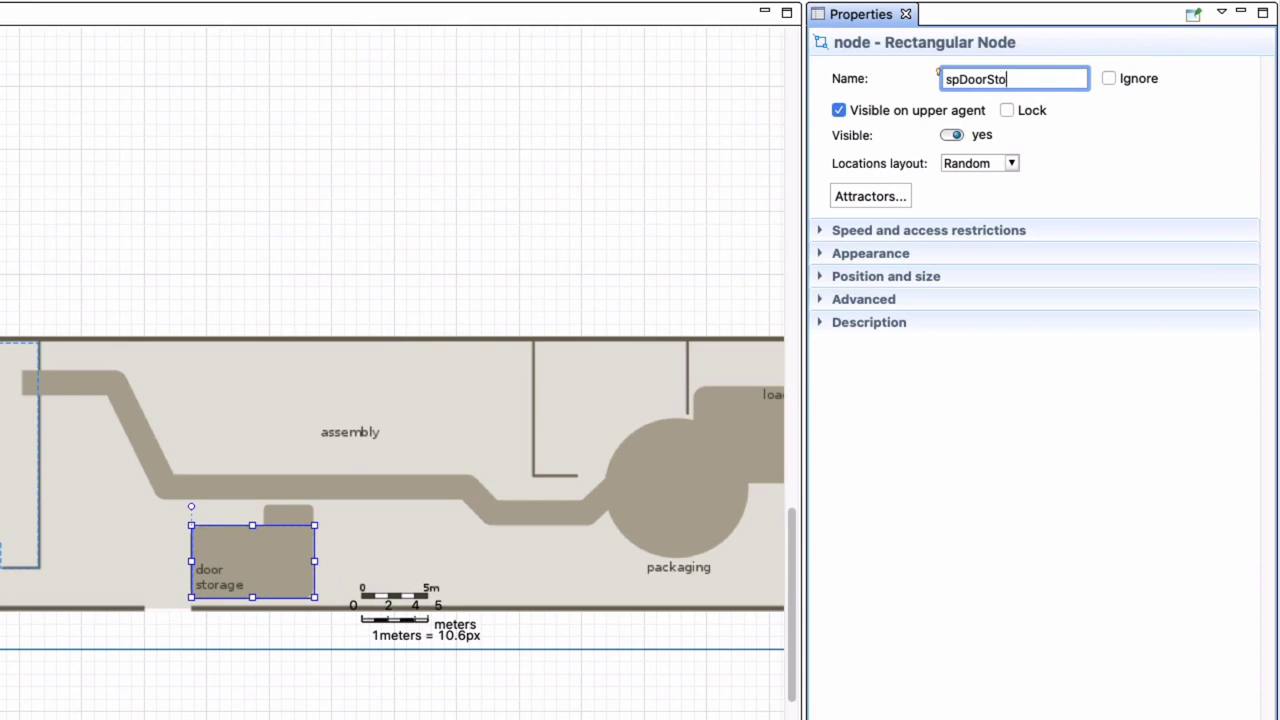
type("rage")
key("Return")
left_click(229, 651)
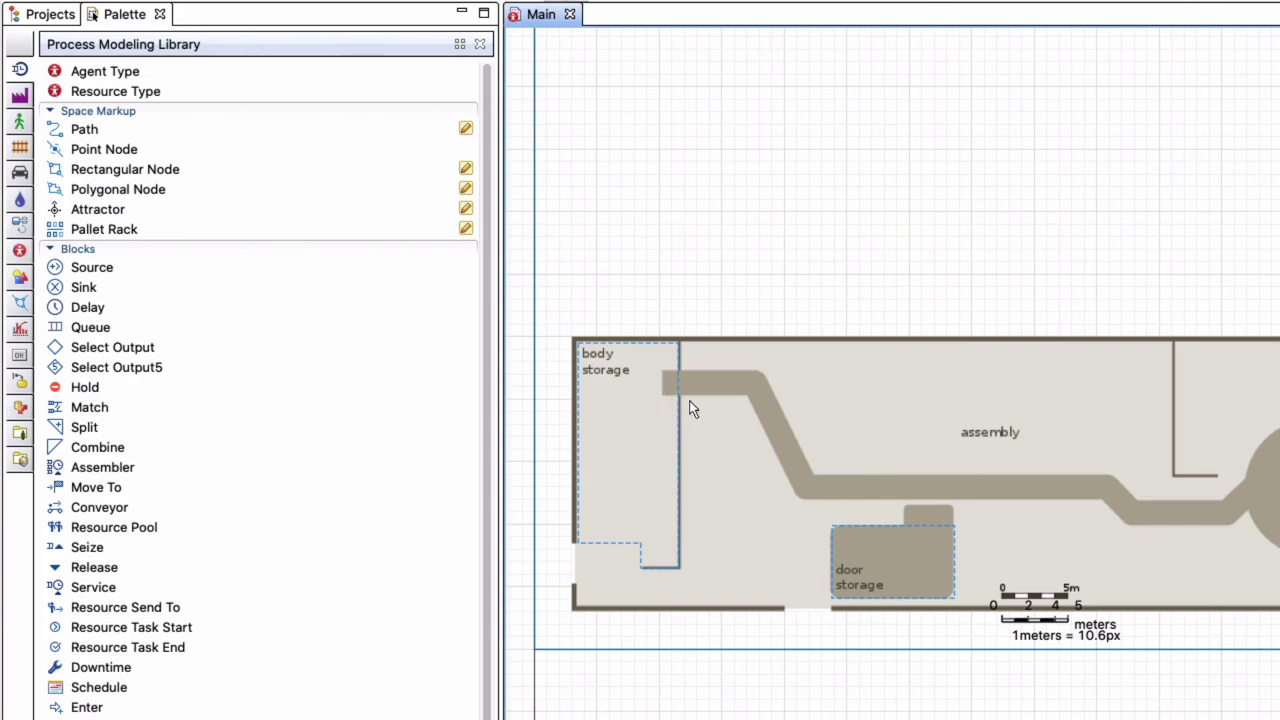
Add another rectangular node and fit it to the small block between the door storage and the assembly conveyor
scroll(688, 407, "up", 2)
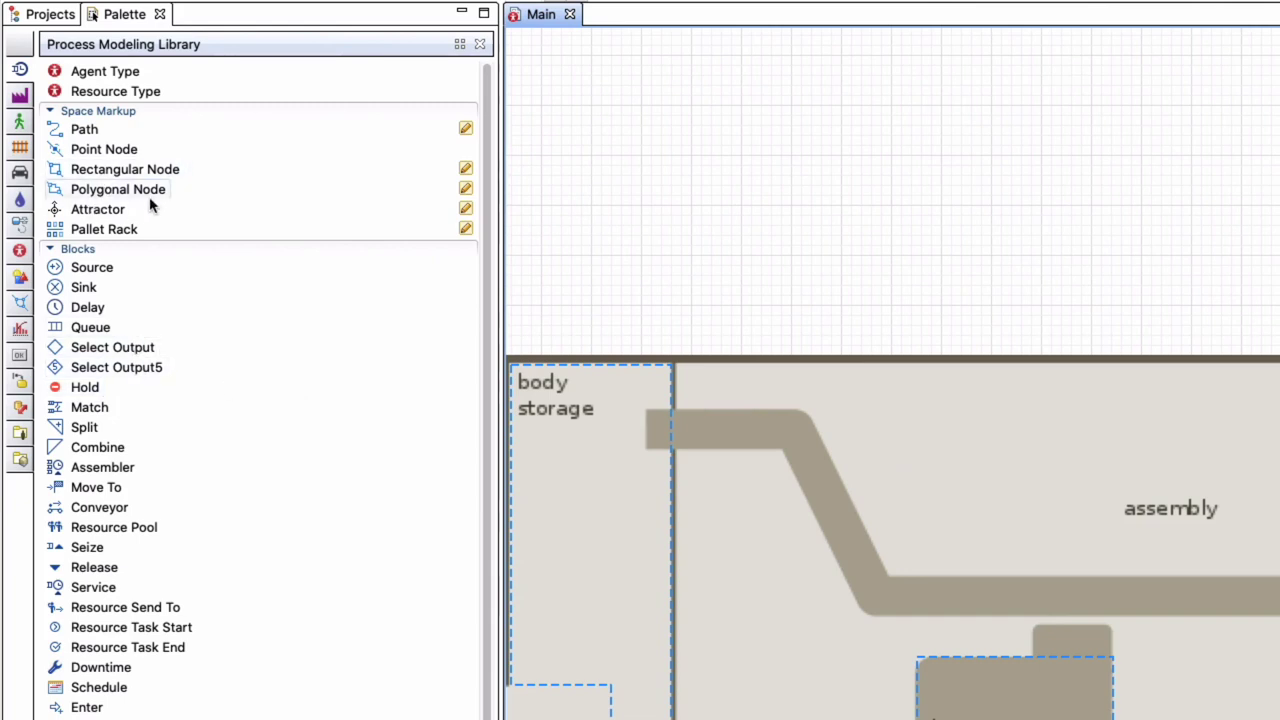
left_click_drag(107, 174, 1033, 528)
left_click_drag(1193, 596, 1111, 596)
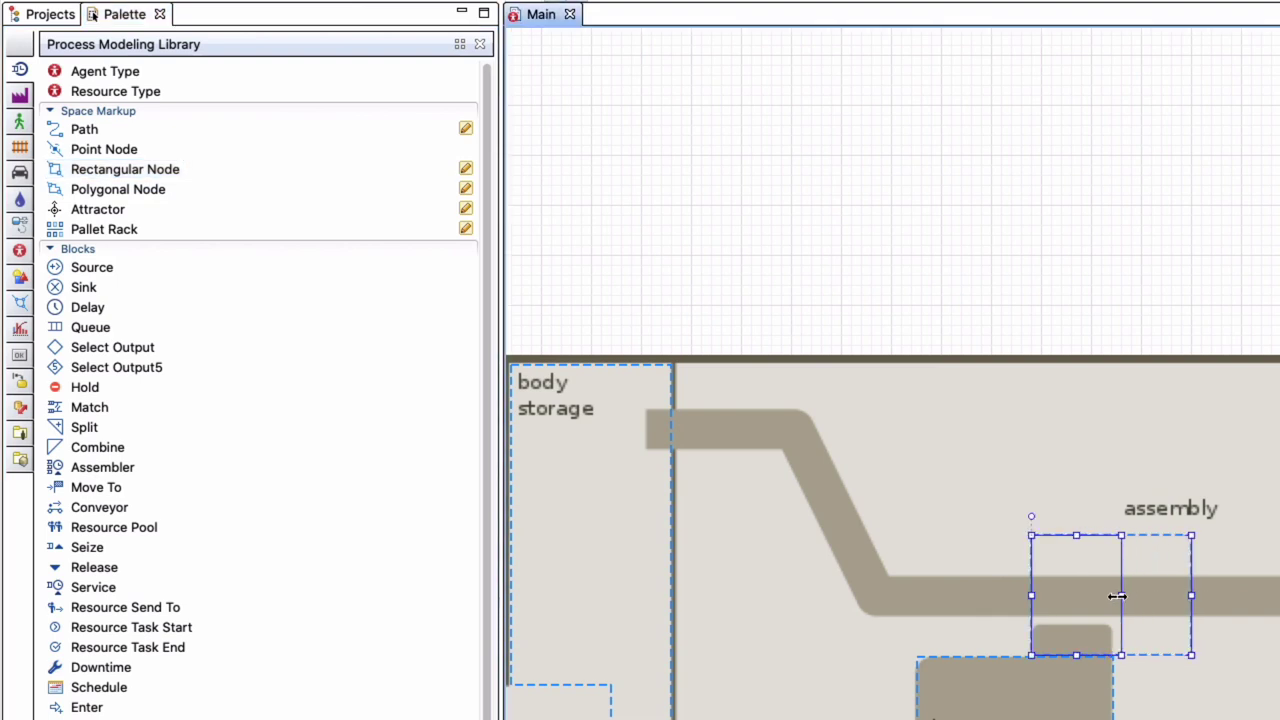
left_click_drag(1071, 535, 1064, 625)
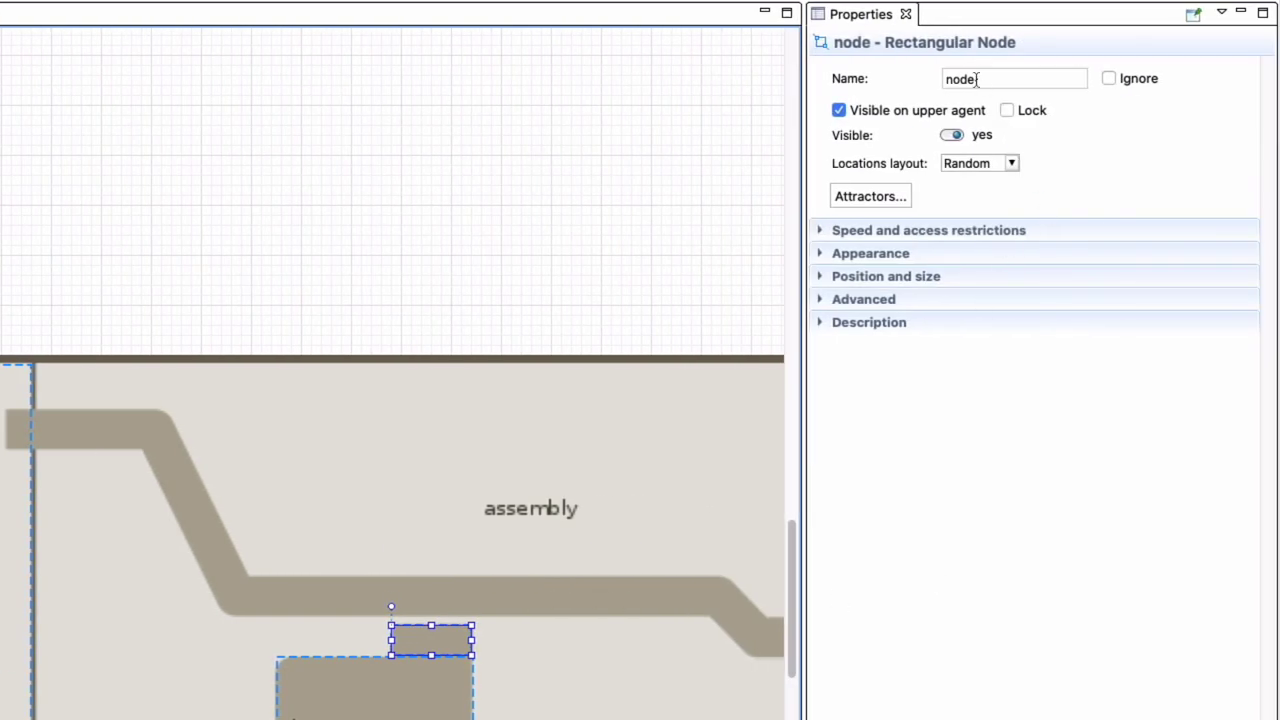
Name the small rectangular node above the door storage spDoorAwaitingAssembly
double_click(974, 79)
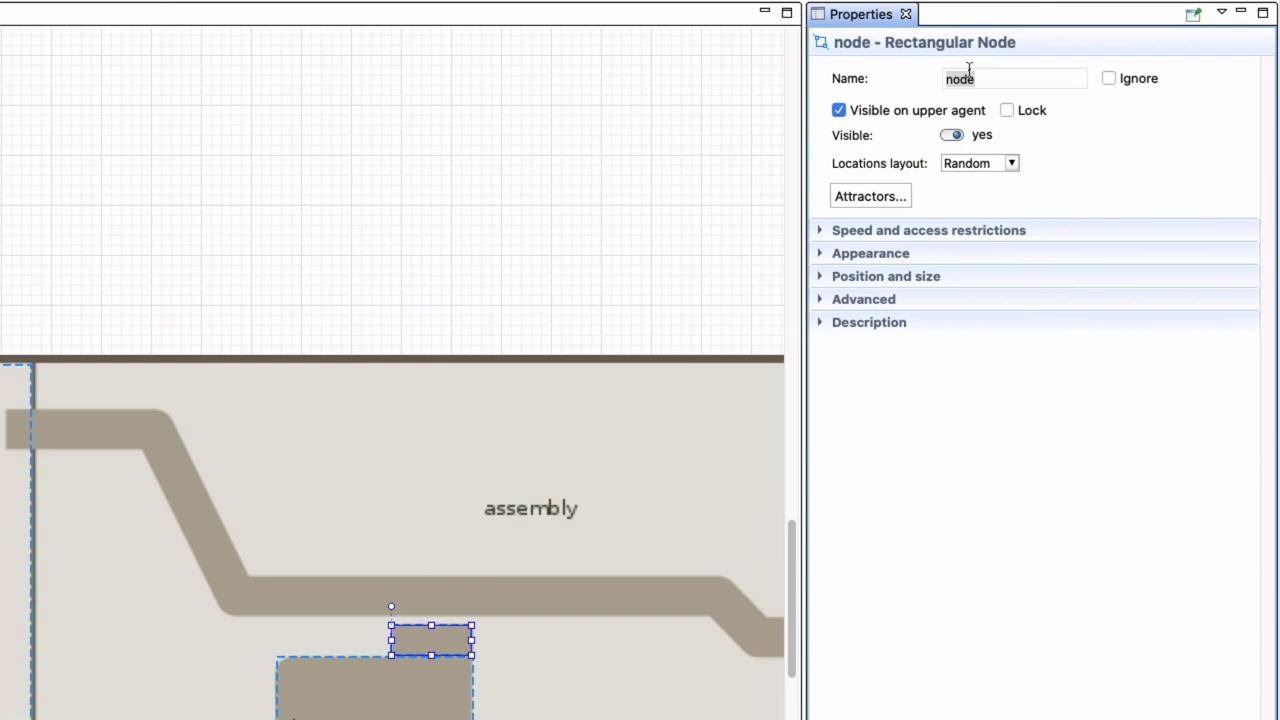
left_click(983, 84)
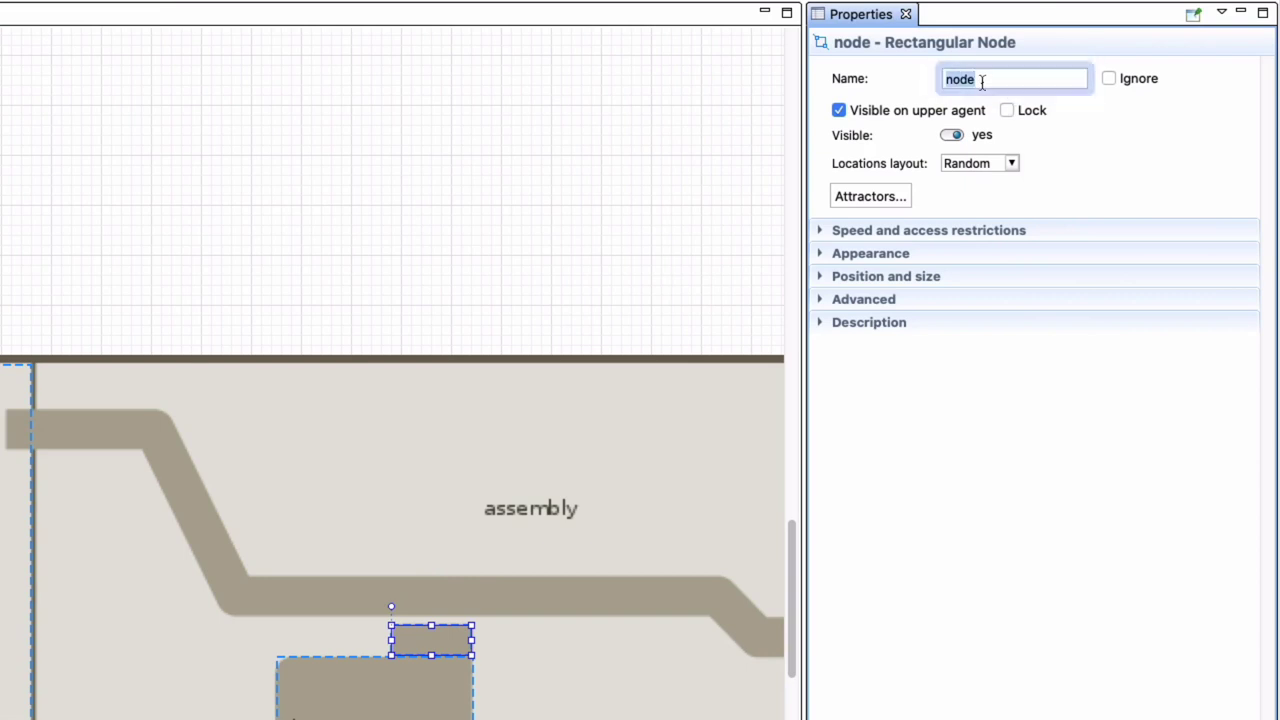
type("spDoorAwaiti")
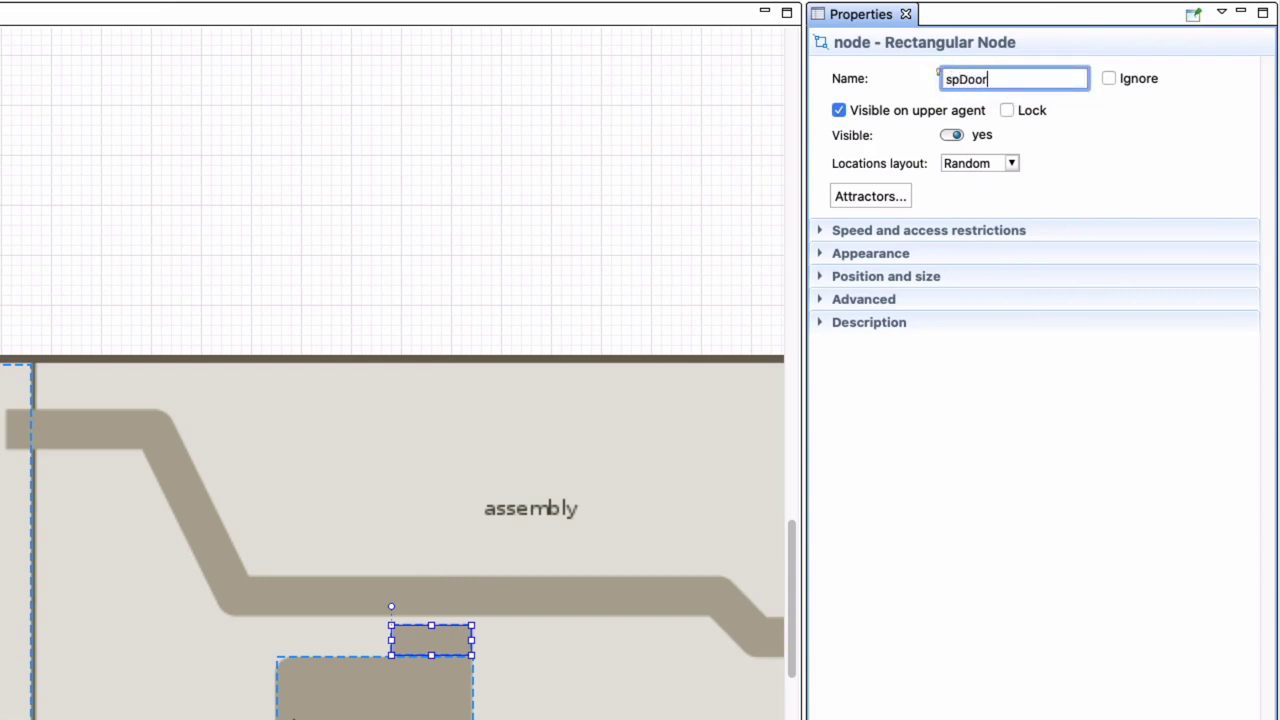
type("ngAssembly")
key("Return")
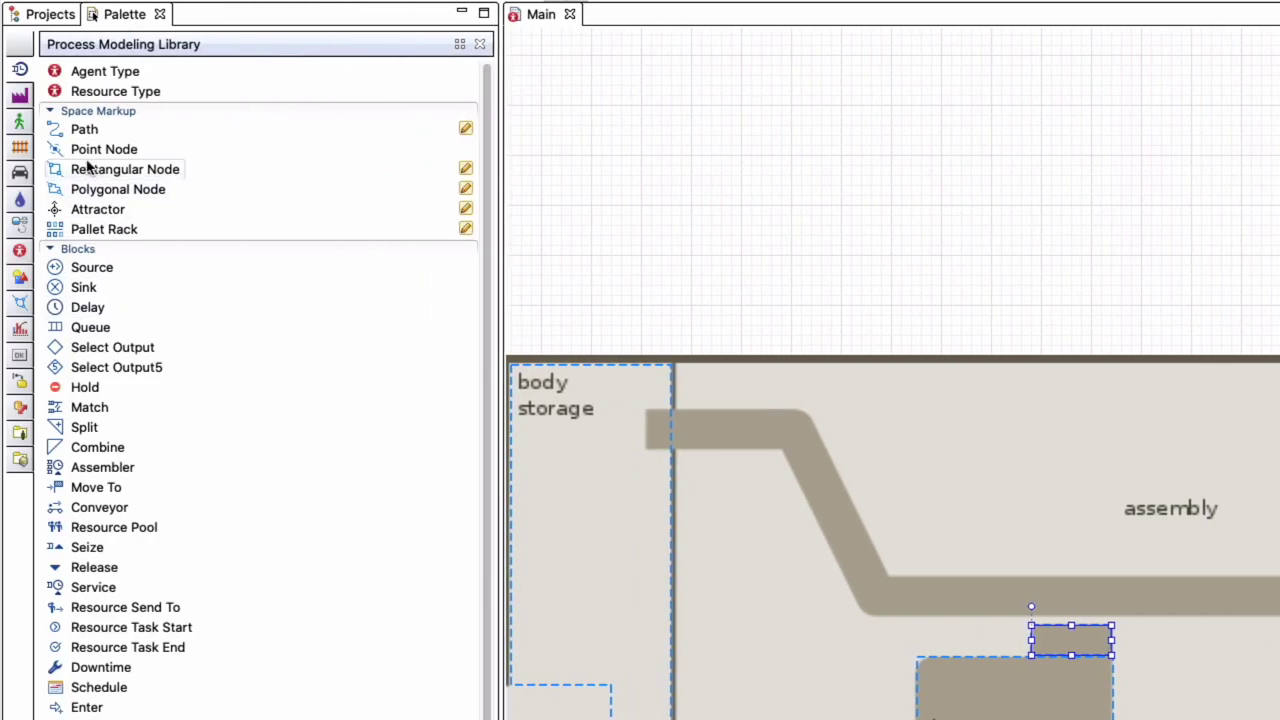
Place a point node on the assembly conveyor directly above the doors-awaiting-assembly block and name it spAssembly
left_click_drag(87, 154, 1093, 599)
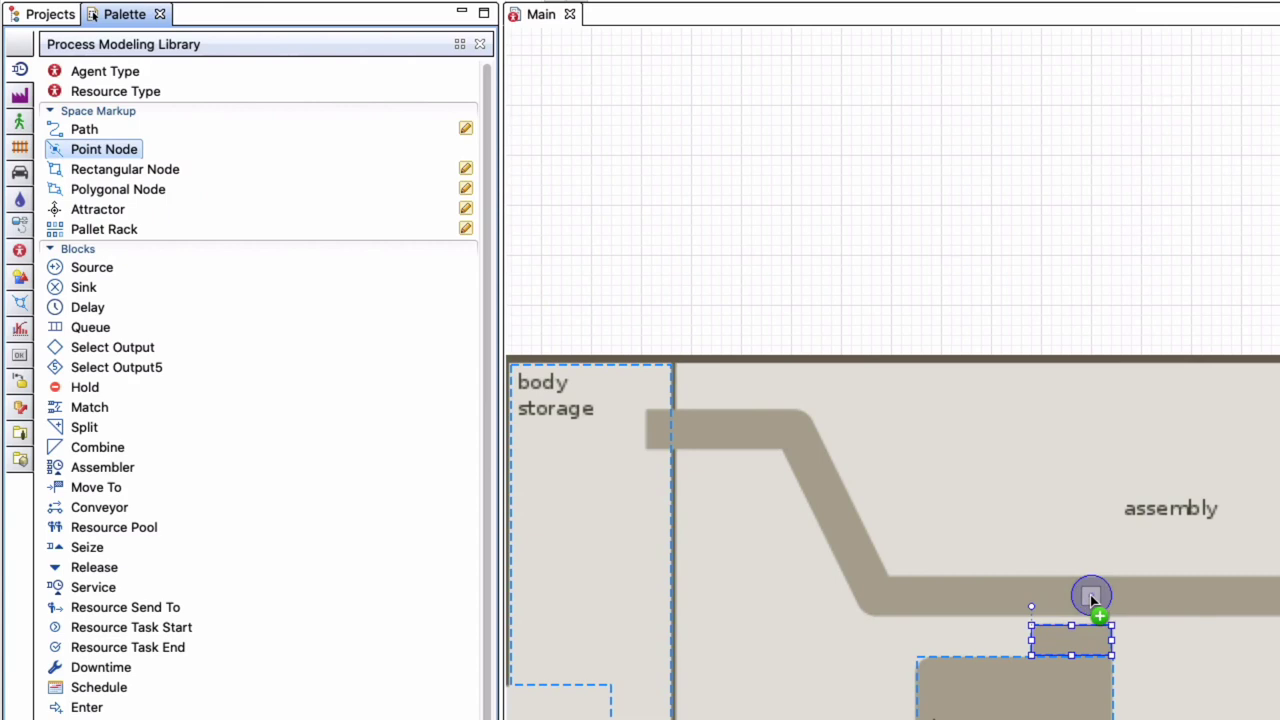
left_click_drag(1093, 599, 1092, 597)
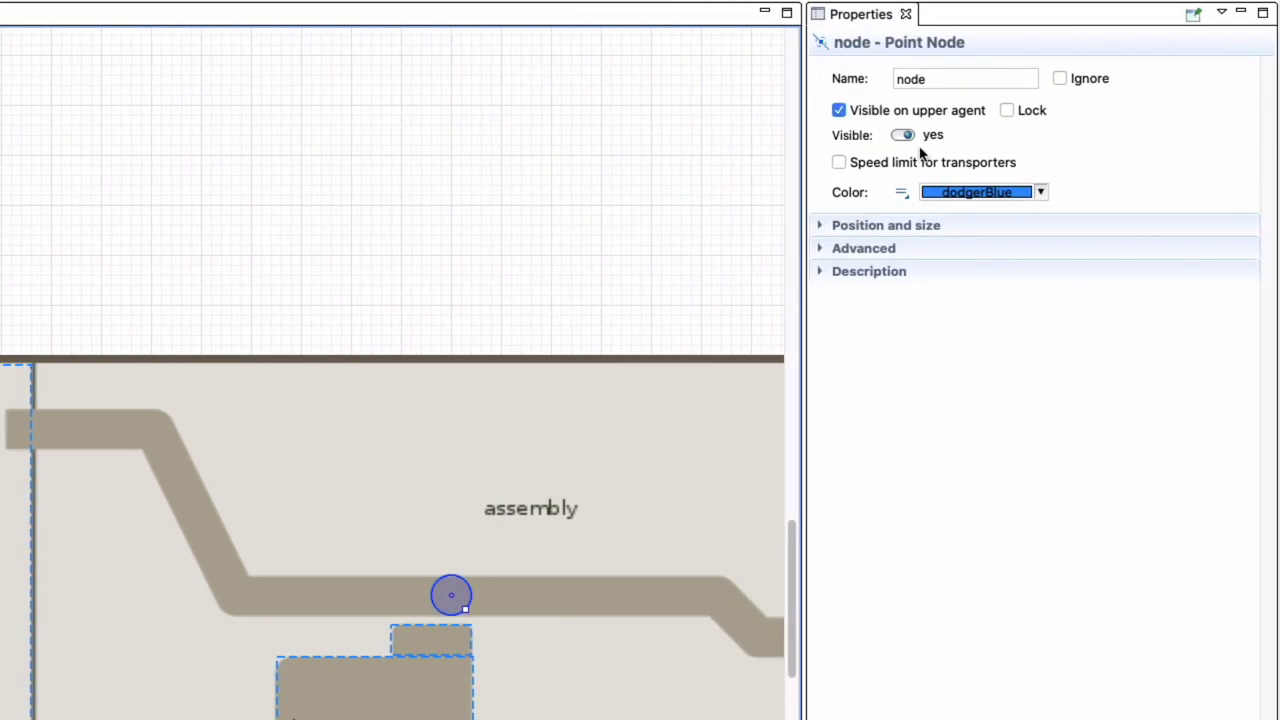
double_click(1279, 80)
type("sp")
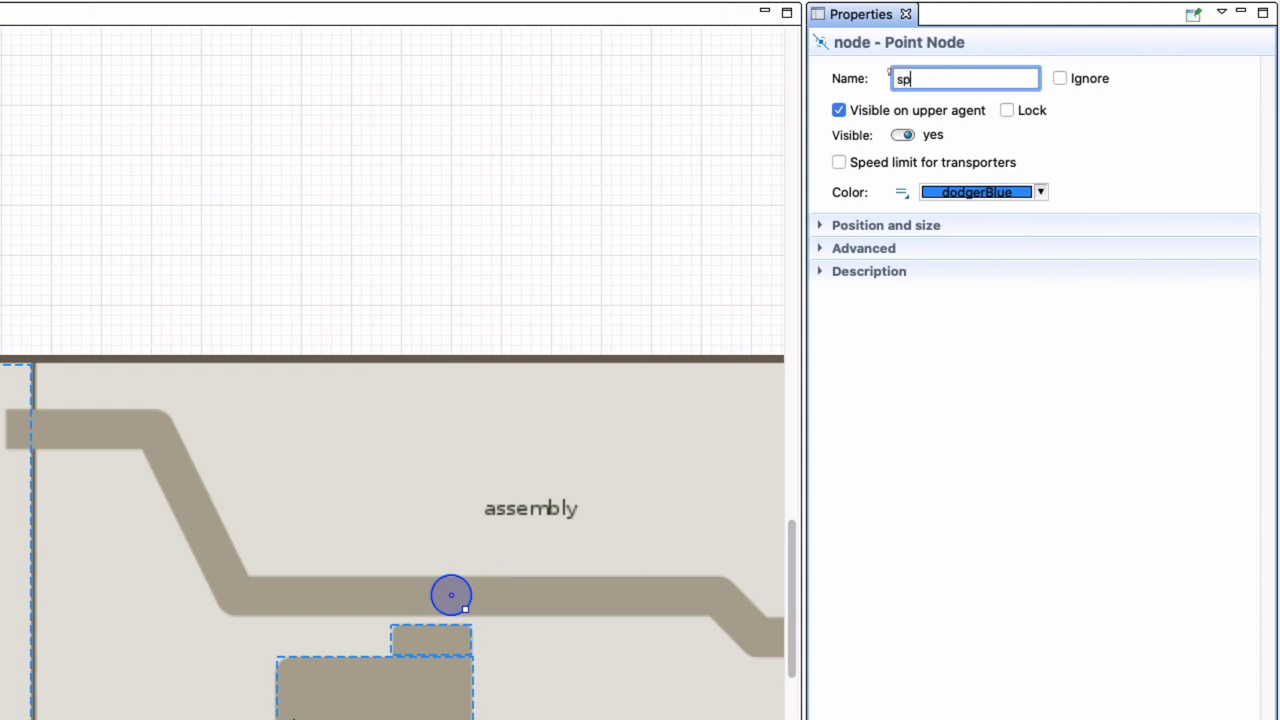
type("Assembly")
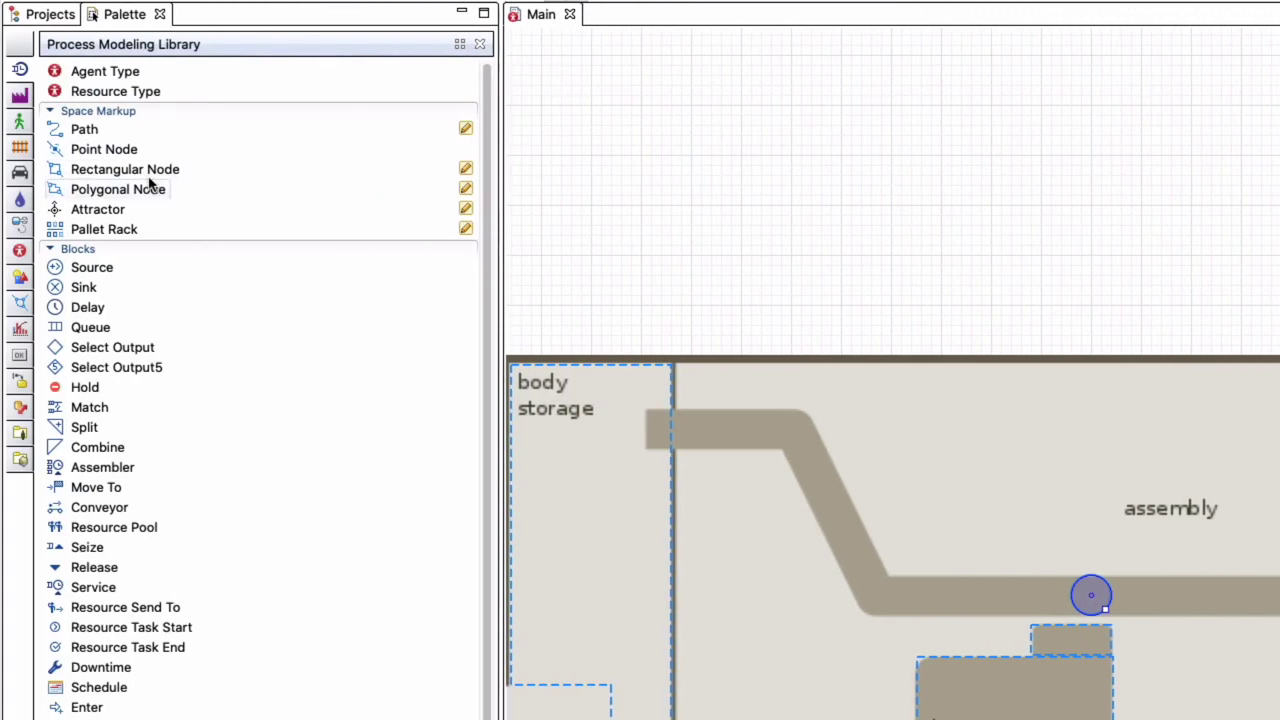
Add a small rectangular node spanning the conveyor just before the assembly point node and name it spBodiesAwaitingAssembly
left_click_drag(88, 171, 910, 494)
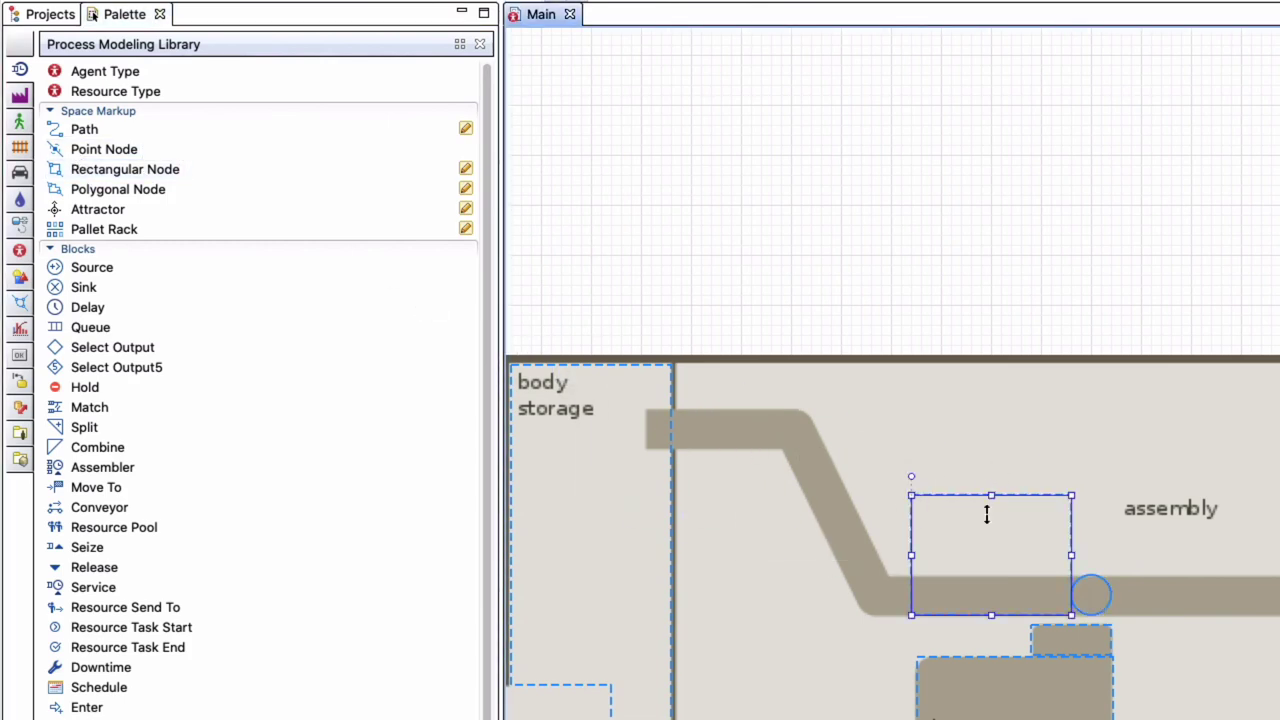
left_click_drag(990, 495, 1061, 597)
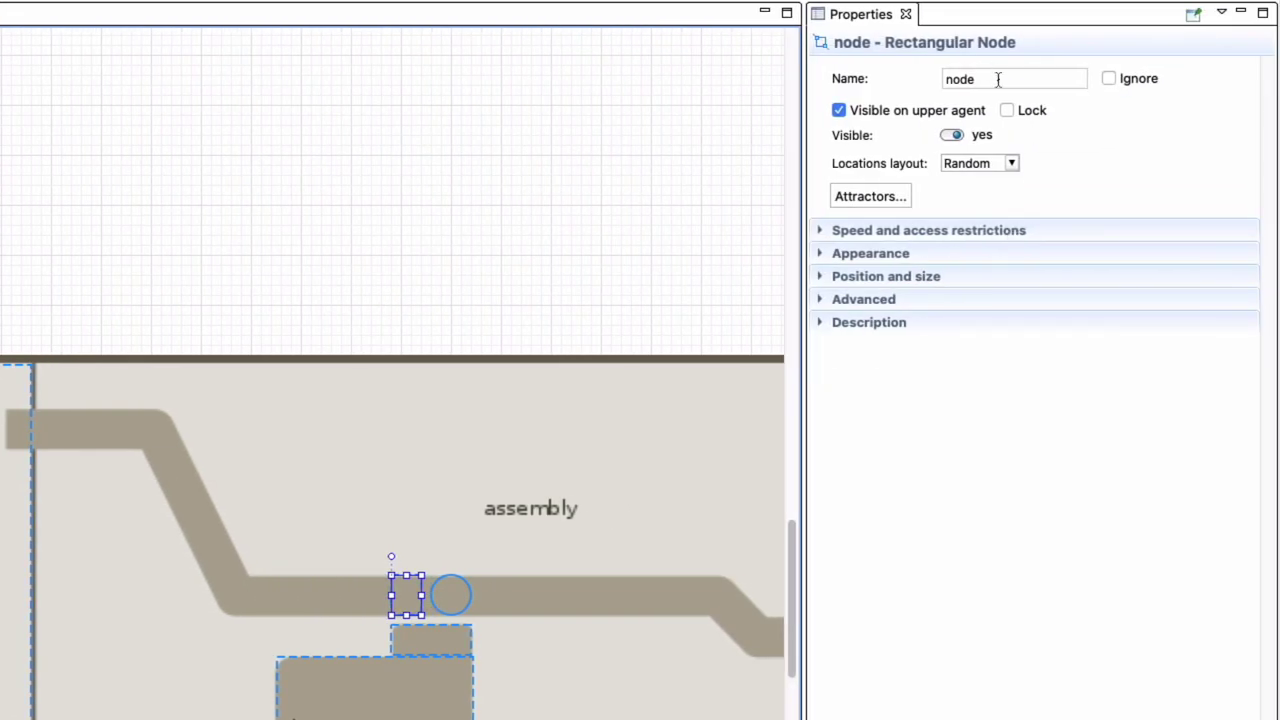
left_click(1107, 78)
double_click(1107, 78)
type("spBod")
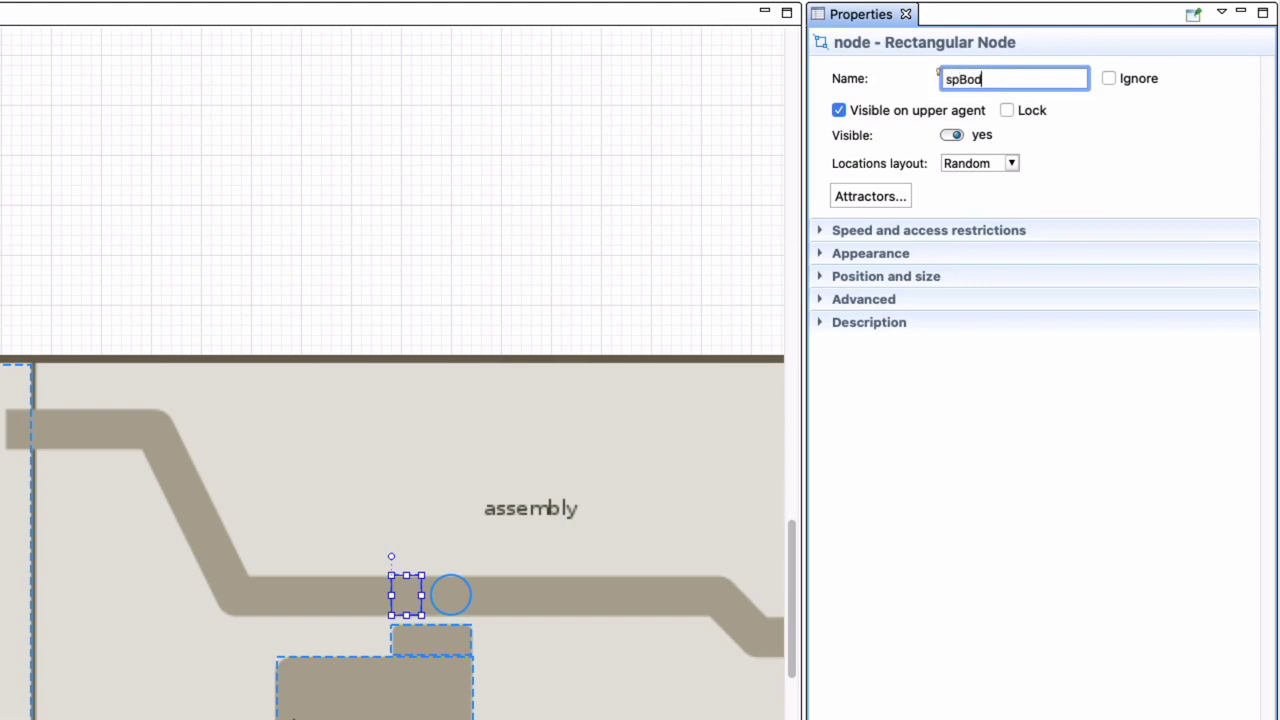
type("iesAwaitingAssembly")
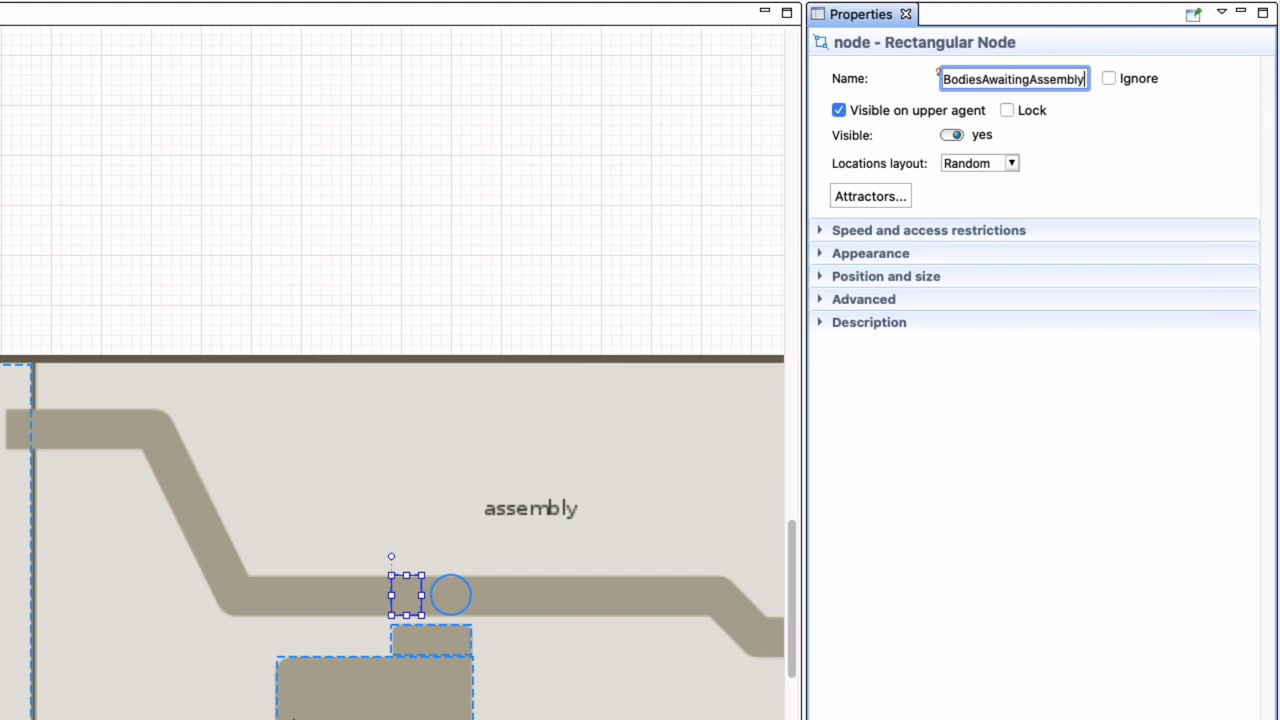
key("Return")
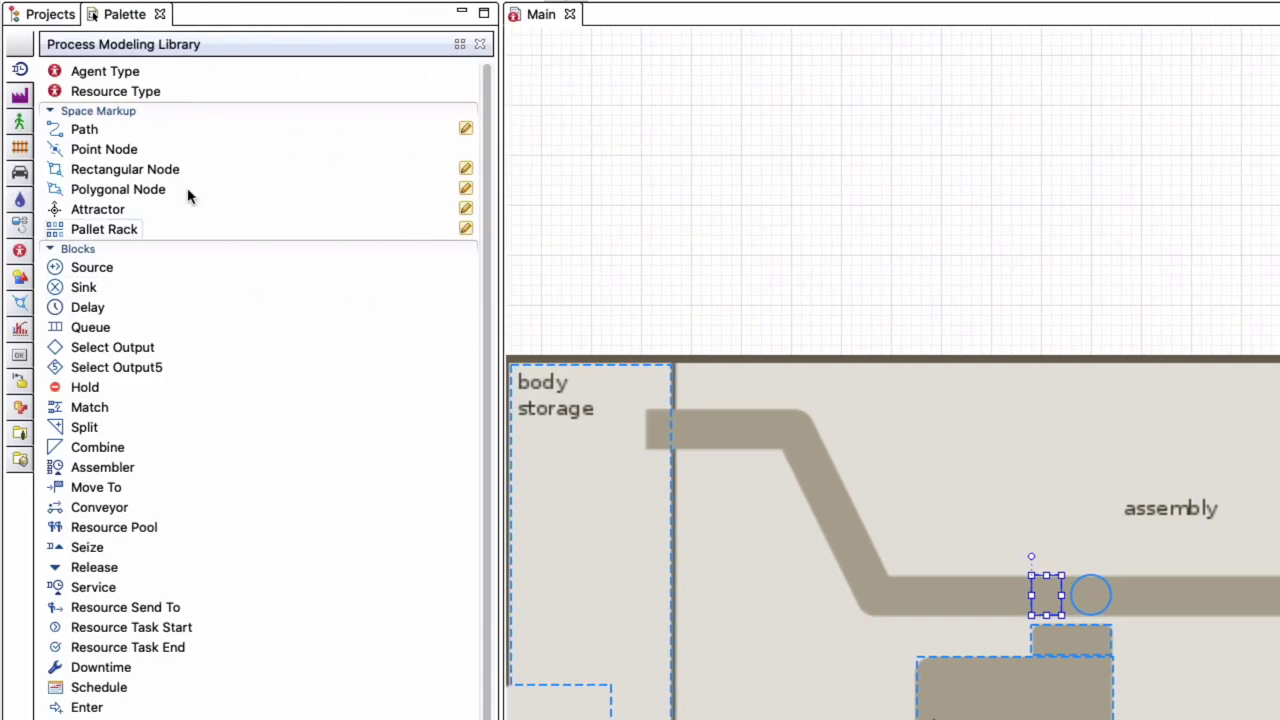
Start drawing a path at the conveyor's end inside body storage, following its centerline through the two bends
double_click(84, 131)
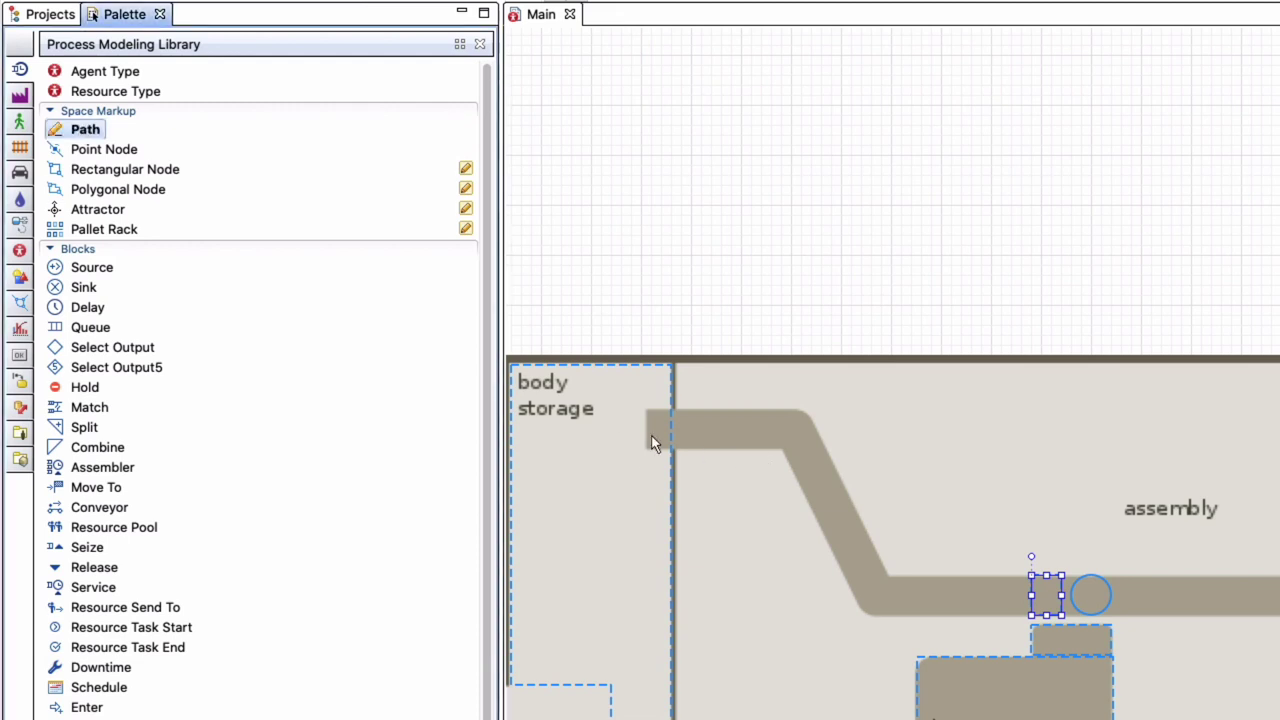
scroll(655, 444, "up", 4)
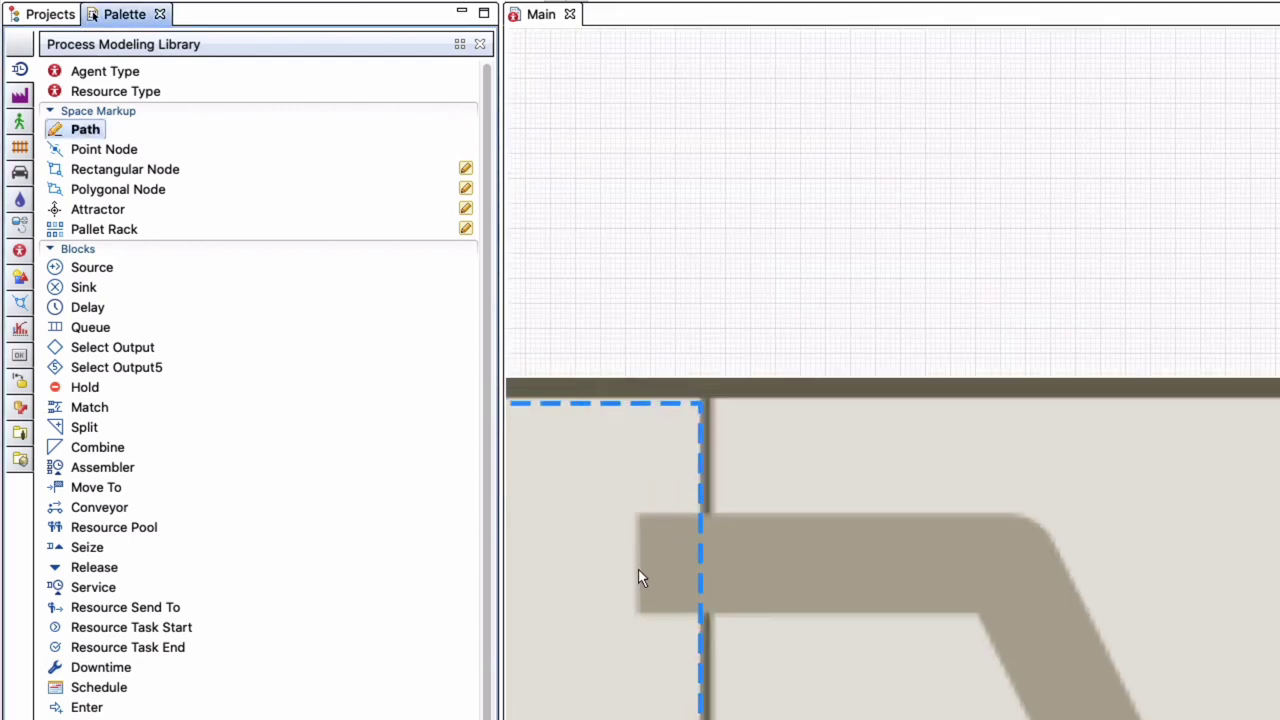
left_click(639, 569)
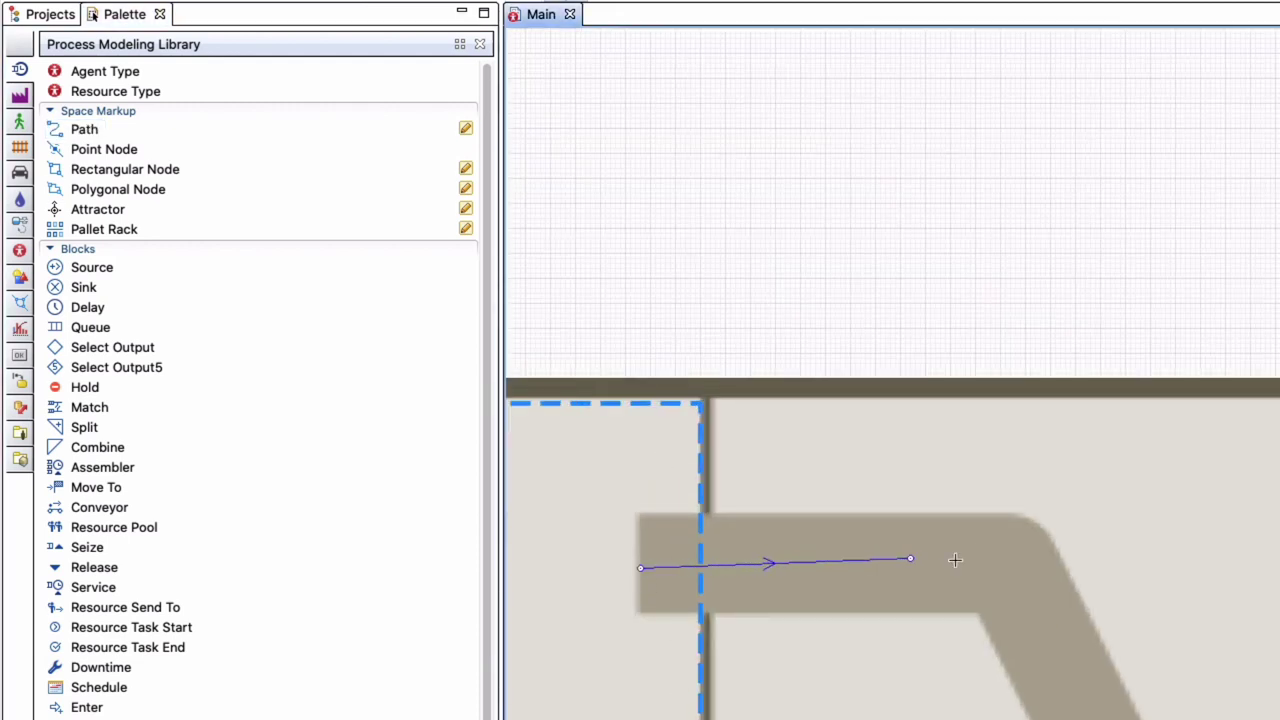
left_click(1008, 568)
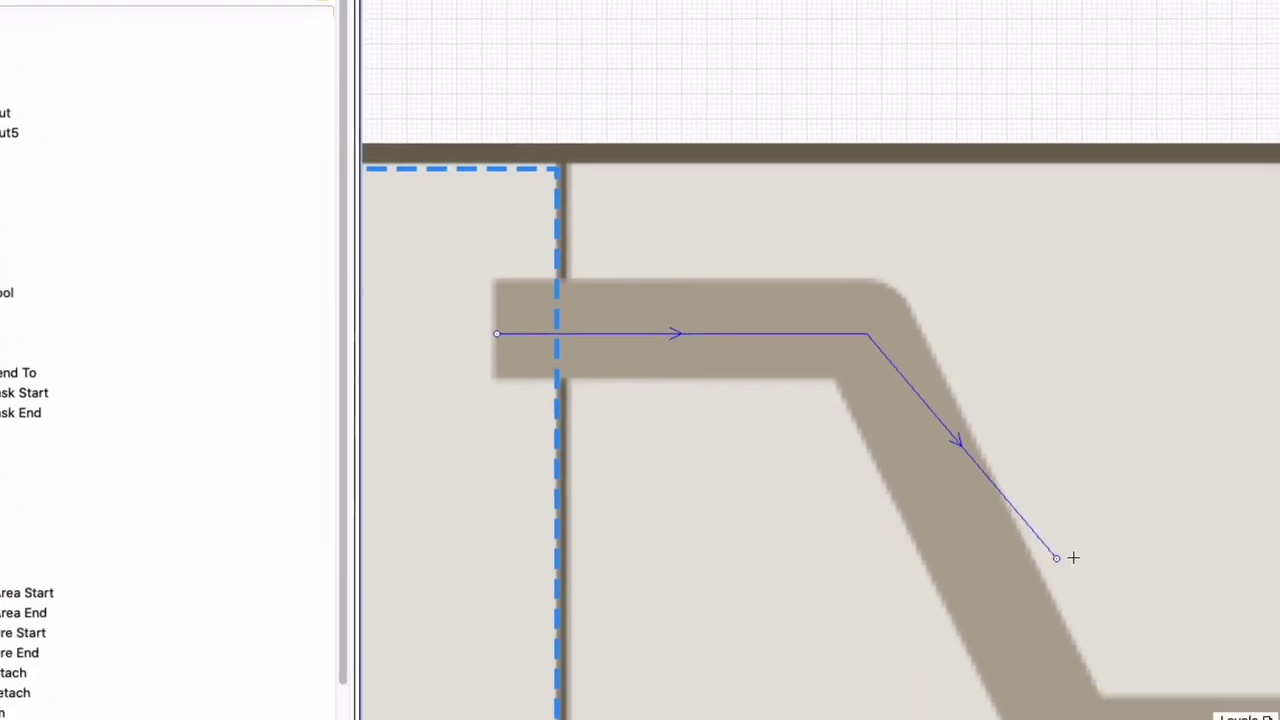
double_click(1221, 719)
scroll(1220, 719, "down", 3)
scroll(1055, 488, "down", 2)
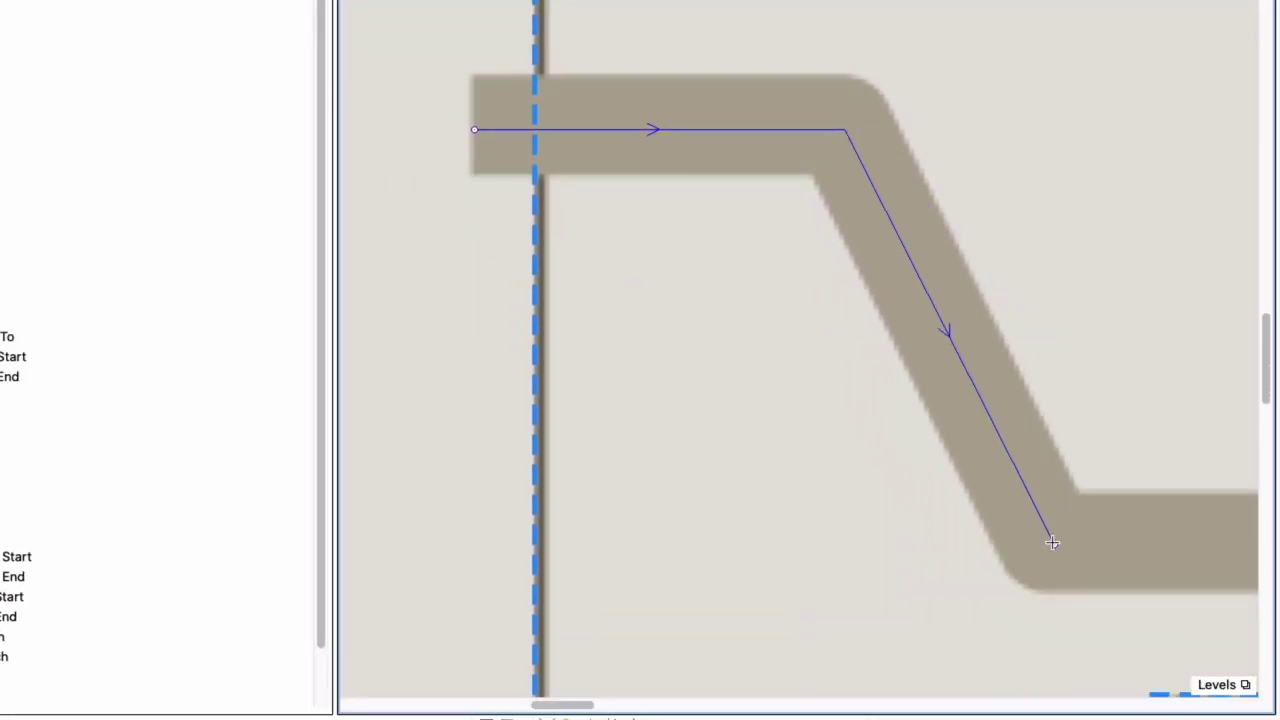
left_click(1053, 545)
Continue the path along the conveyor's straight section and finish it connected to the near edge of the spBodiesAwaitingAssembly node
double_click(1144, 559)
scroll(1145, 559, "left", 1)
scroll(1145, 559, "right", 3)
scroll(1145, 559, "right", 5)
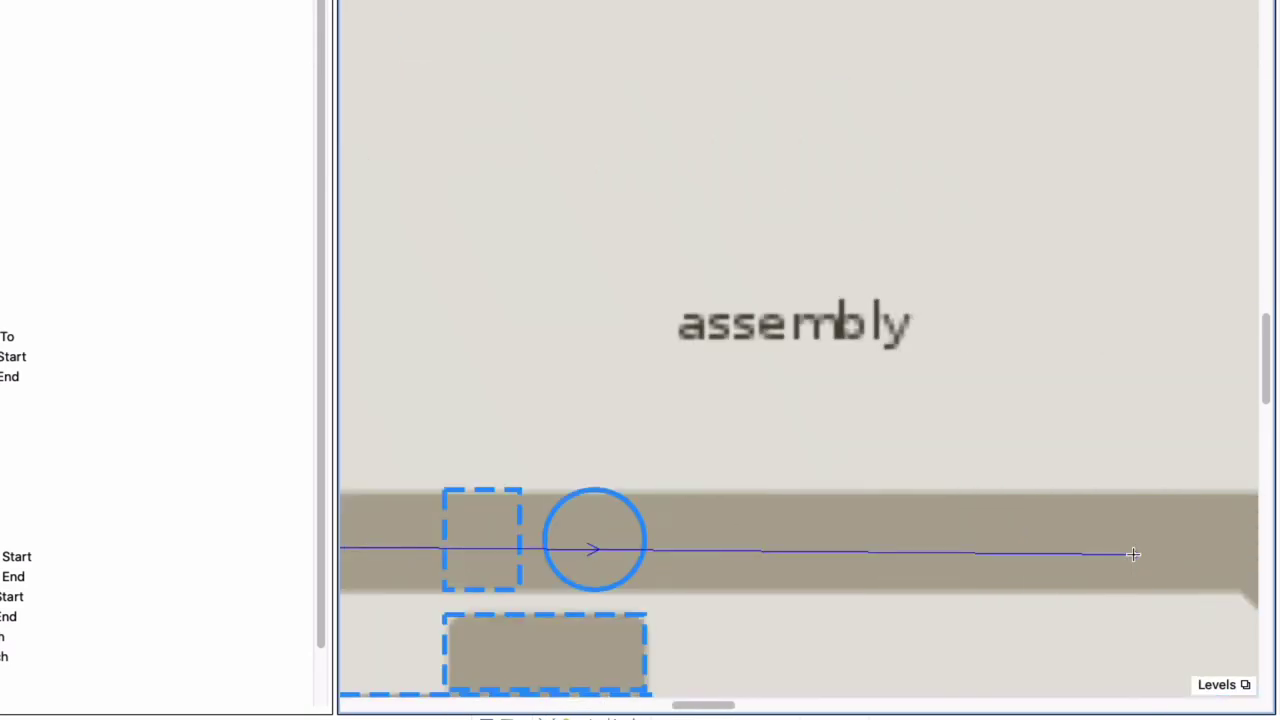
scroll(1130, 556, "left", 2)
scroll(1130, 556, "left", 1)
left_click_drag(1130, 556, 857, 543)
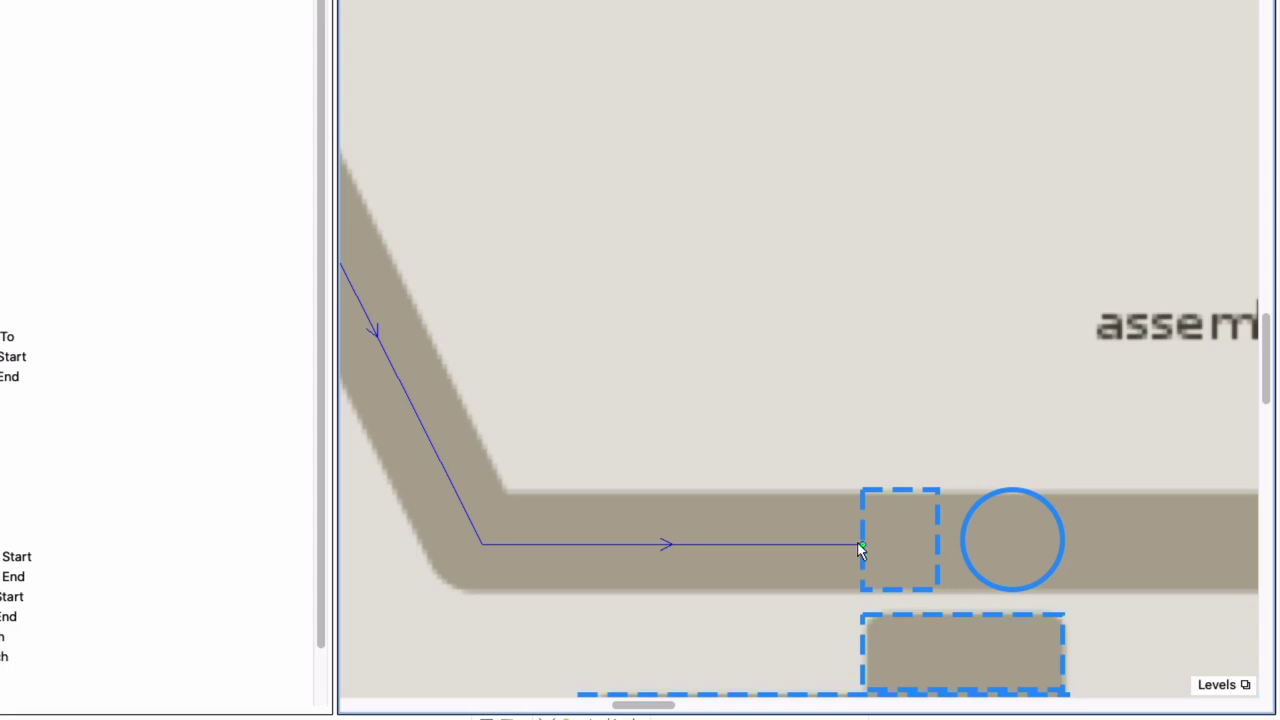
left_click(857, 543)
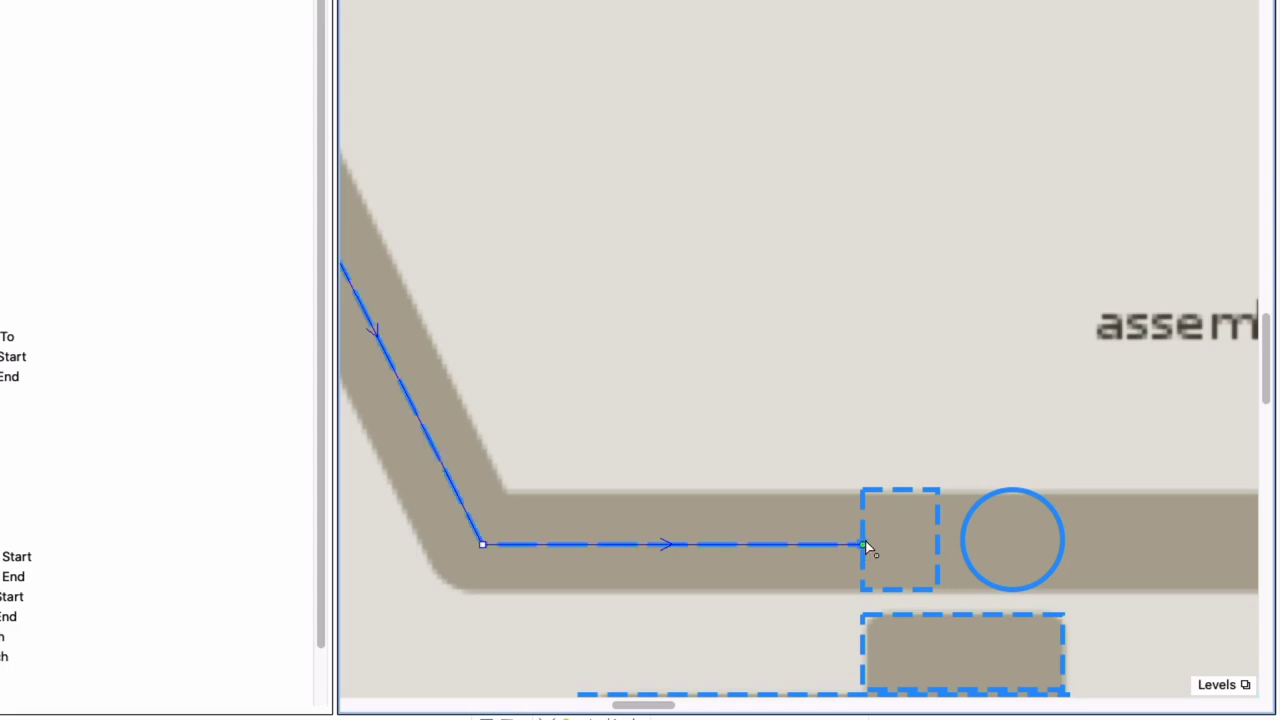
Try the Road and Railroad appearance types on the path
scroll(817, 530, "right", 1)
scroll(823, 522, "left", 10)
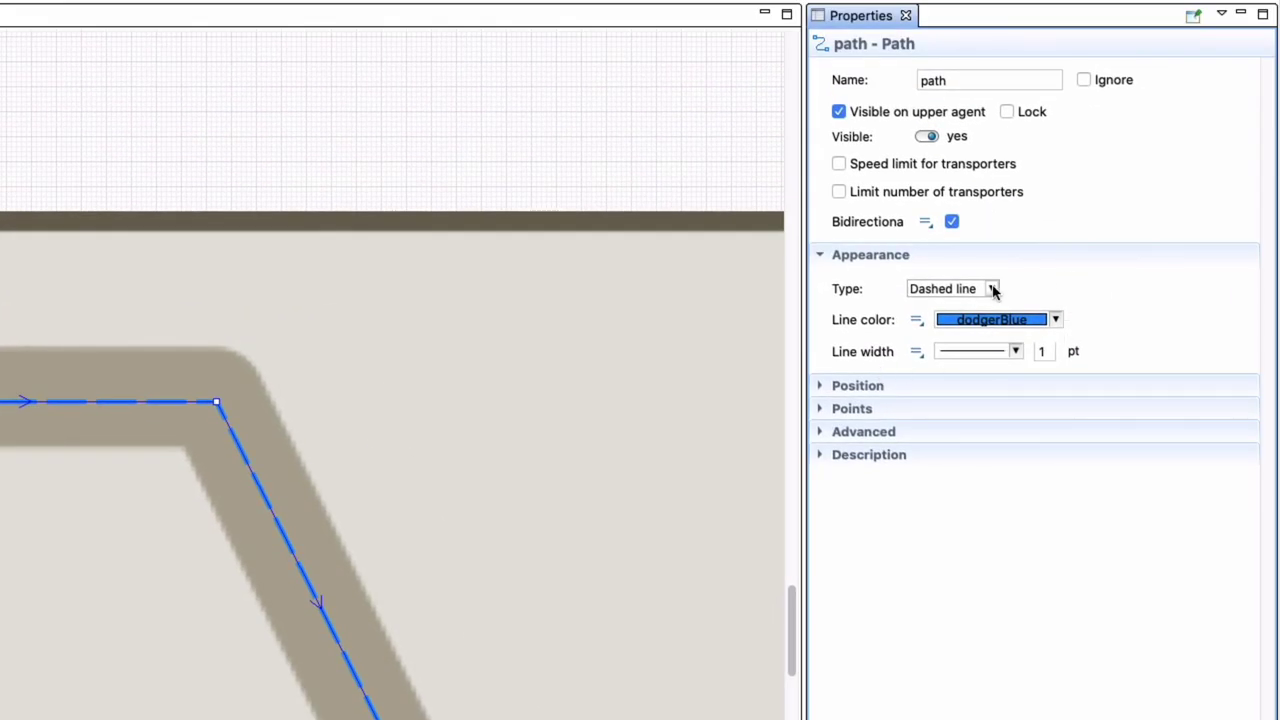
left_click(993, 289)
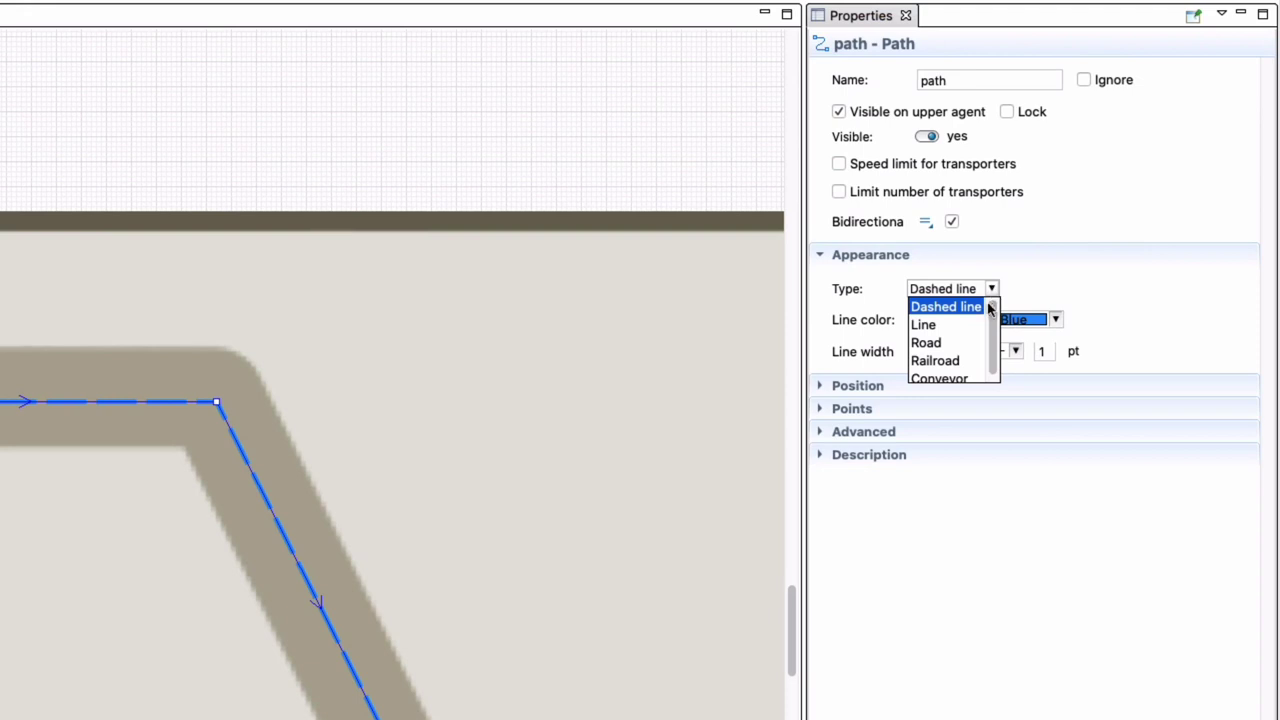
scroll(995, 330, "down", 1)
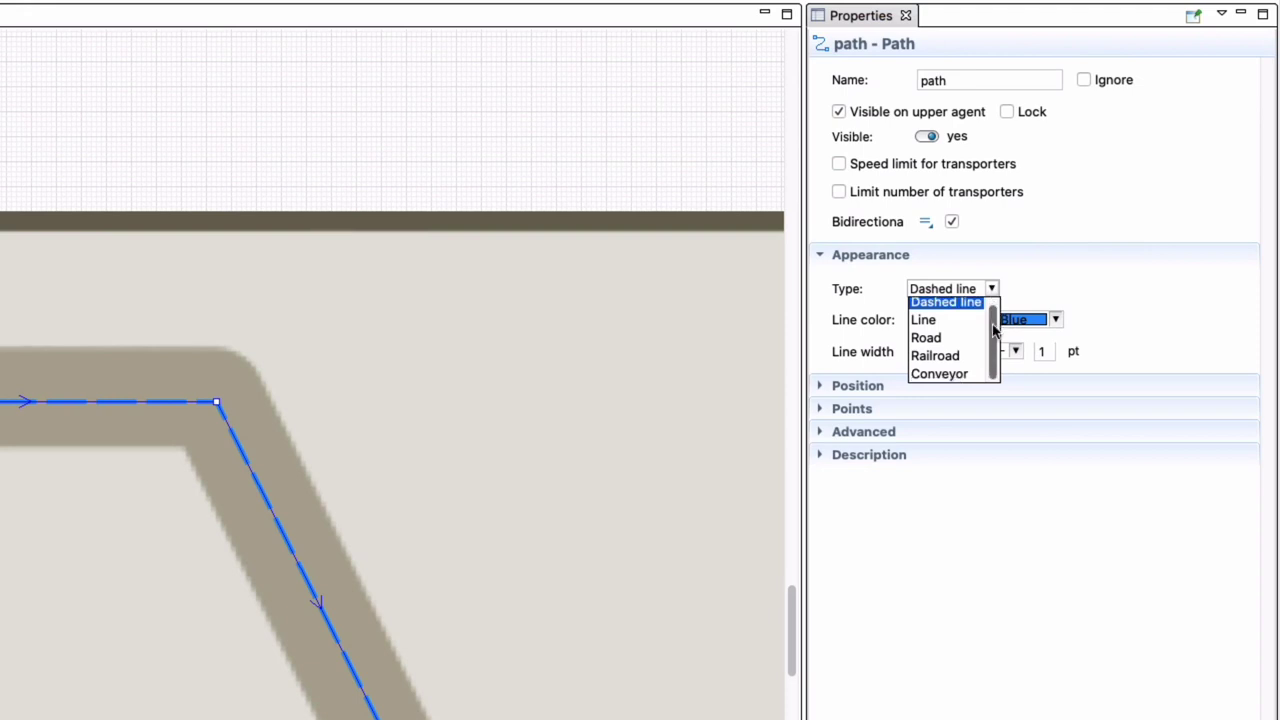
left_click(938, 339)
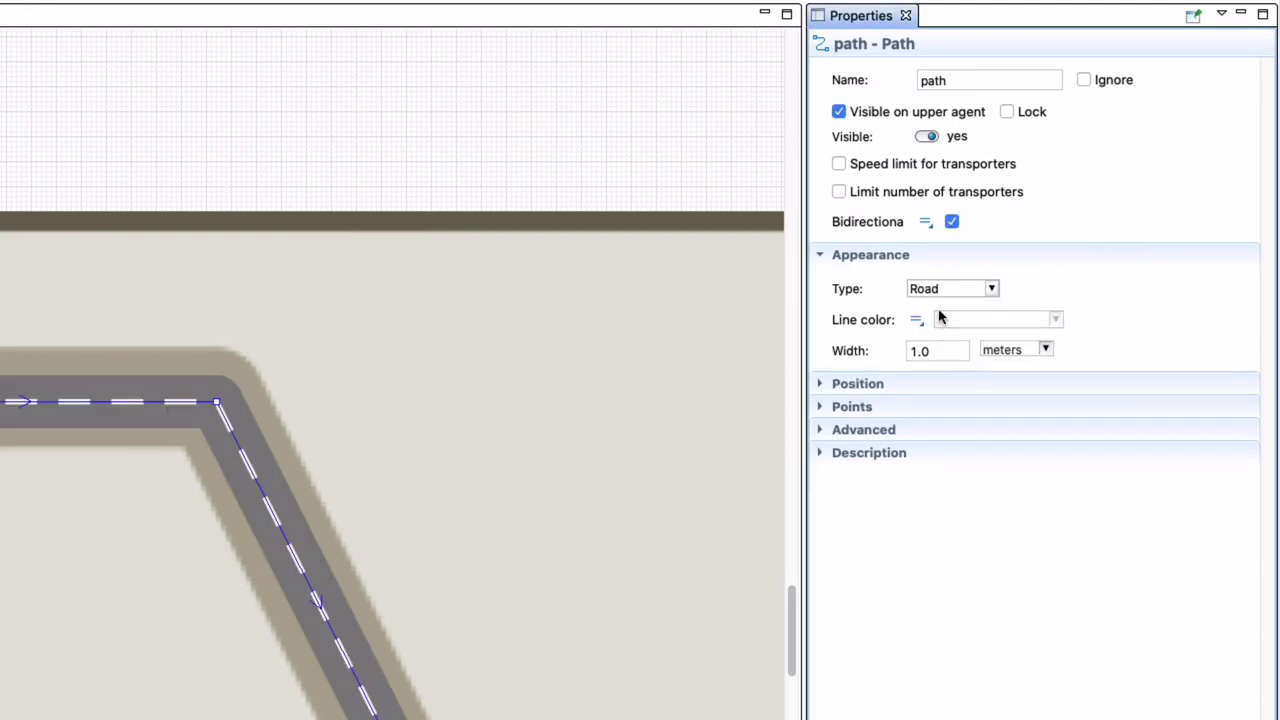
left_click(944, 284)
left_click(940, 362)
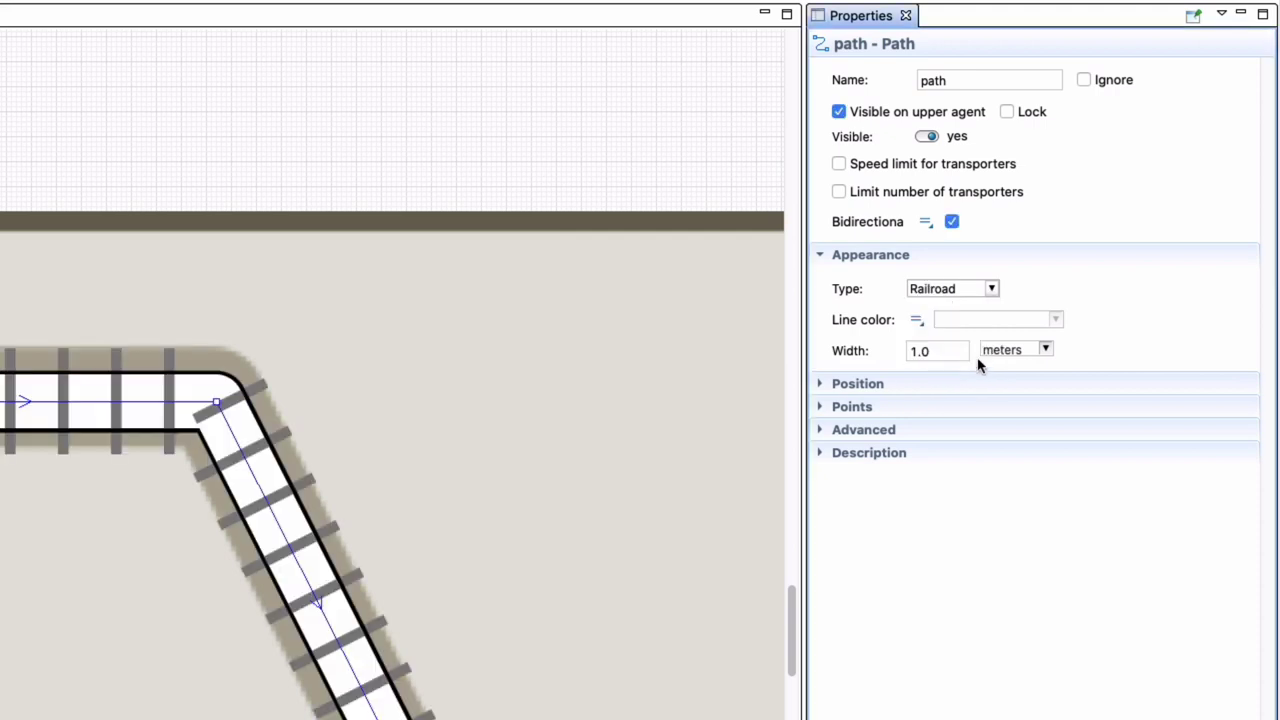
Set the path's appearance type to Conveyor and its width to 1.2 meters
left_click(964, 288)
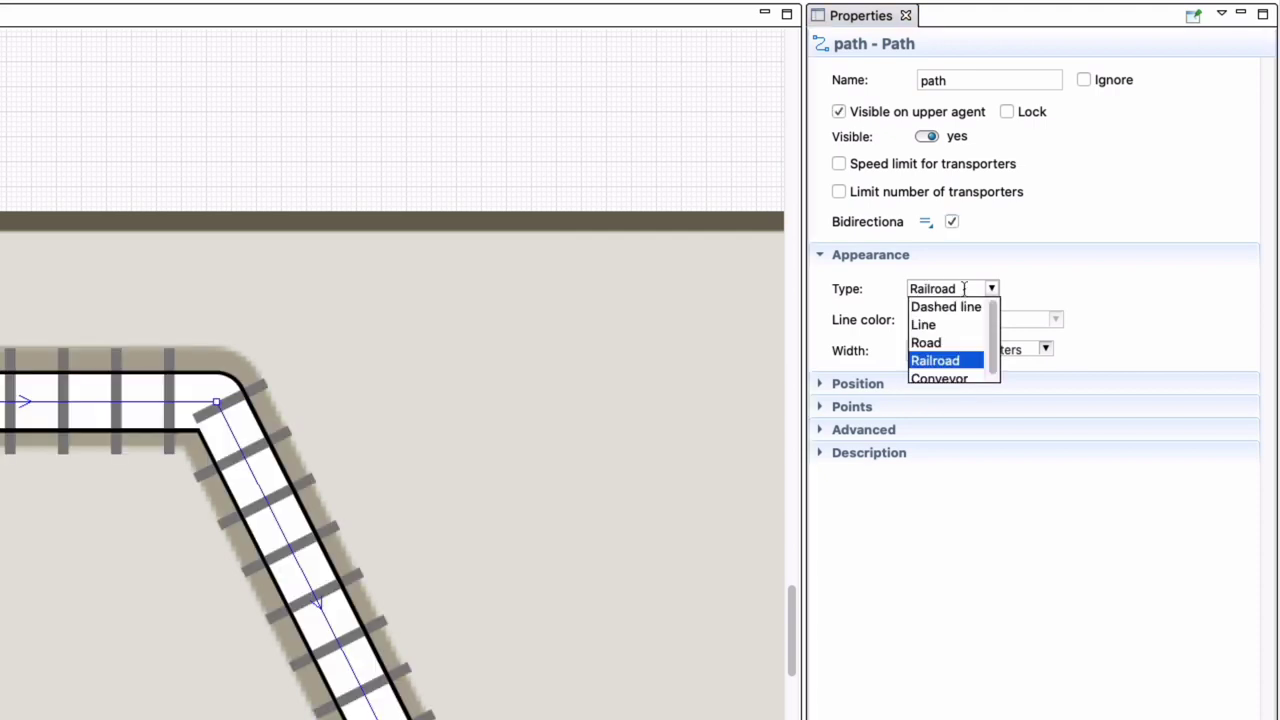
left_click(946, 378)
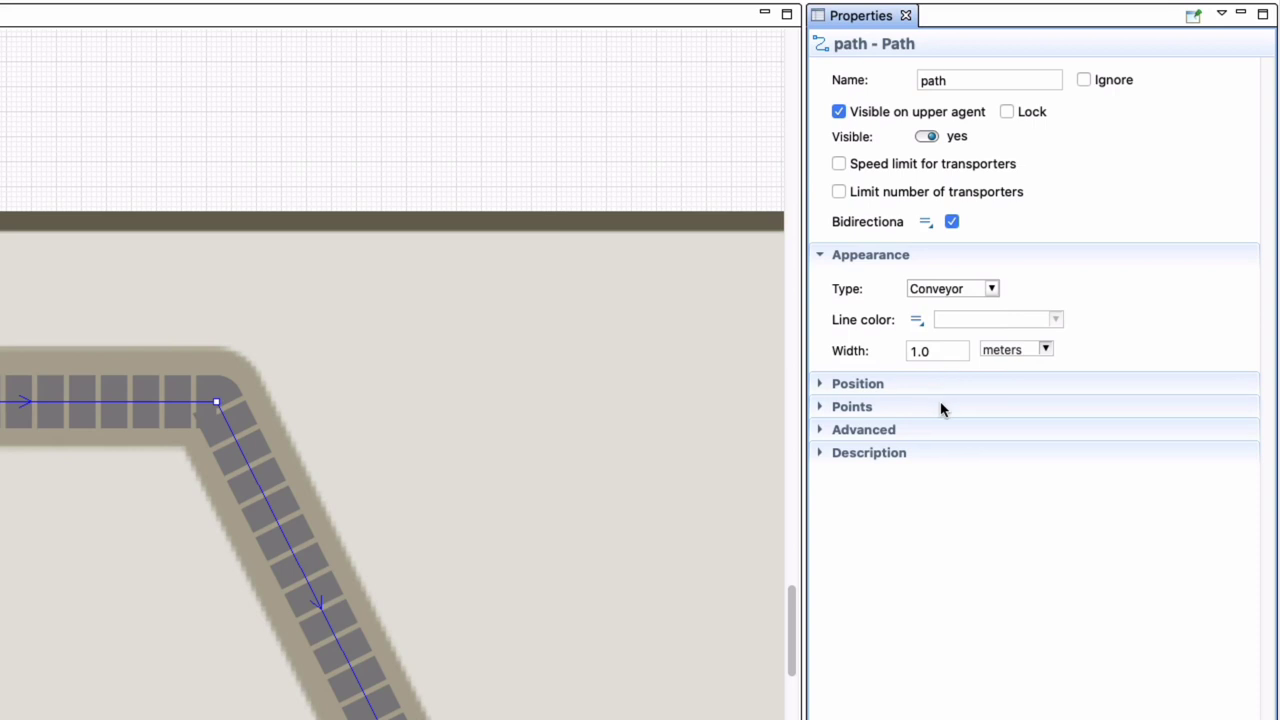
left_click(935, 350)
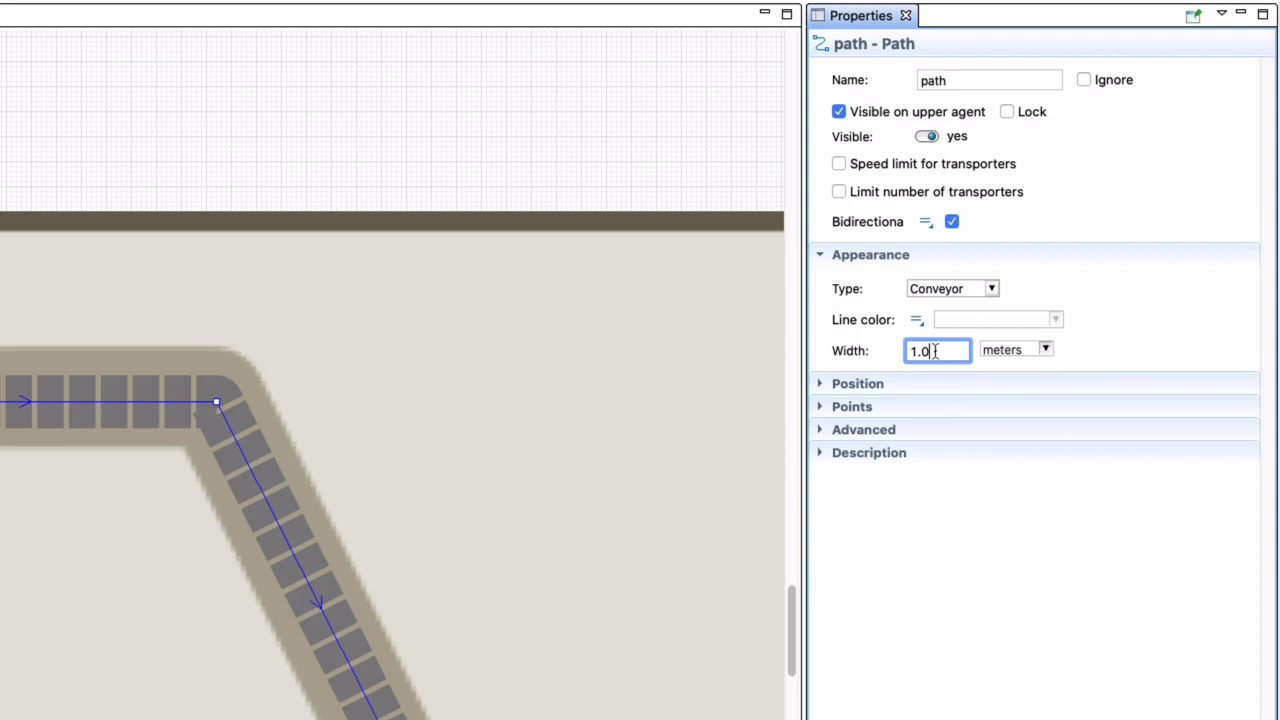
key("BackSpace")
type("2")
key("Tab")
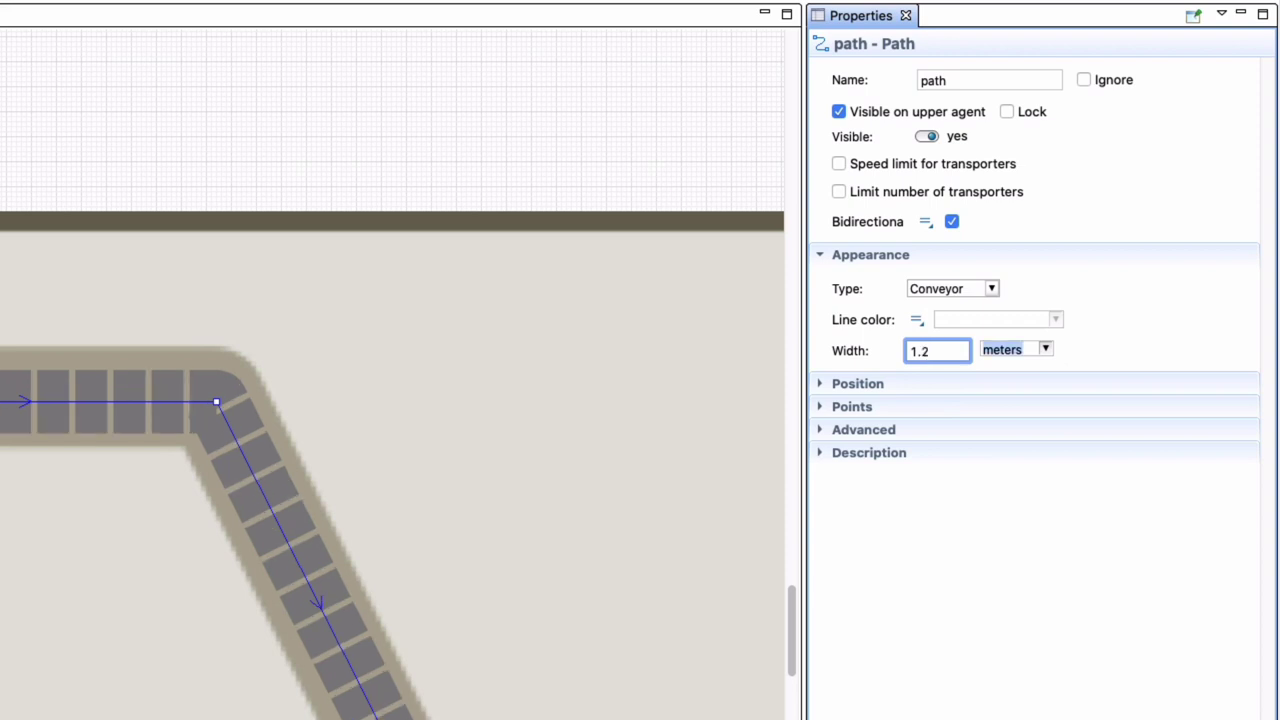
Try path widths of 1.4, 1.5 and 1.7 meters against the conveyor in the layout image
left_click(955, 352)
key("BackSpace")
type("3")
key("BackSpace")
type("4")
key("Tab")
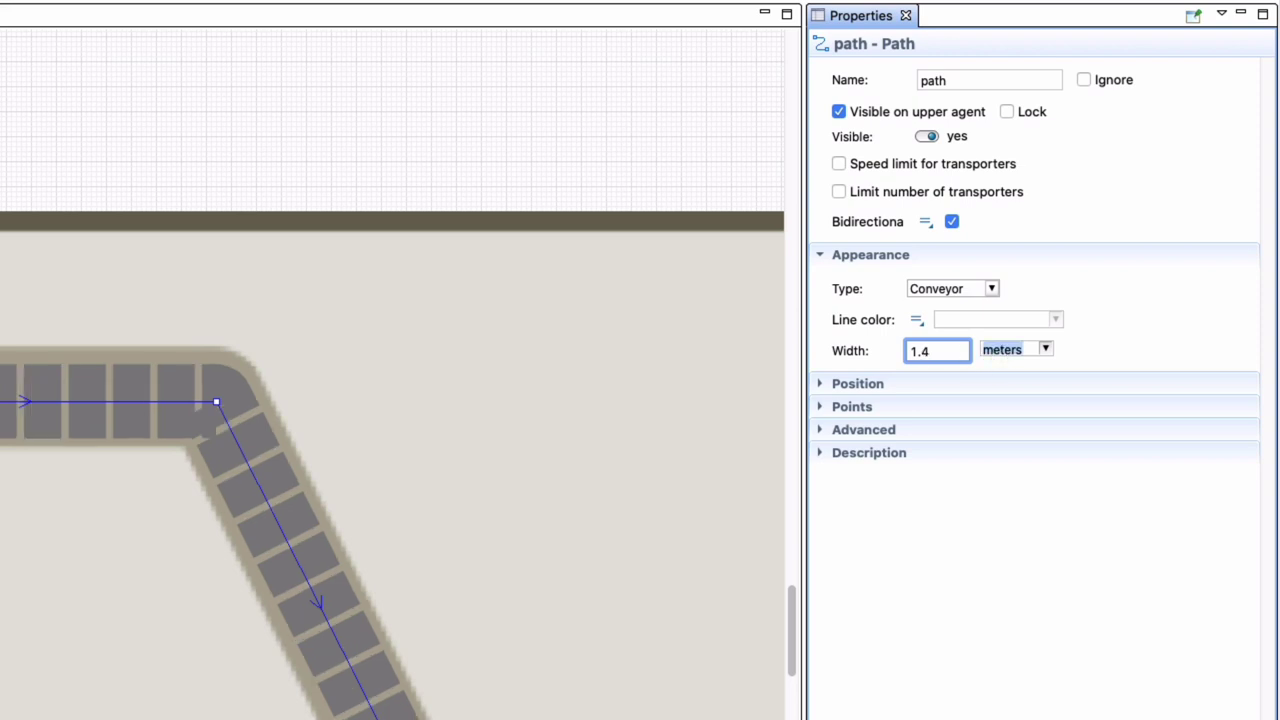
left_click(948, 351)
key("BackSpace")
type("5")
key("Tab")
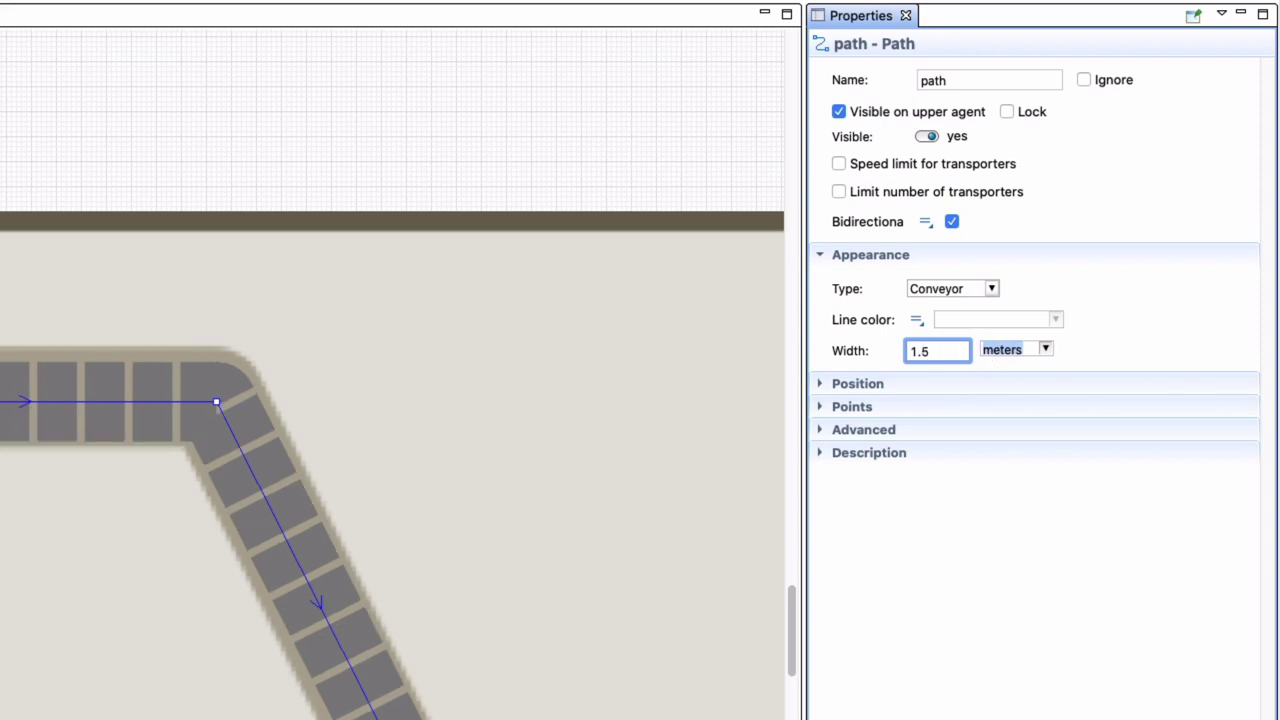
left_click(948, 351)
key("BackSpace")
type("7")
key("Tab")
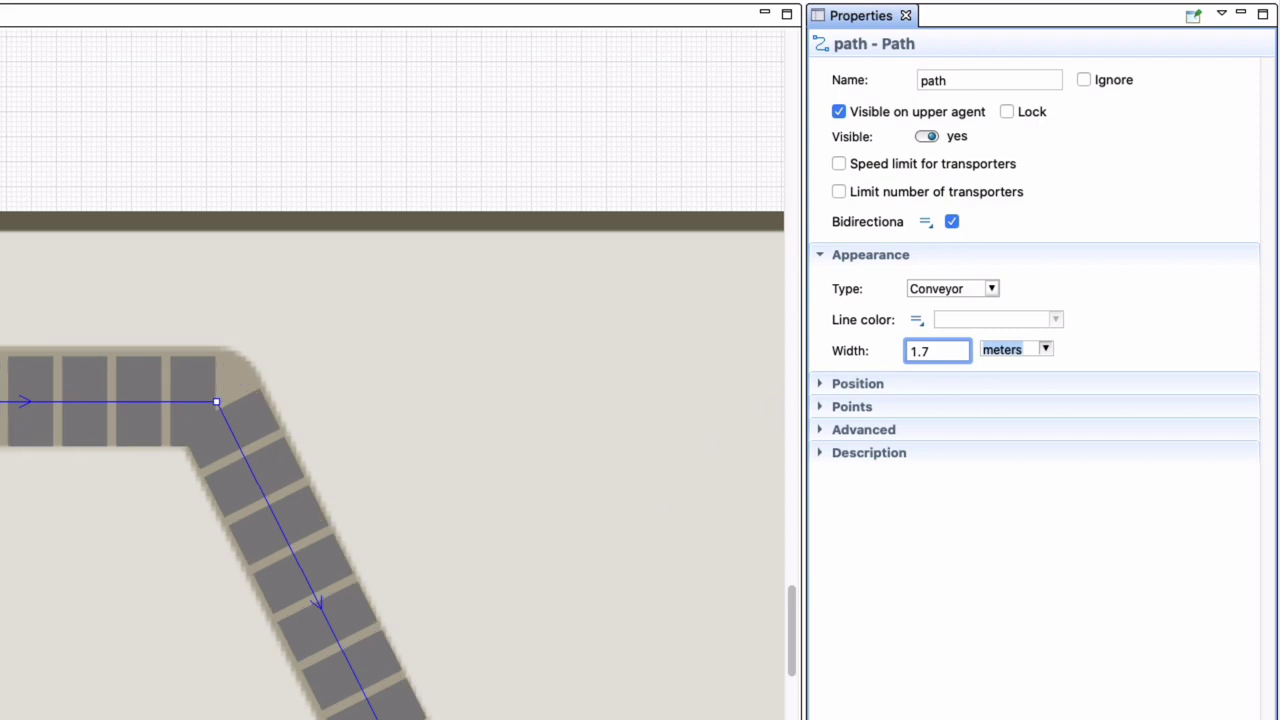
Set the conveyor path's width to 1.8 meters
left_click(966, 350)
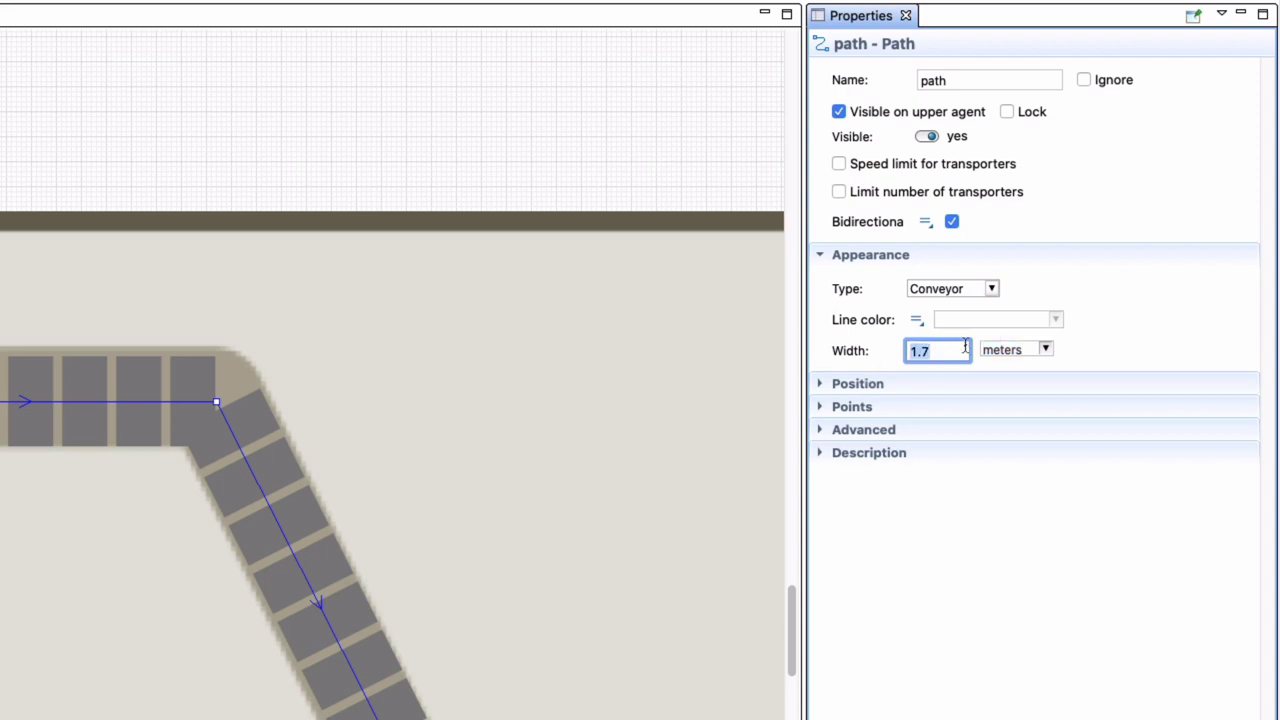
key("BackSpace")
type("8")
key("Tab")
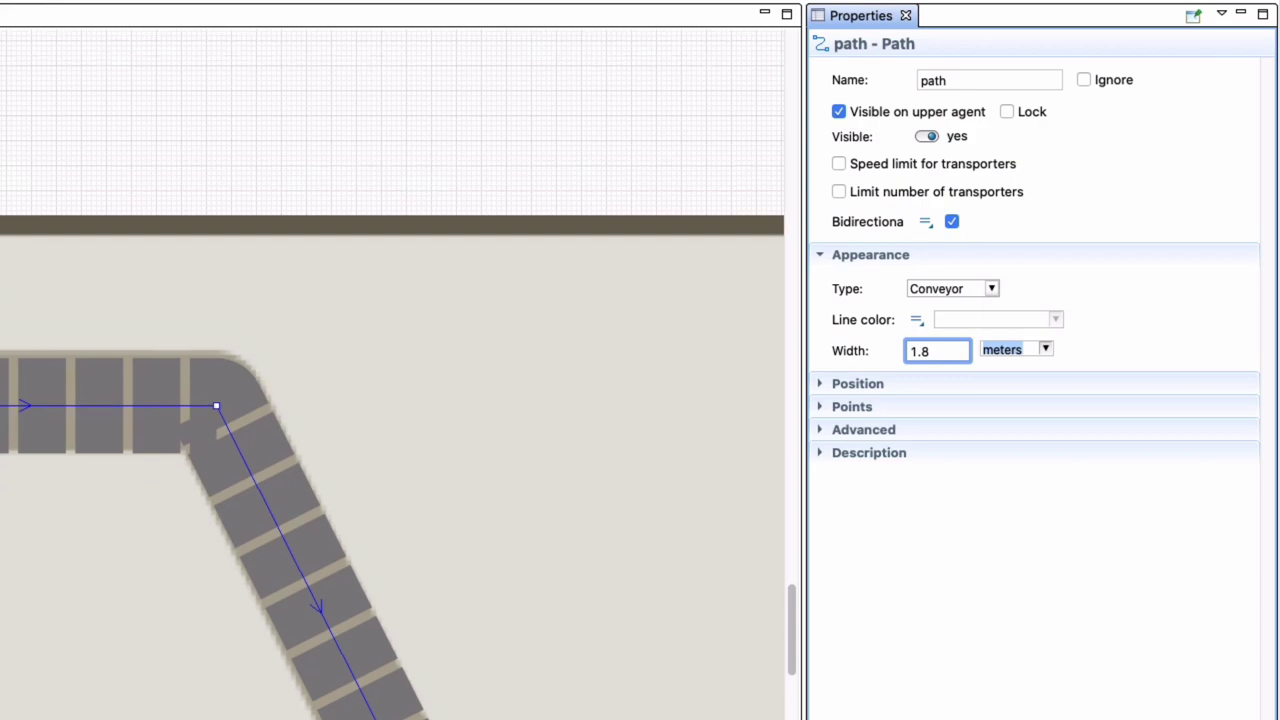
Review the conveyor path and the process flowchart, and build the model
scroll(392, 470, "down", 5)
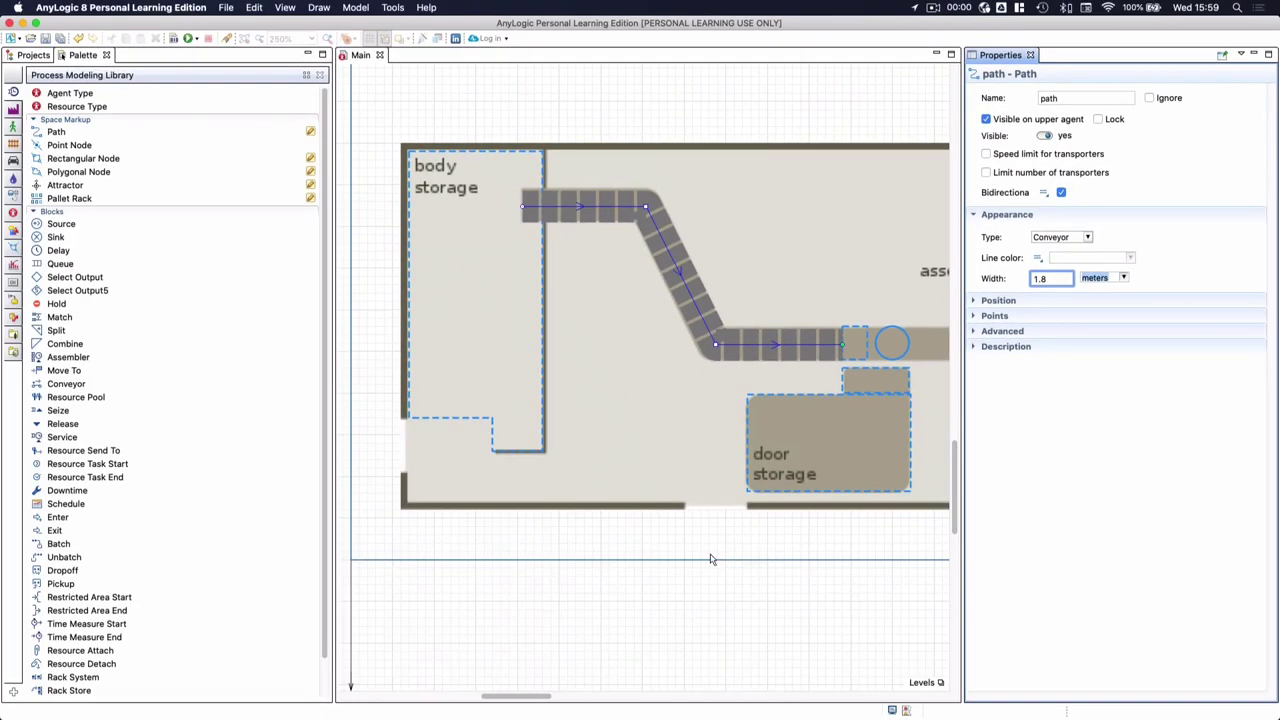
scroll(711, 560, "up", 3)
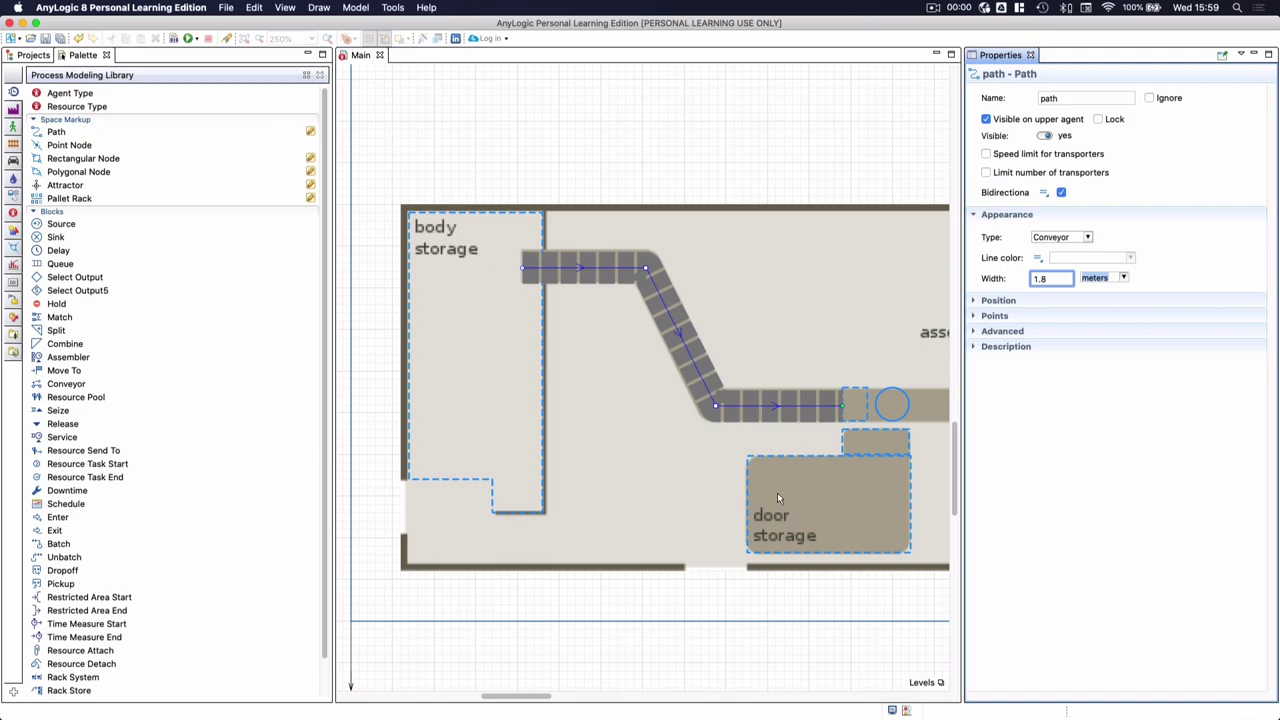
scroll(777, 492, "up", 1)
scroll(779, 490, "up", 1)
scroll(781, 489, "down", 5)
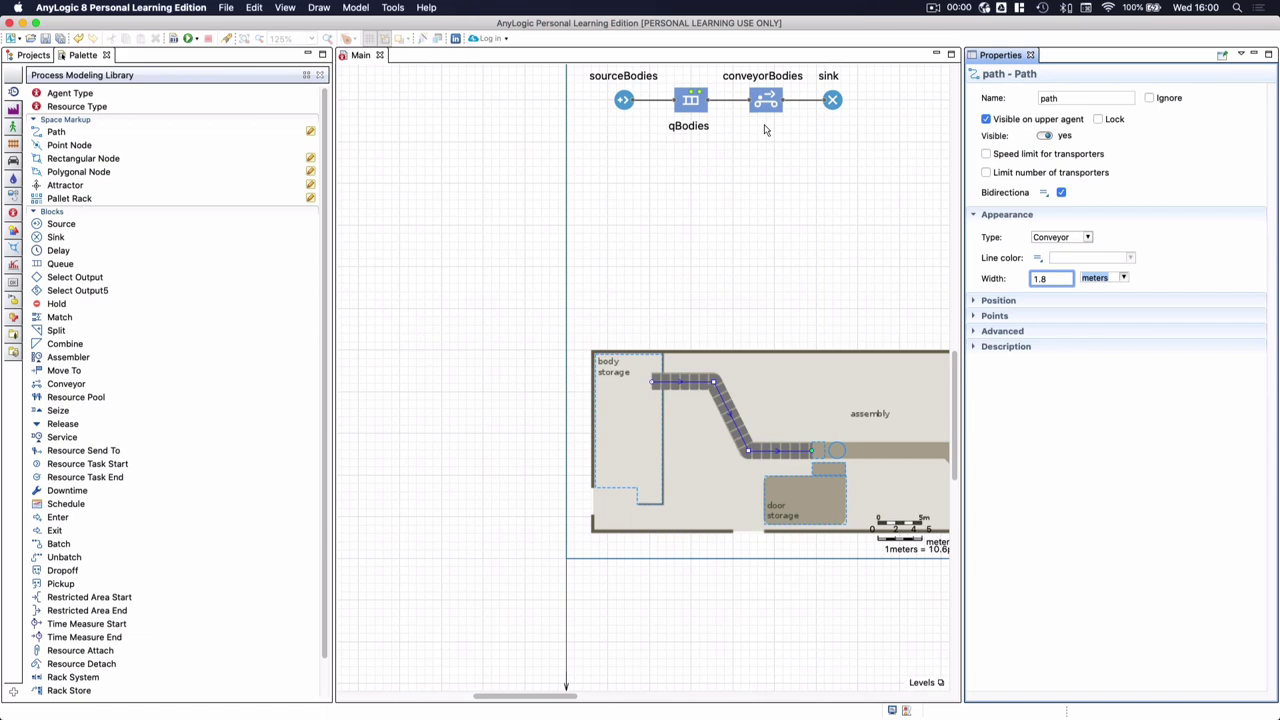
left_click(175, 38)
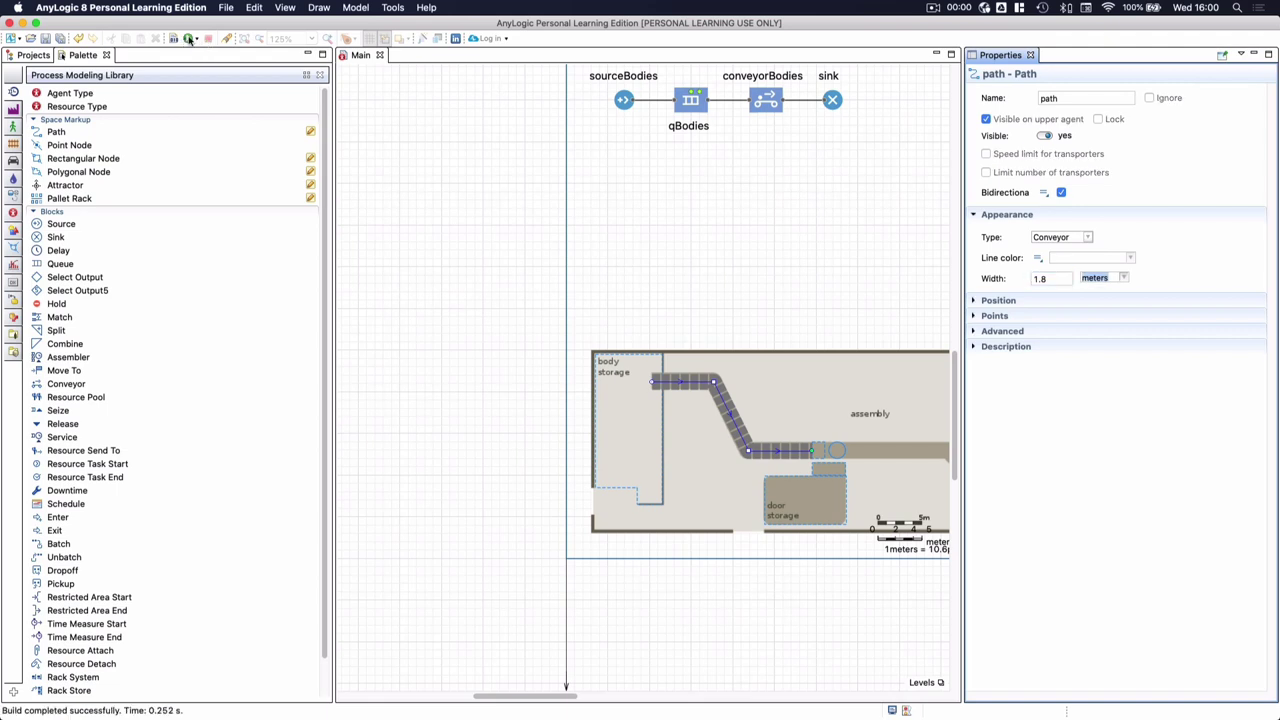
Run the SmallFactory simulation, speed it up to x10 to check the flow of bodies, and stop and close it
left_click(191, 39)
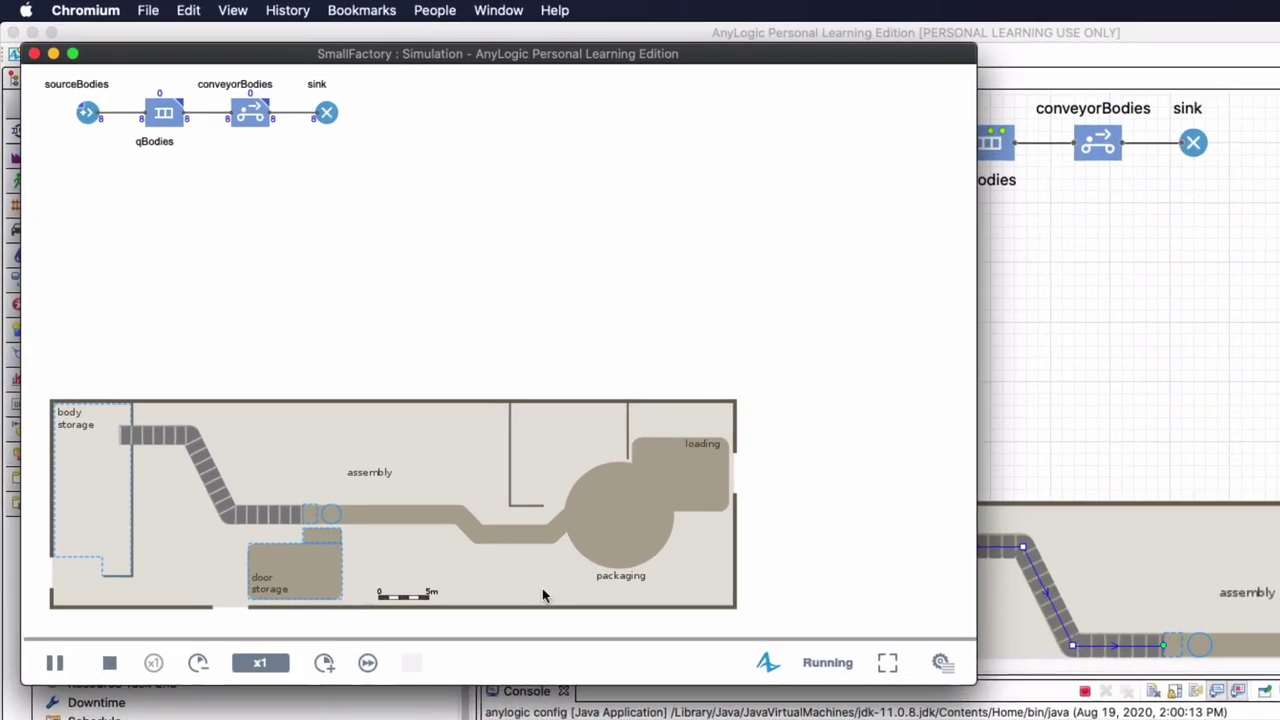
left_click(330, 664)
left_click(330, 664)
left_click(330, 664)
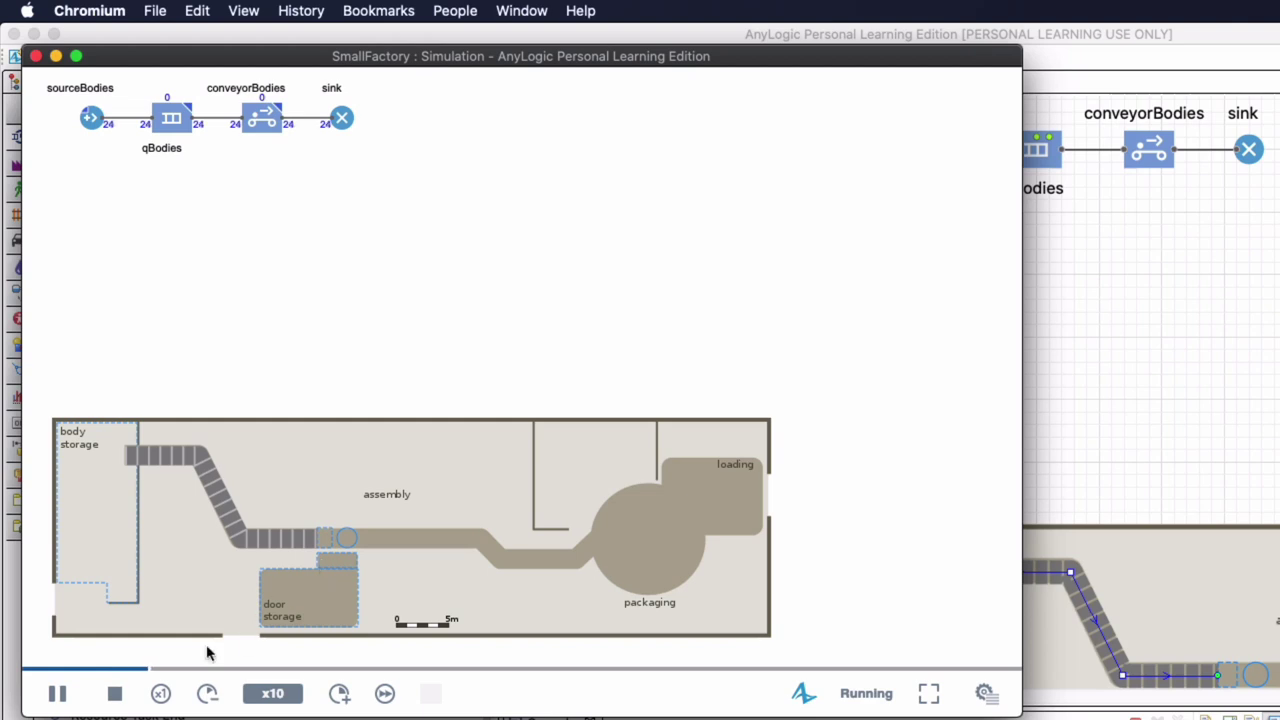
left_click(114, 693)
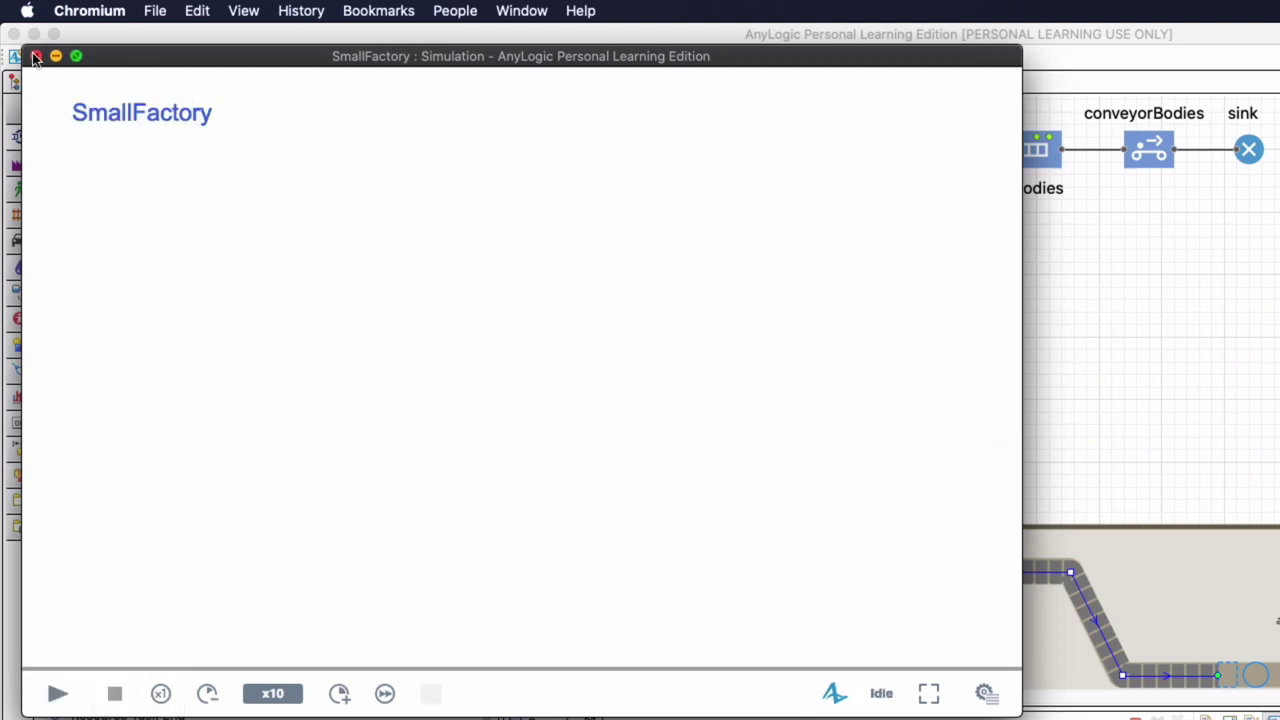
left_click(35, 56)
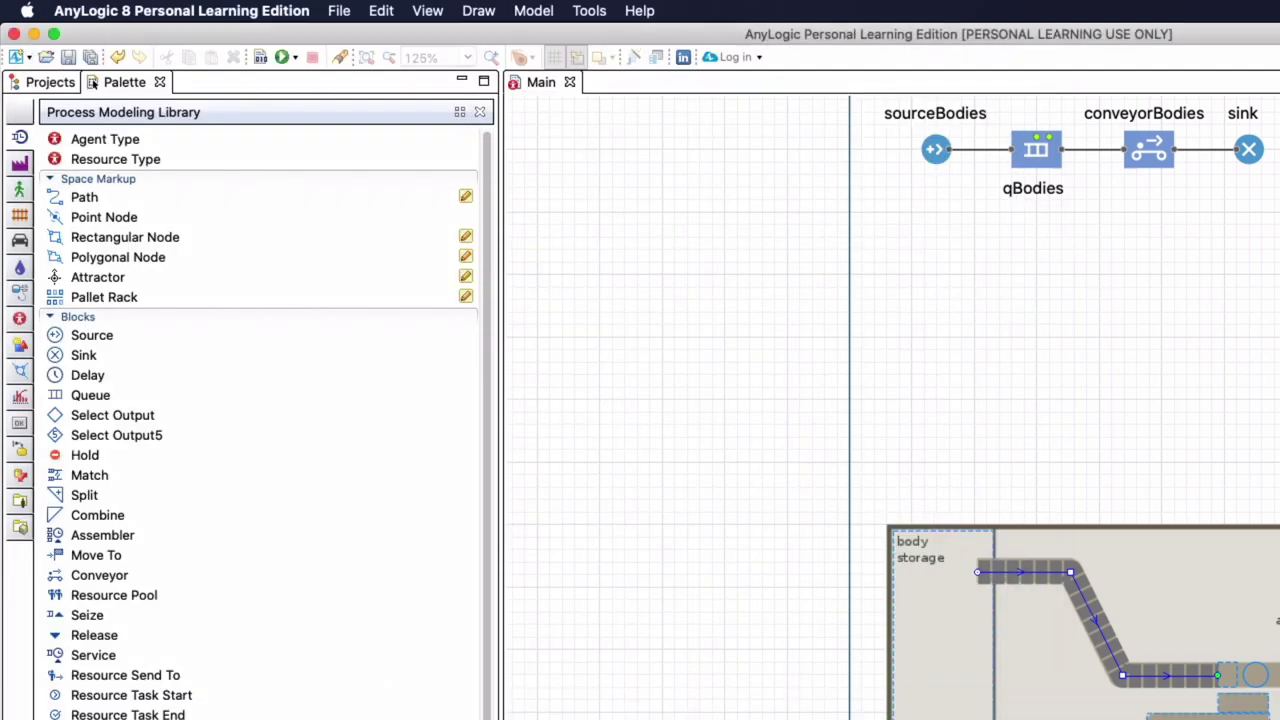
Examine the arrival location setting of sourceBodies and the agent location options available for qBodies
left_click(932, 155)
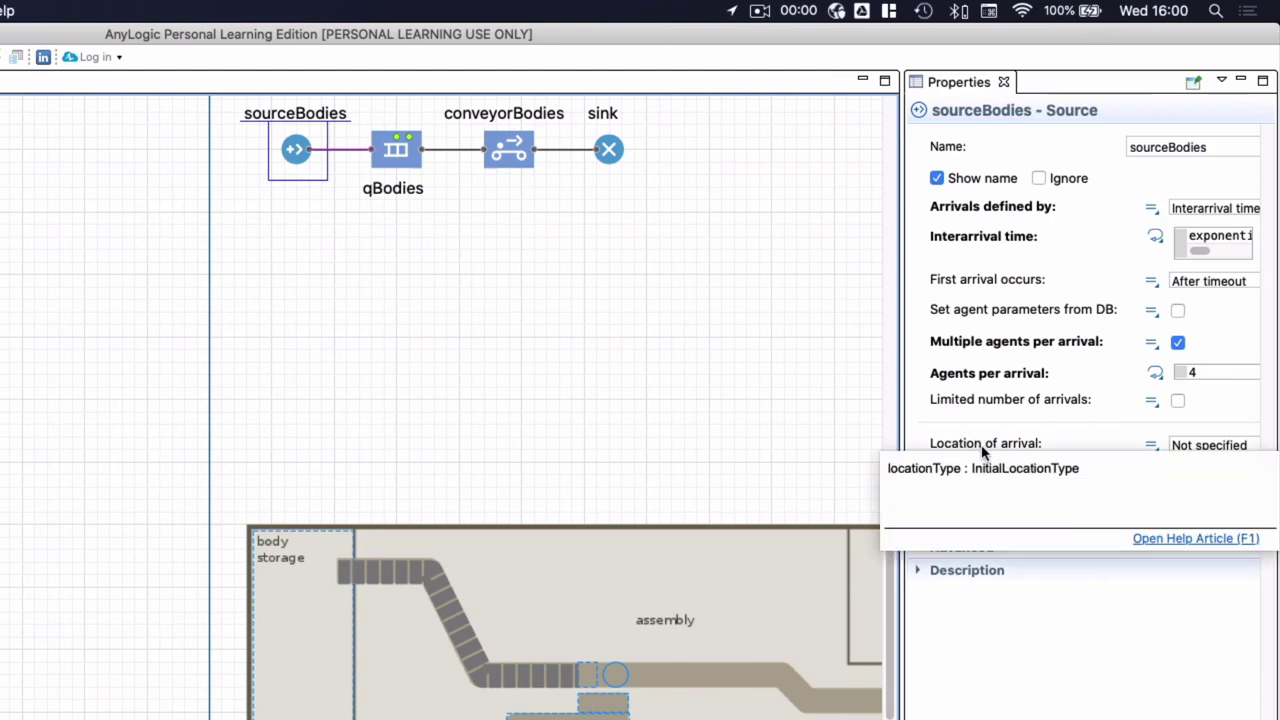
mouse_move(958, 445)
left_click(391, 152)
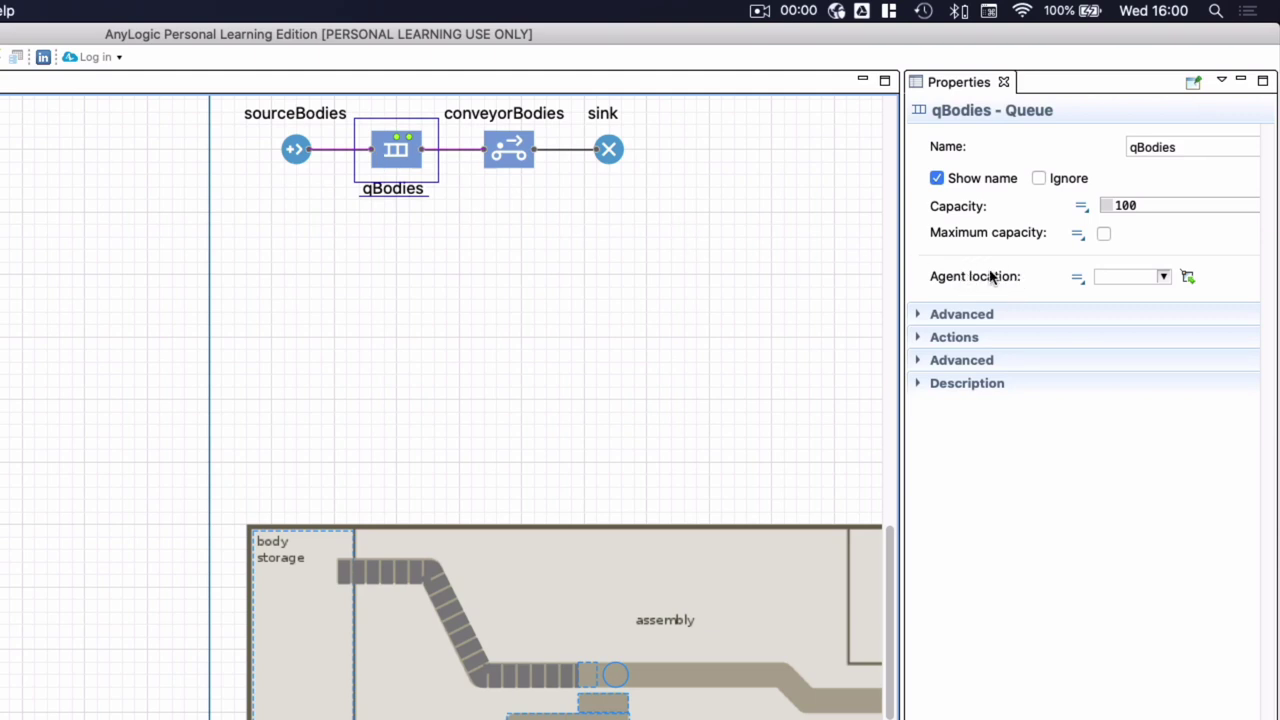
mouse_move(990, 278)
left_click(1163, 279)
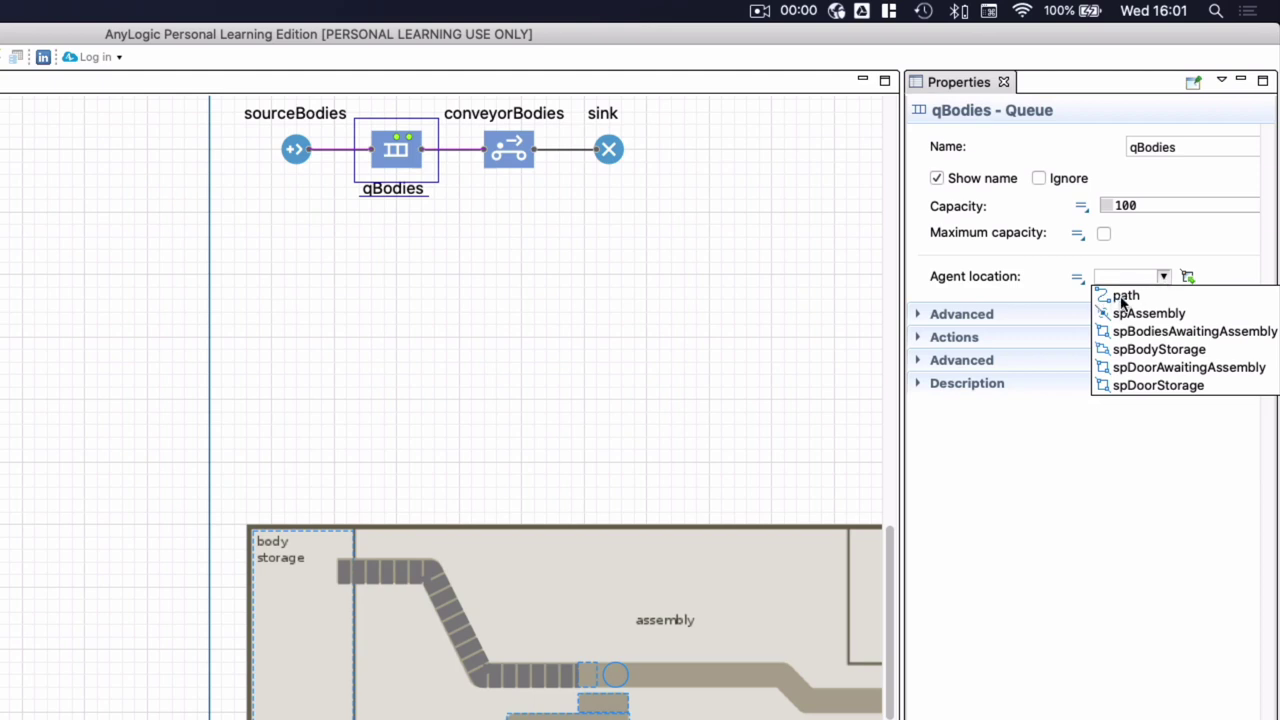
left_click(787, 455)
left_click(740, 471)
Rename the conveyor path in the layout as spBodyConveyor
left_click(476, 658)
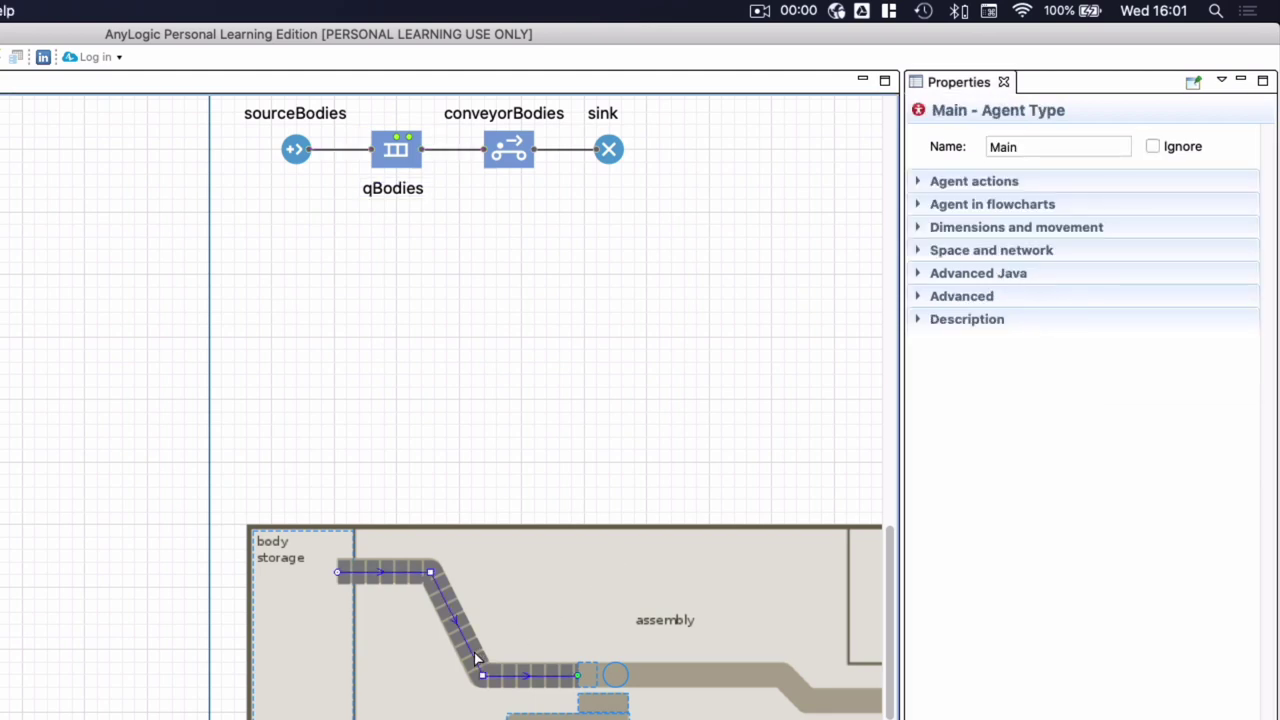
double_click(1046, 147)
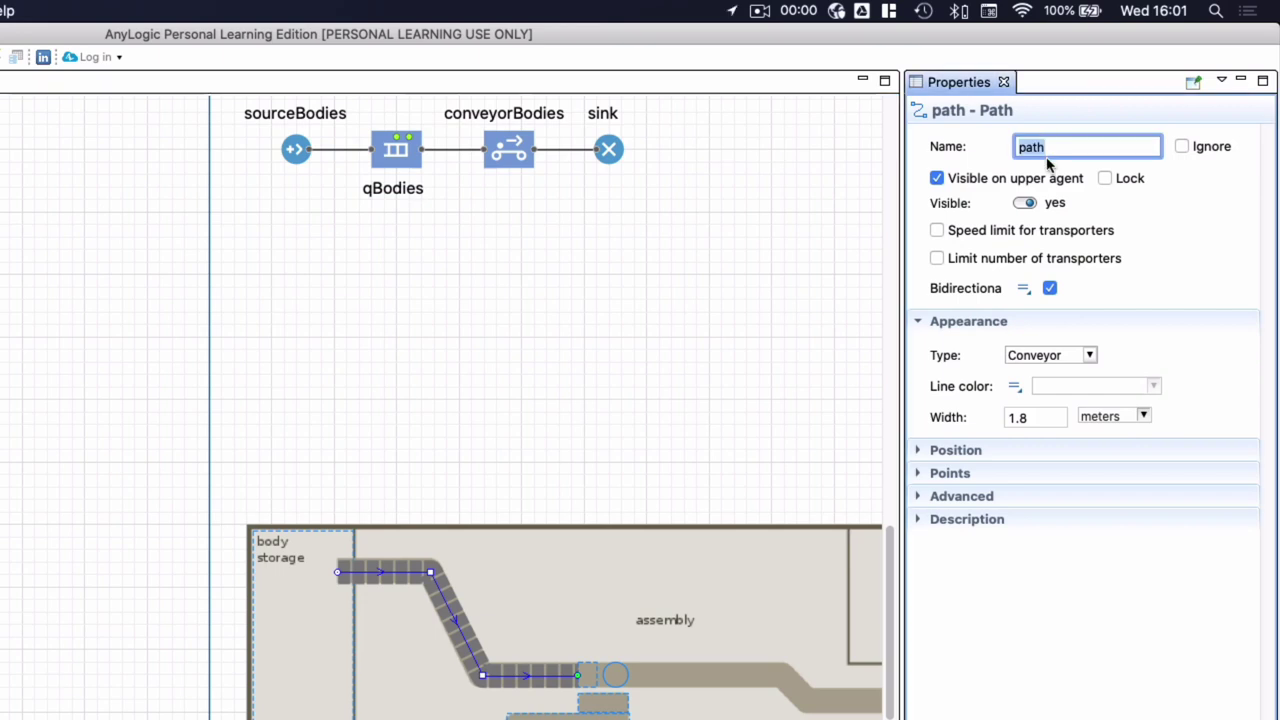
type("spBody")
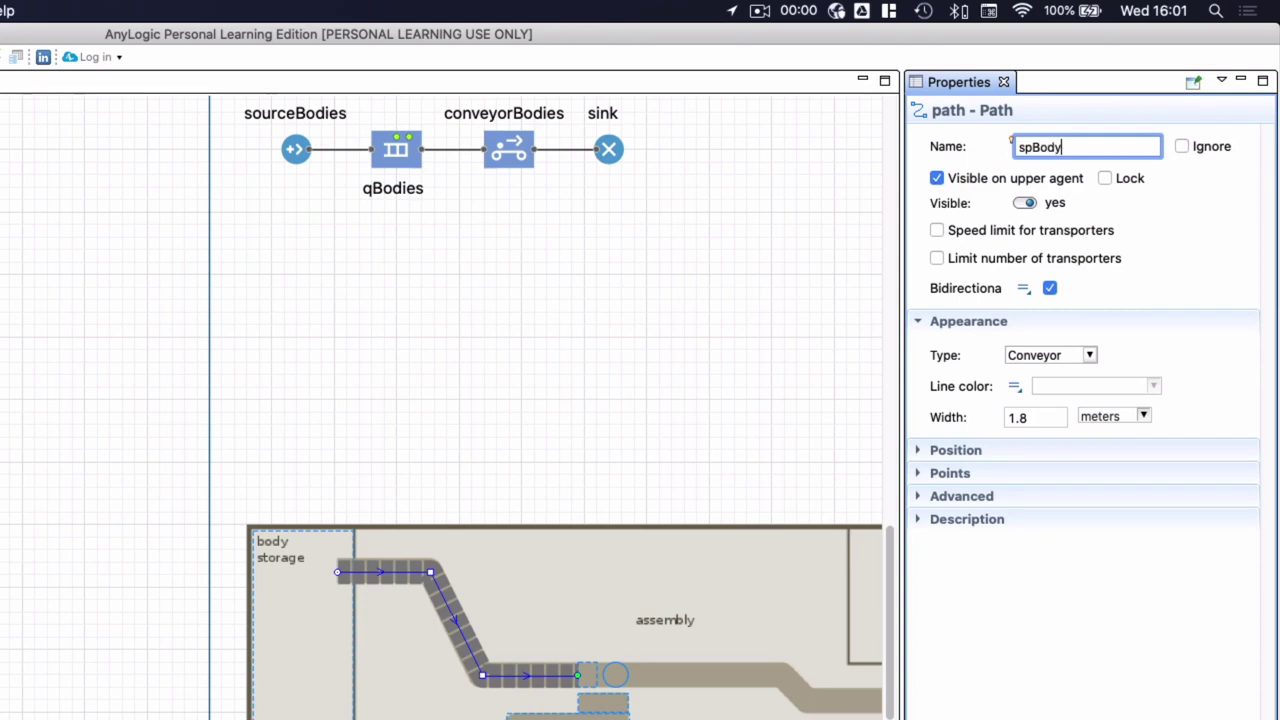
type("Conveyor")
key("Return")
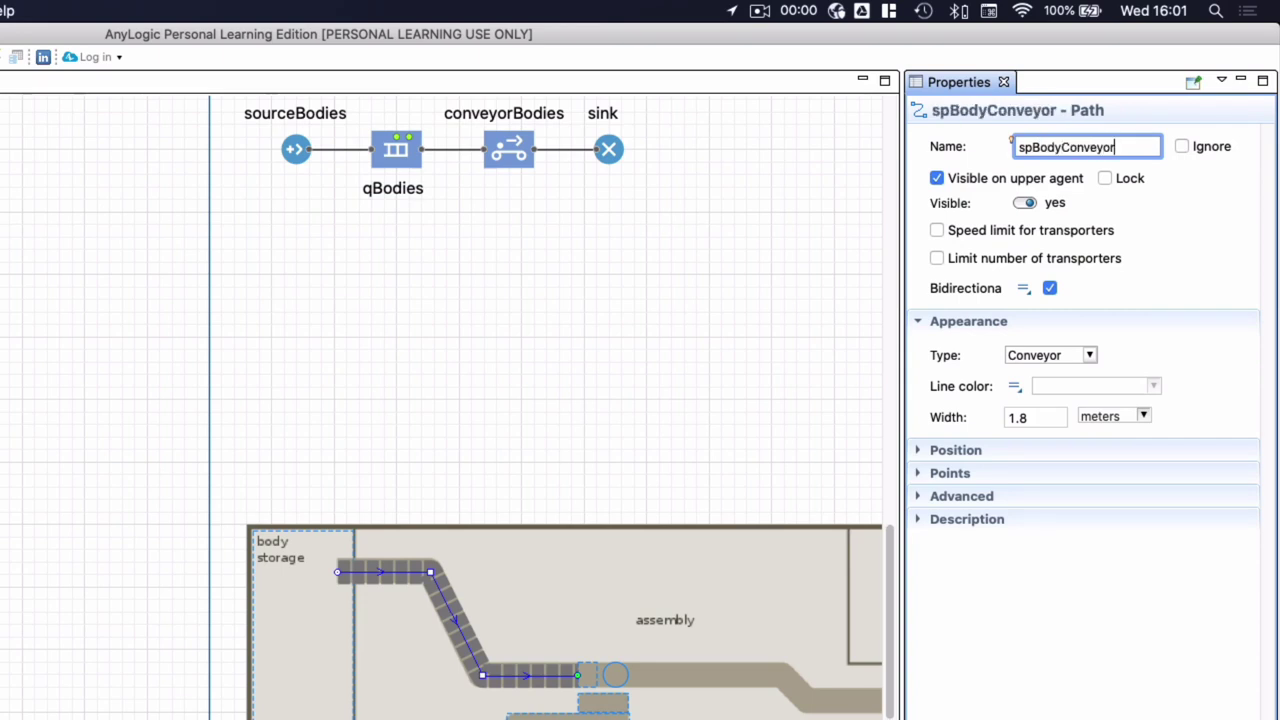
Set the agent location of the qBodies queue to spBodyStorage
left_click(405, 163)
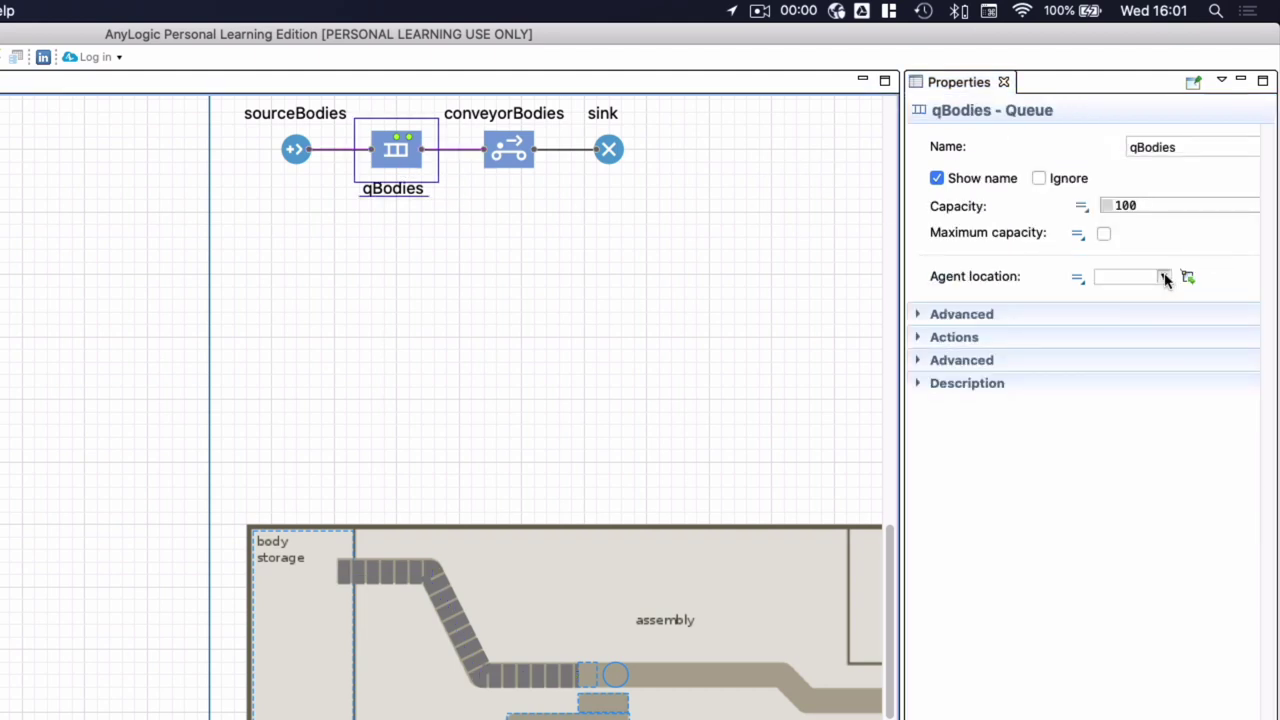
left_click(1165, 279)
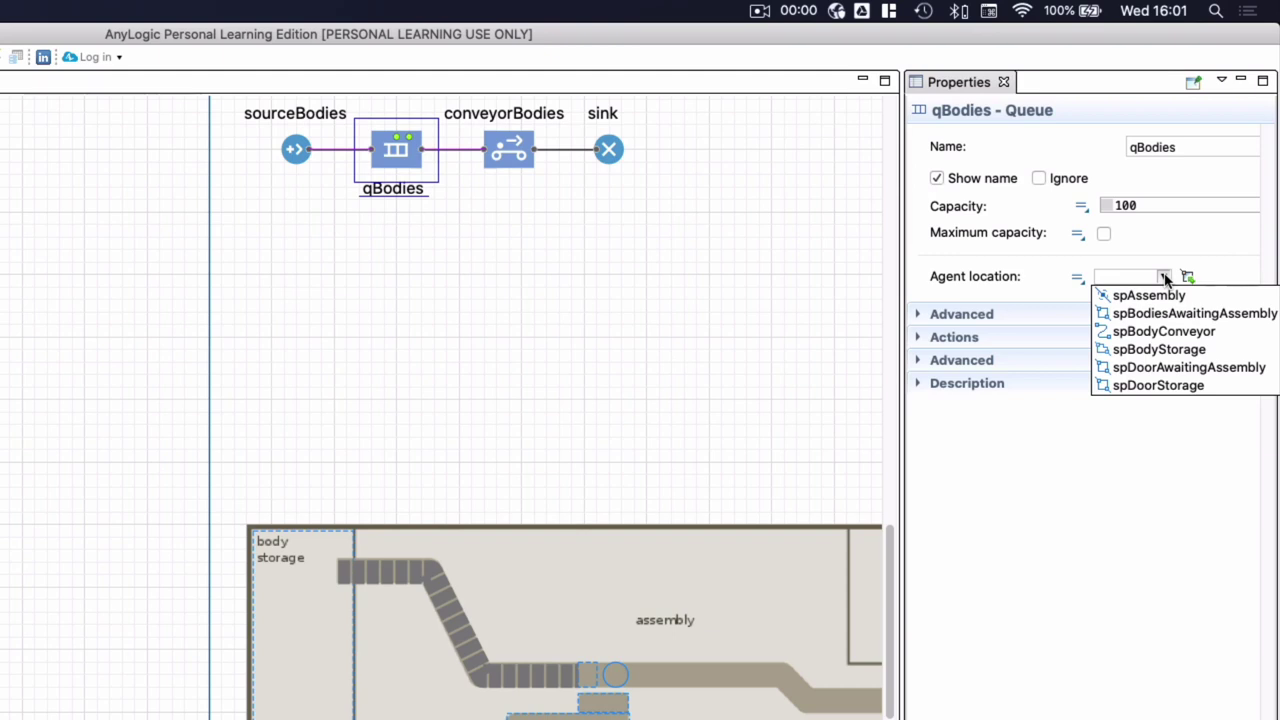
left_click(1169, 350)
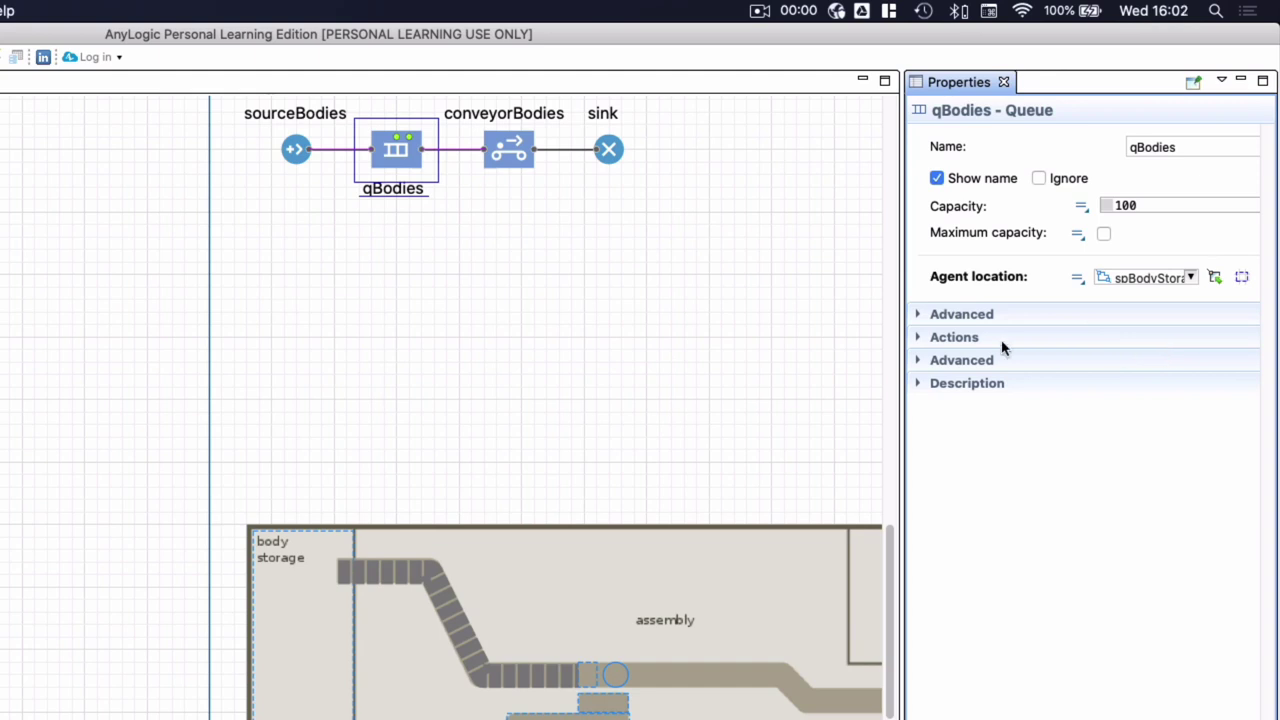
Define the conveyorBodies length by path and set its agent location to spBodyConveyor
left_click(507, 152)
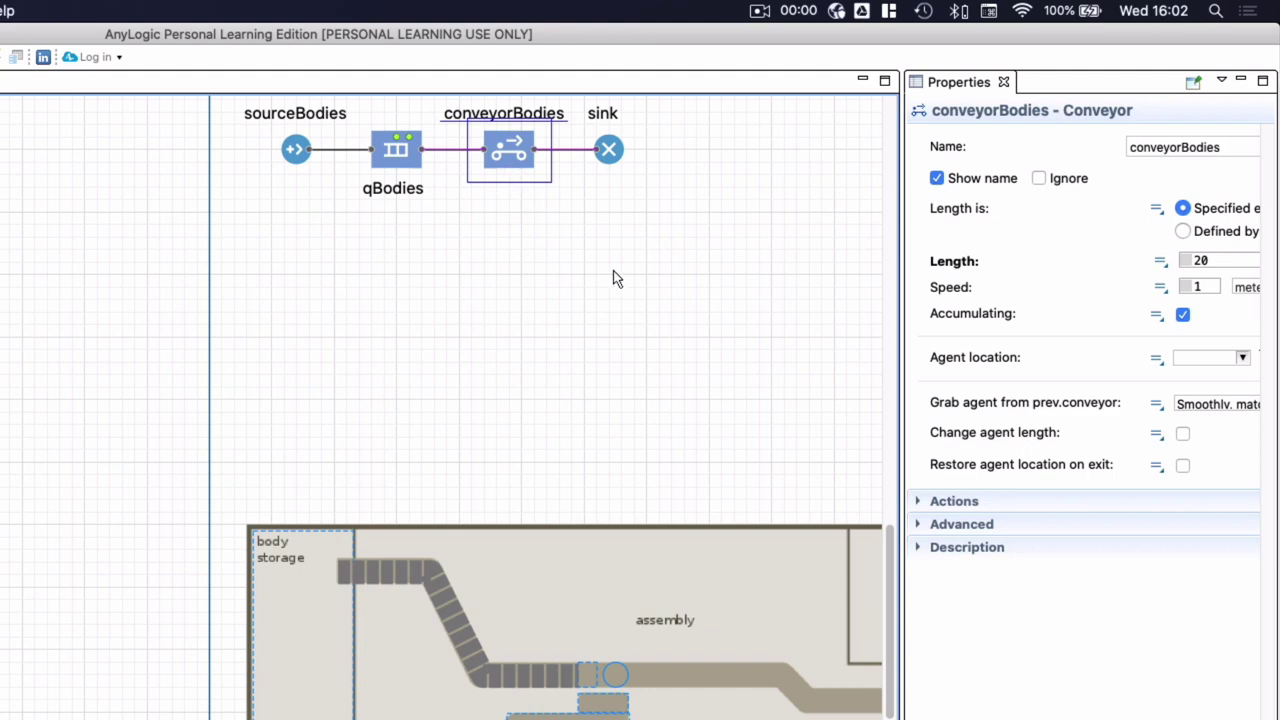
left_click_drag(901, 333, 703, 364)
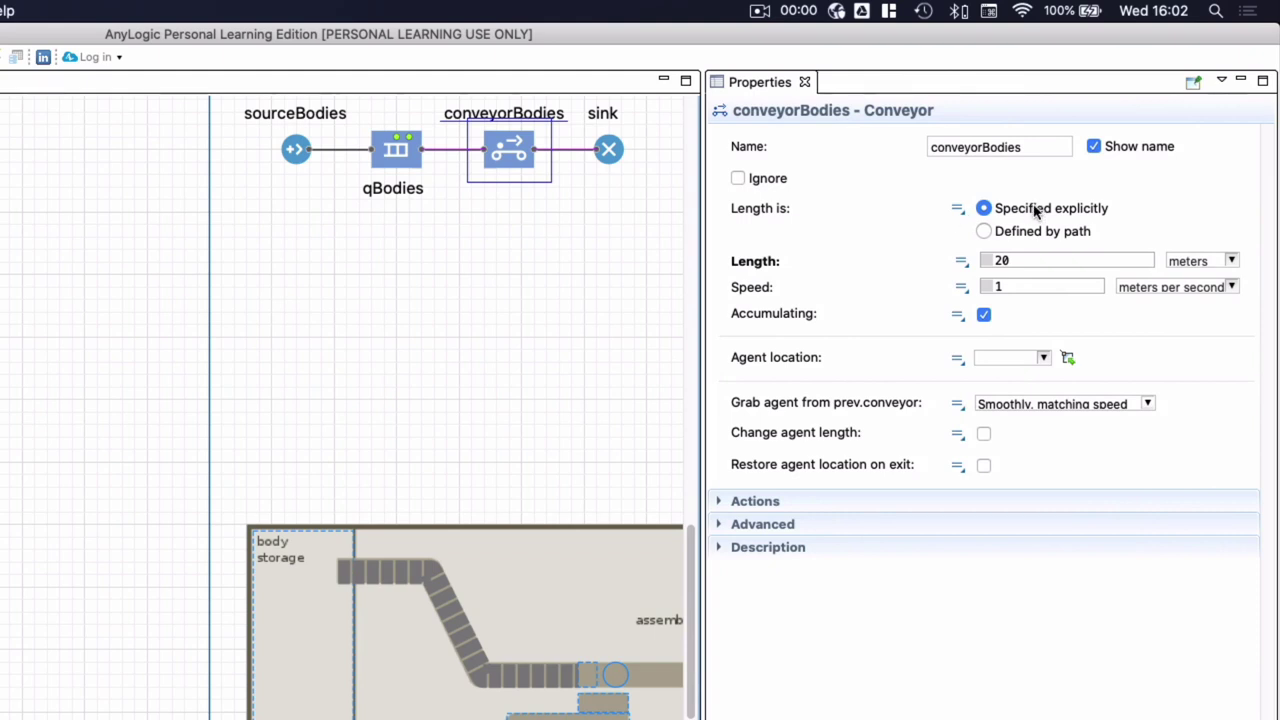
left_click(1025, 234)
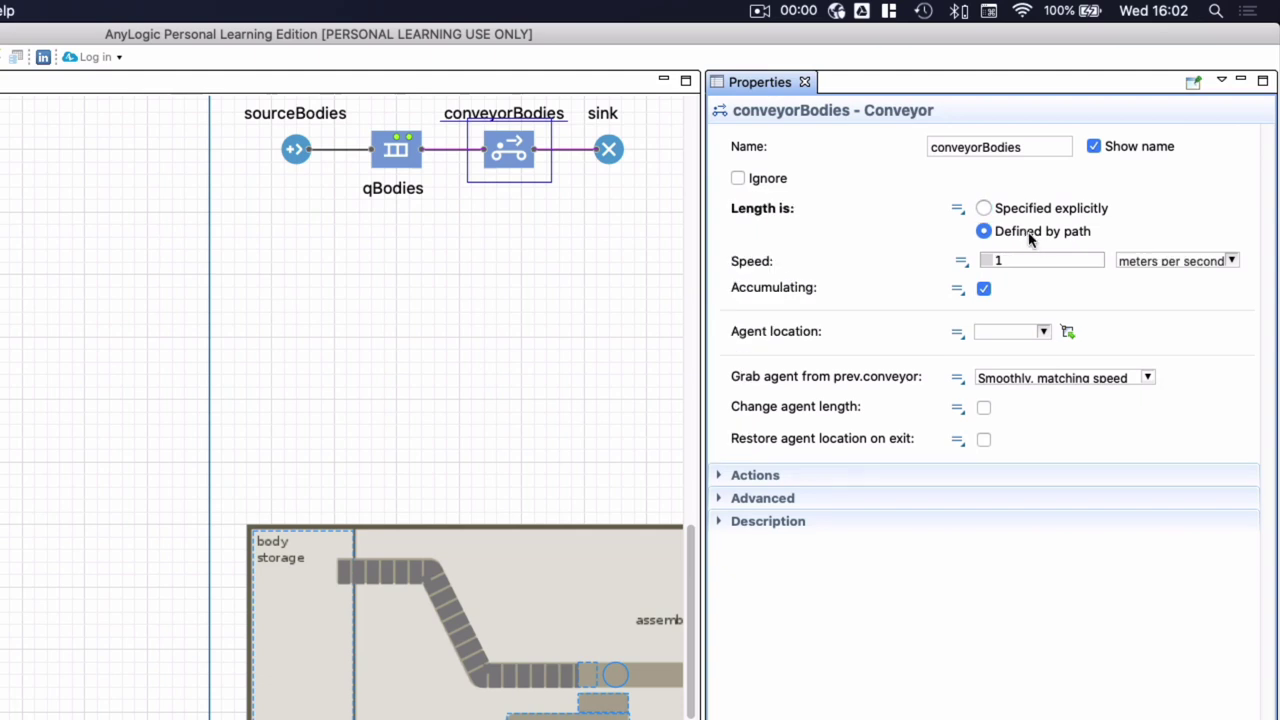
left_click(1044, 332)
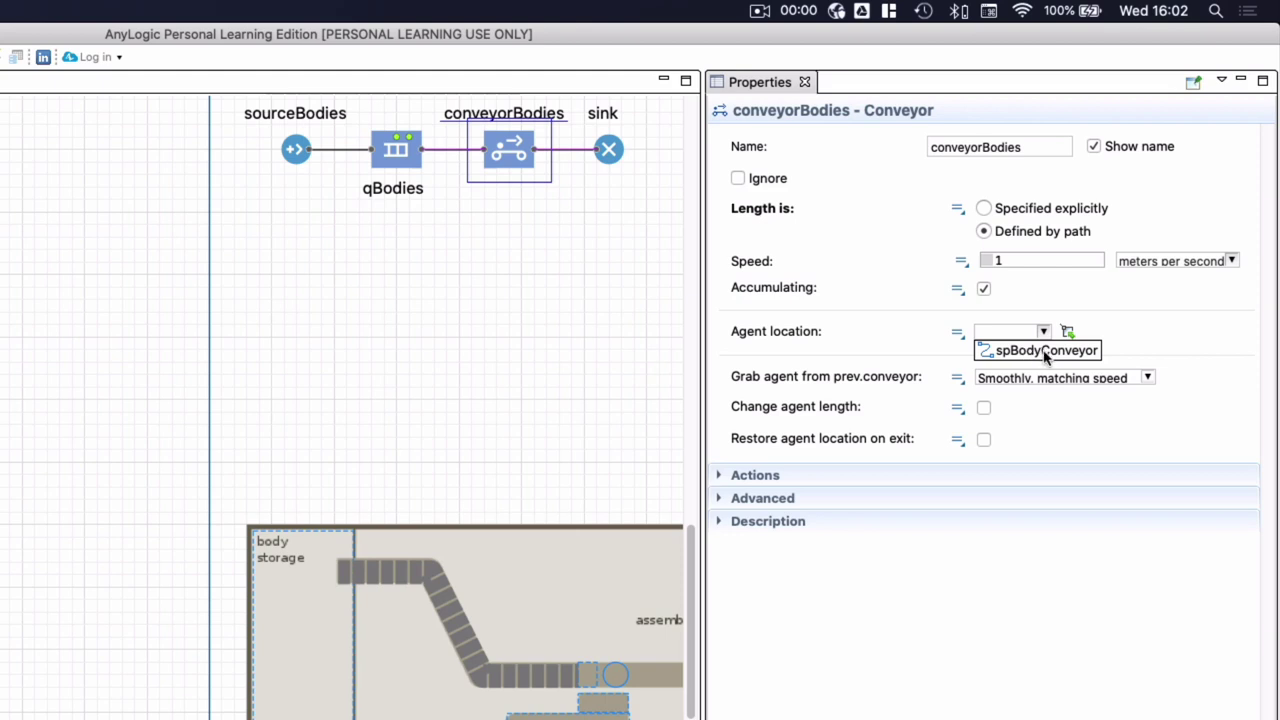
left_click(1045, 351)
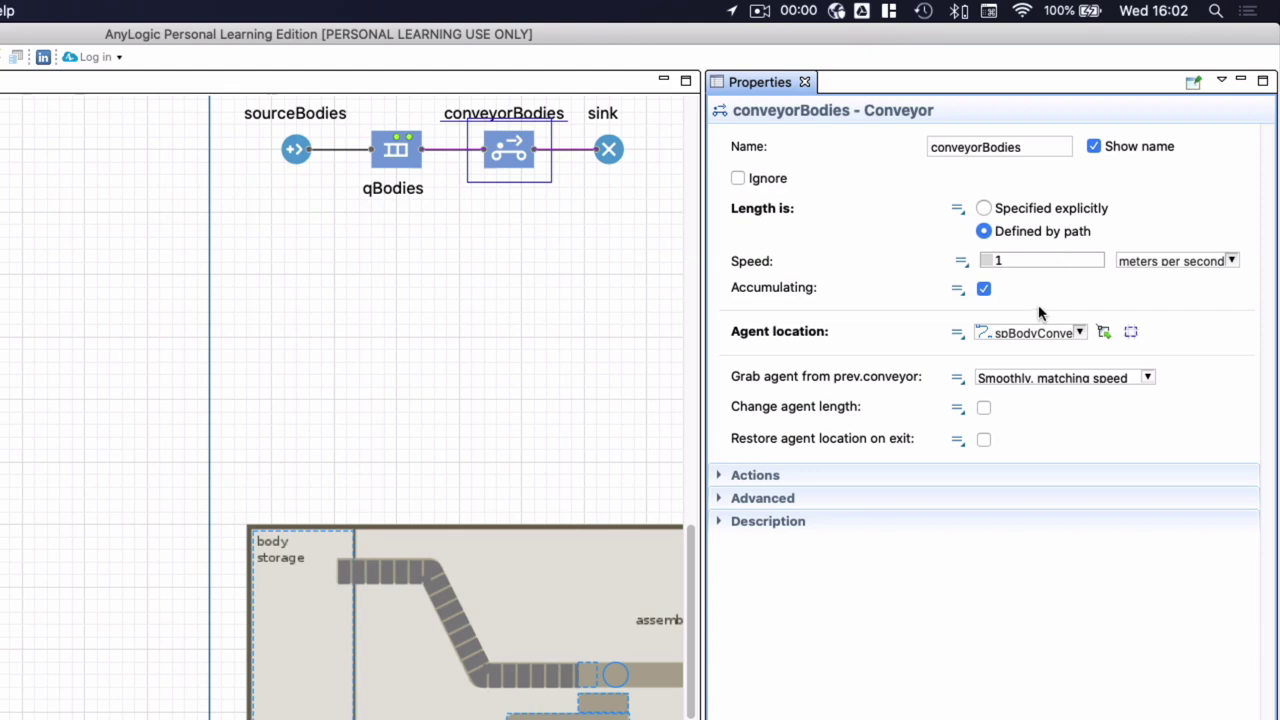
Enable changing the agent length on the conveyorBodies block, with a length of 1.0 meters
left_click(984, 409)
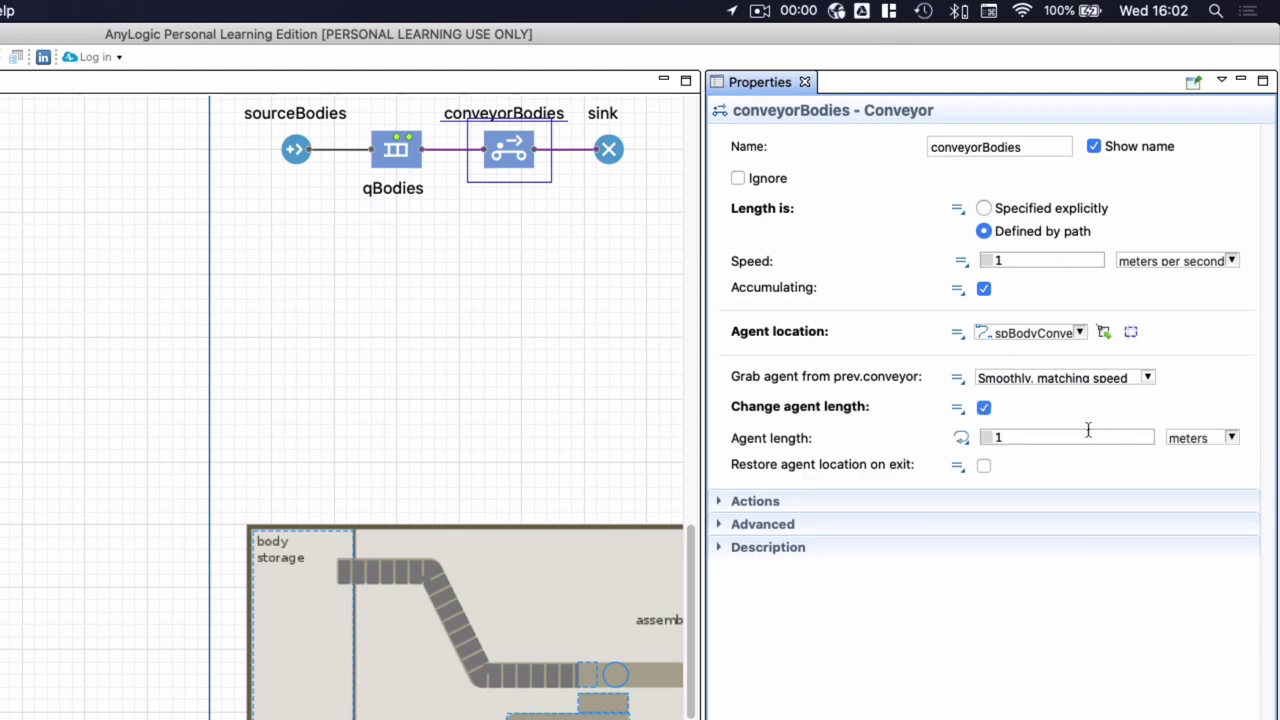
left_click(1030, 436)
type(".0")
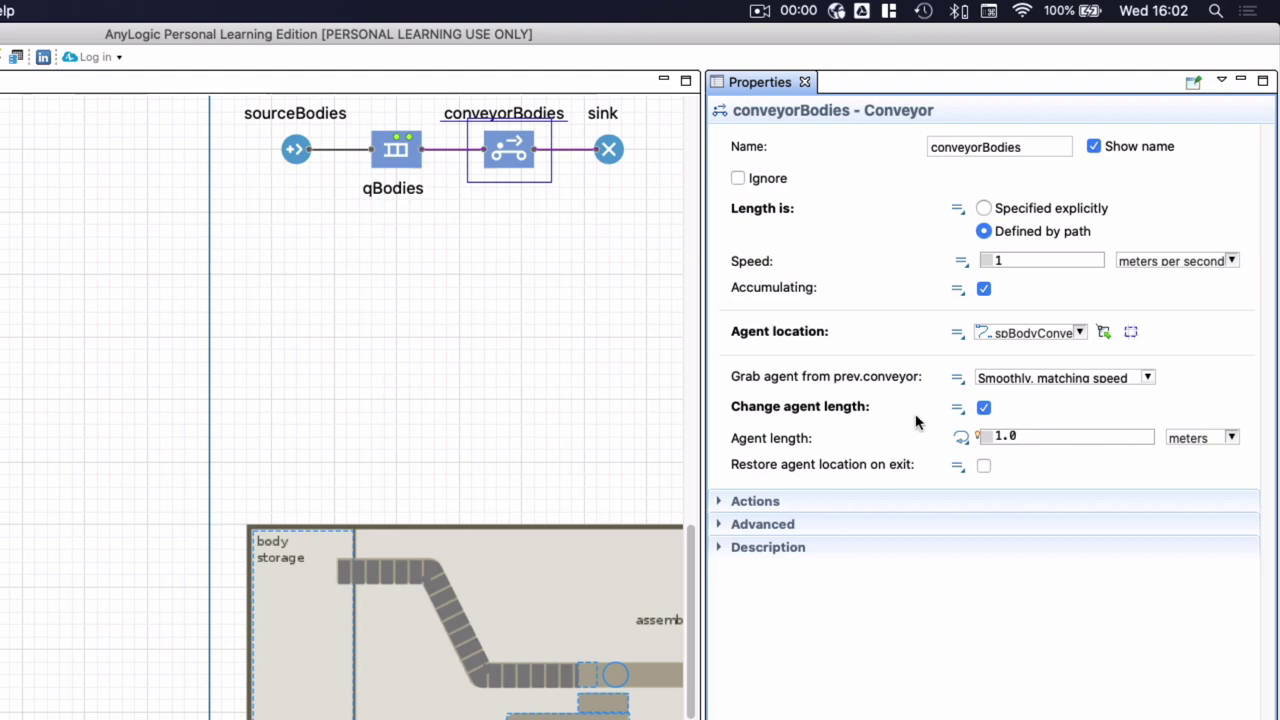
Try restoring the agent location on exit and an agent length of 1.2 meters on conveyorBodies
left_click(984, 466)
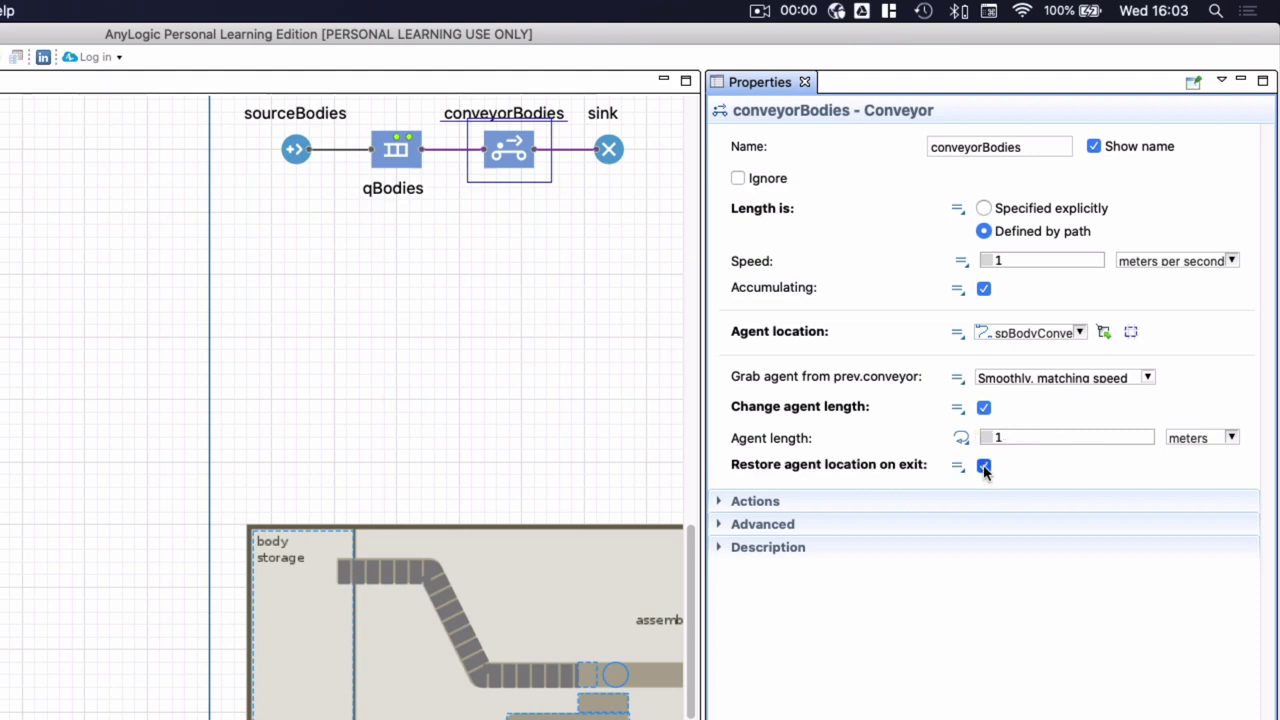
left_click(984, 466)
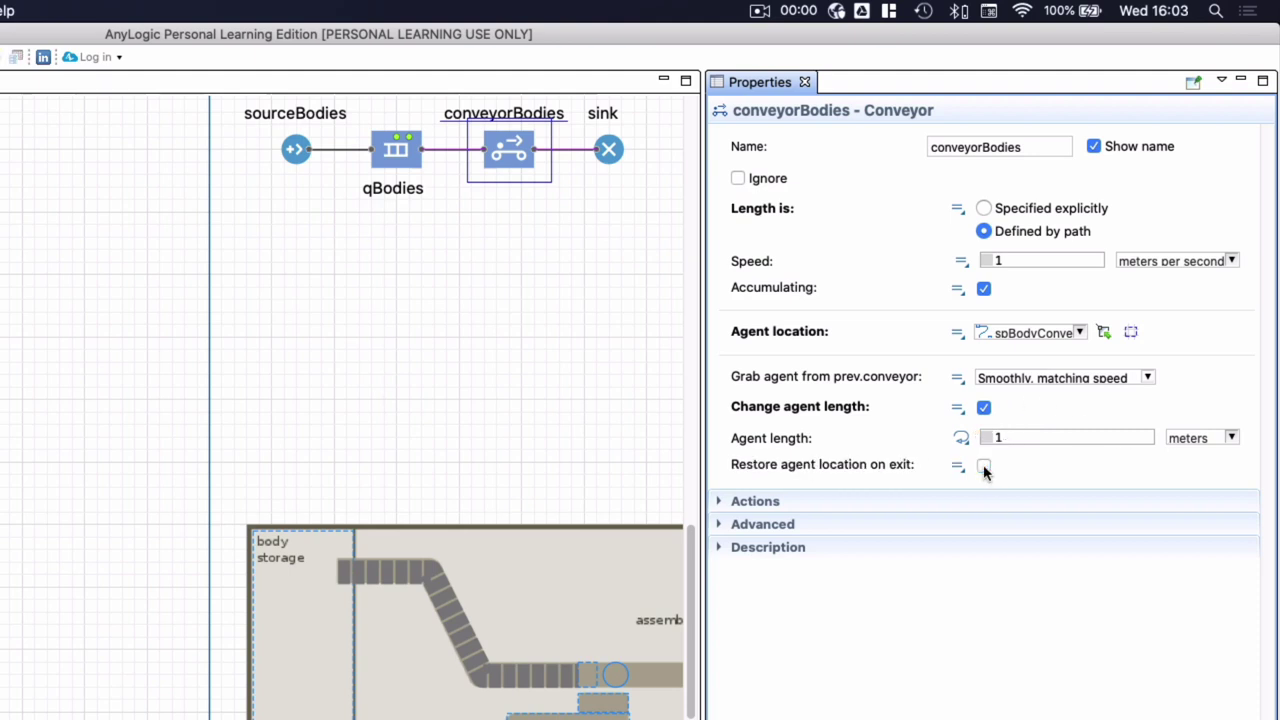
left_click(1070, 437)
type(".0.2")
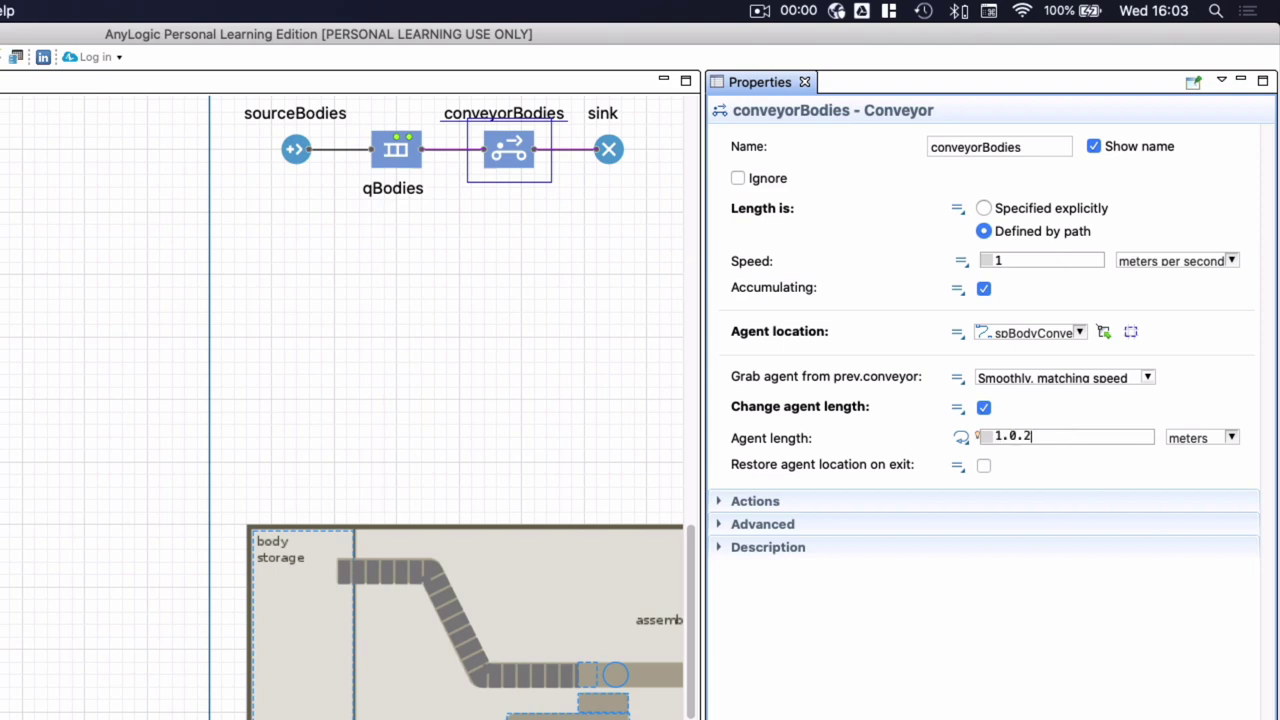
key("BackSpace")
key("BackSpace")
key("BackSpace")
type("2")
left_click(1048, 258)
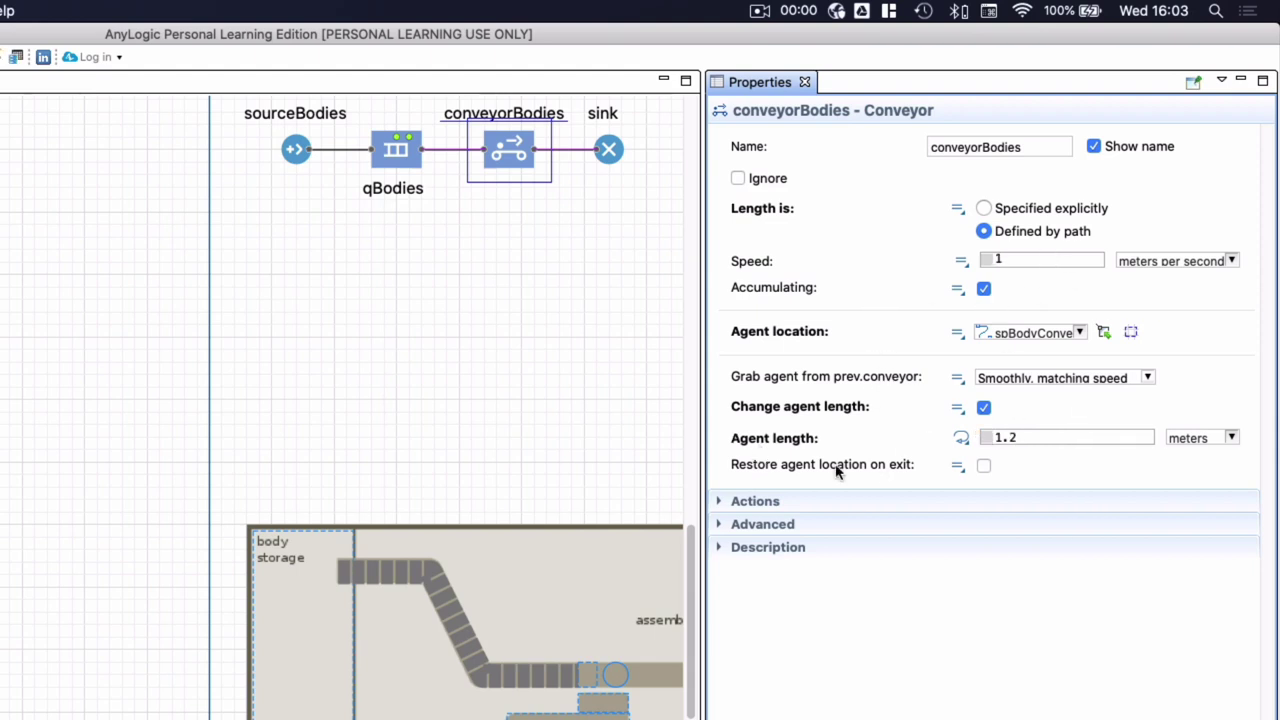
Set the agent length of conveyorBodies to 1 meter
left_click(1031, 437)
key("BackSpace")
key("BackSpace")
key("BackSpace")
type("1")
left_click(1049, 256)
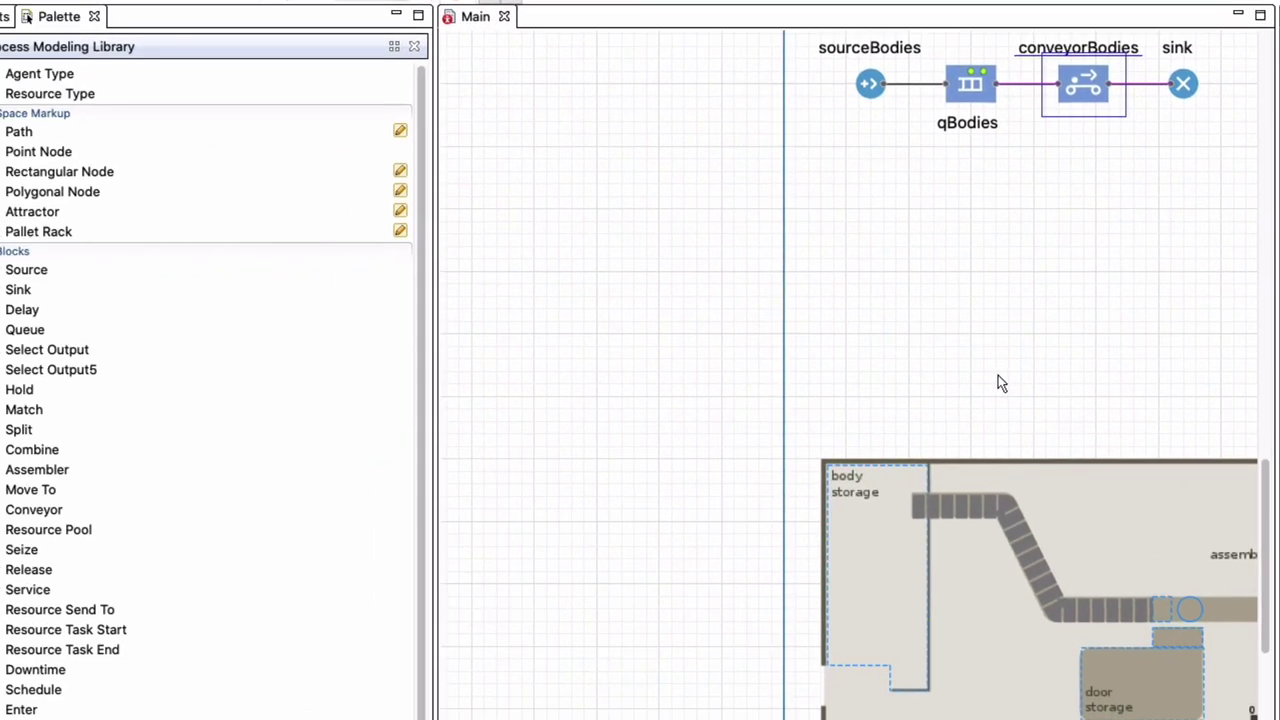
Run the SmallFactory simulation to watch the bodies travel from body storage along the conveyor
scroll(998, 383, "right", 8)
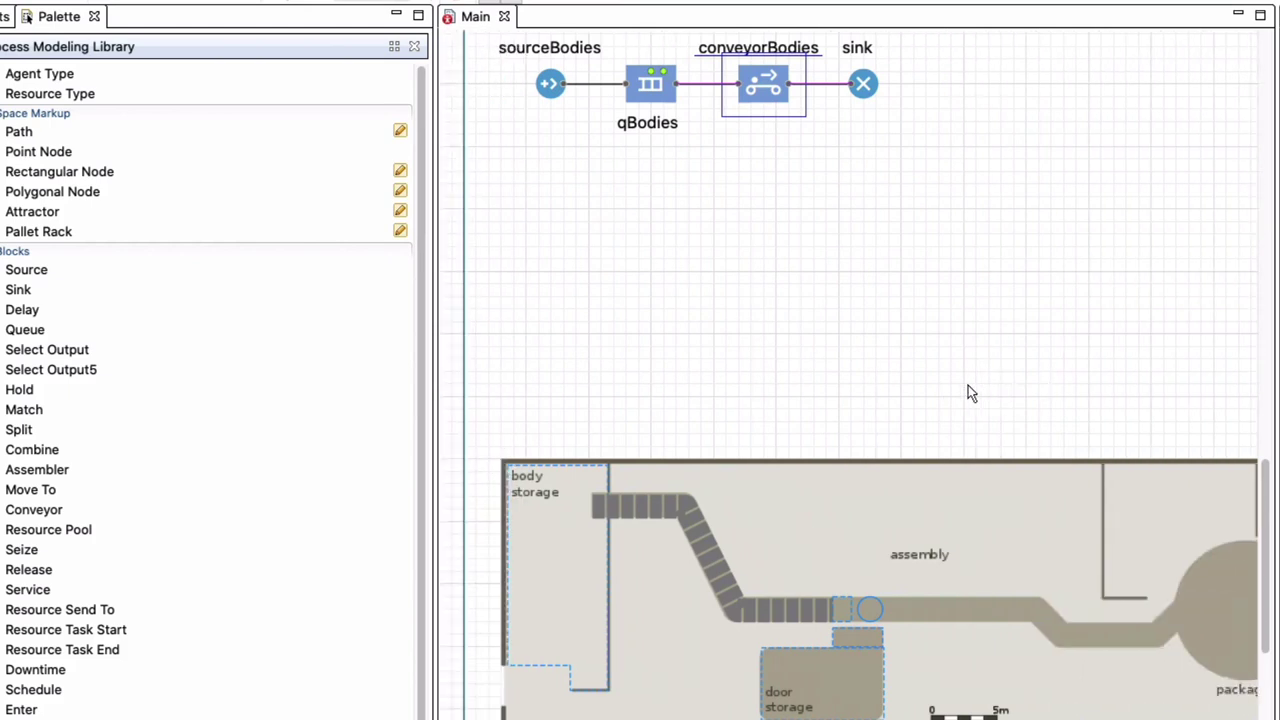
scroll(968, 393, "left", 1)
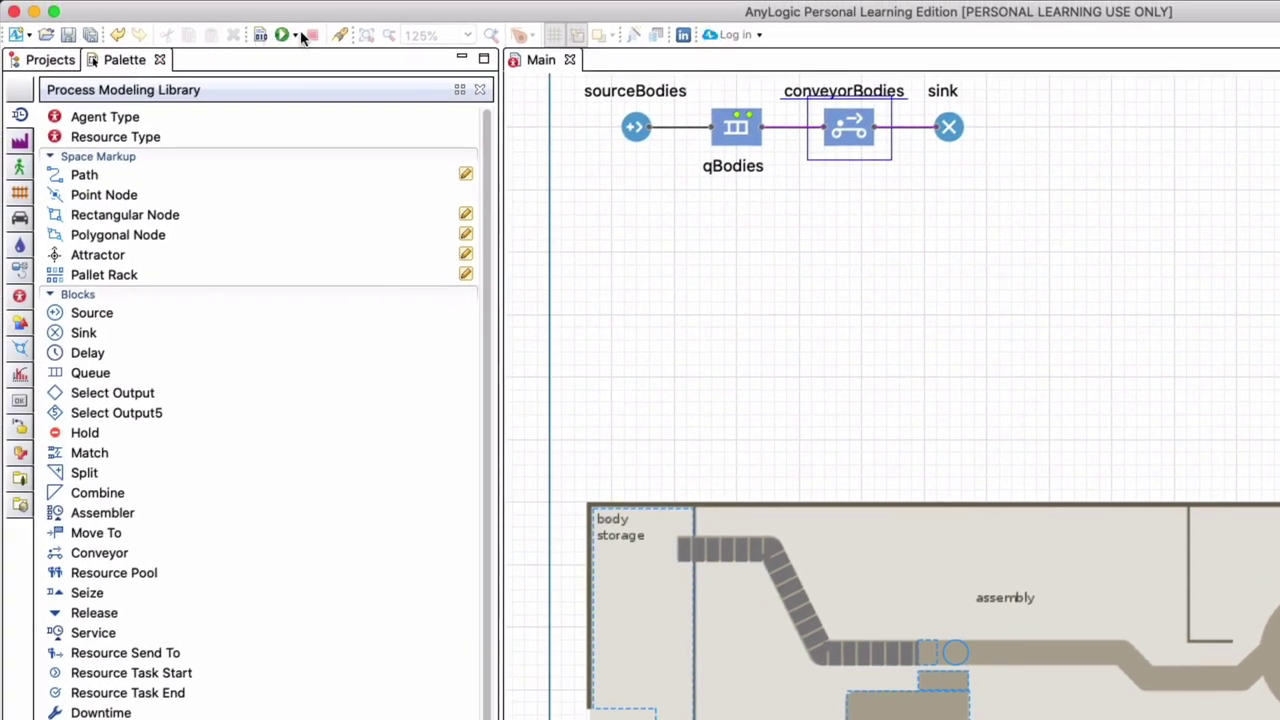
left_click(296, 35)
left_click(392, 58)
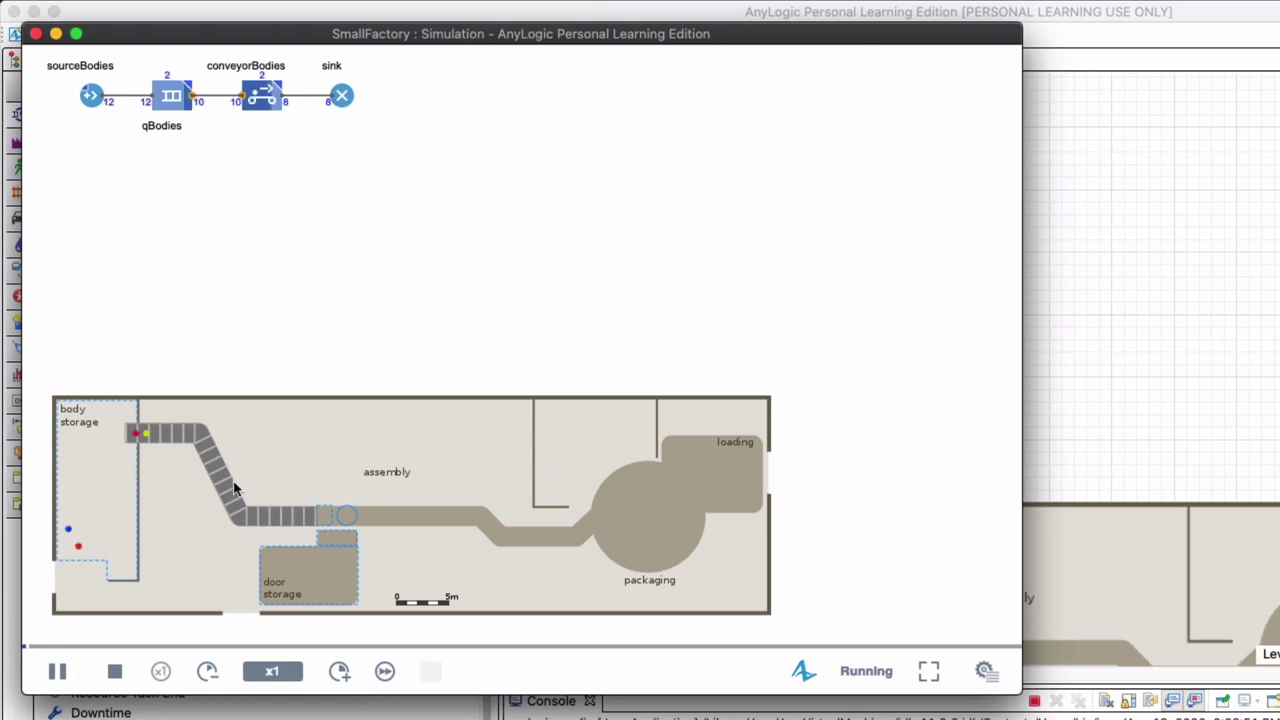
Slow the running simulation to x1/10, raise the speed to x1/2, and stop and close the simulation
left_click(207, 672)
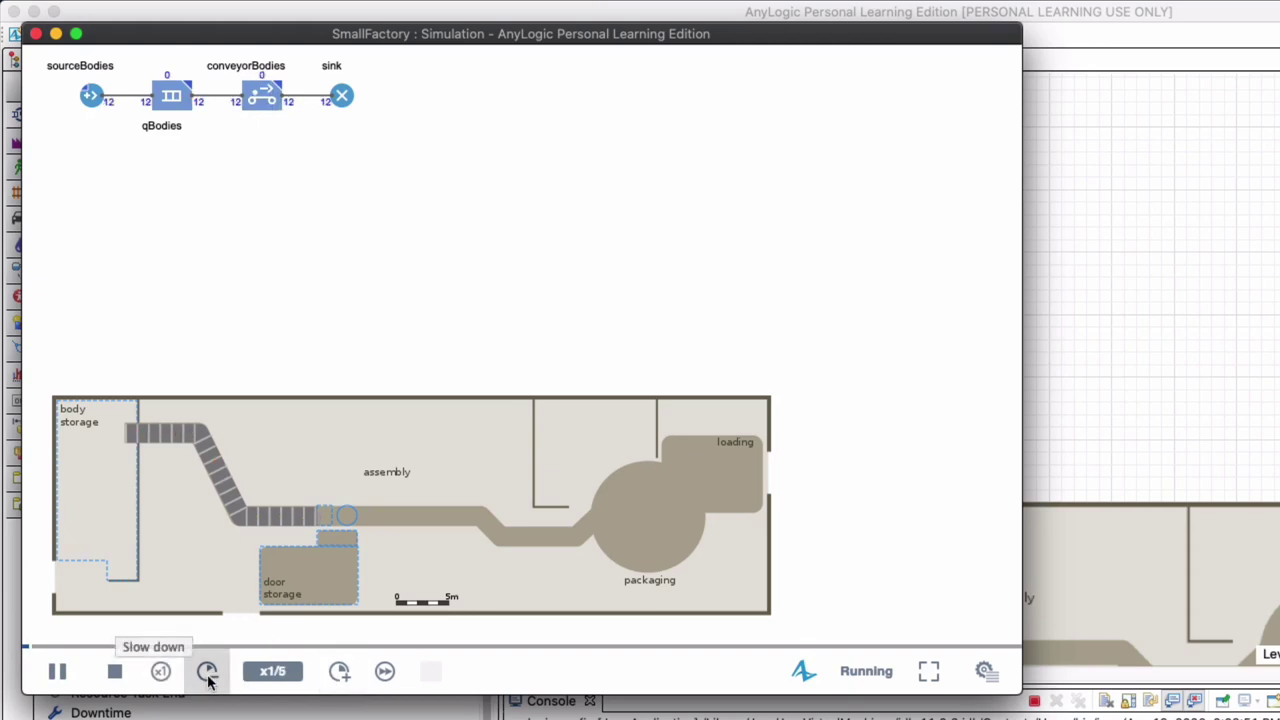
left_click(207, 672)
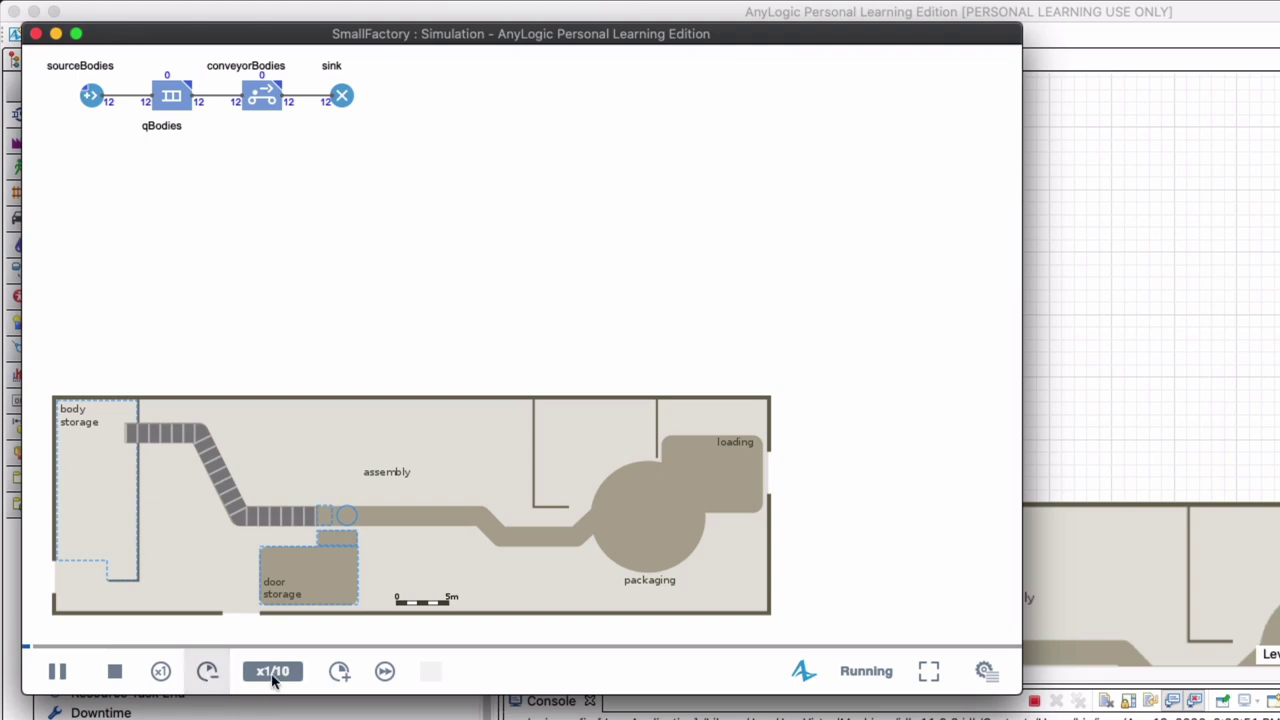
left_click(337, 678)
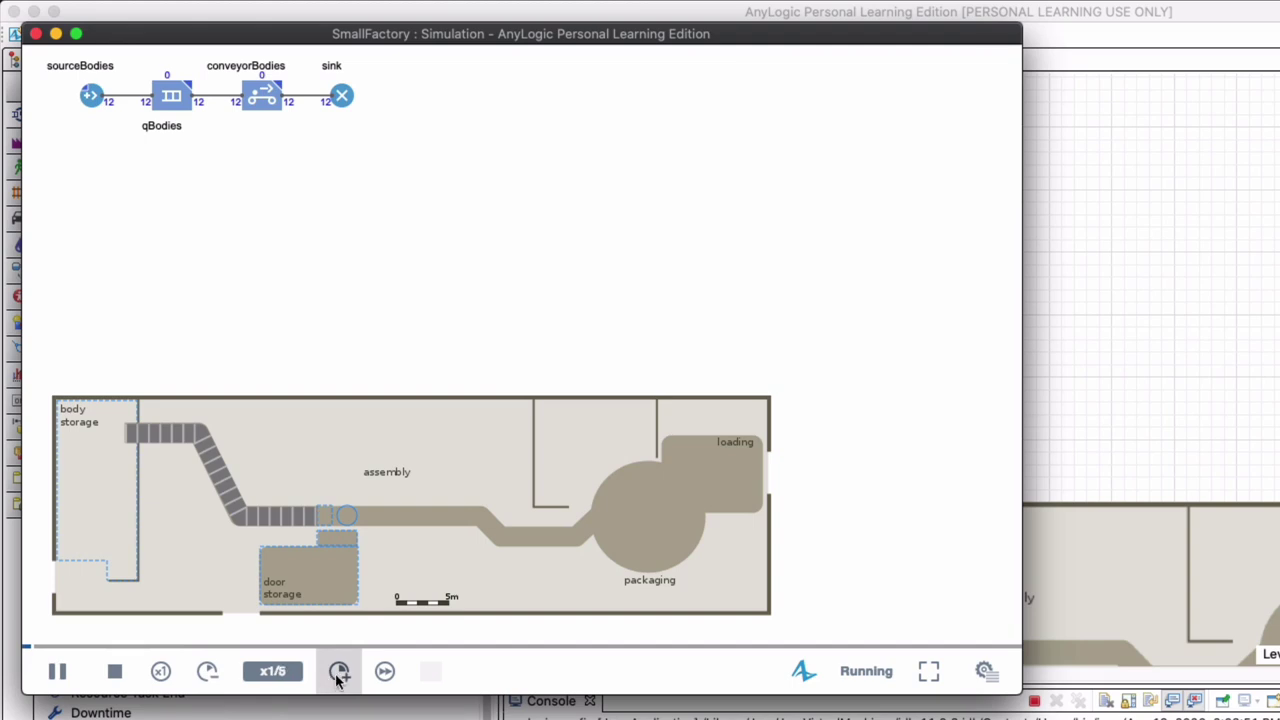
left_click(337, 678)
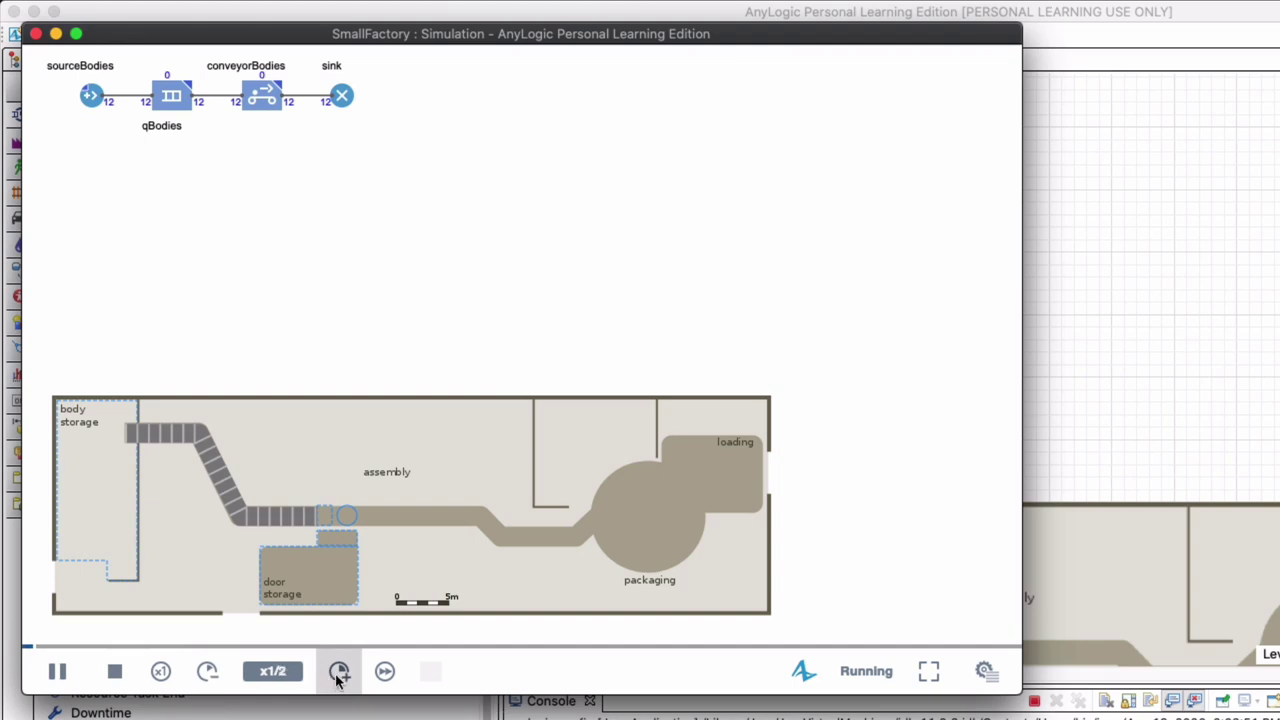
left_click(114, 671)
left_click(35, 34)
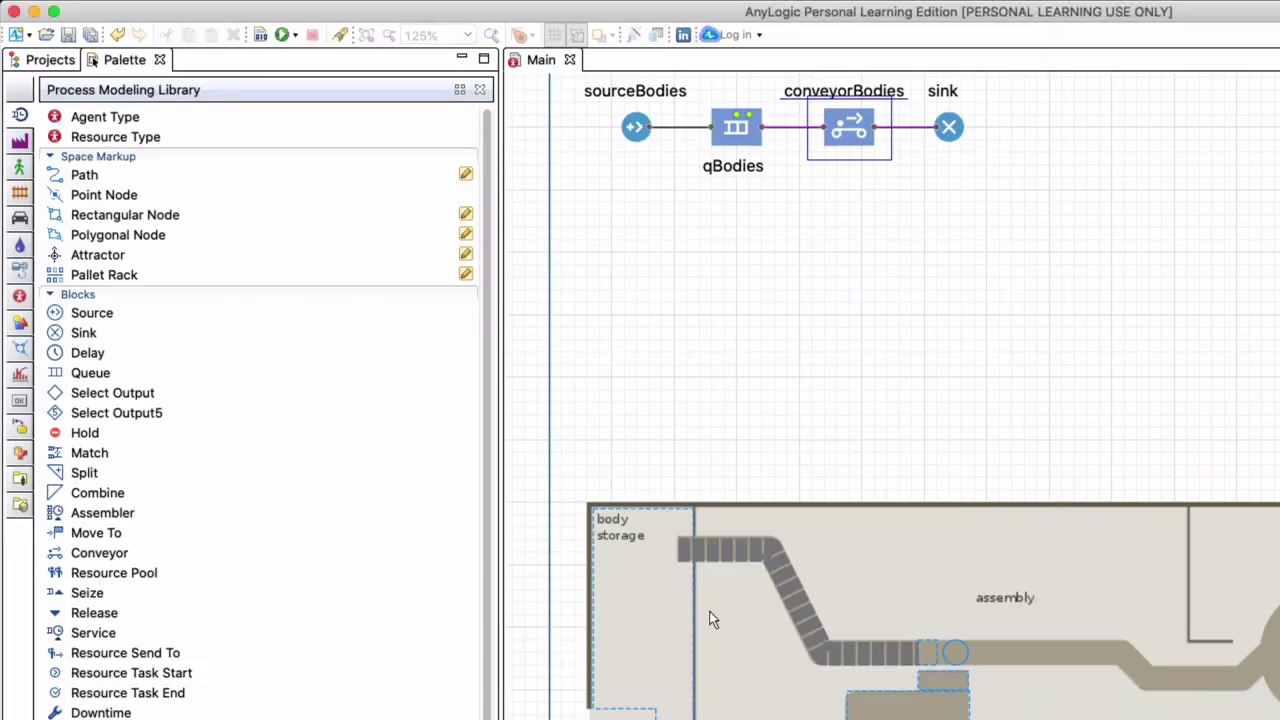
Add an on-exit action to the sourceBodies block that pauses the simulation whenever a body leaves the source
left_click(631, 131)
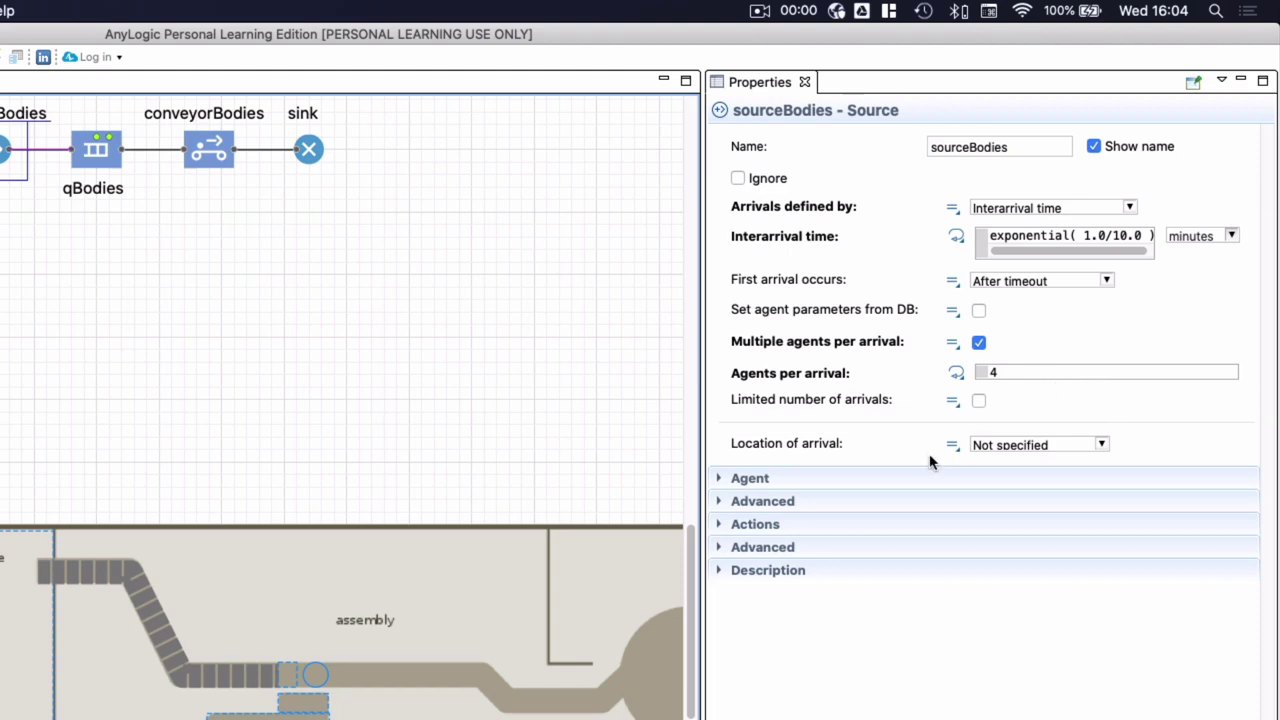
left_click(720, 526)
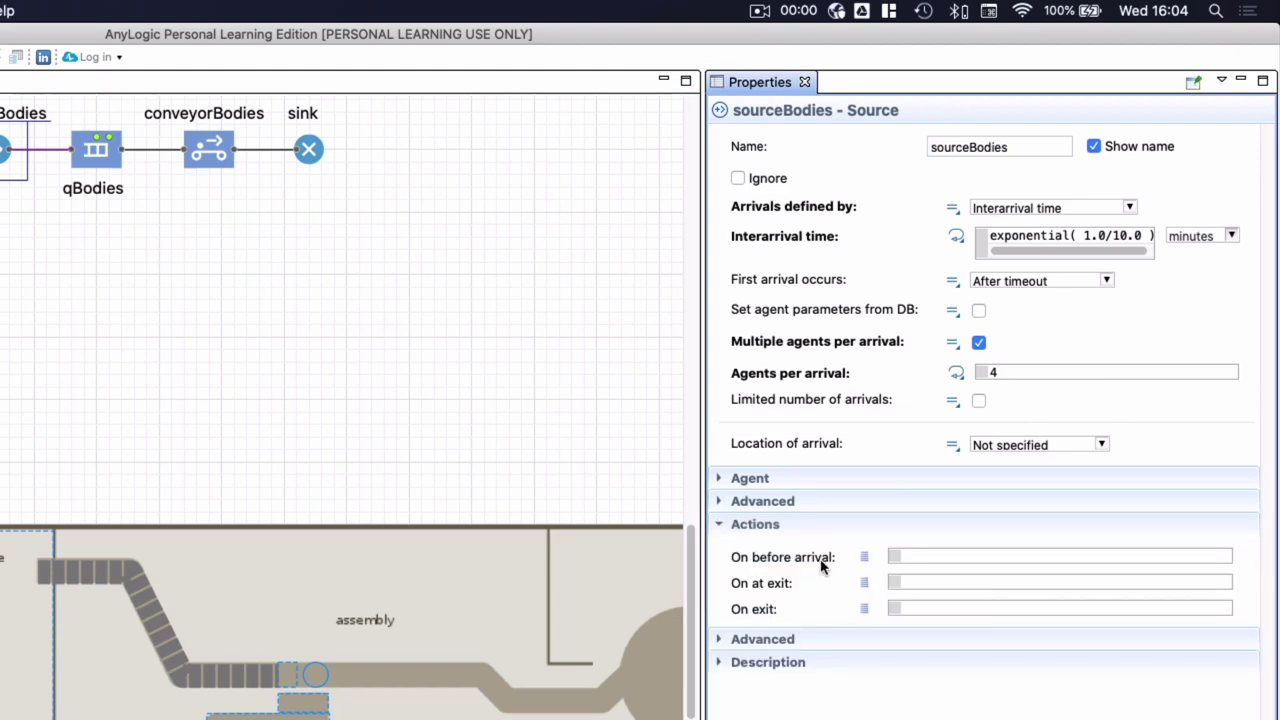
left_click(940, 606)
type("paus")
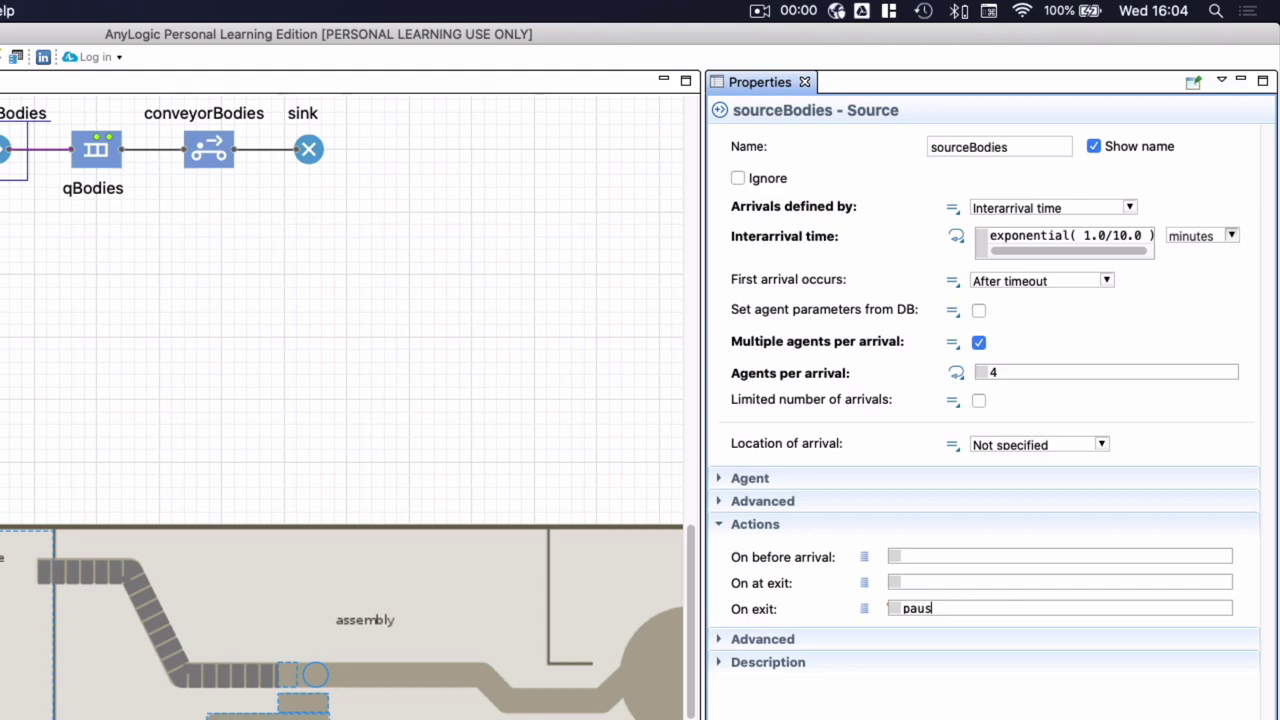
key("ctrl+space")
key("Return")
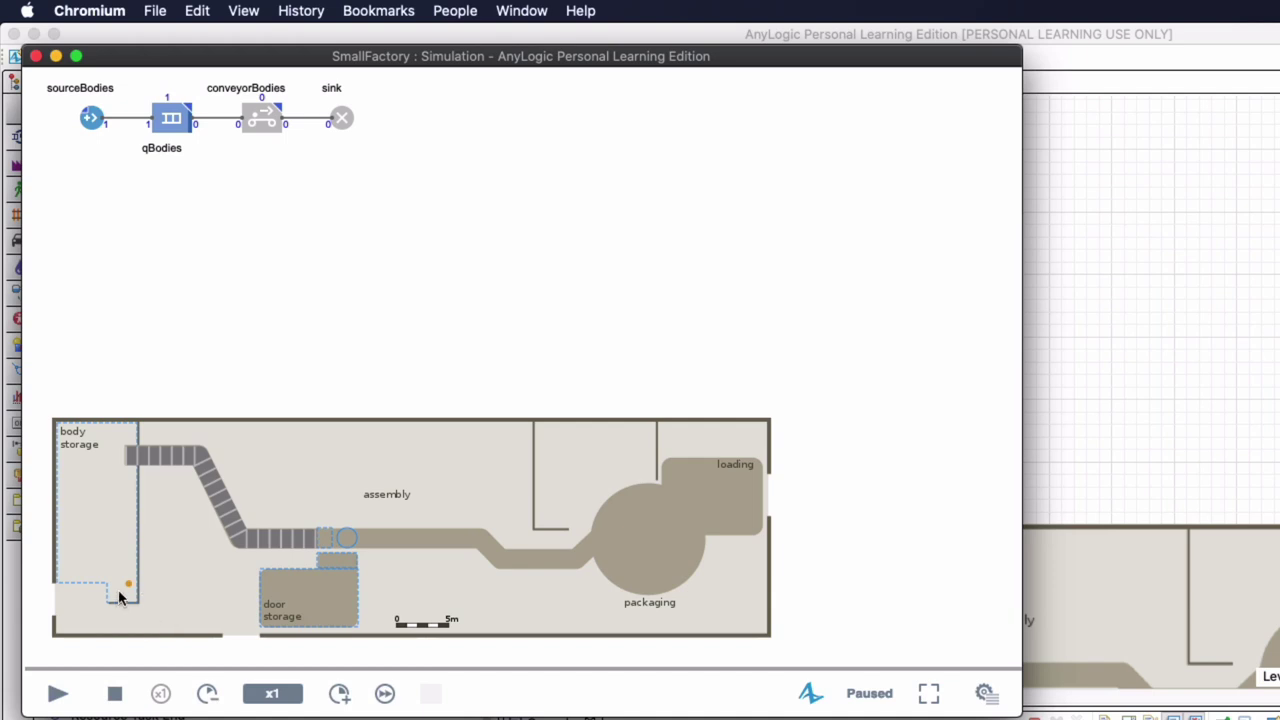
Slow the paused SmallFactory simulation to x1/2 and x1/5, resuming it after pauses to follow the body arrivals
left_click(208, 694)
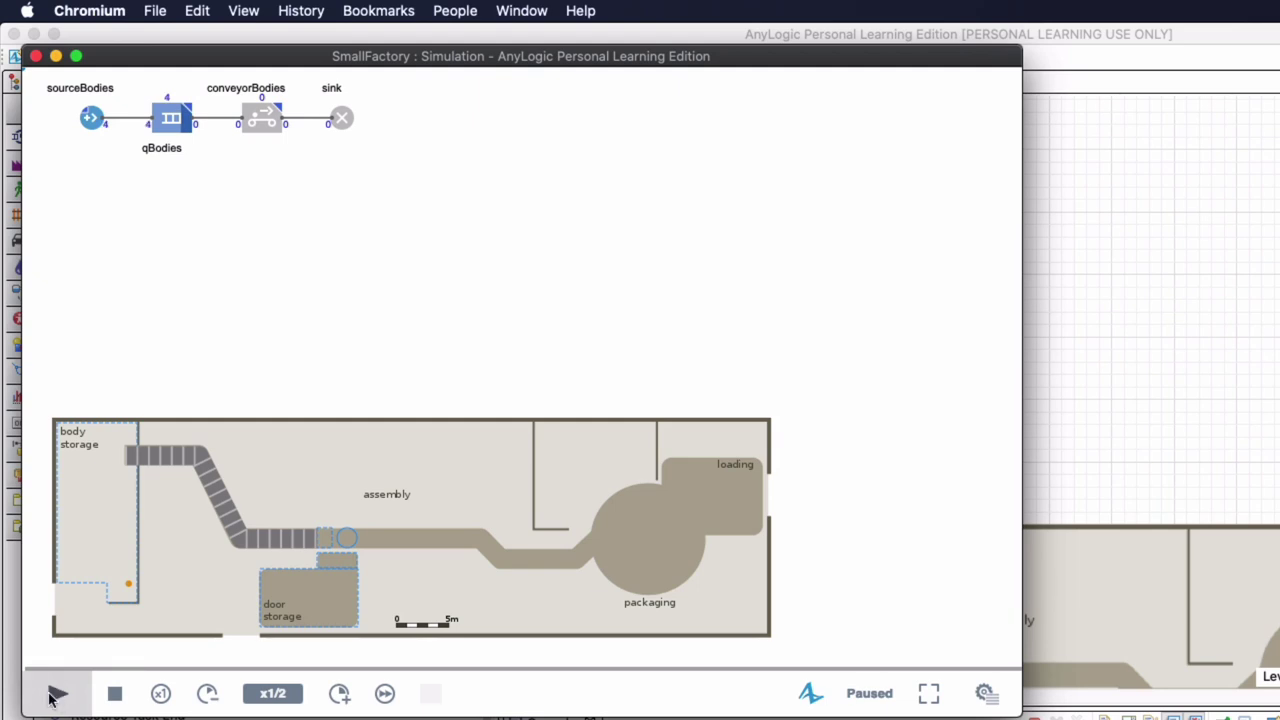
left_click(55, 697)
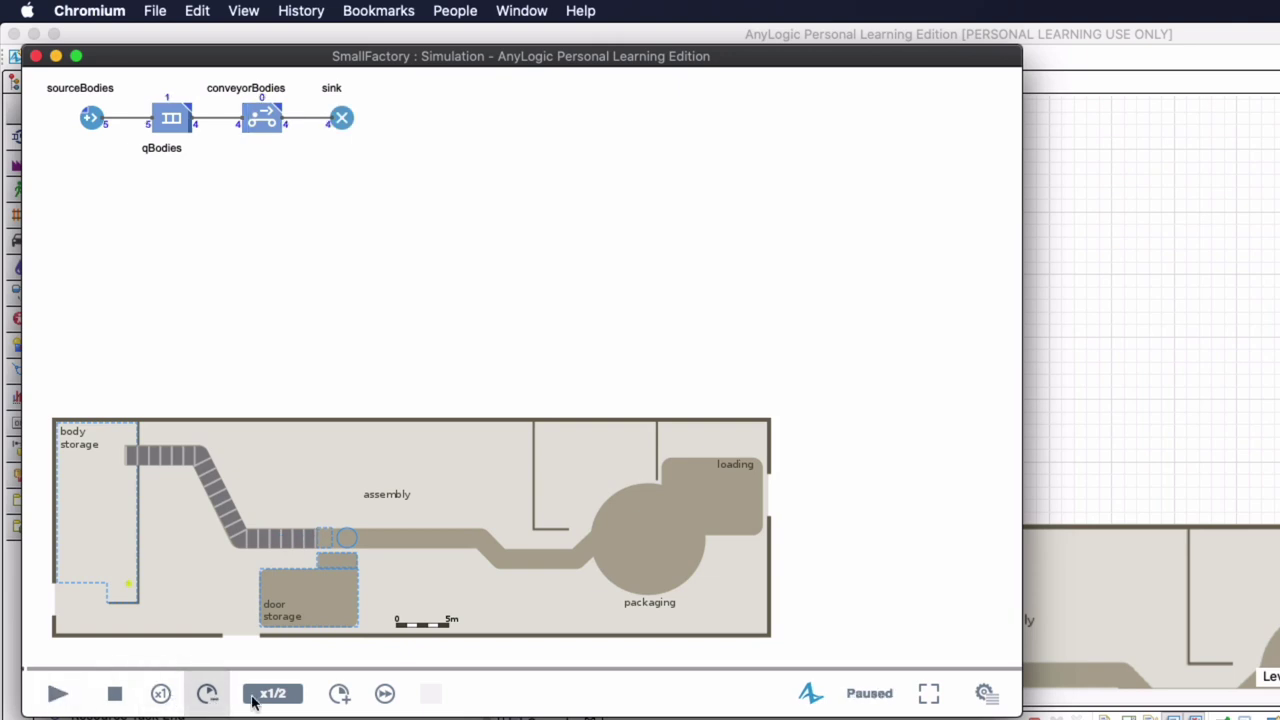
left_click(207, 697)
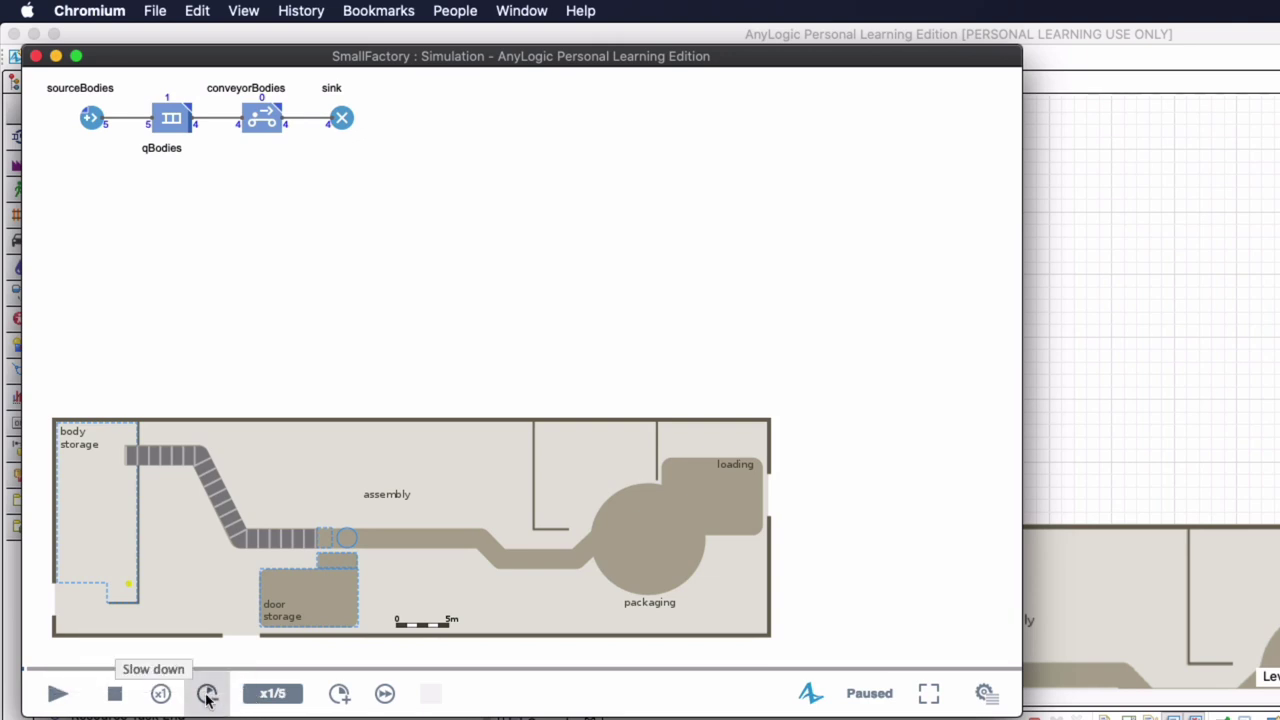
scroll(252, 540, "up", 1)
scroll(252, 540, "down", 1)
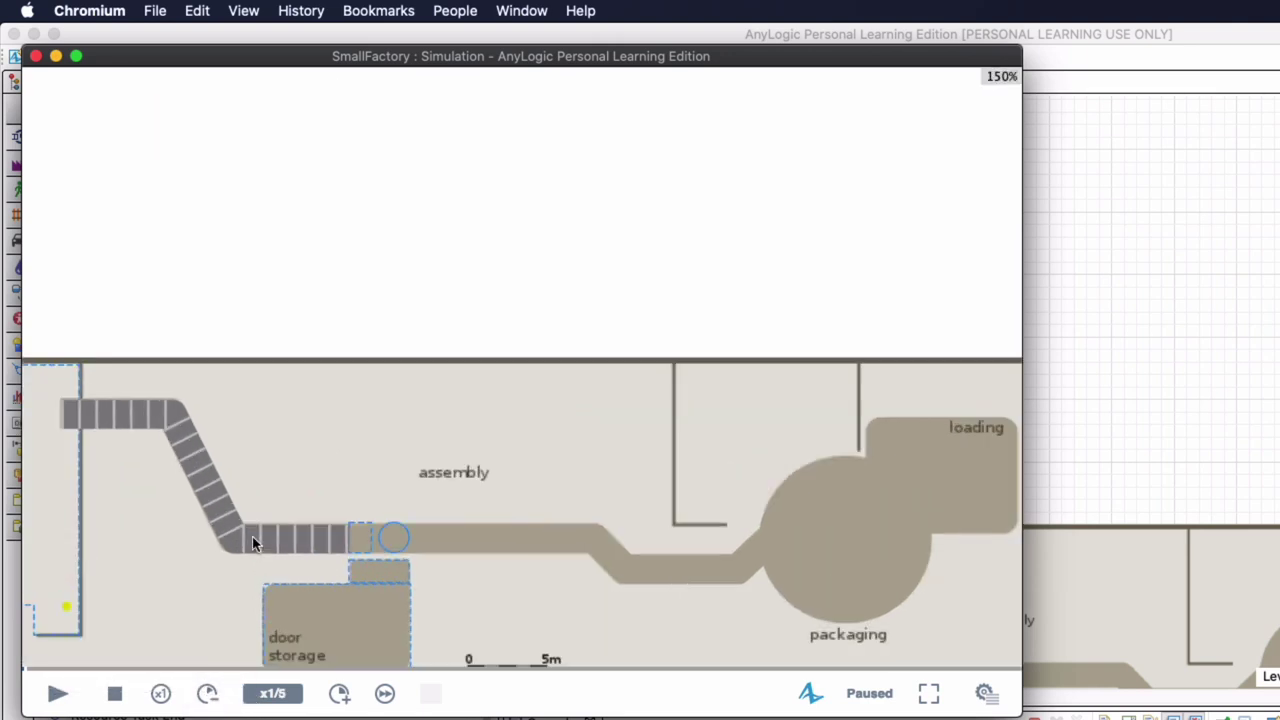
left_click(57, 694)
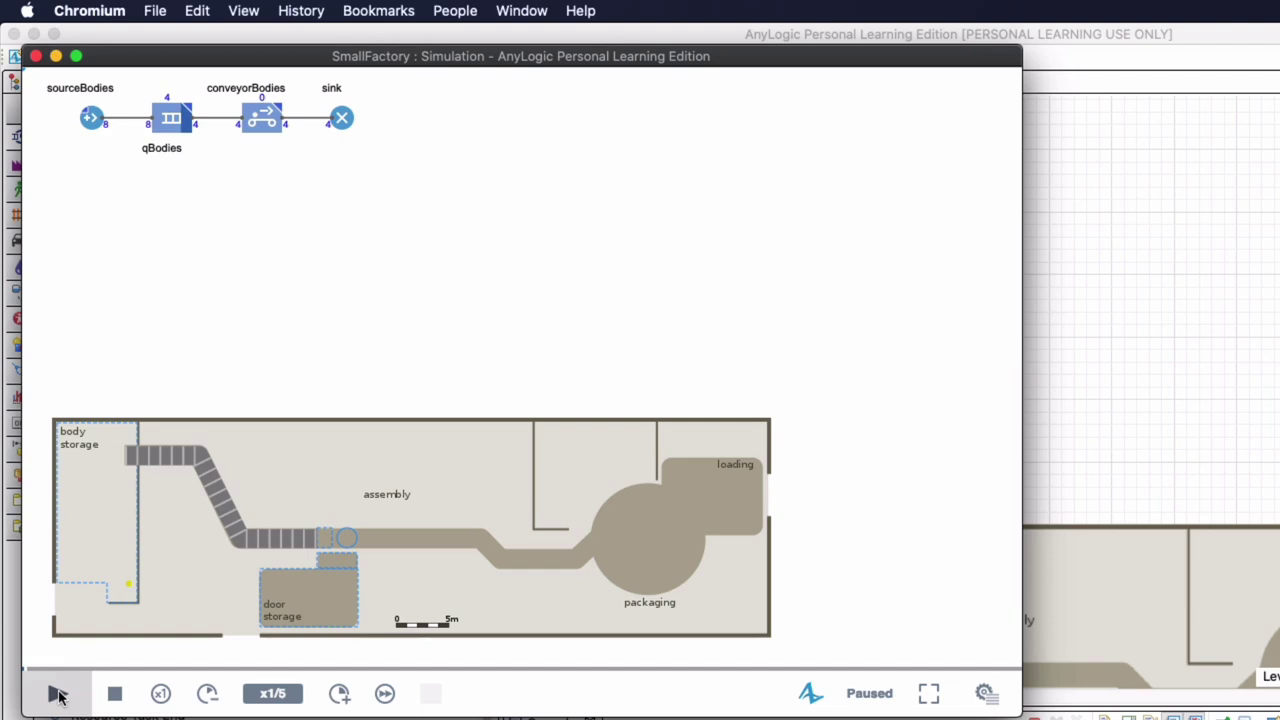
left_click(57, 694)
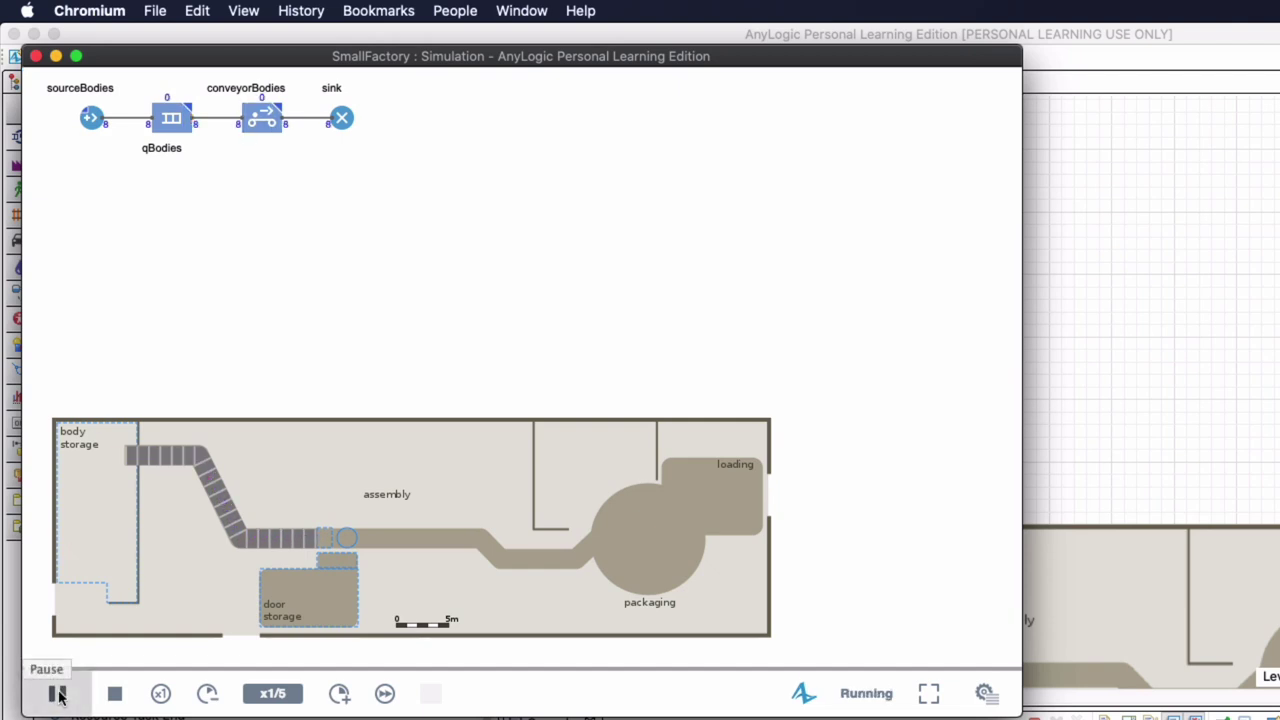
left_click(57, 694)
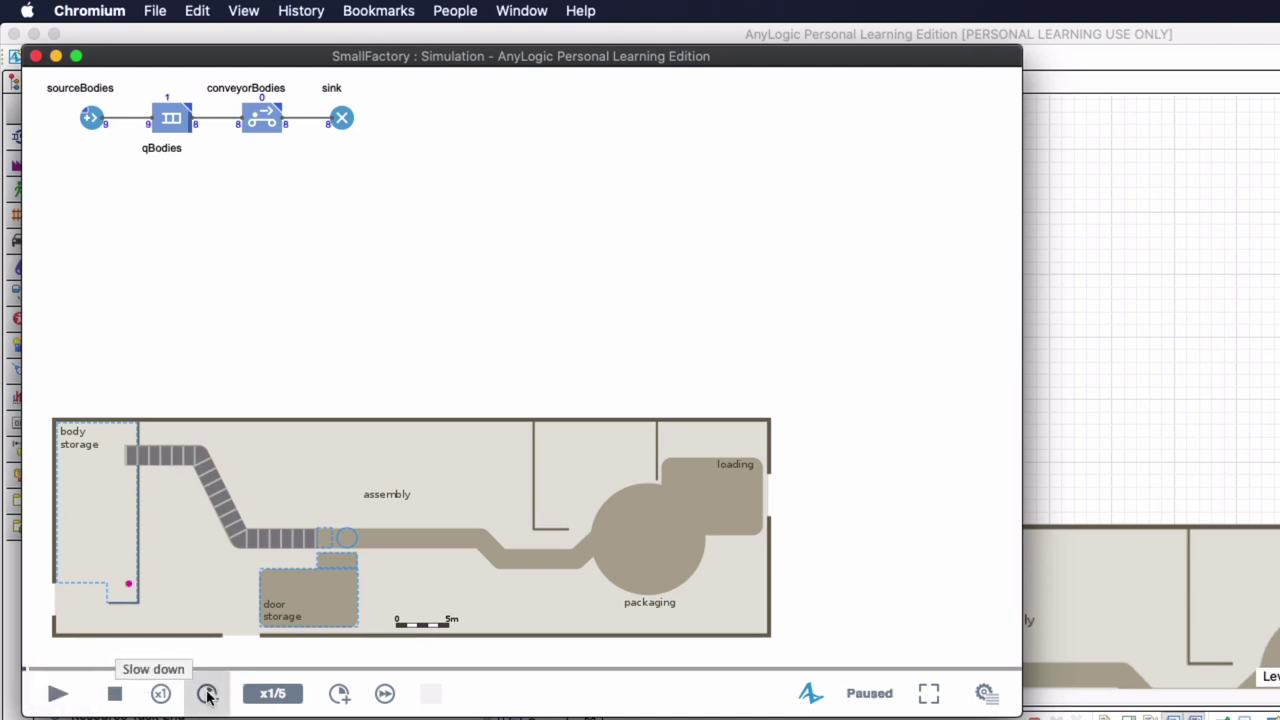
Slow the simulation to x1/10, resume it through further body arrivals, and close the simulation window
left_click(207, 694)
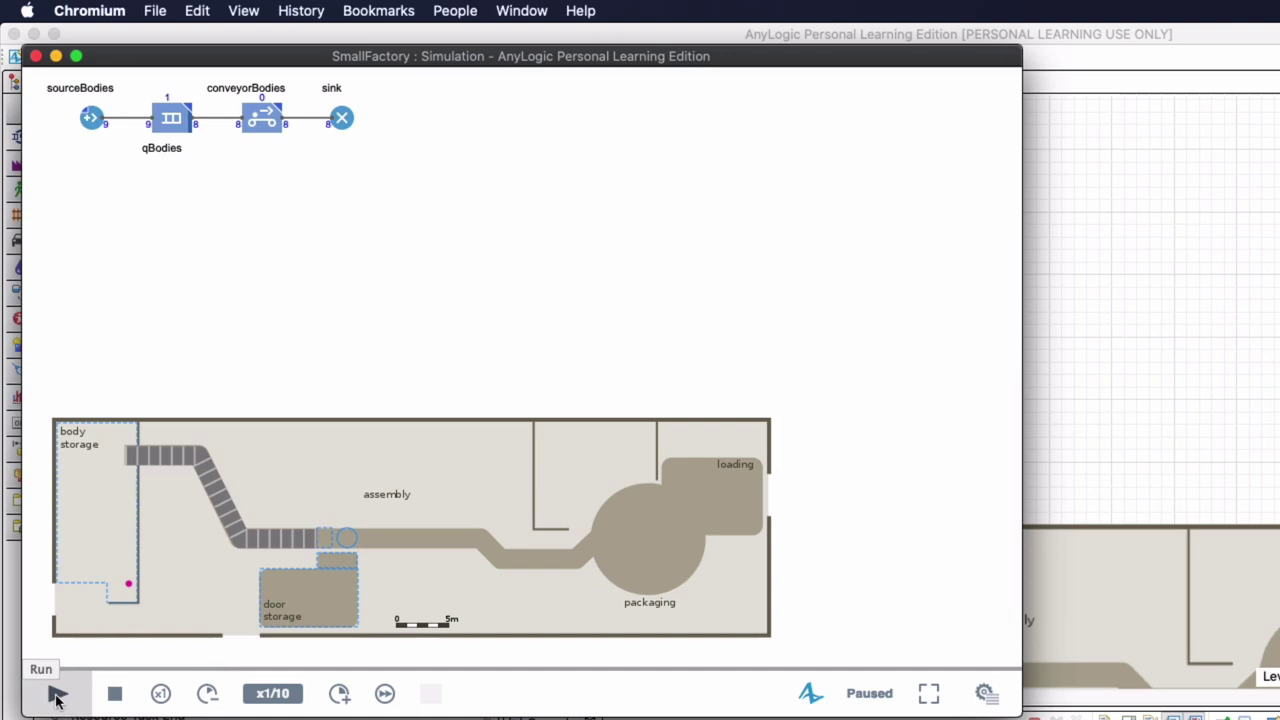
left_click(57, 697)
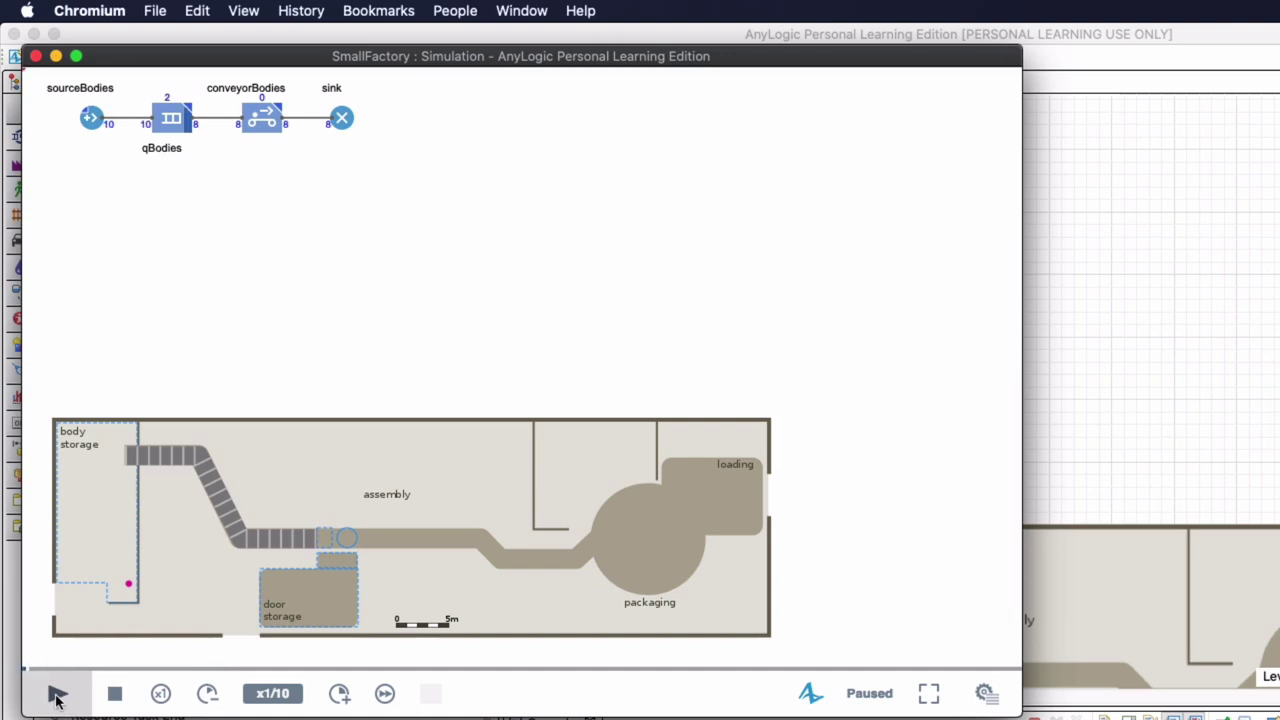
left_click(57, 697)
left_click(57, 697)
left_click(57, 697)
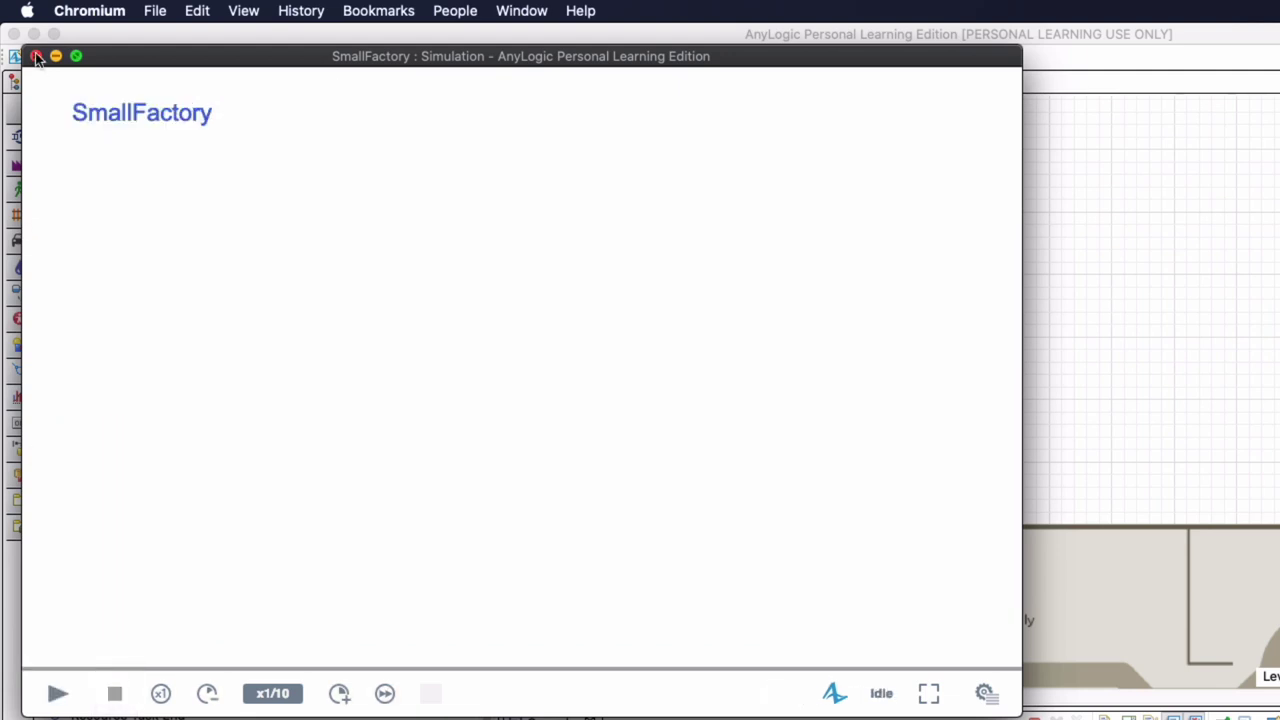
left_click(36, 57)
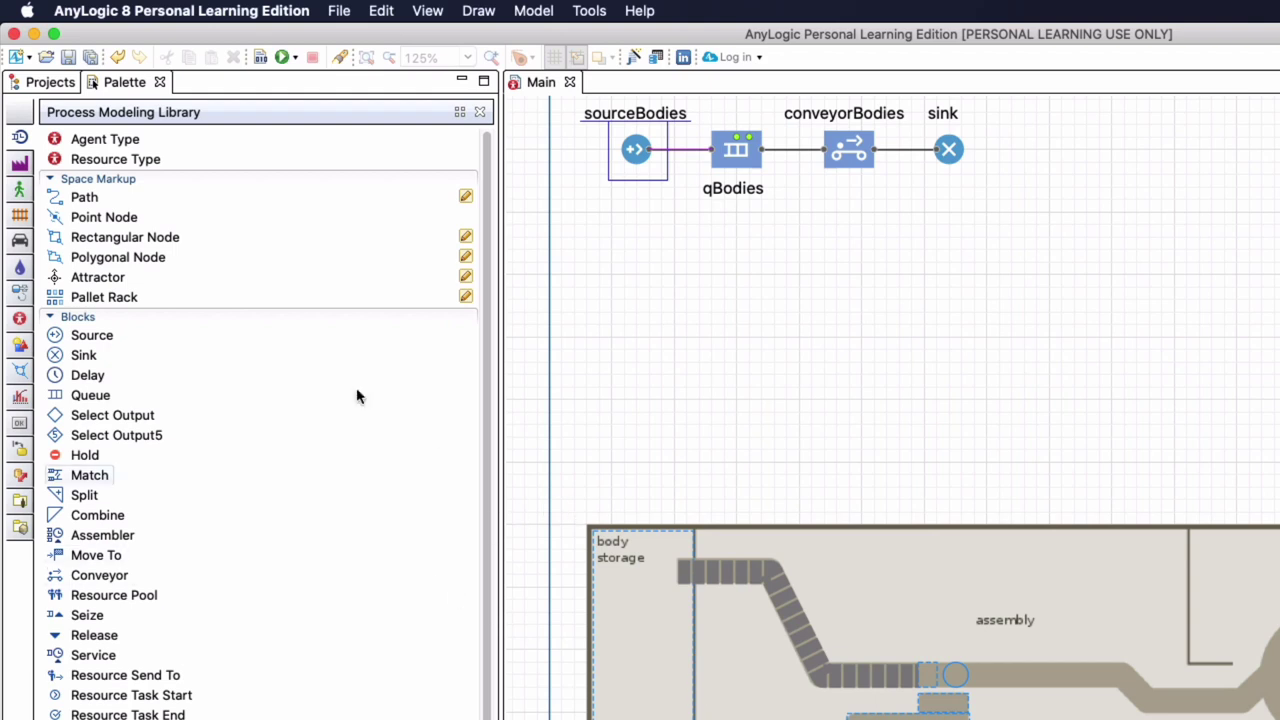
Add a Source block named sourceDoors below sourceBodies and connect a Queue block named qDoors to its output
left_click_drag(90, 338, 633, 276)
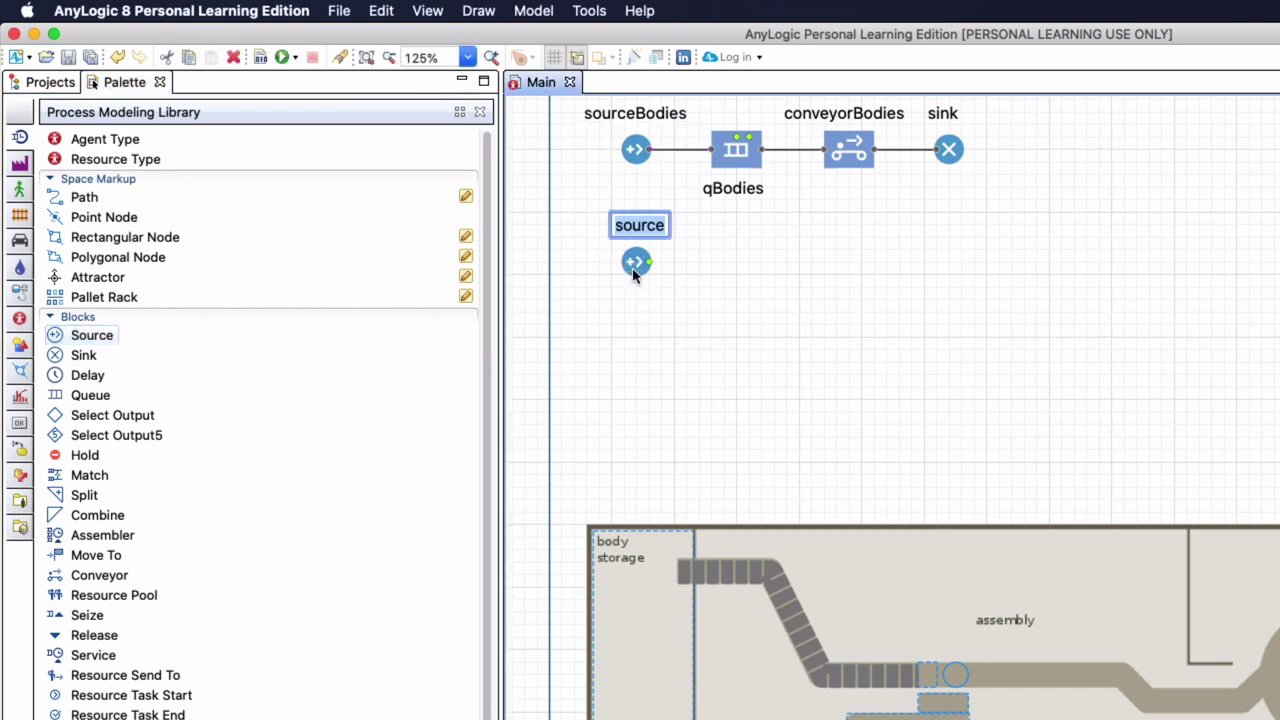
type("sourceDoors")
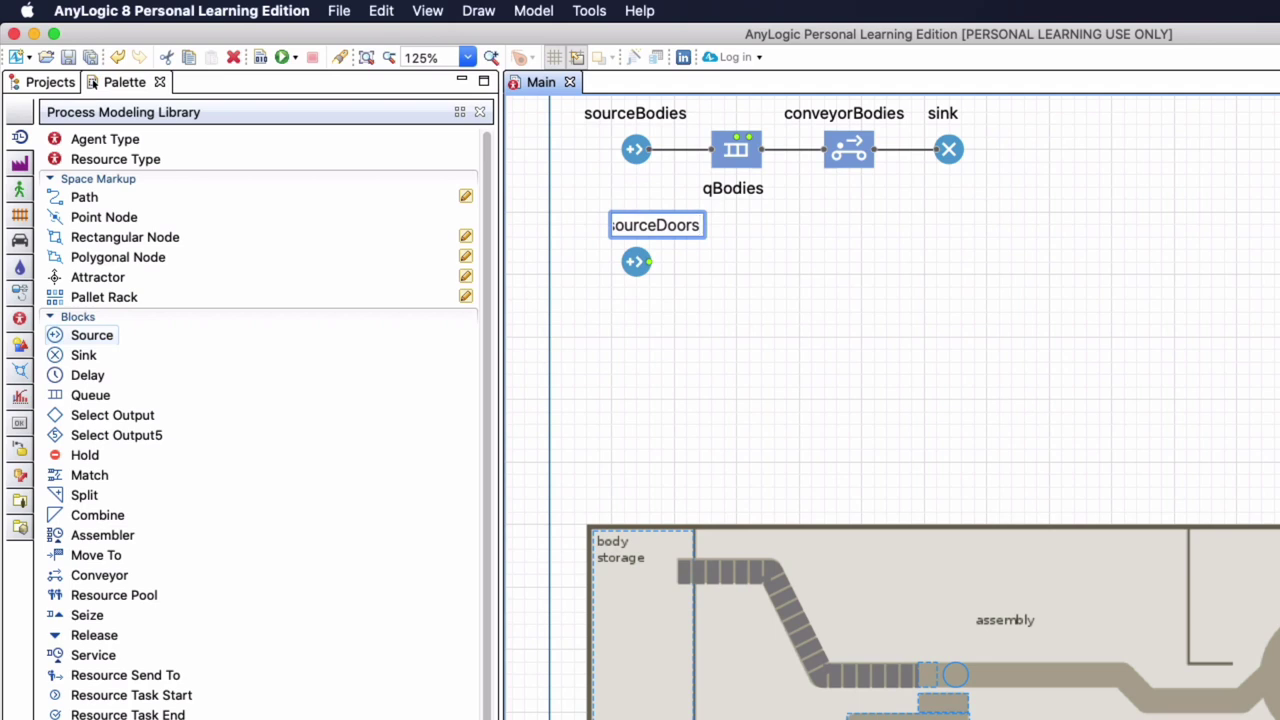
key("Return")
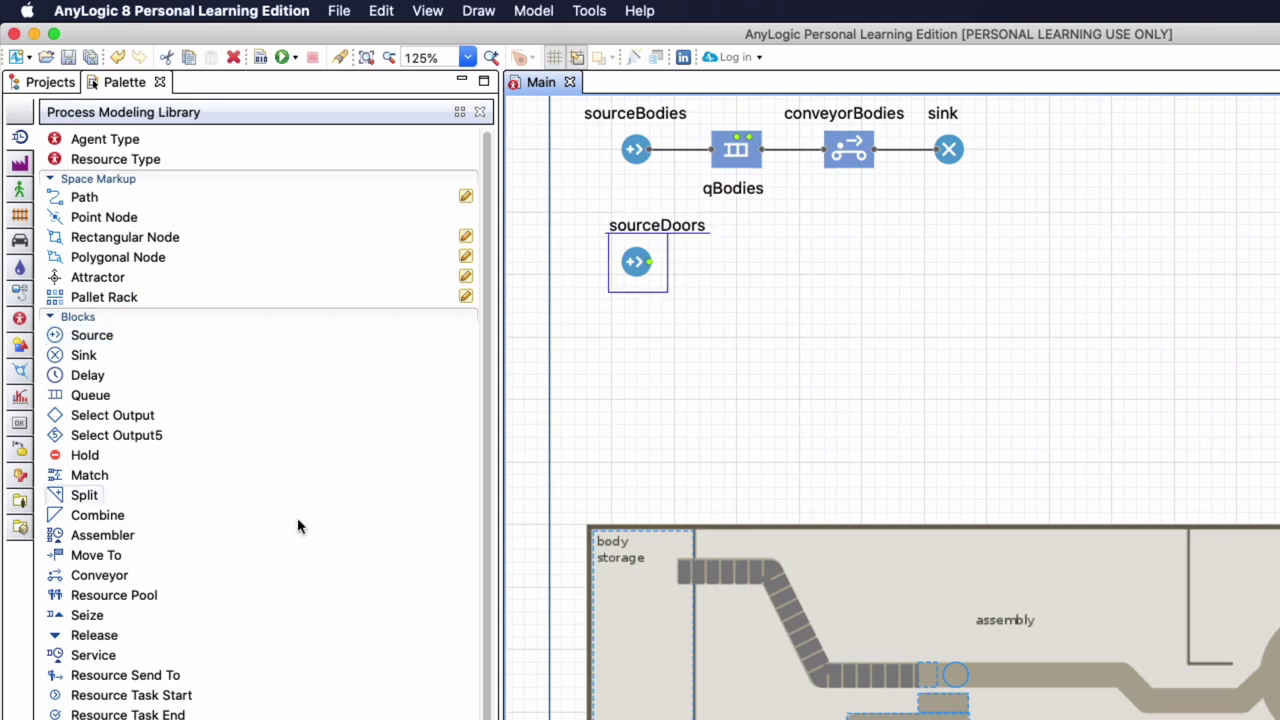
left_click_drag(82, 402, 735, 260)
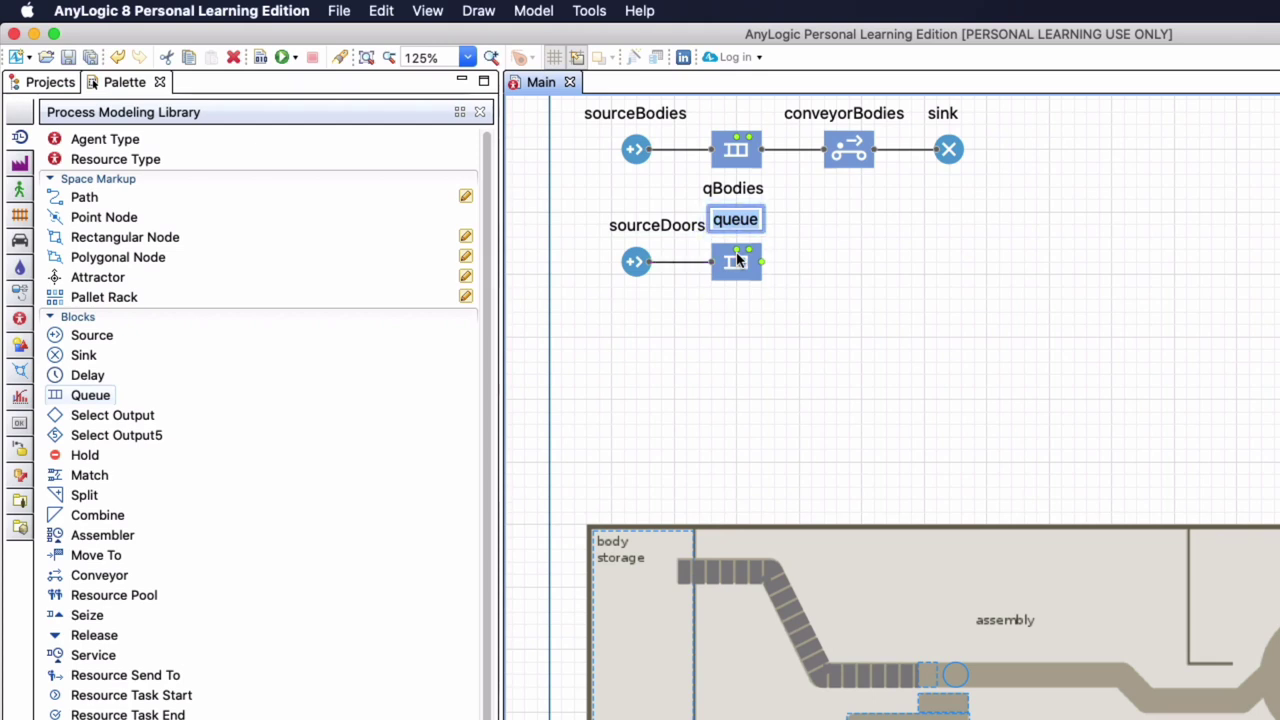
type("q")
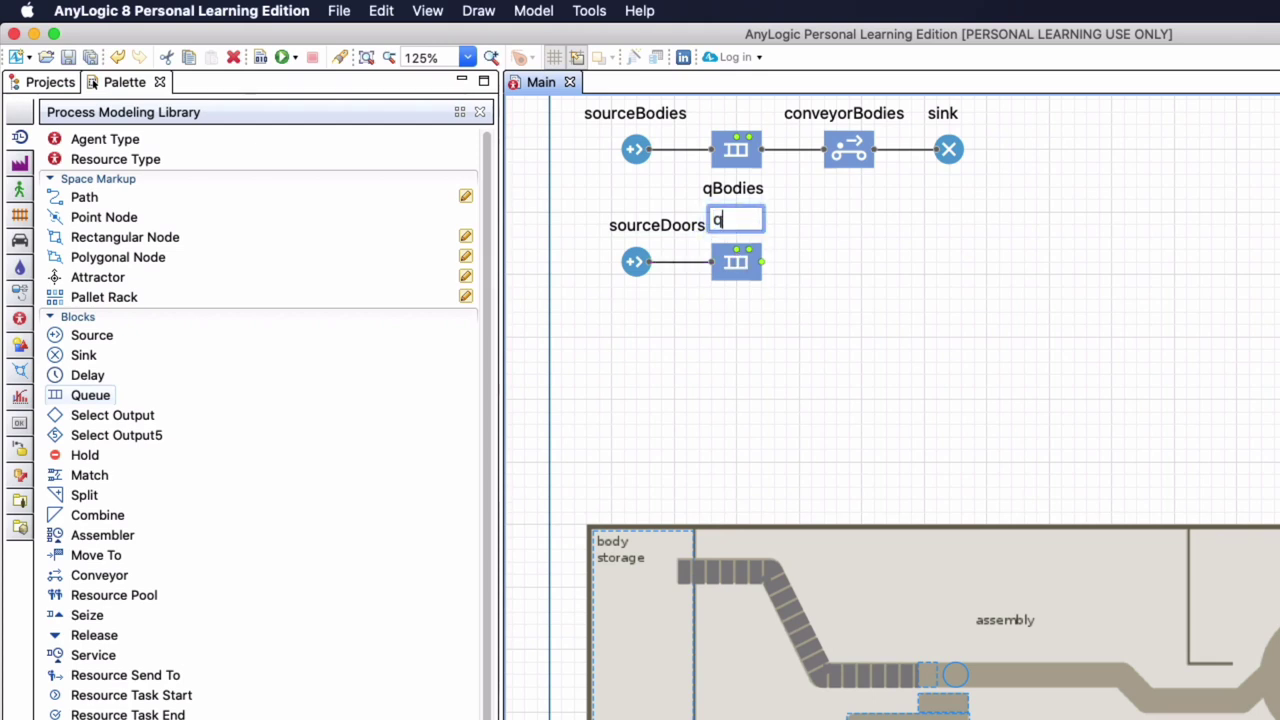
type("Doors")
key("Return")
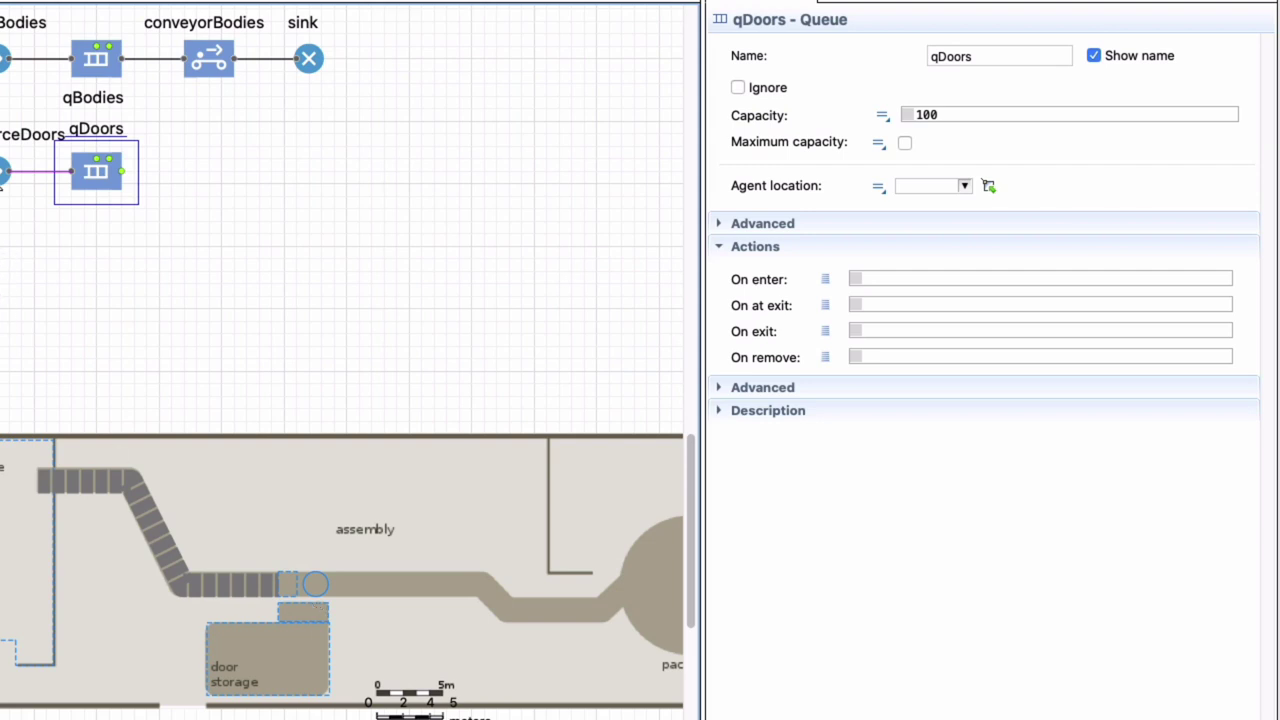
Define the sourceDoors arrivals by interarrival time, using exponential( 0.25 ) in minutes
left_click(4, 173)
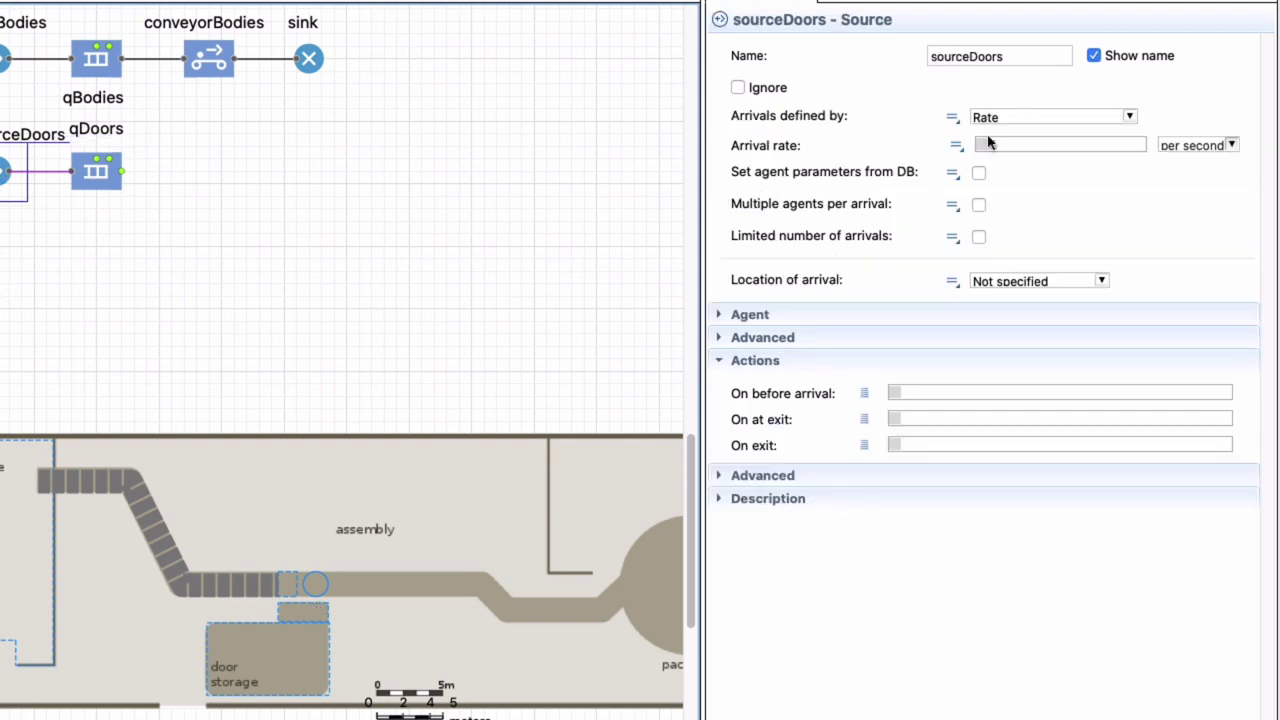
left_click(1024, 116)
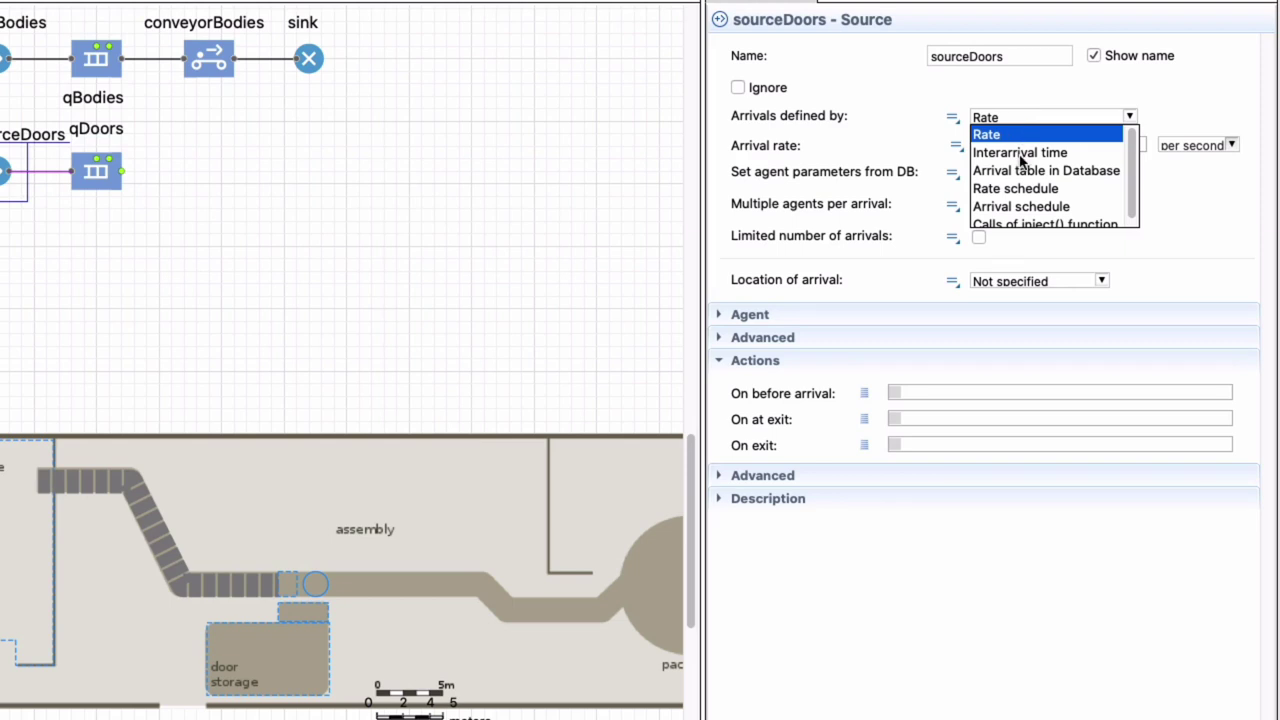
left_click(1024, 155)
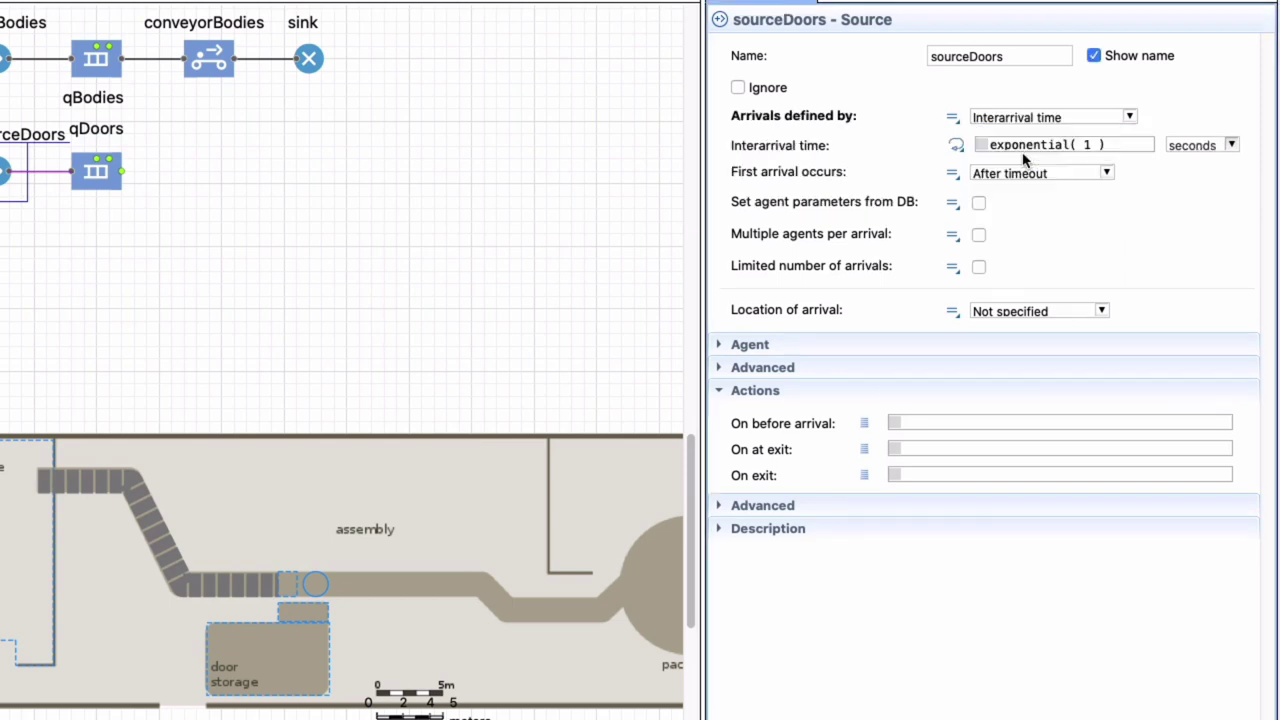
left_click(1131, 145)
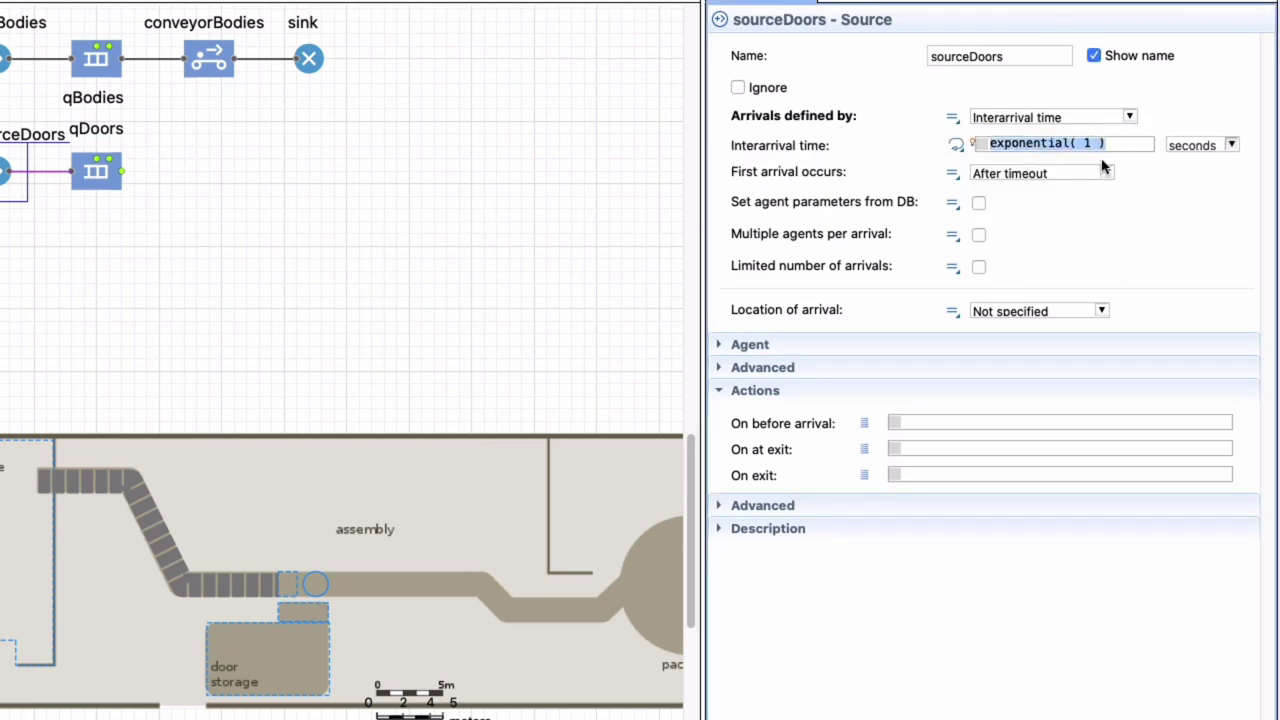
left_click(1093, 143)
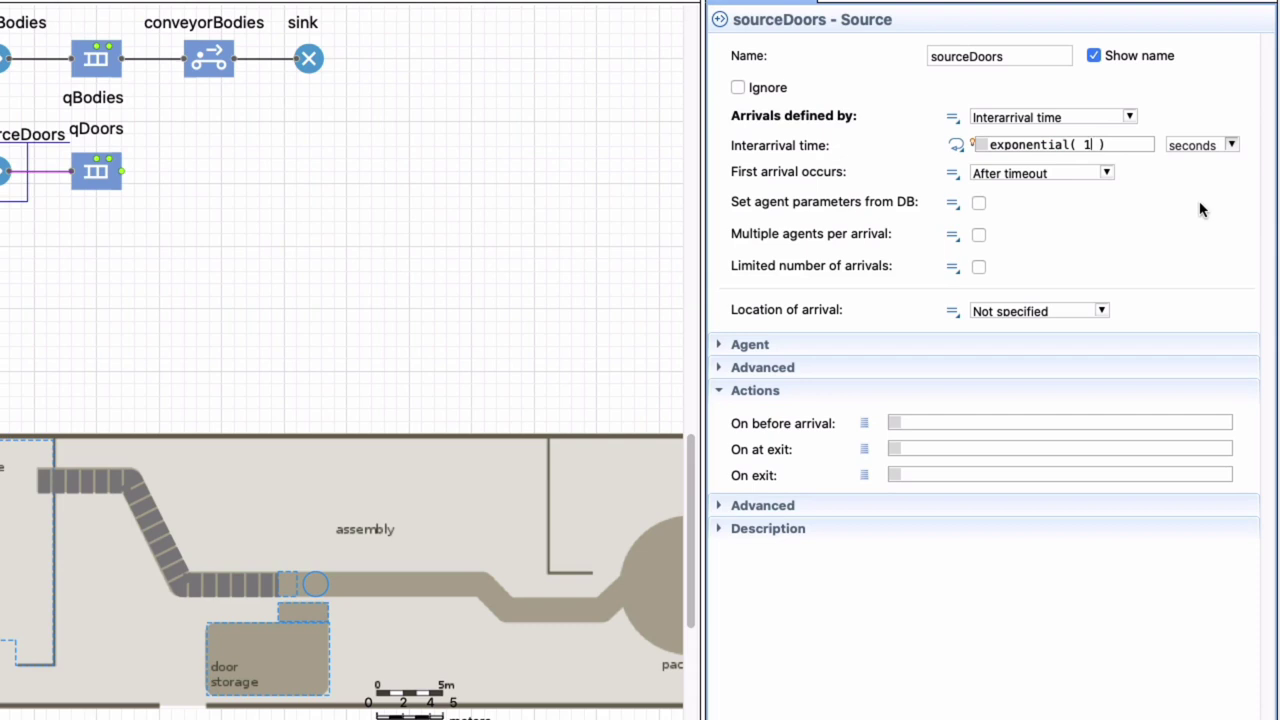
key("BackSpace")
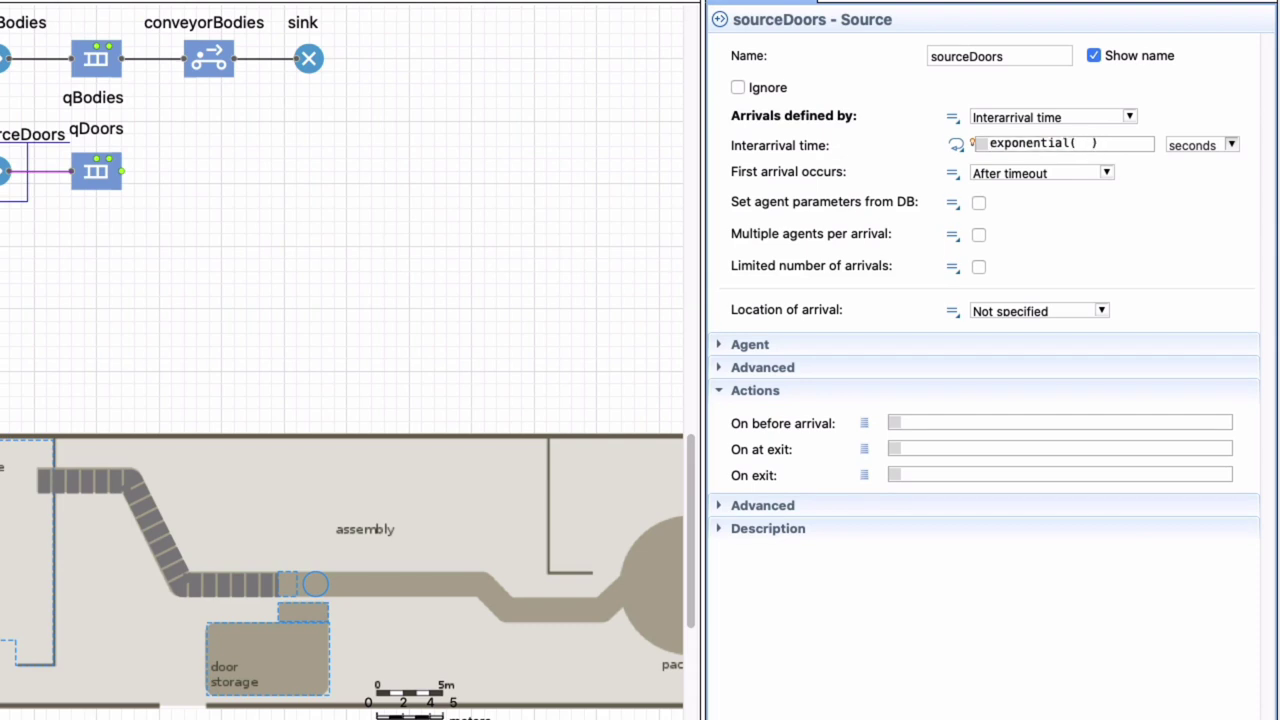
type("0.25")
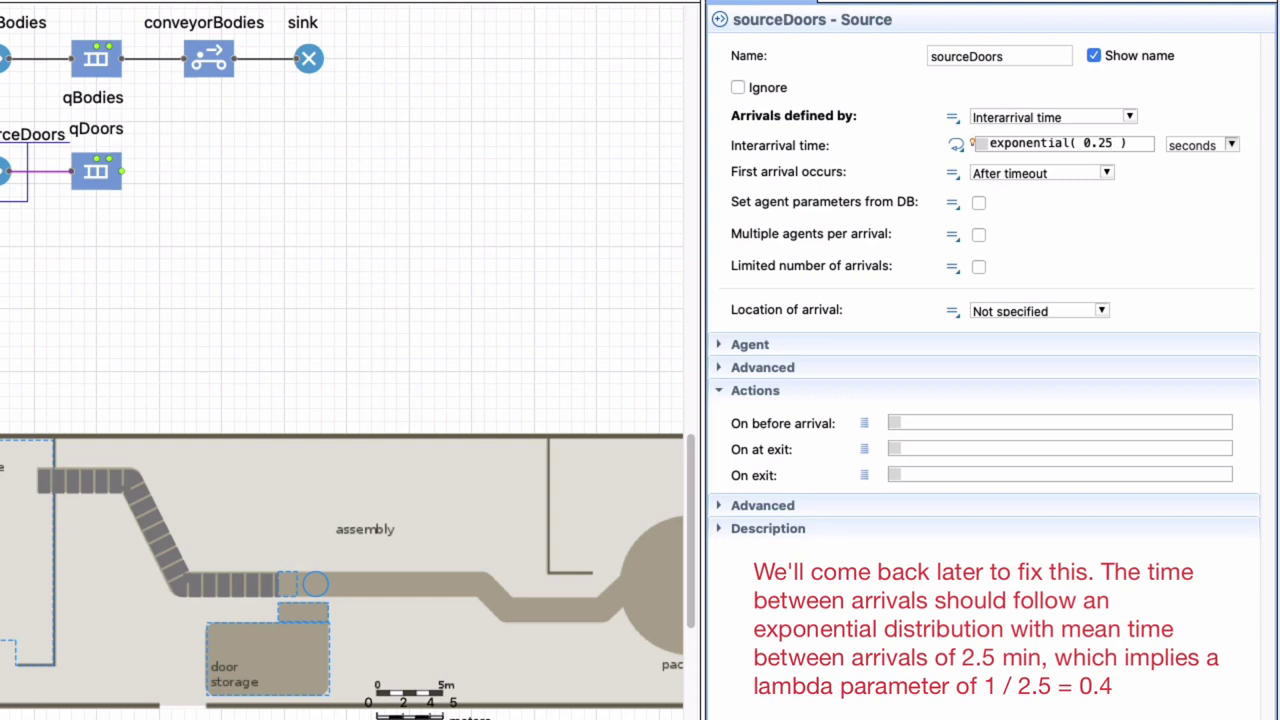
left_click(1231, 146)
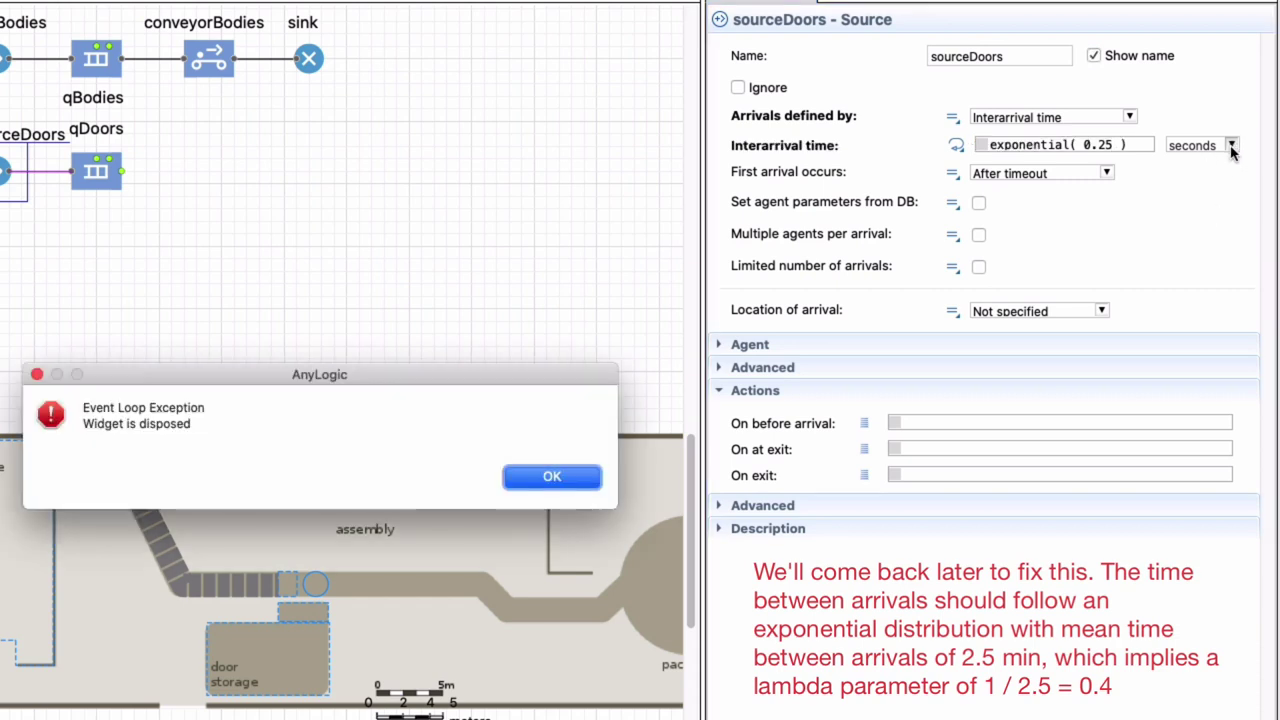
left_click(540, 480)
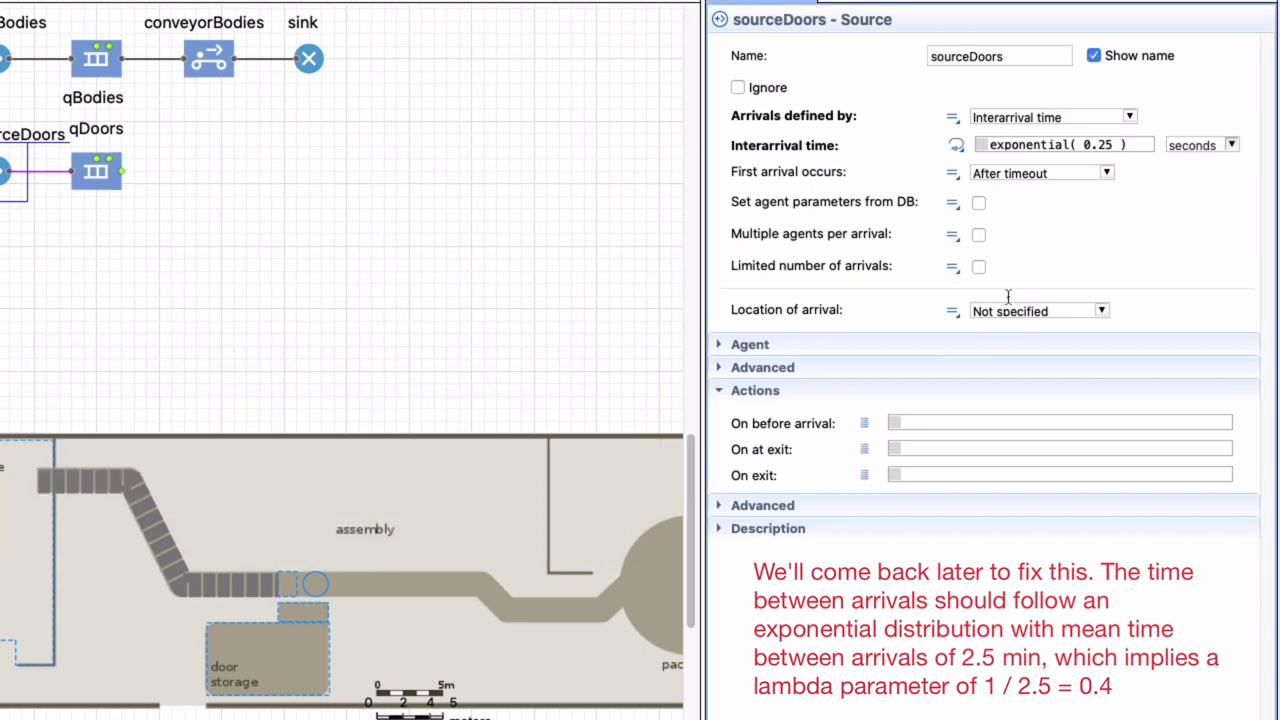
left_click(1205, 146)
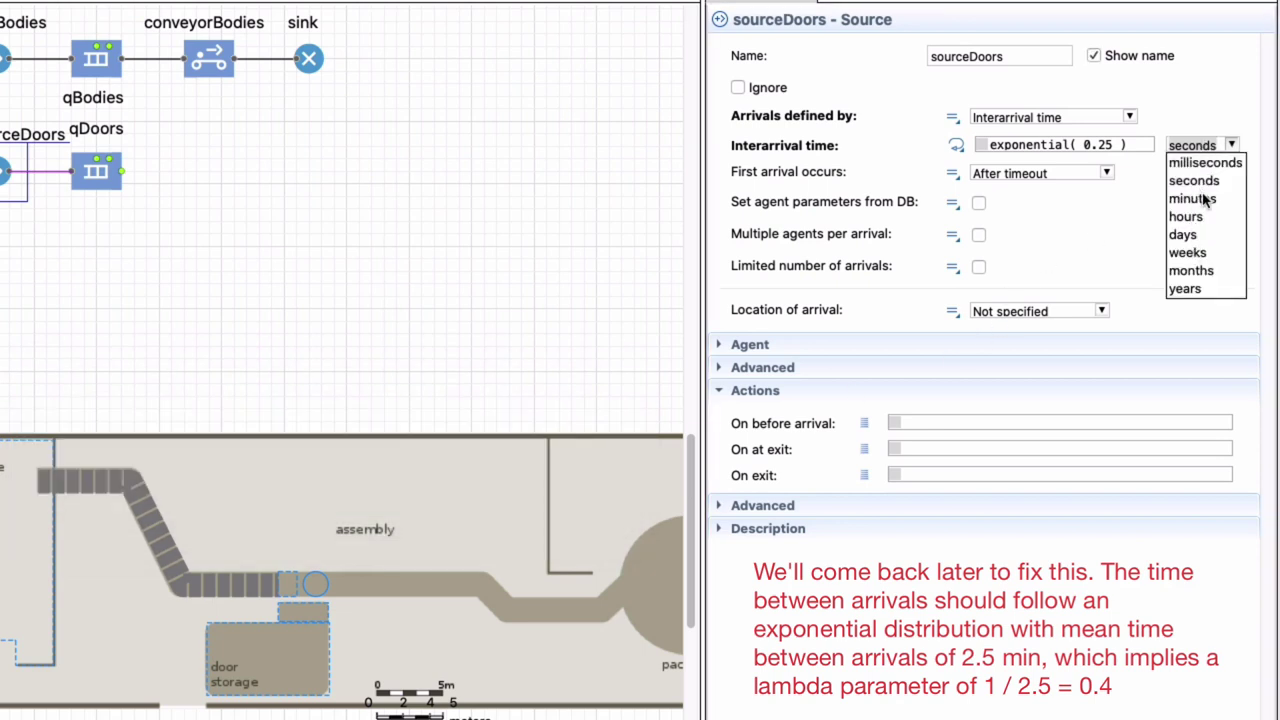
left_click(1207, 199)
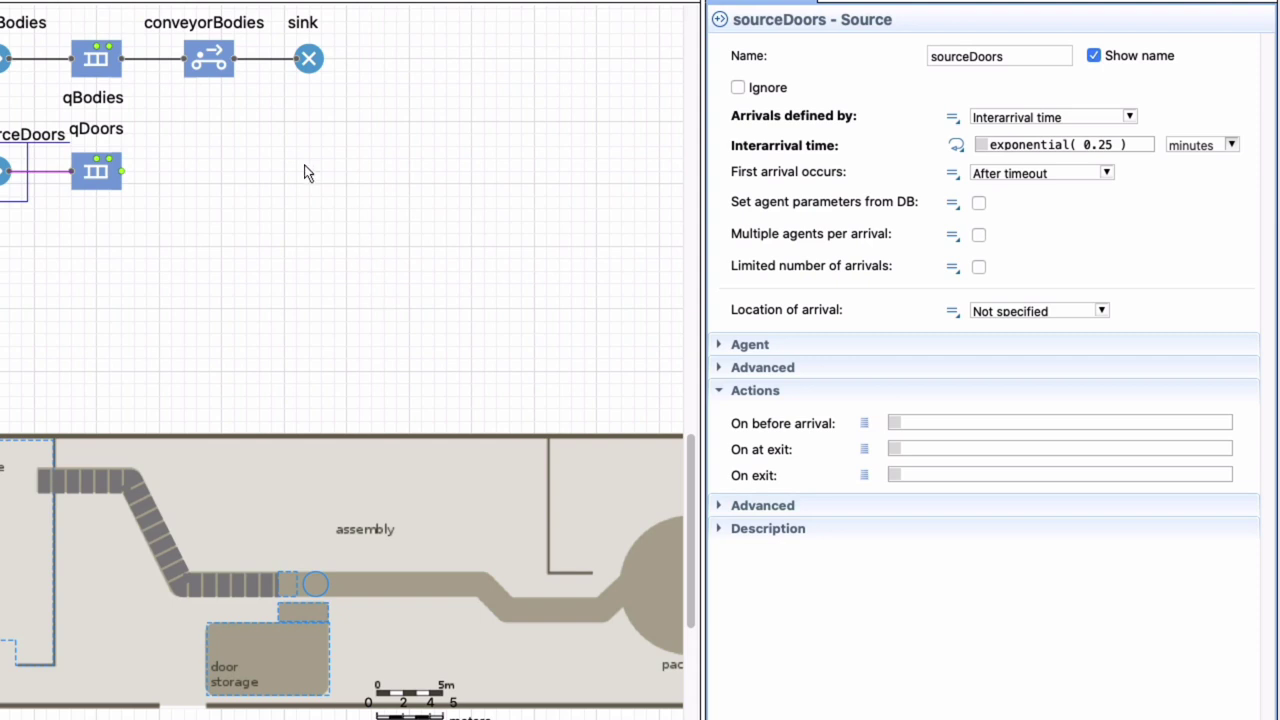
Set the agent location of the qDoors queue to spDoorStorage
left_click(103, 183)
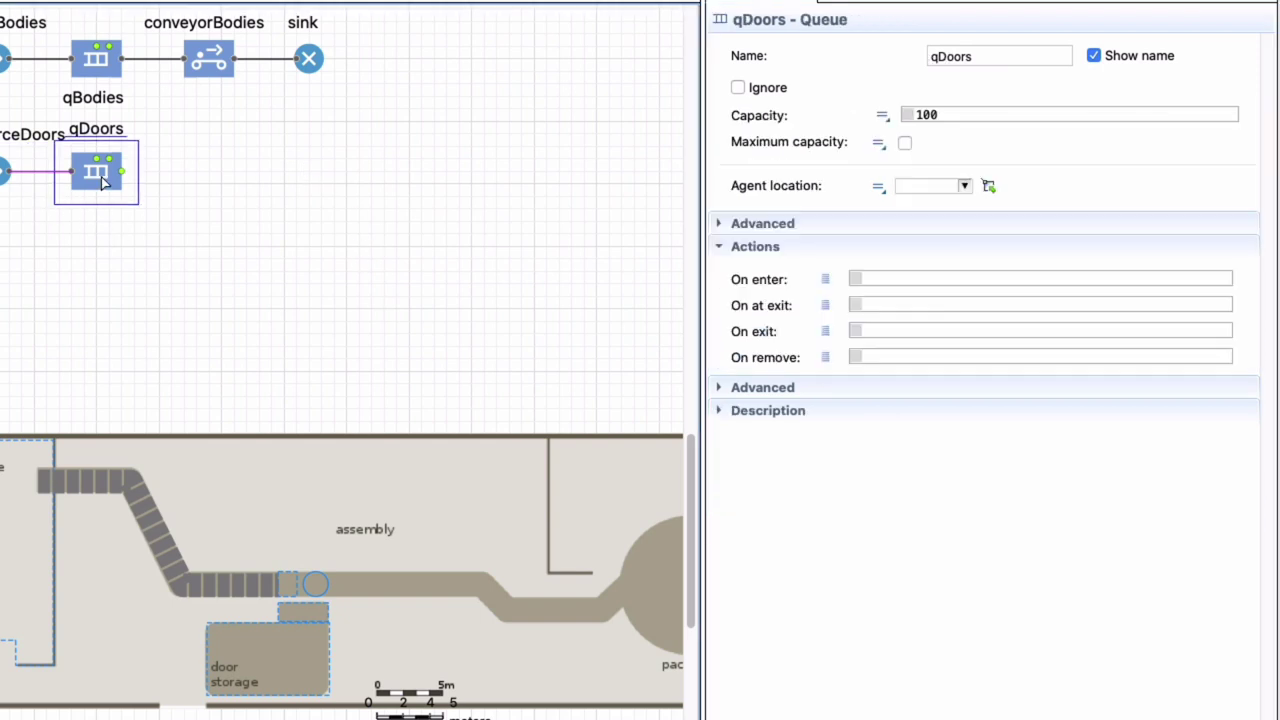
left_click(965, 188)
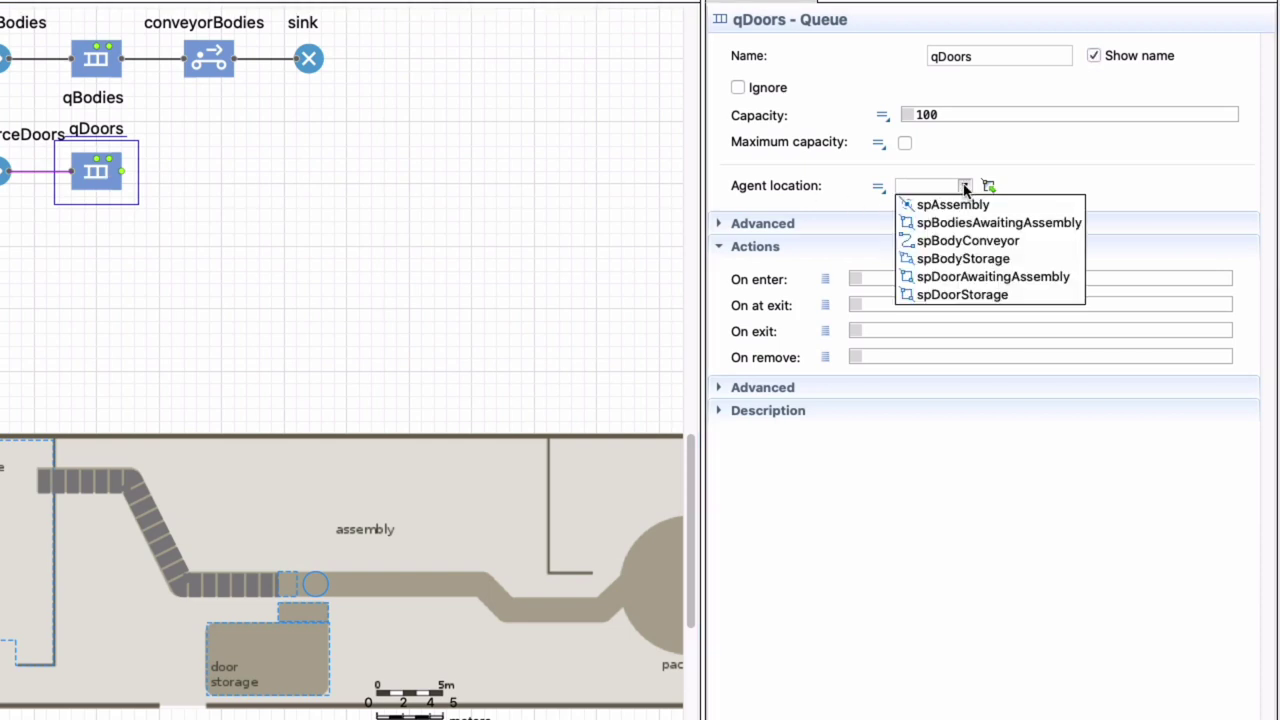
left_click(963, 298)
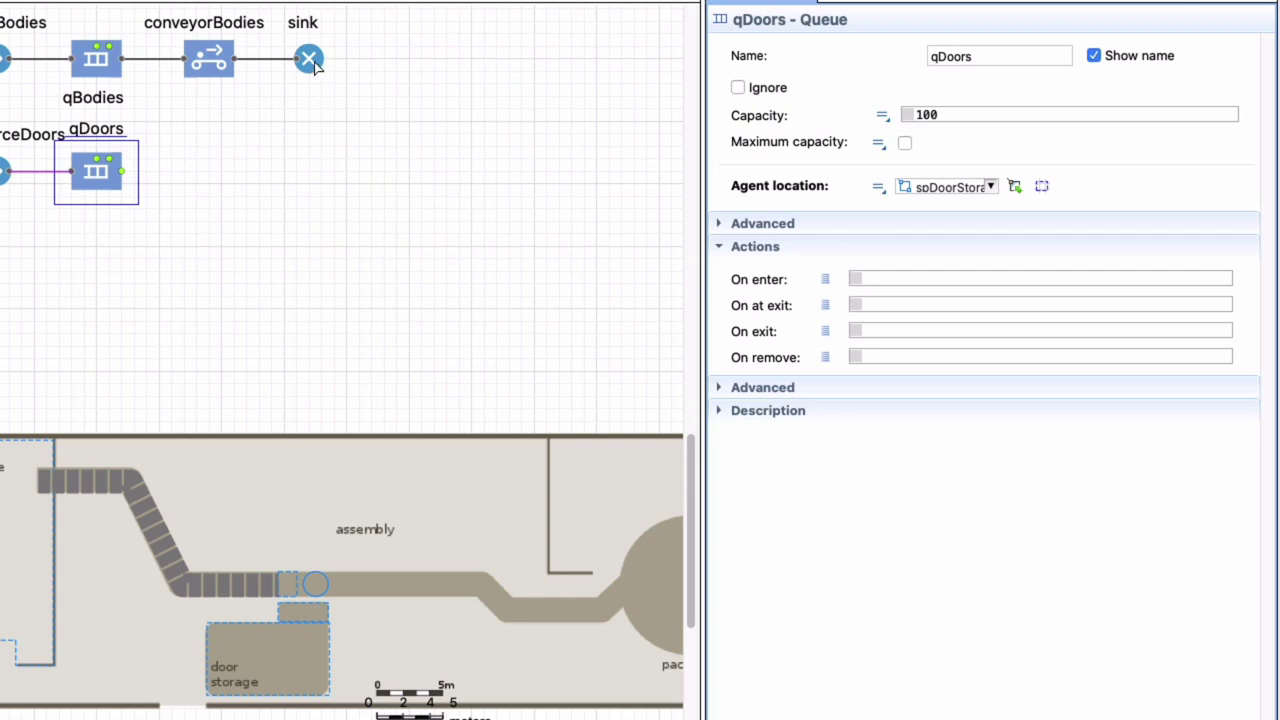
Move the sink farther from conveyorBodies and insert an Assembler block between them, connected to both
left_click_drag(318, 64, 468, 62)
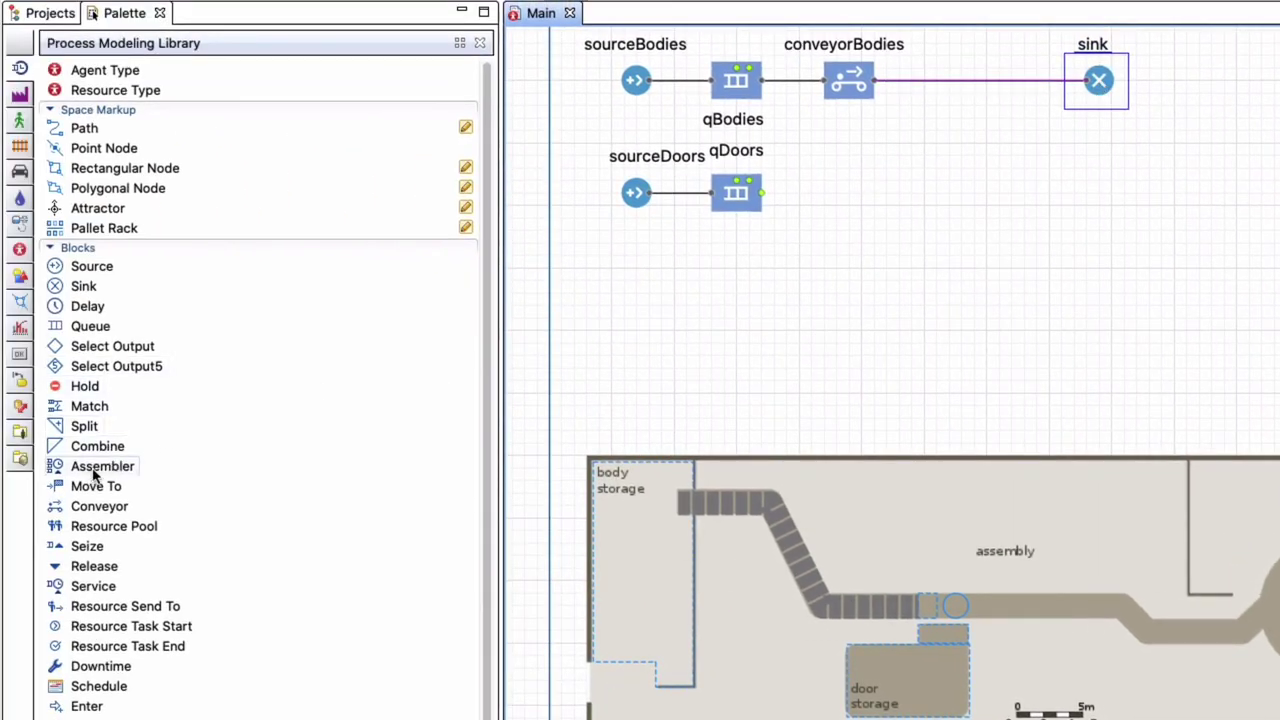
mouse_move(93, 473)
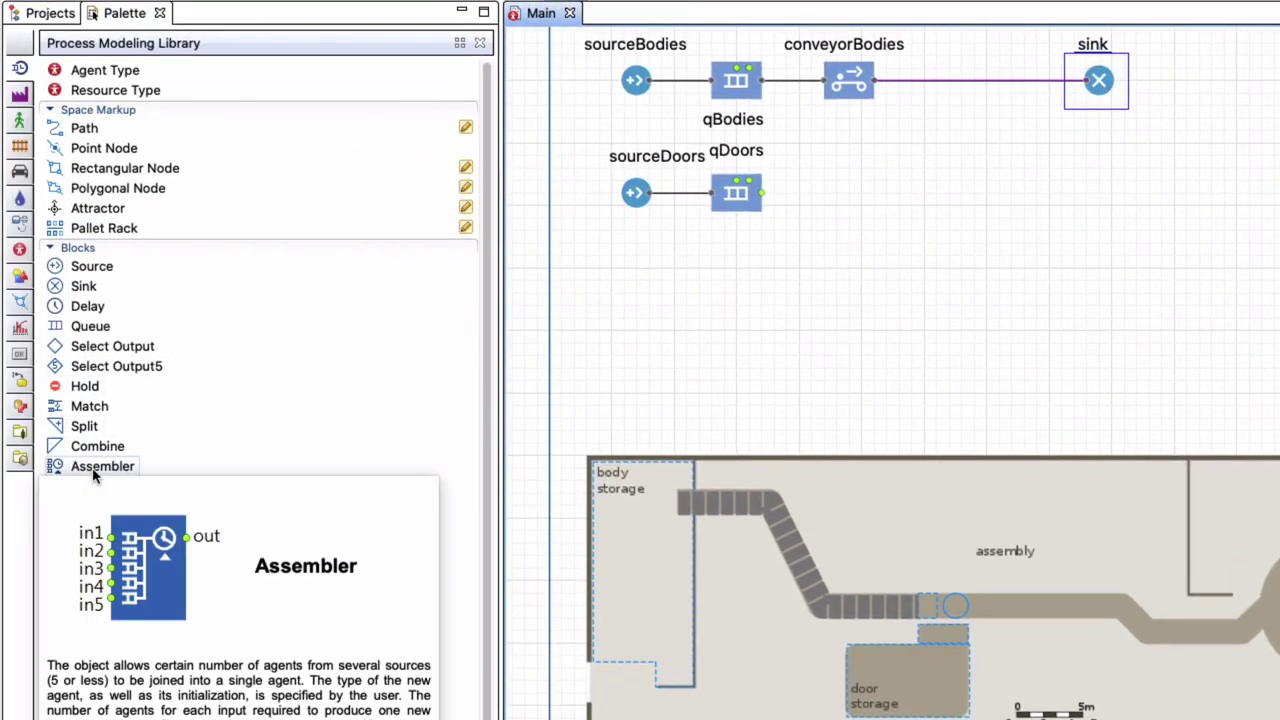
left_click_drag(93, 475, 978, 100)
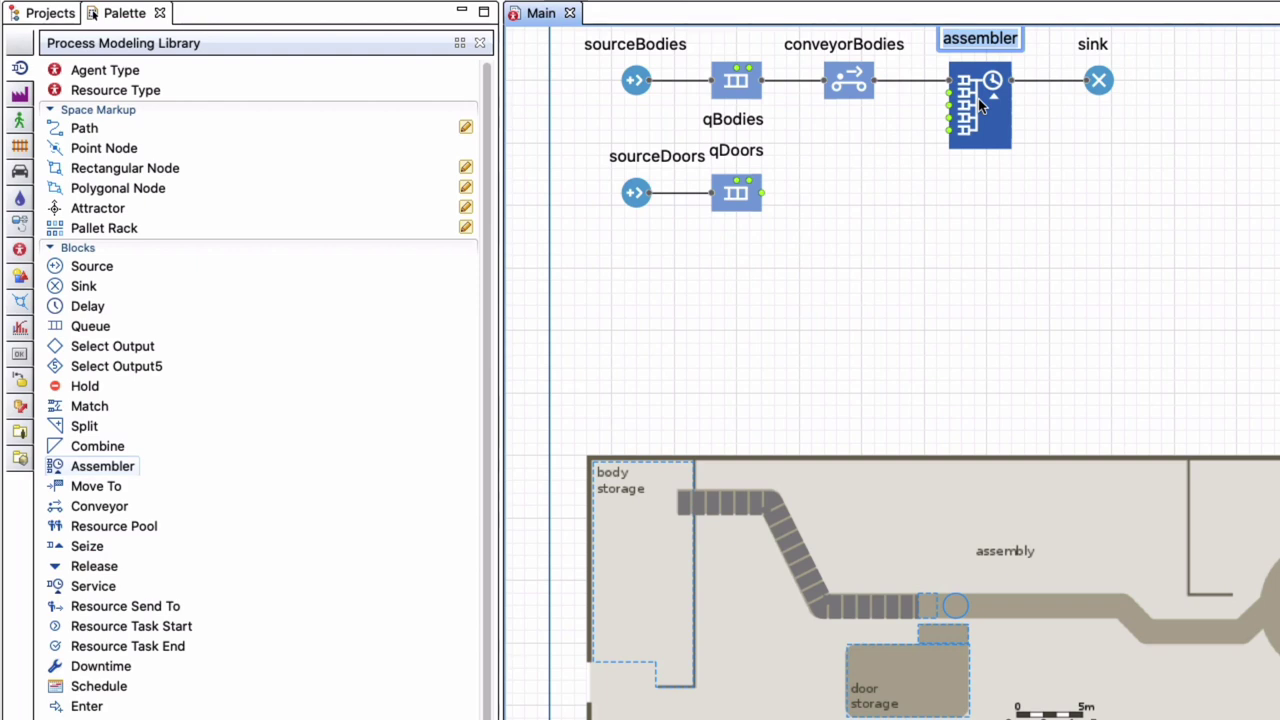
left_click(978, 98)
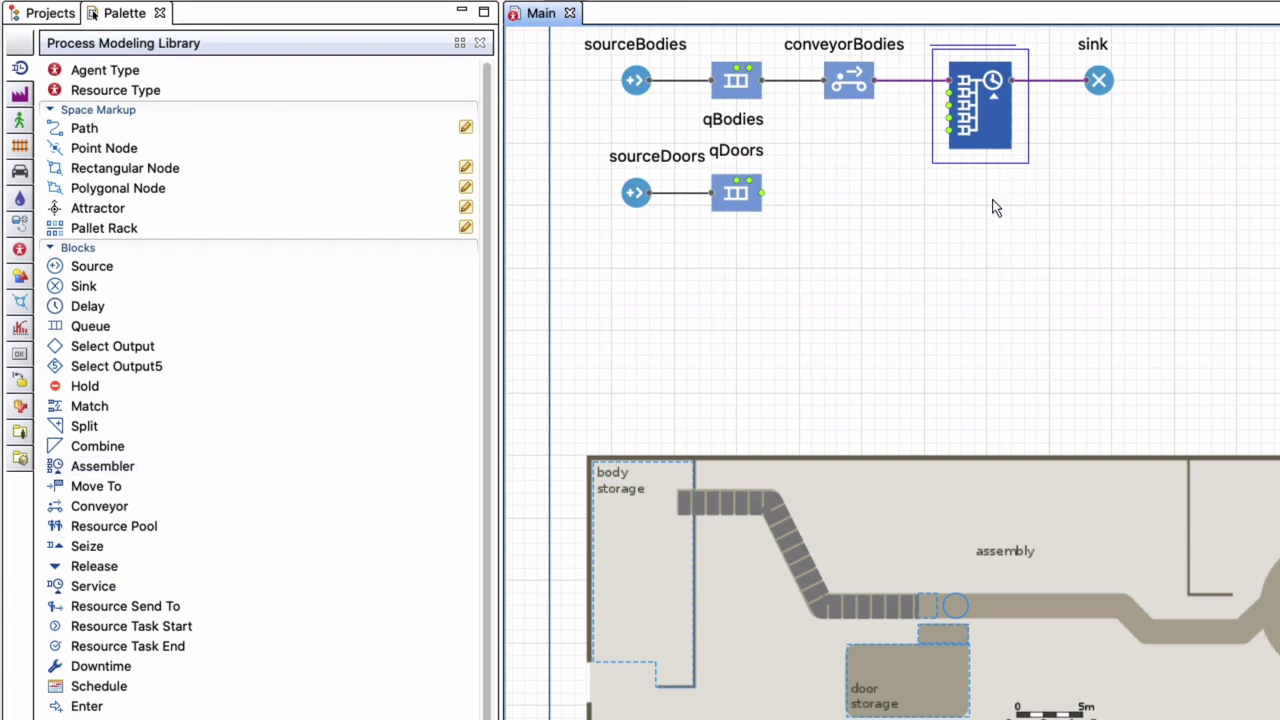
Reposition the assembler block's name label so it sits just above the block
scroll(998, 208, "up", 1)
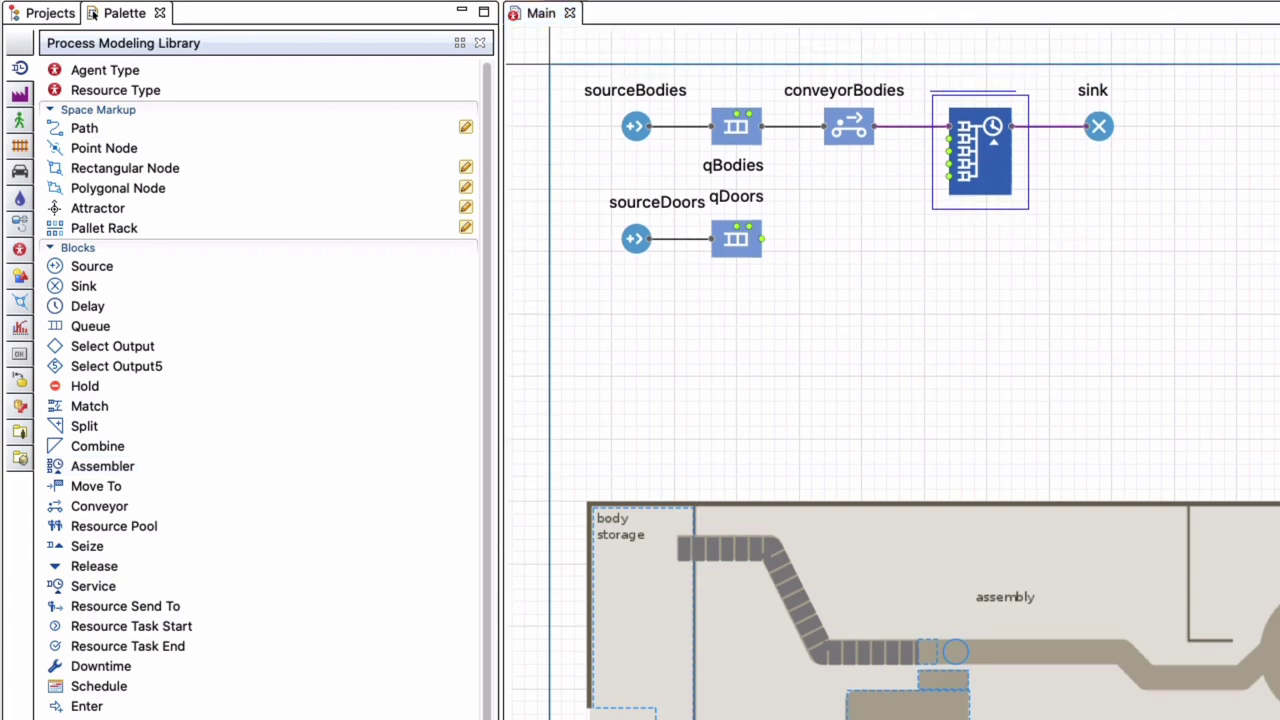
left_click(1034, 266)
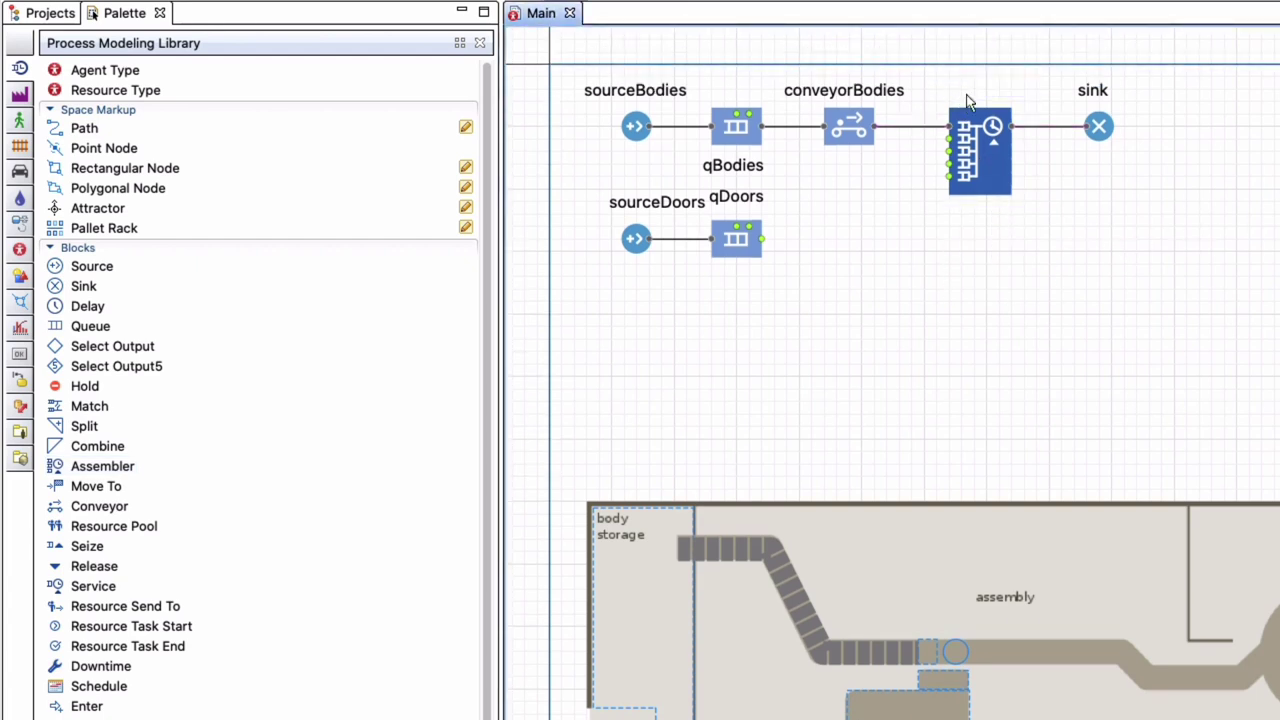
left_click(975, 148)
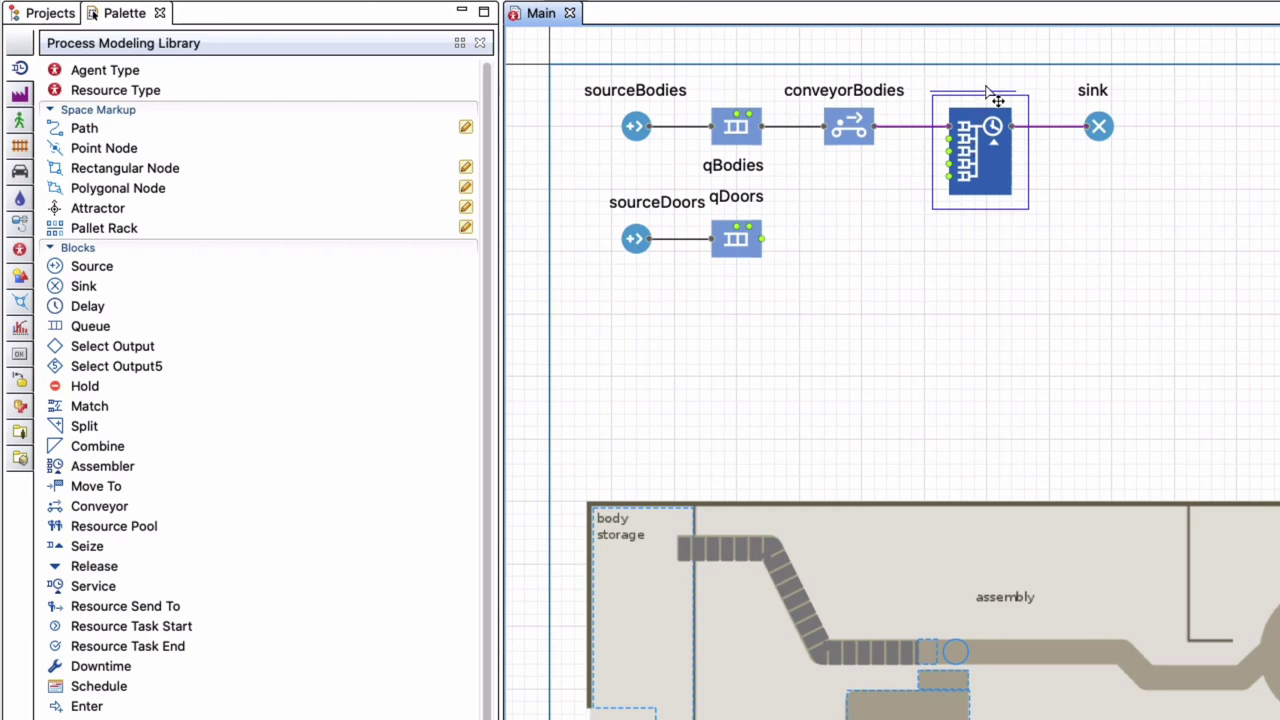
left_click_drag(995, 100, 1007, 105)
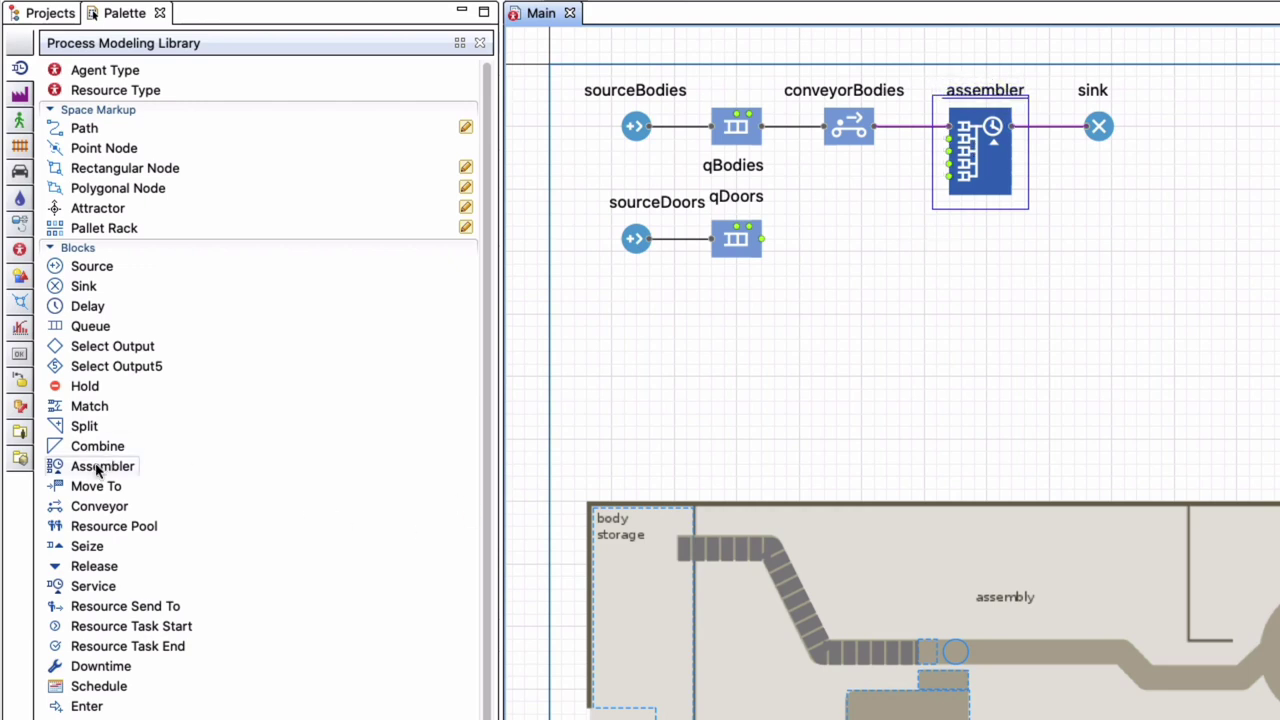
Connect the output of qDoors to the second input port of the assembler
mouse_move(98, 470)
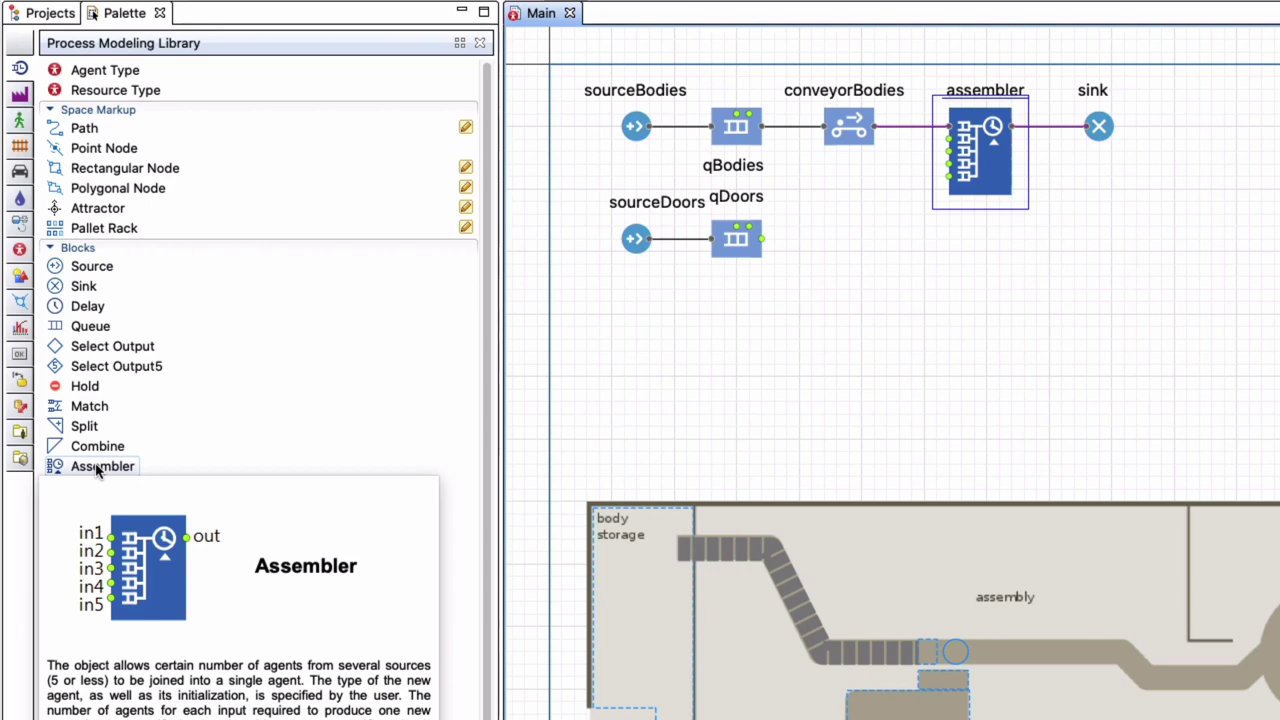
left_click(888, 360)
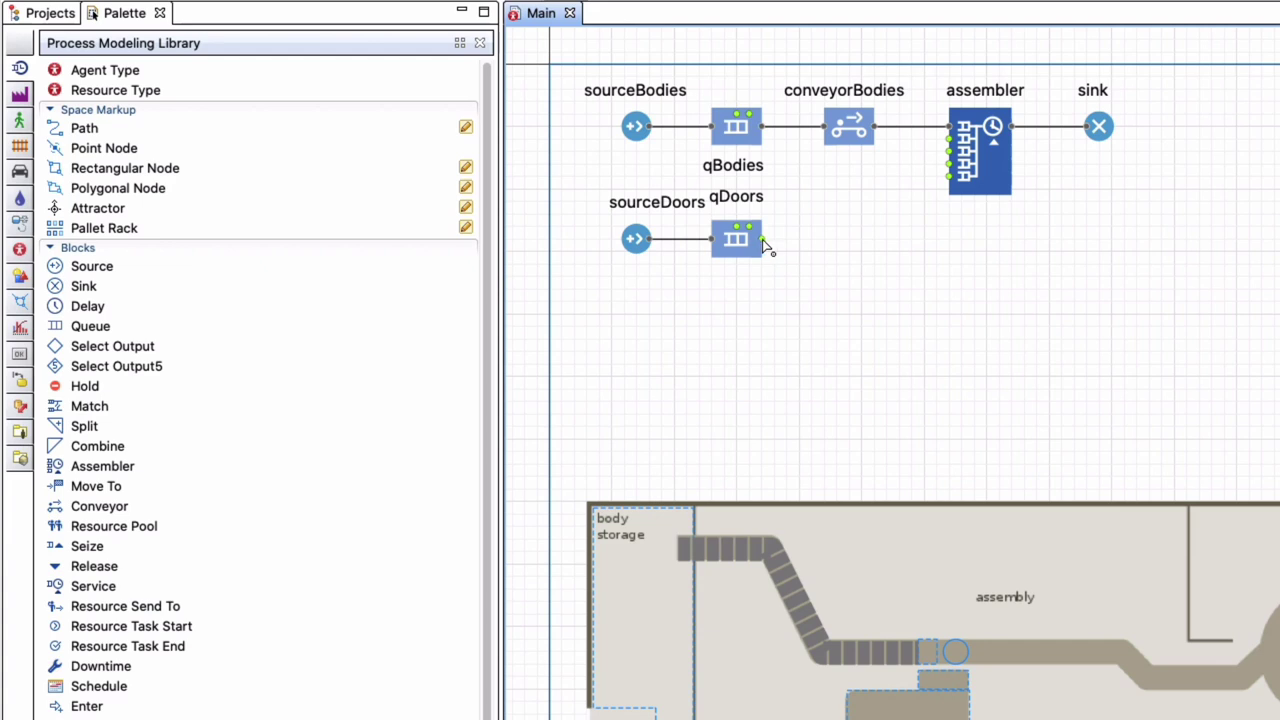
left_click_drag(763, 240, 953, 146)
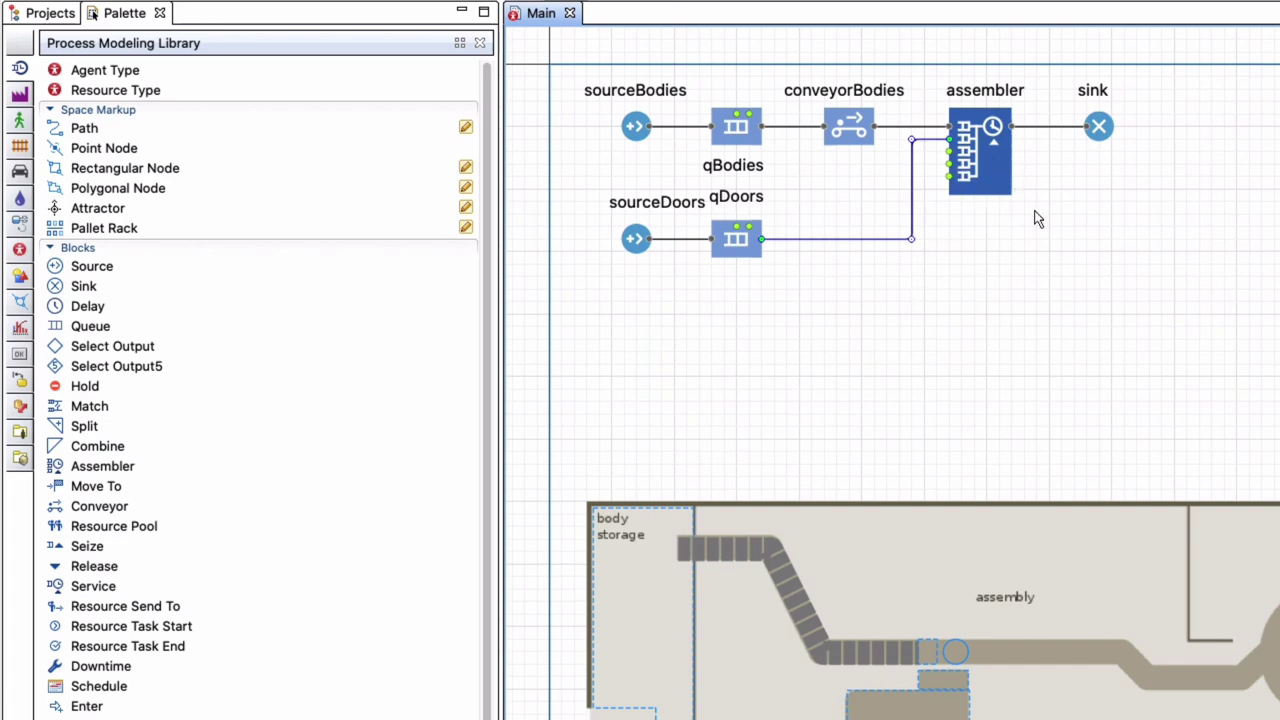
Examine the assembler's input quantities, new agent, resource and delay settings and its animation location options
left_click(988, 168)
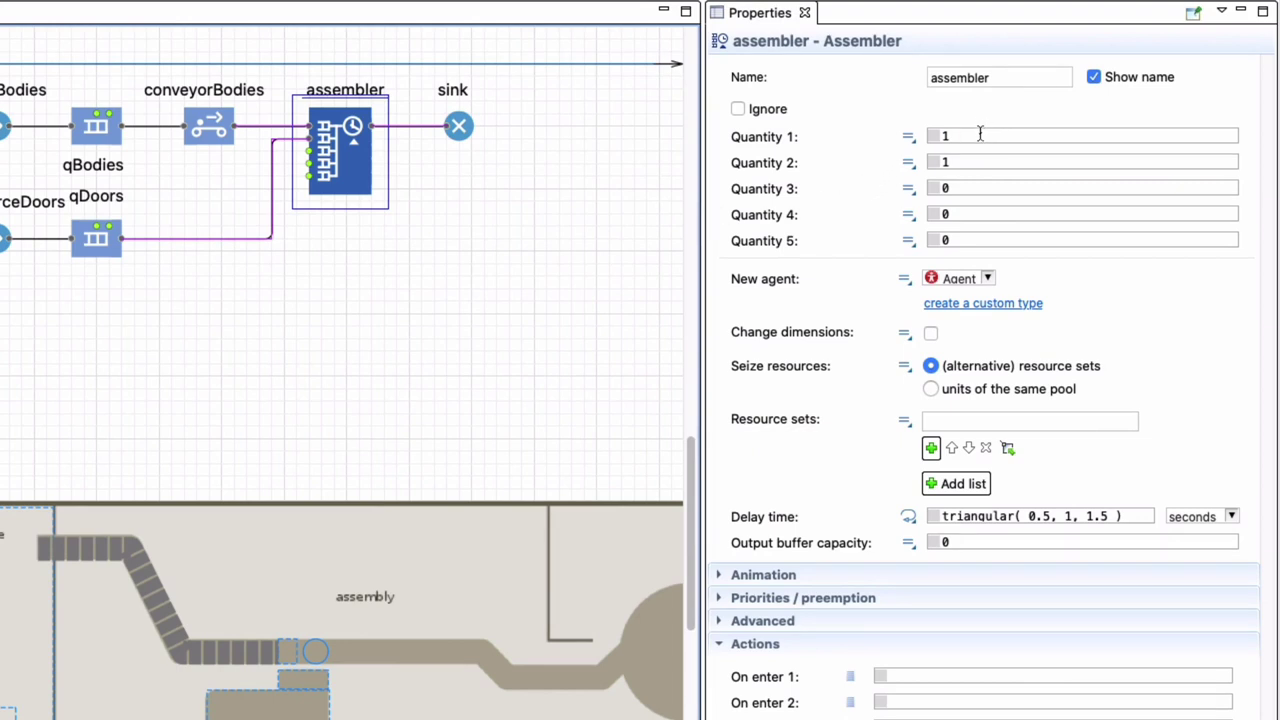
mouse_move(771, 136)
left_click(720, 575)
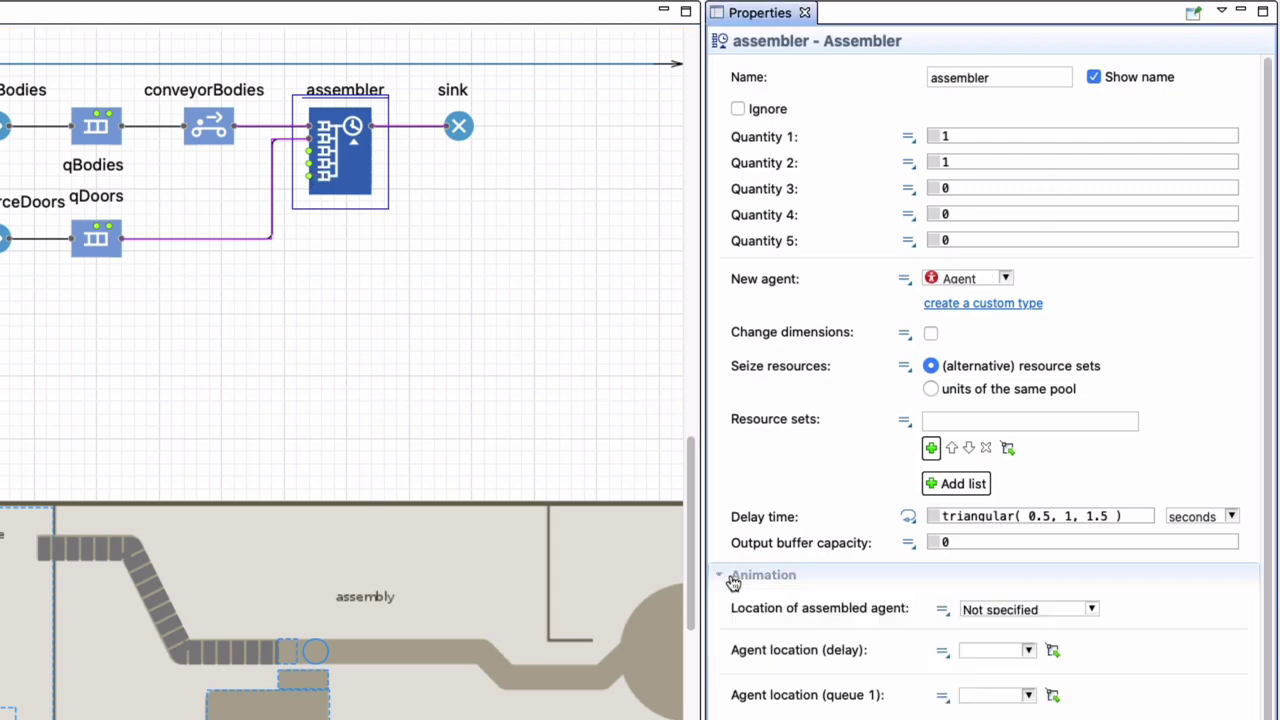
scroll(893, 440, "down", 2)
scroll(893, 440, "down", 2)
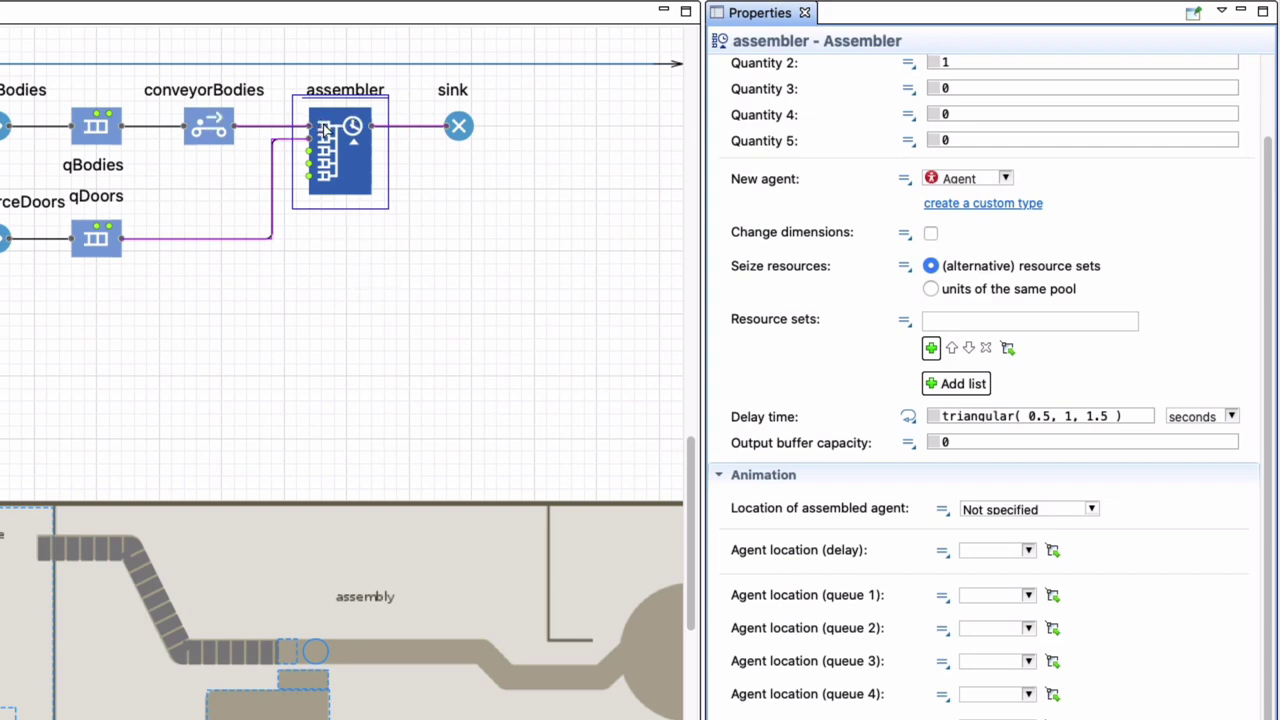
scroll(937, 163, "up", 4)
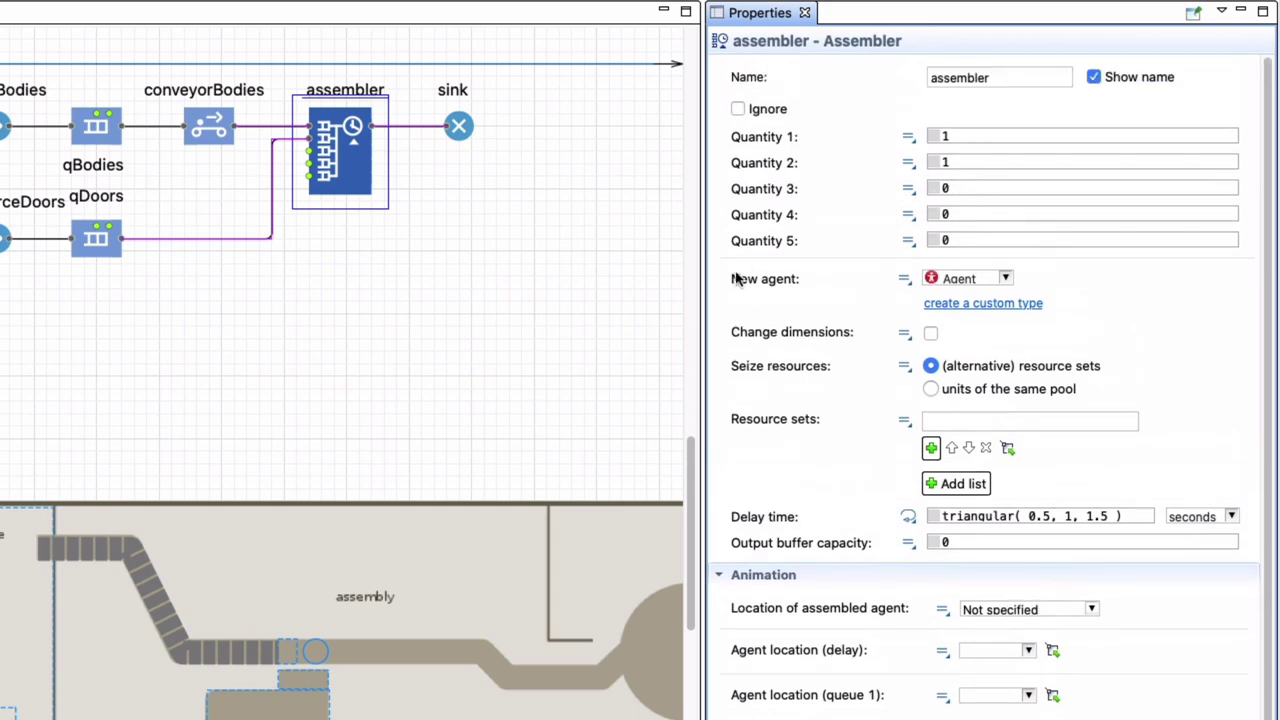
mouse_move(736, 279)
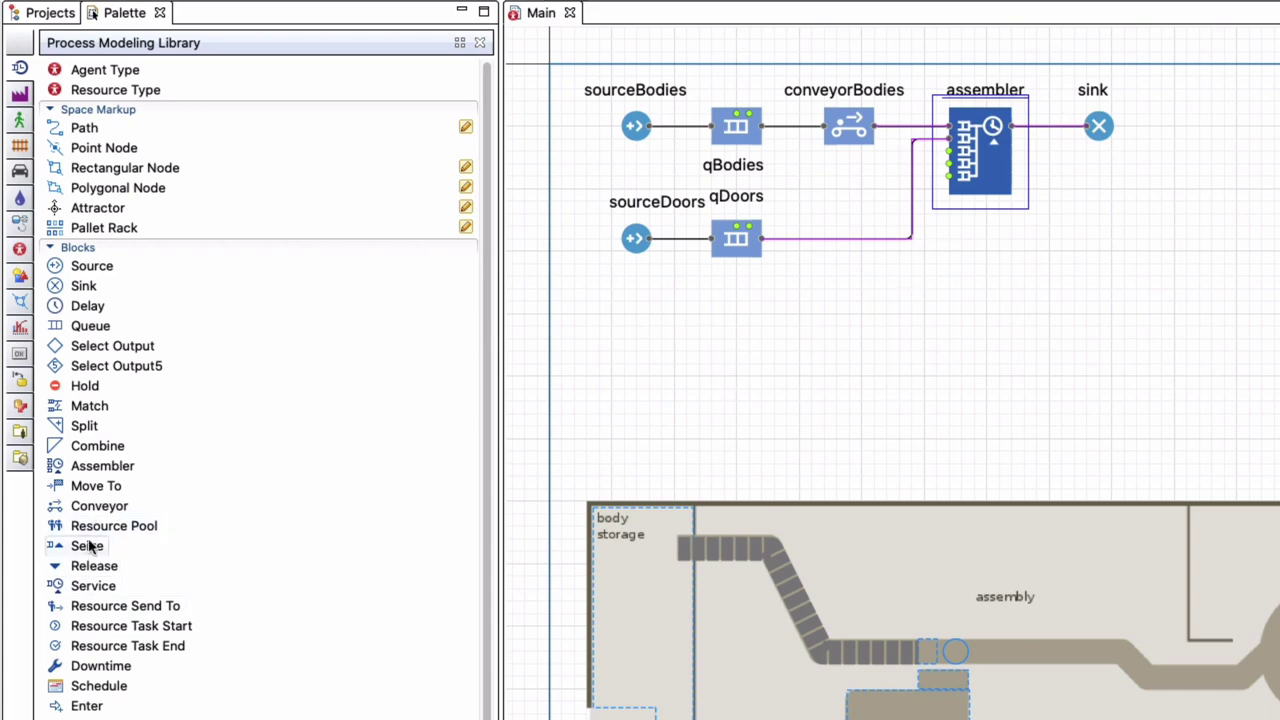
mouse_move(91, 549)
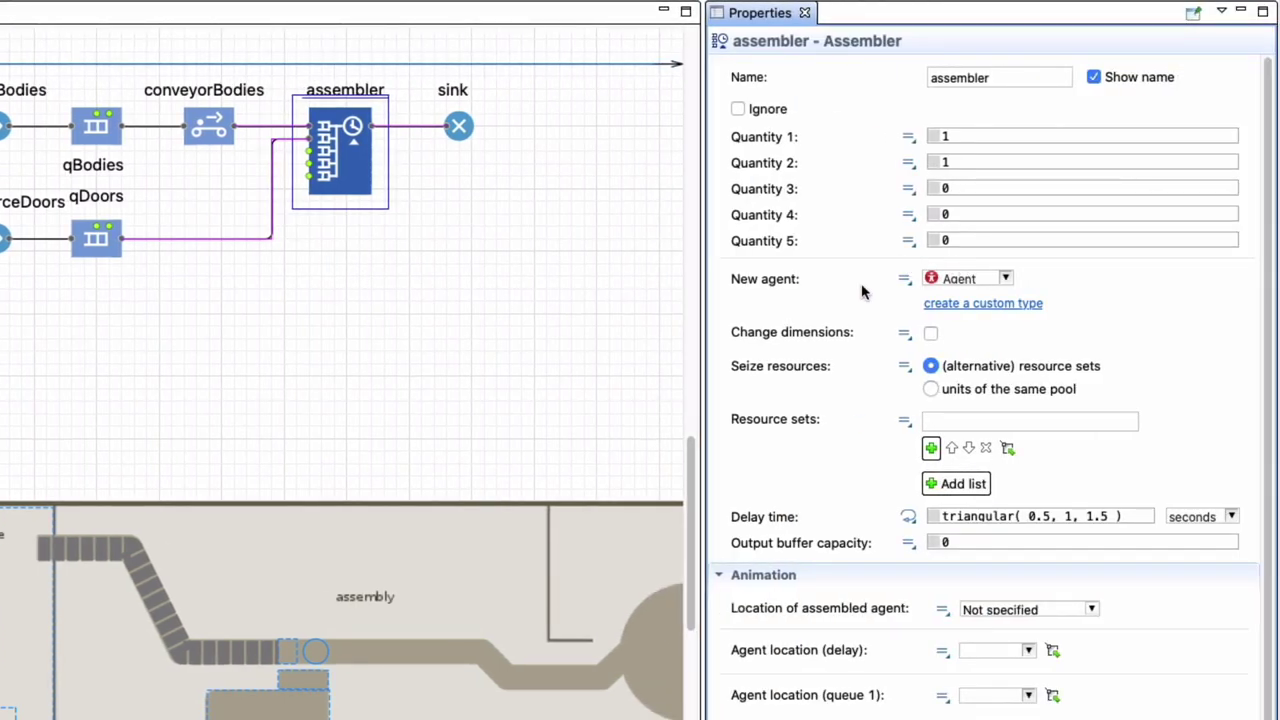
mouse_move(853, 280)
Set the assembler's delay time to a triangular distribution with min 5, max 15 and mode 10, in minutes
scroll(1108, 337, "down", 1)
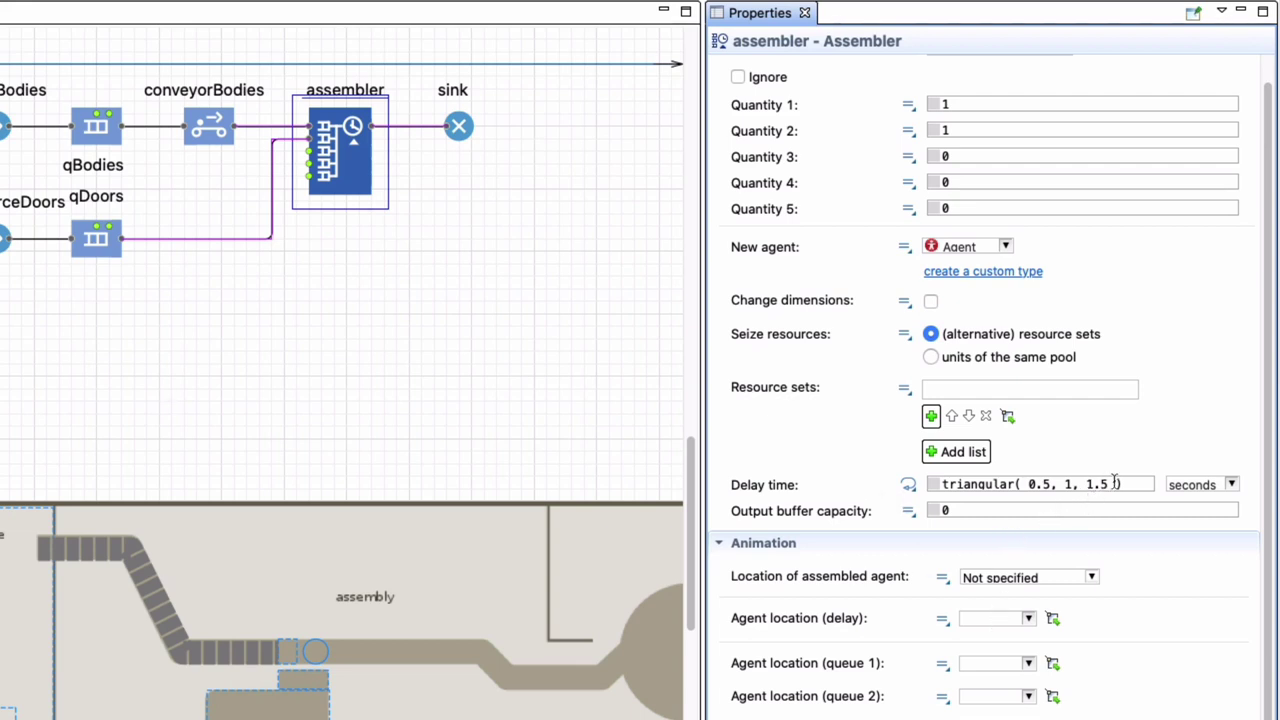
left_click_drag(1112, 484, 1031, 484)
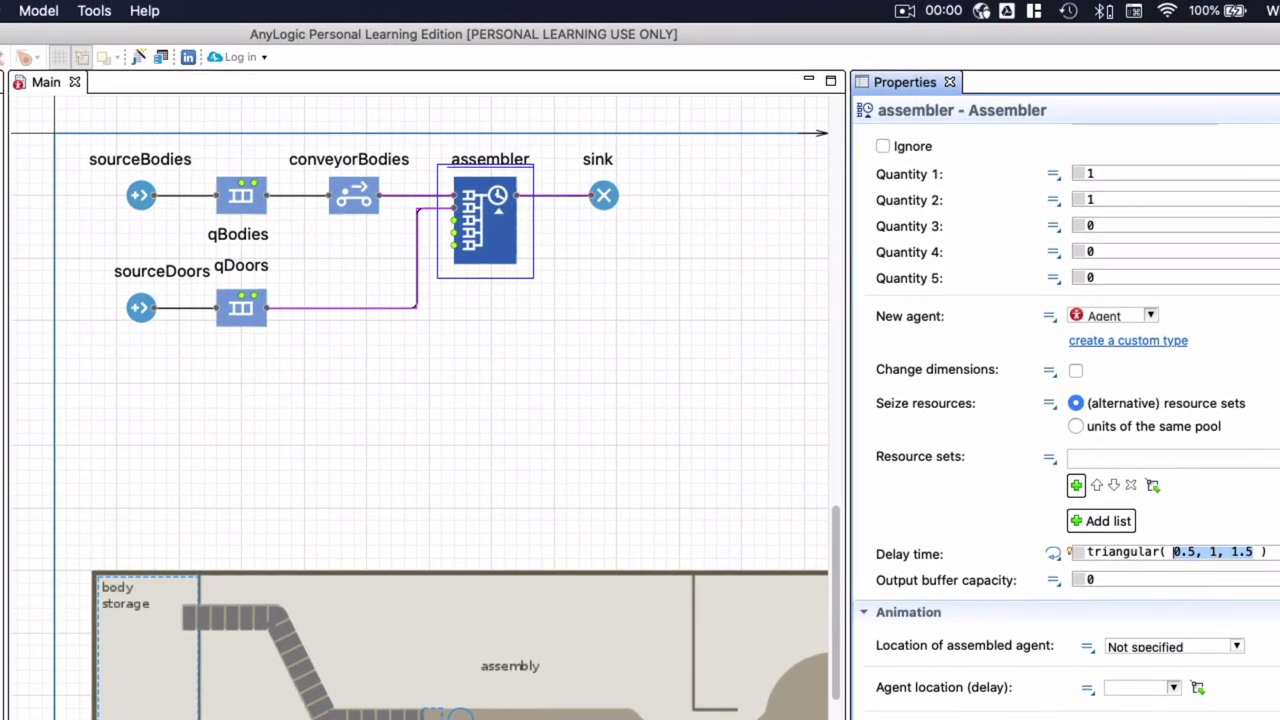
key("ctrl+a")
key("BackSpace")
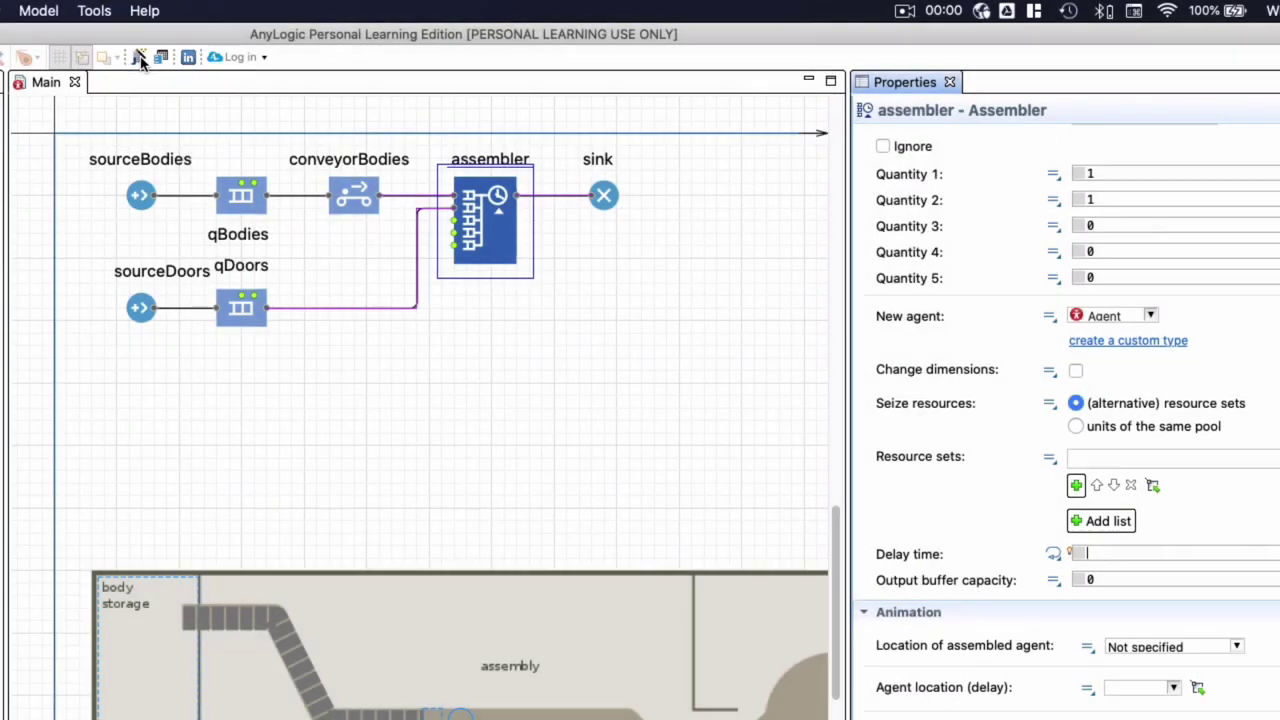
left_click(140, 60)
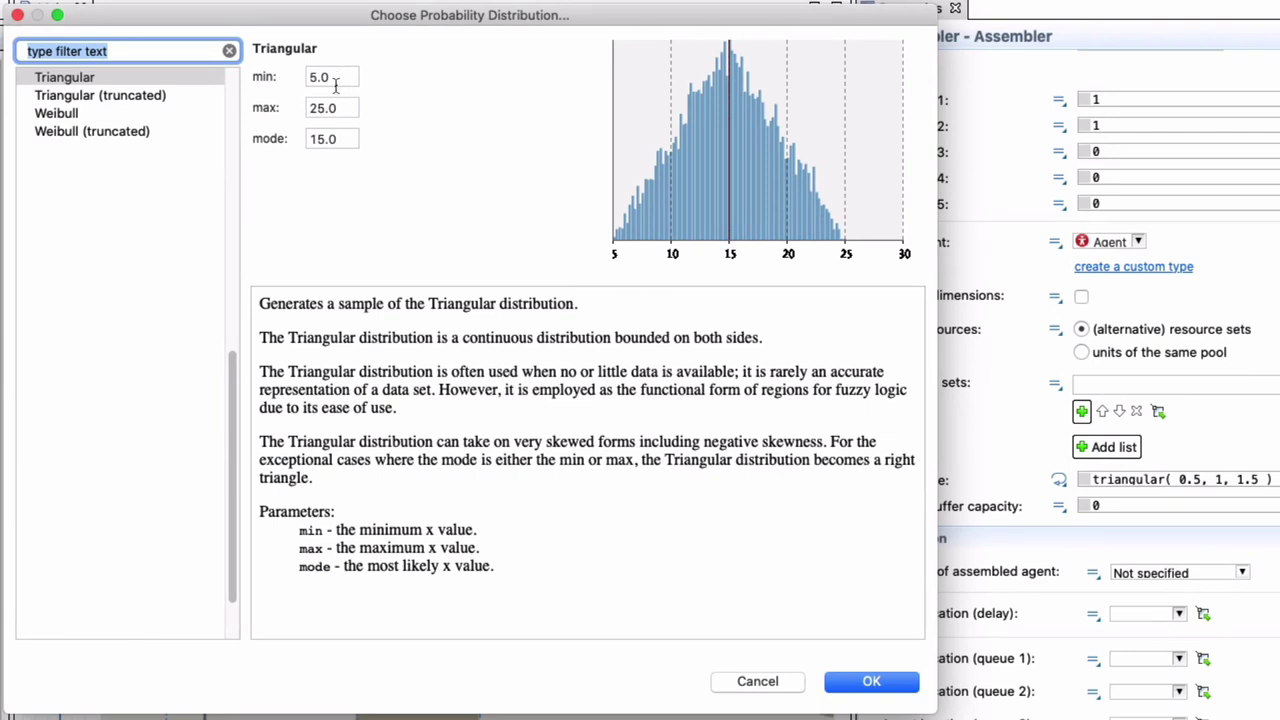
left_click(337, 109)
type("15")
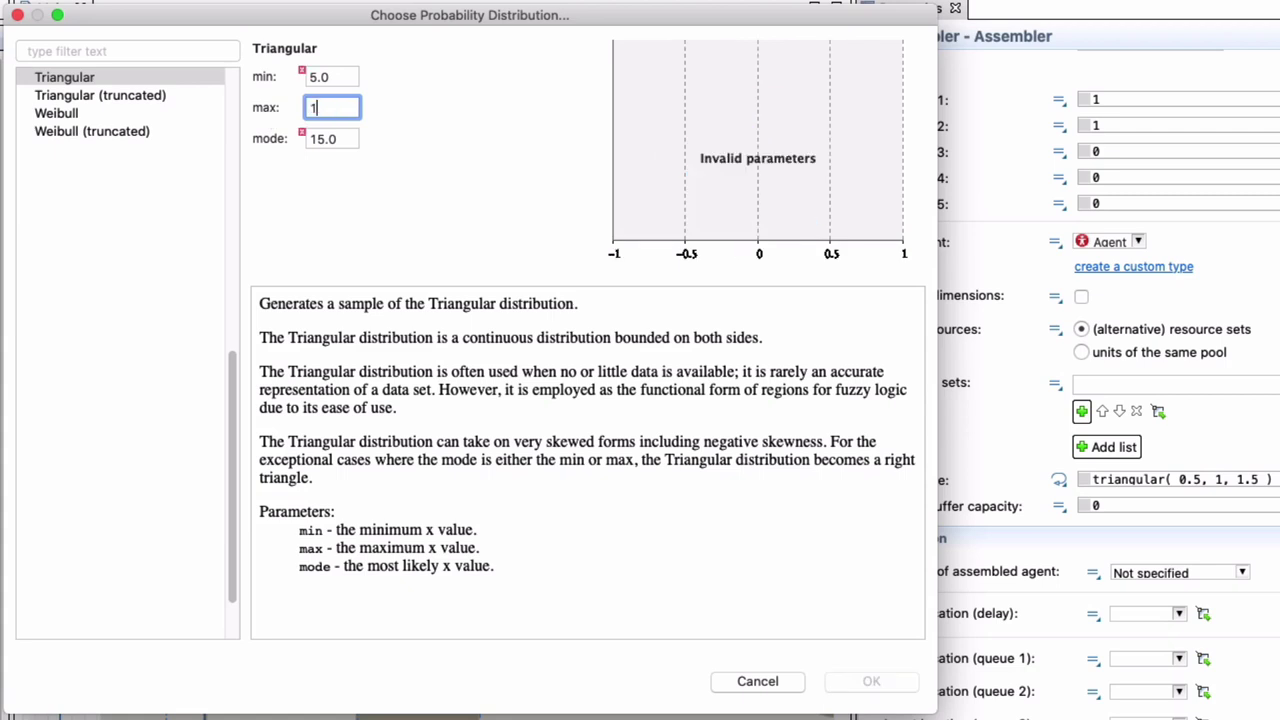
key("Tab")
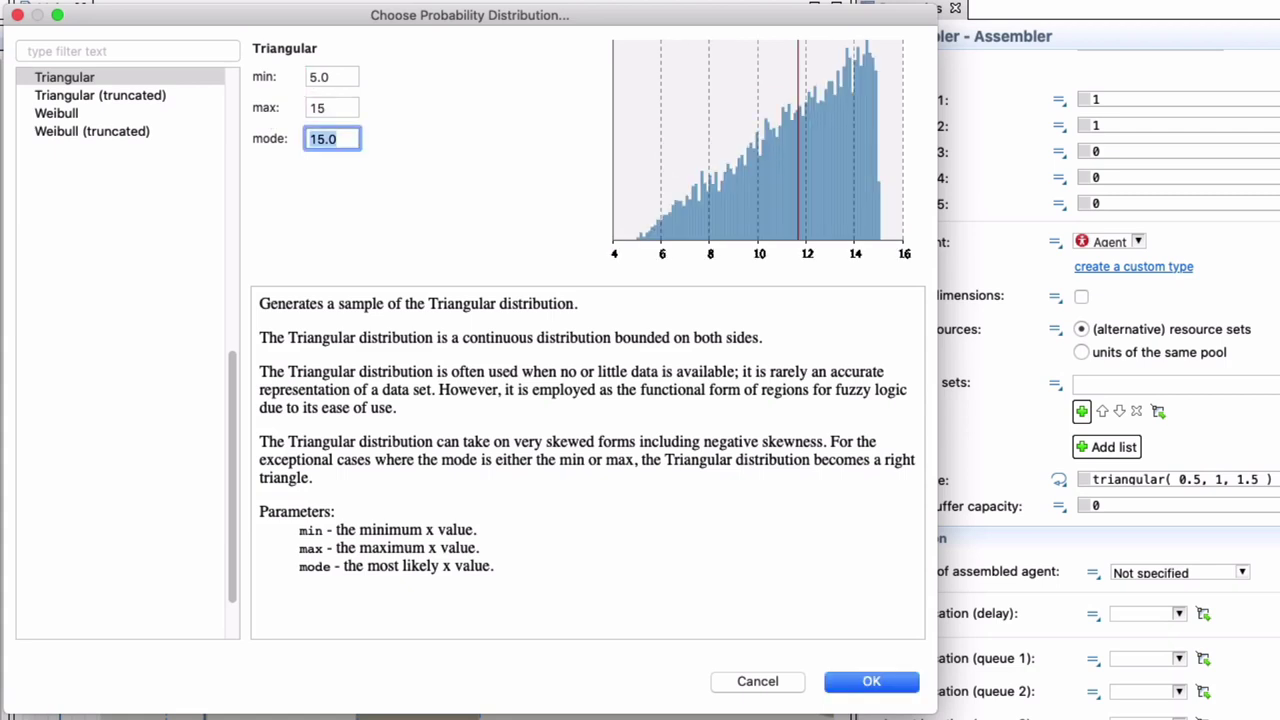
type("10")
key("Tab")
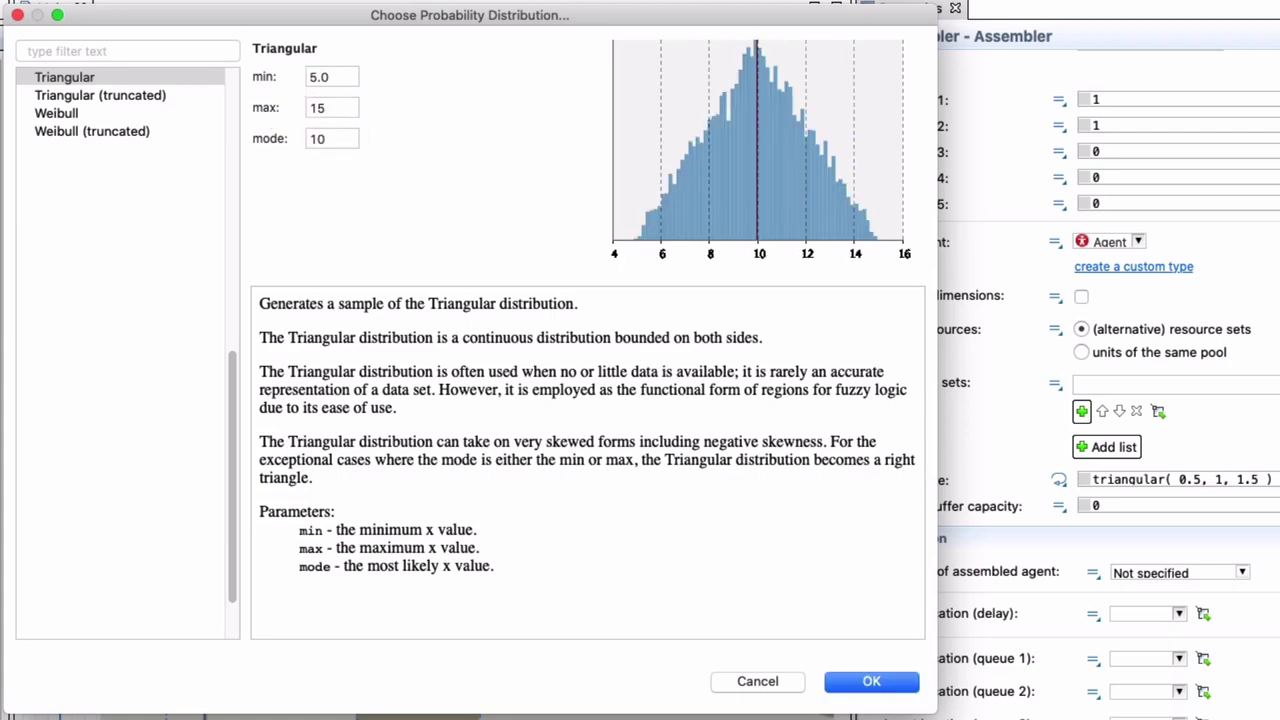
left_click(869, 686)
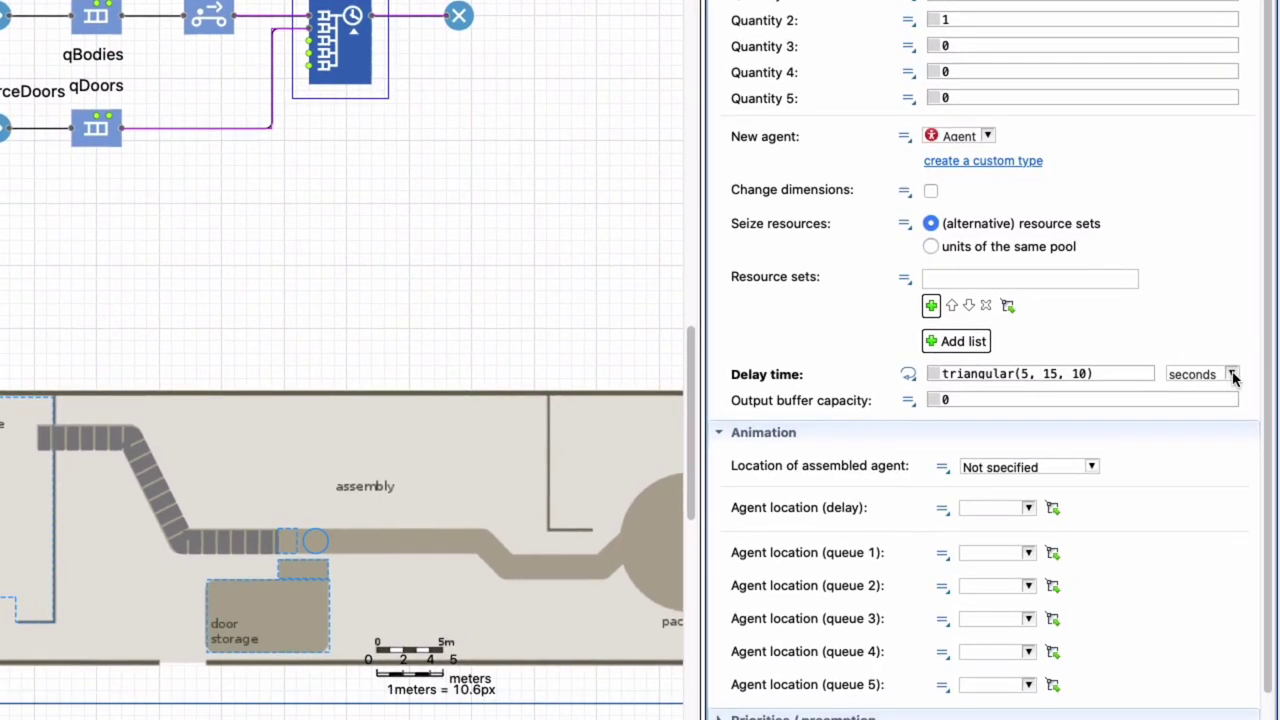
left_click(1232, 374)
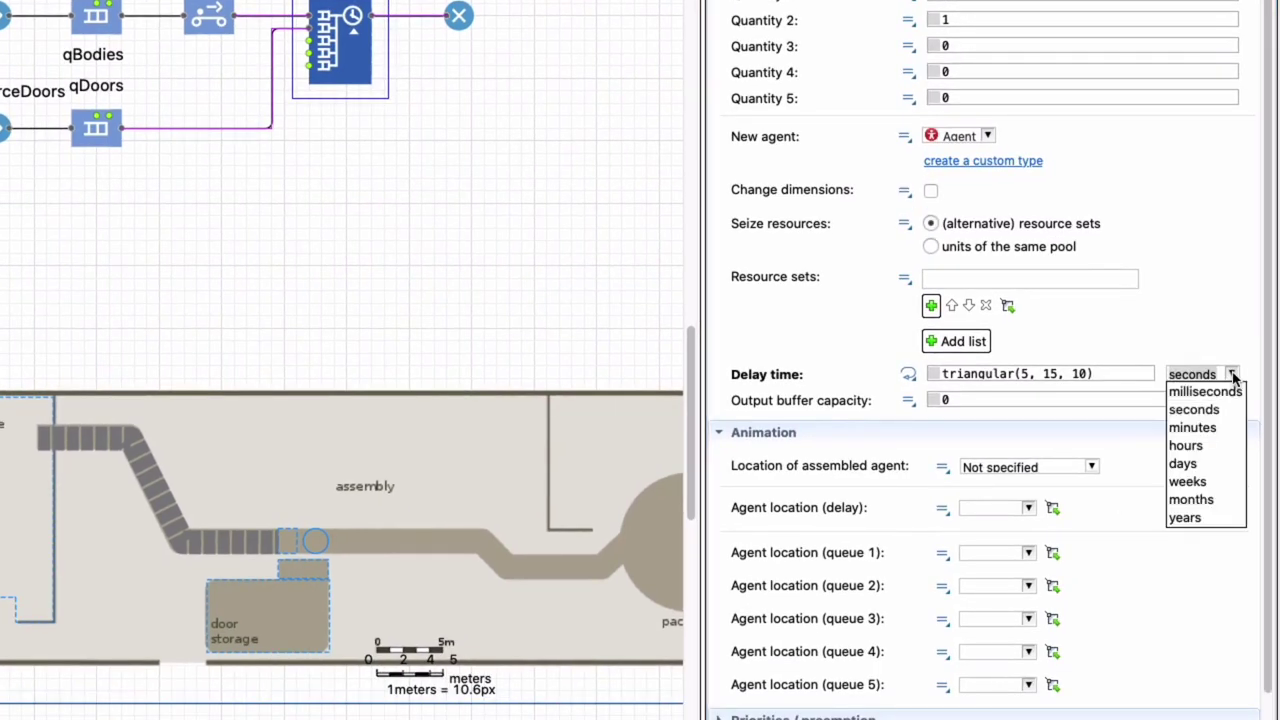
left_click(1201, 429)
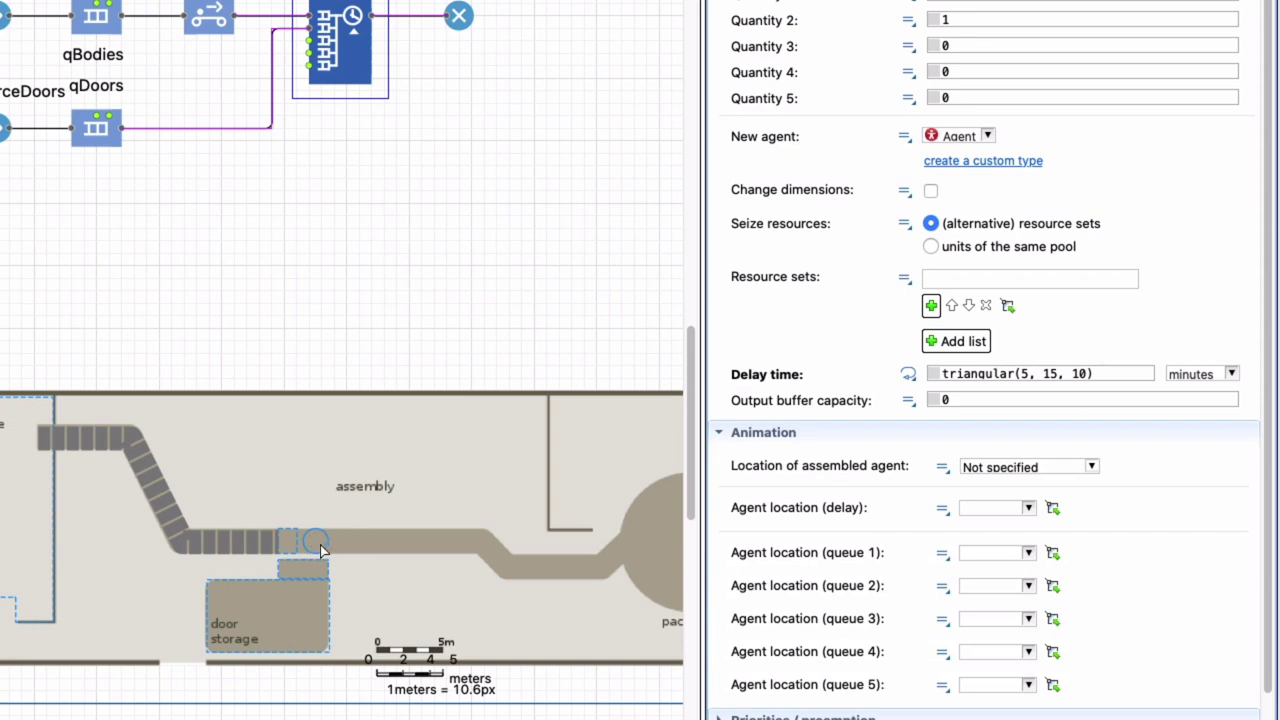
Set the assembler's agent locations to spAssembly for delay, spBodiesAwaitingAssembly for queue 1 and spDoorAwaitingAssembly for queue 2
left_click(1028, 509)
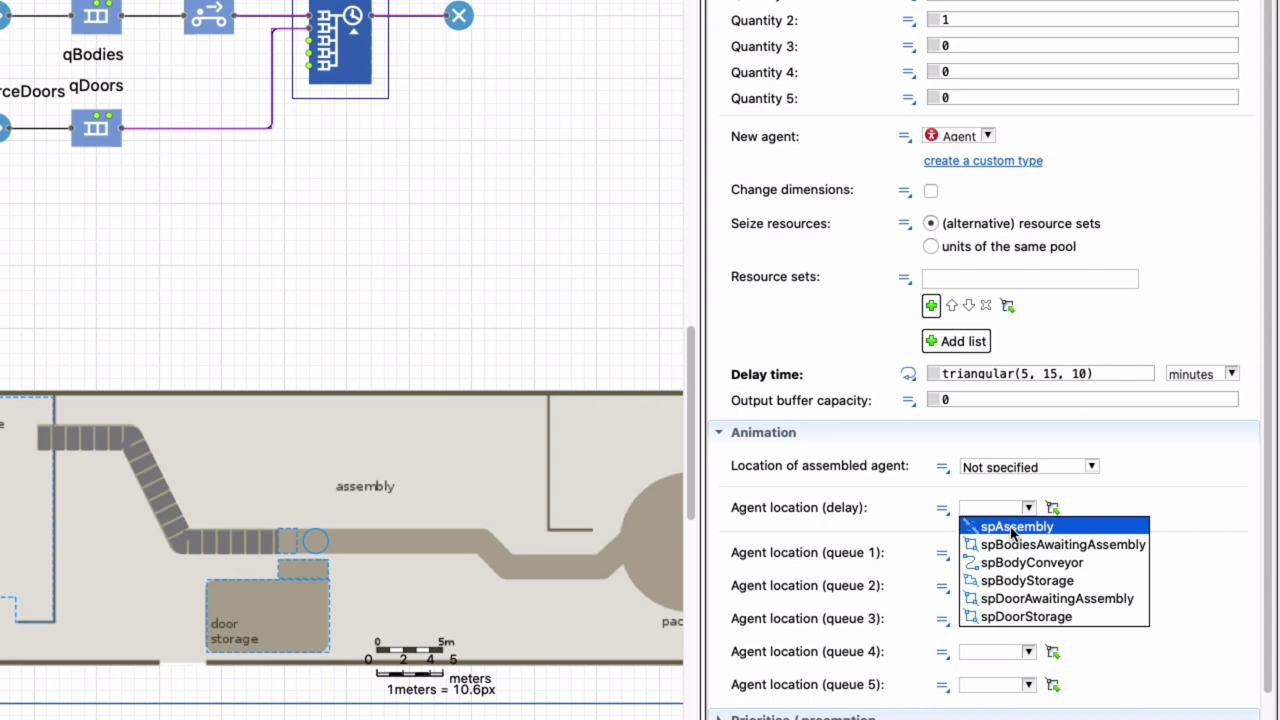
left_click(1013, 527)
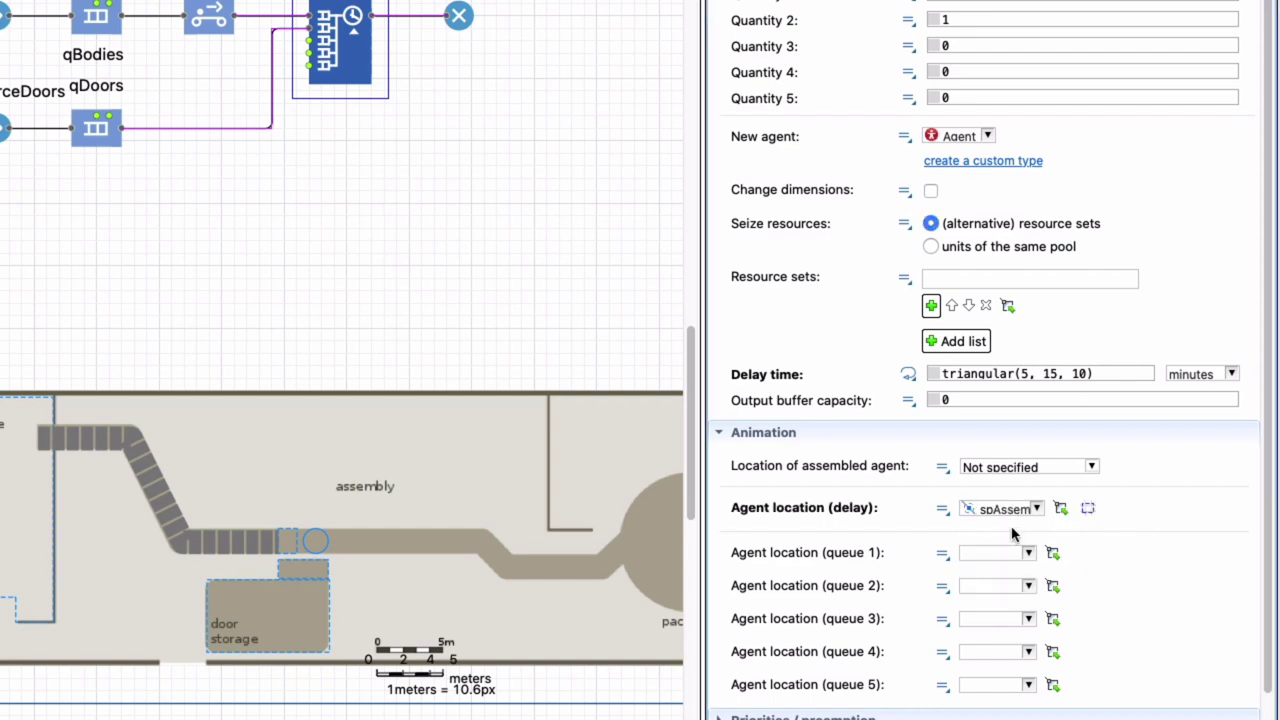
left_click(1028, 554)
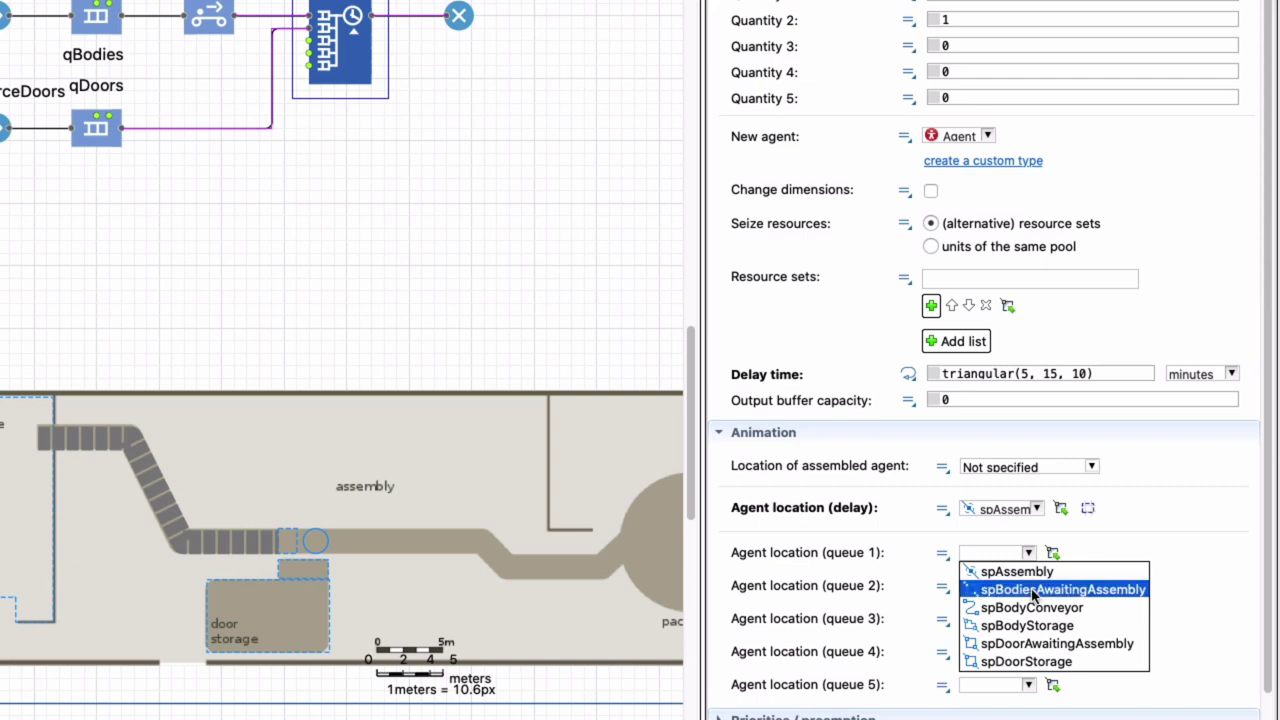
left_click(1033, 591)
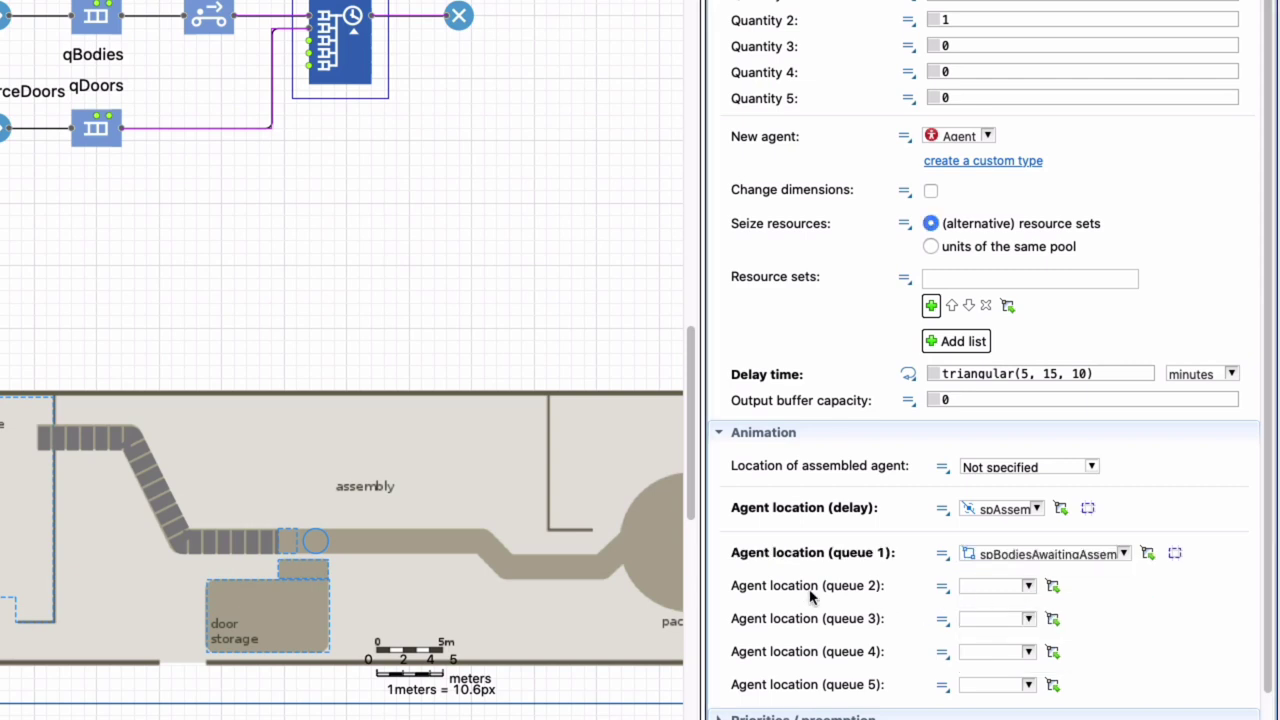
left_click(1029, 587)
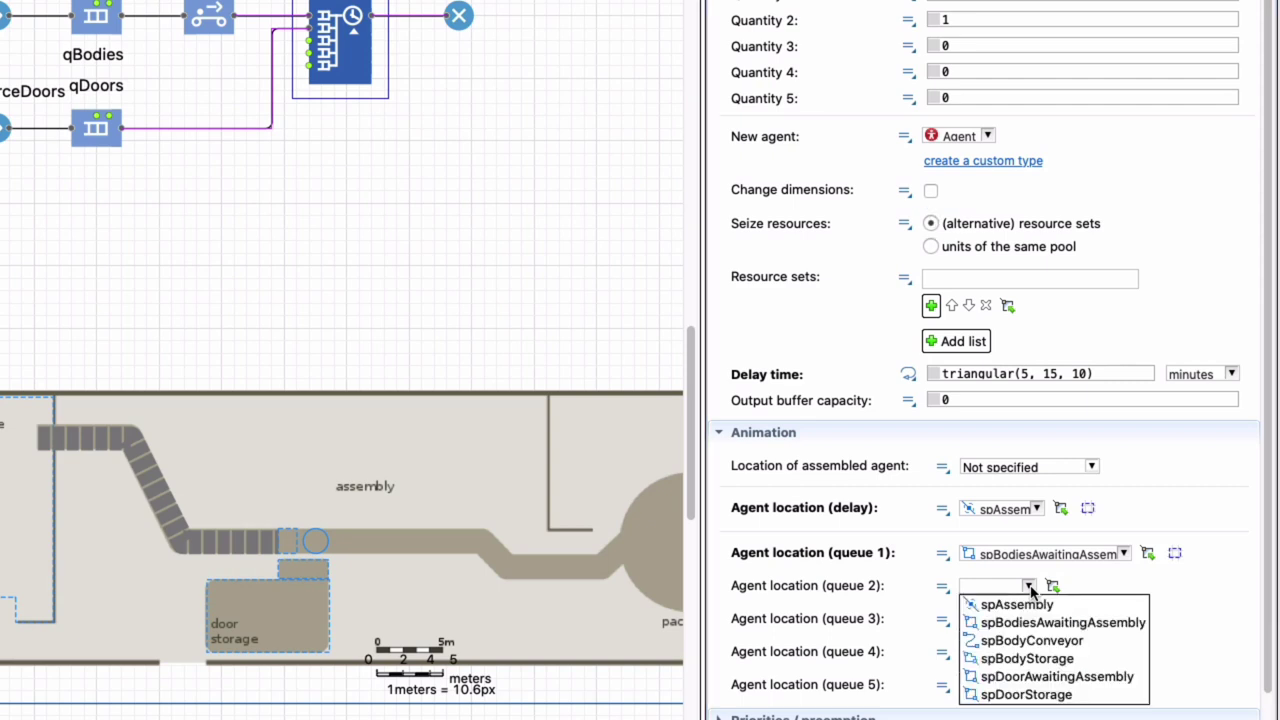
left_click(1028, 678)
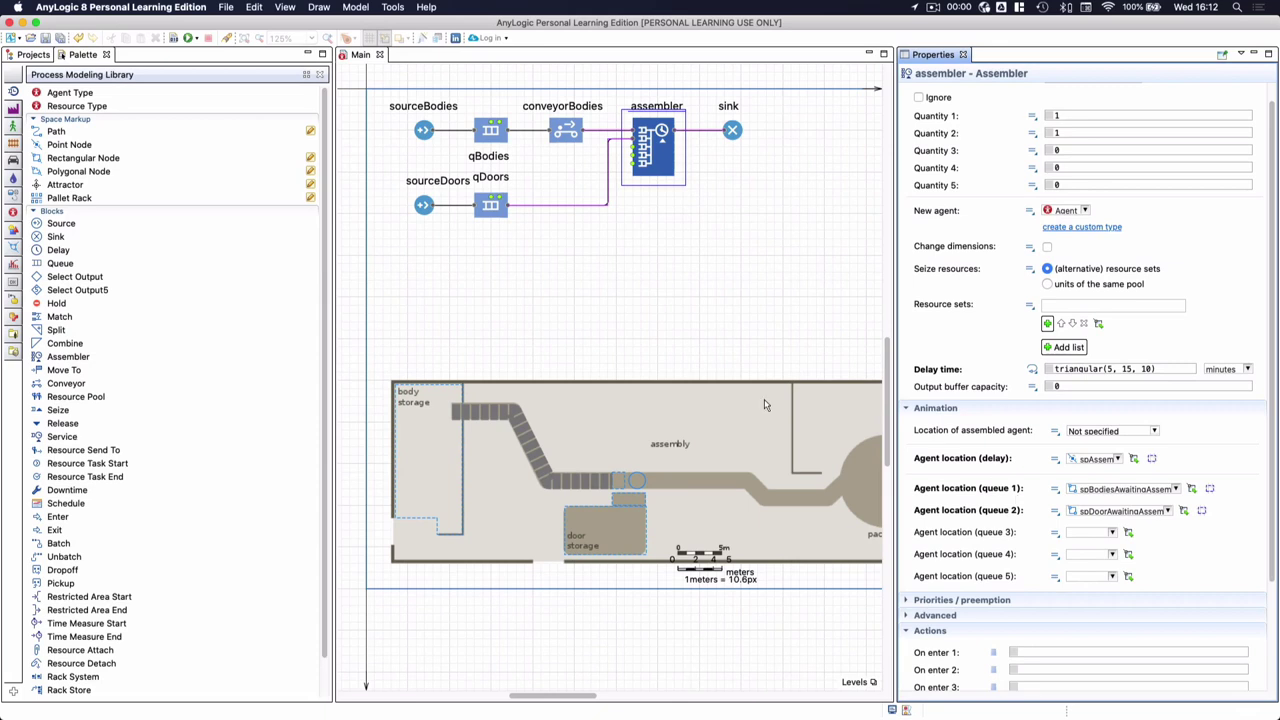
Build the model, launch the SmallFactory simulation and slow its execution speed to x1/5
left_click(172, 39)
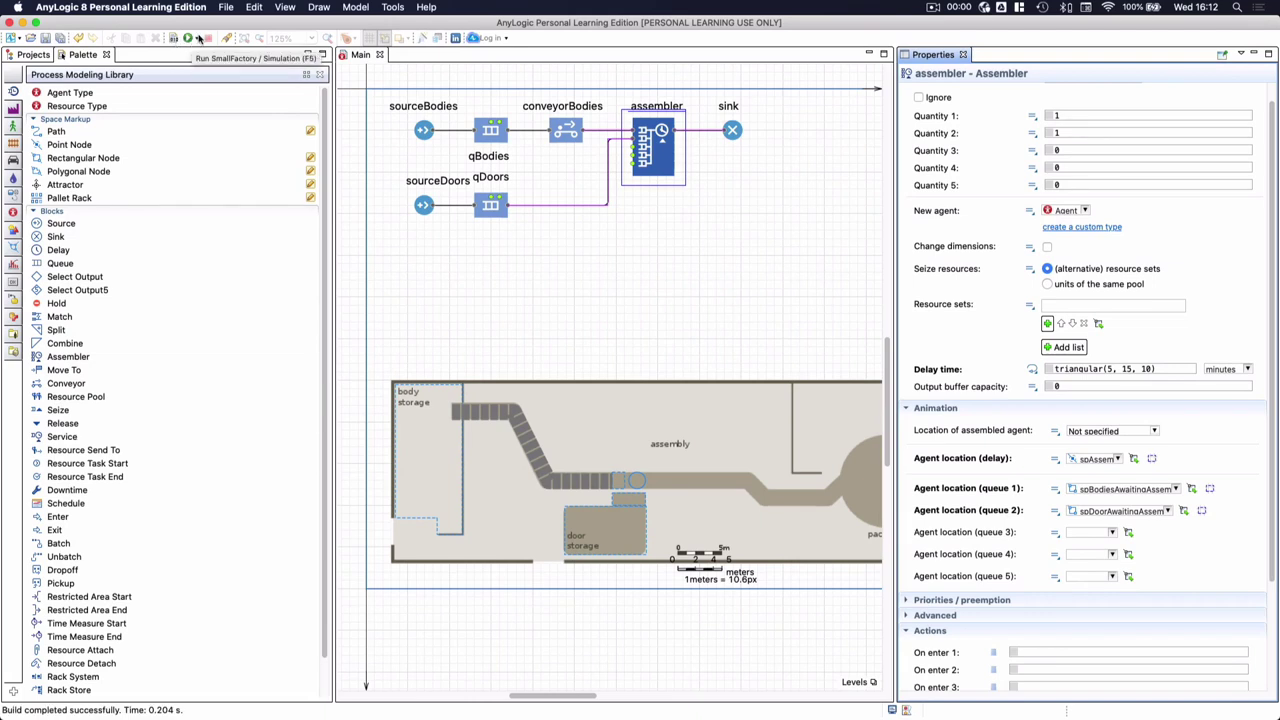
left_click(197, 39)
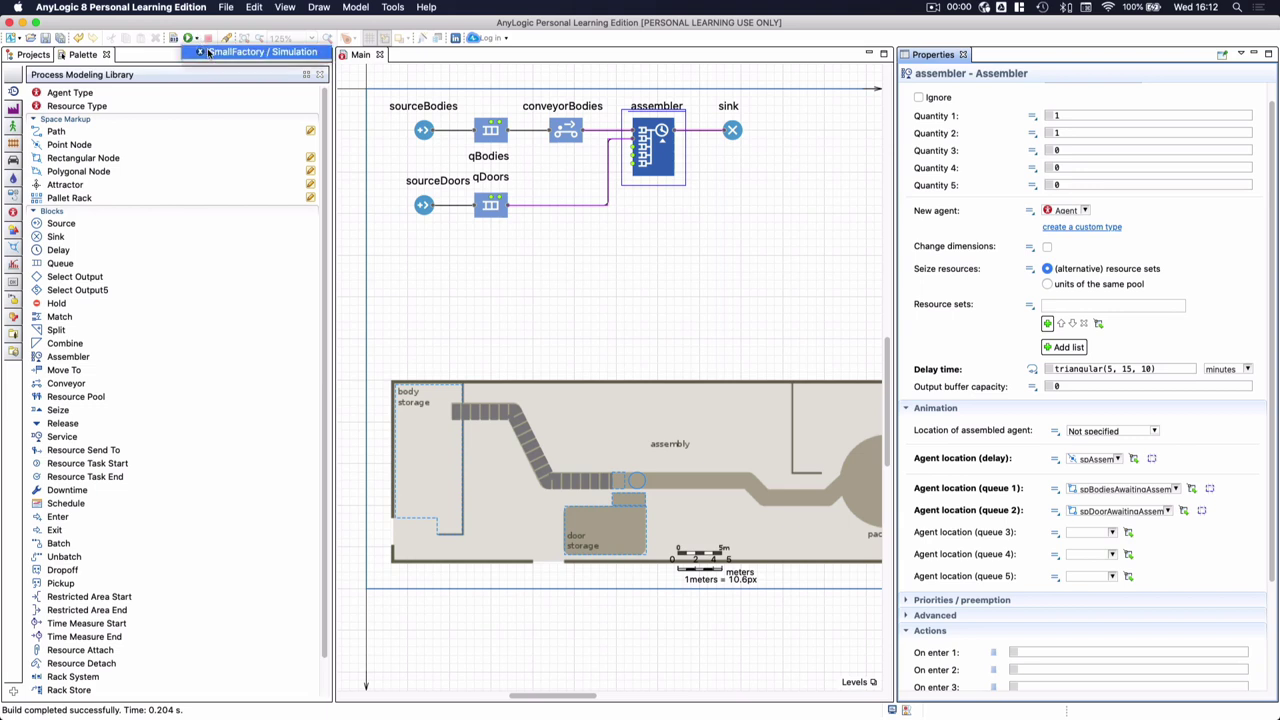
left_click(209, 52)
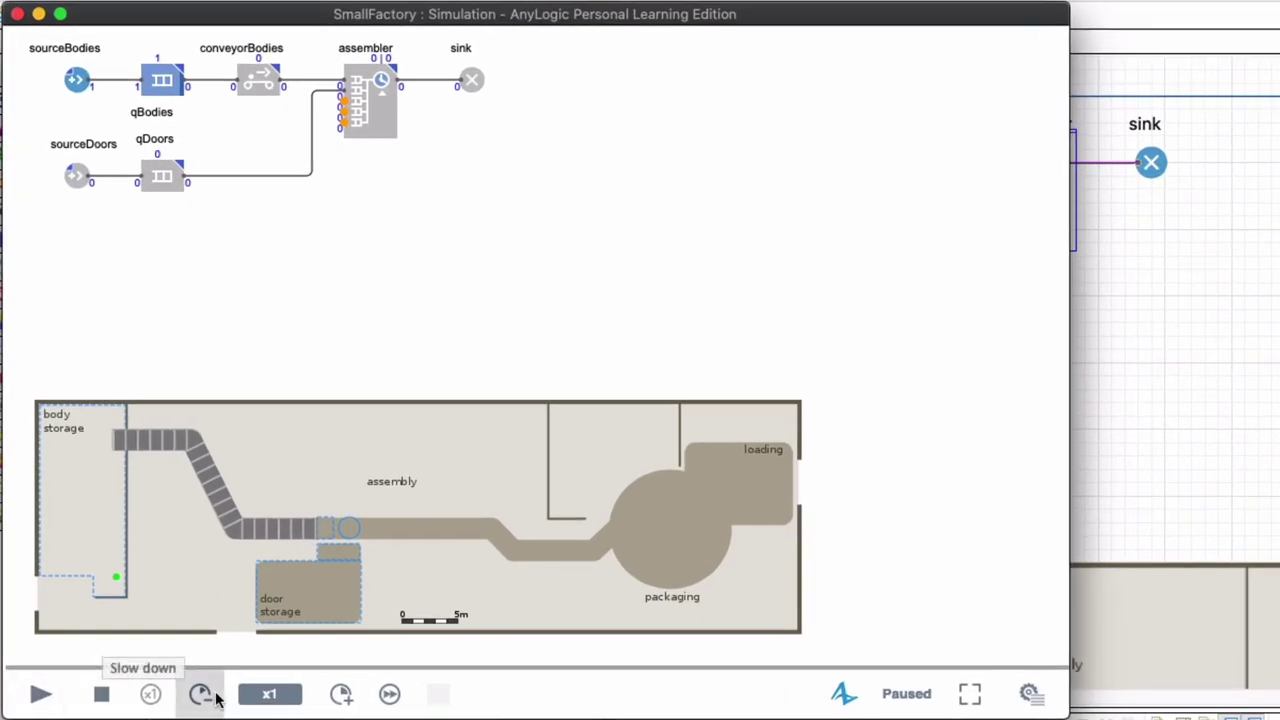
left_click(203, 699)
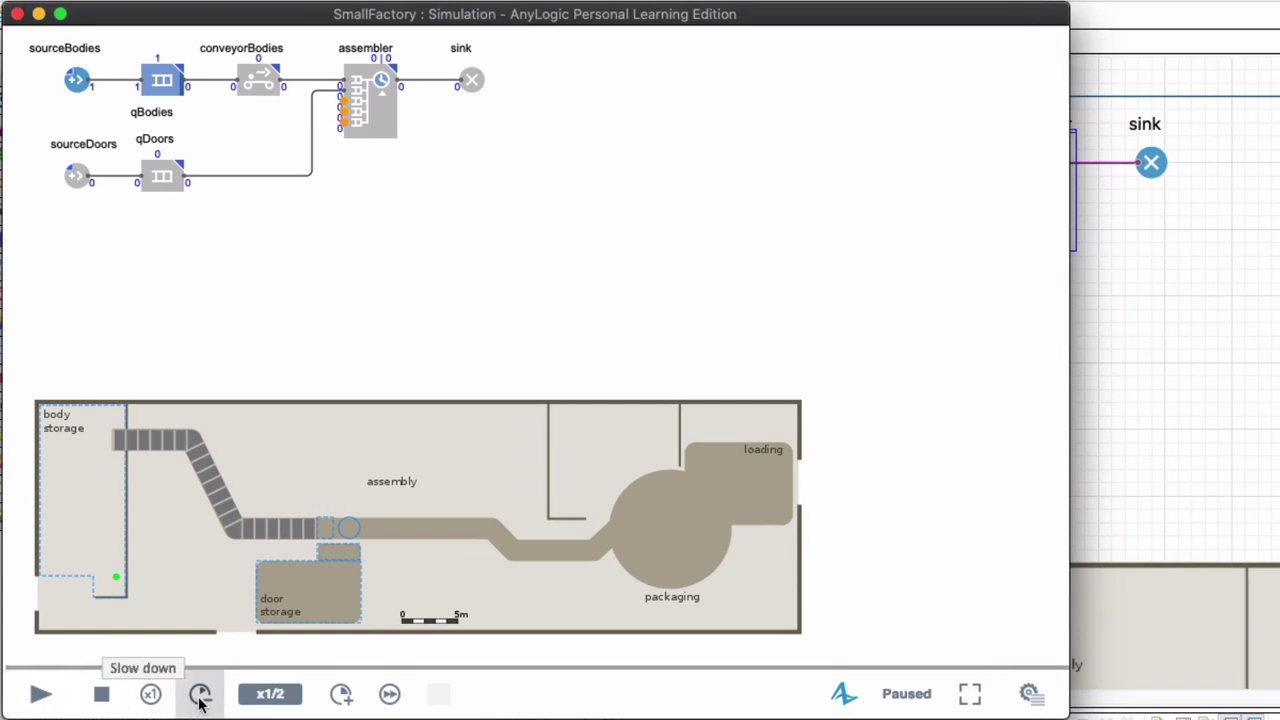
left_click(201, 700)
Resume the simulation past each pause to watch bodies travel the conveyor and reach the assembler with a door
left_click(41, 697)
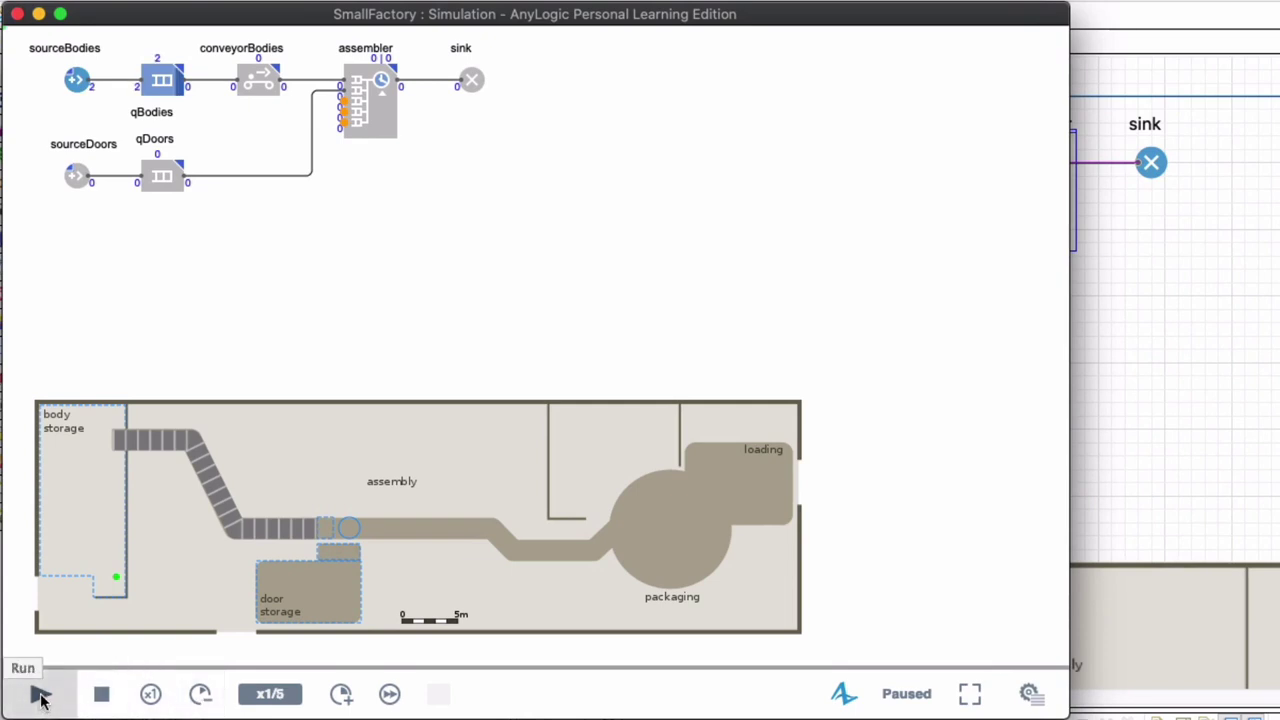
left_click(41, 697)
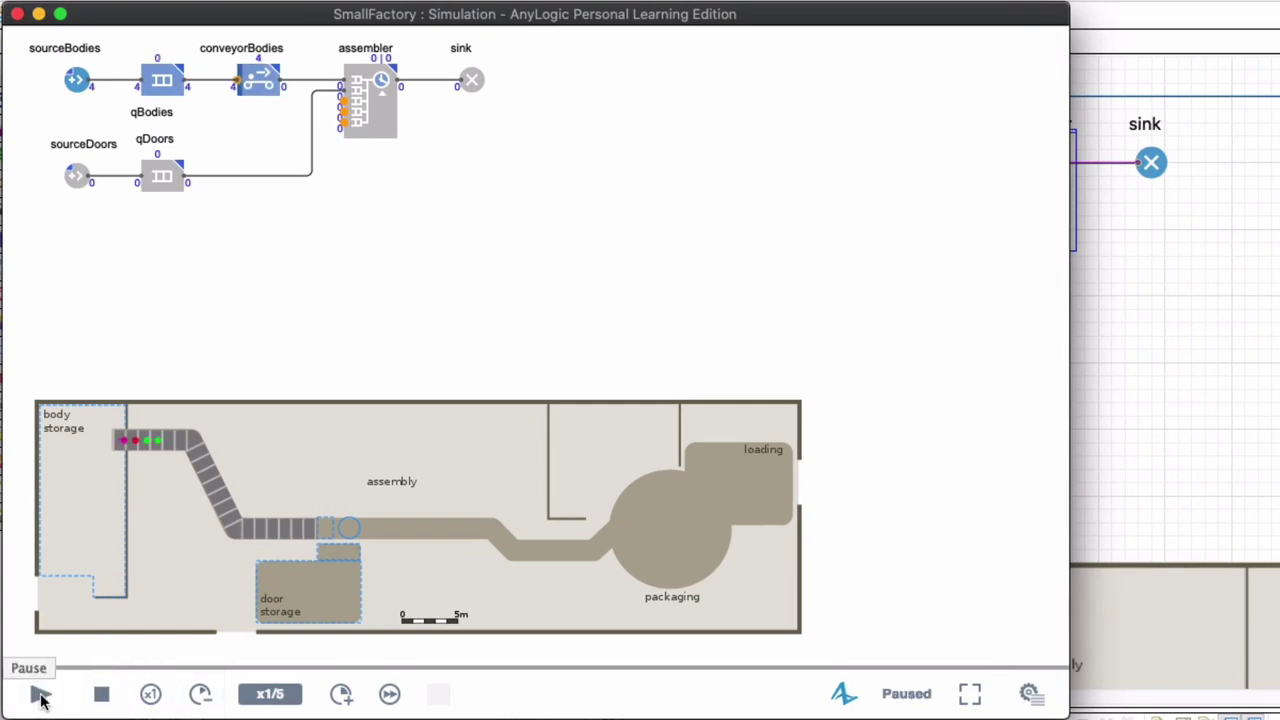
left_click(41, 697)
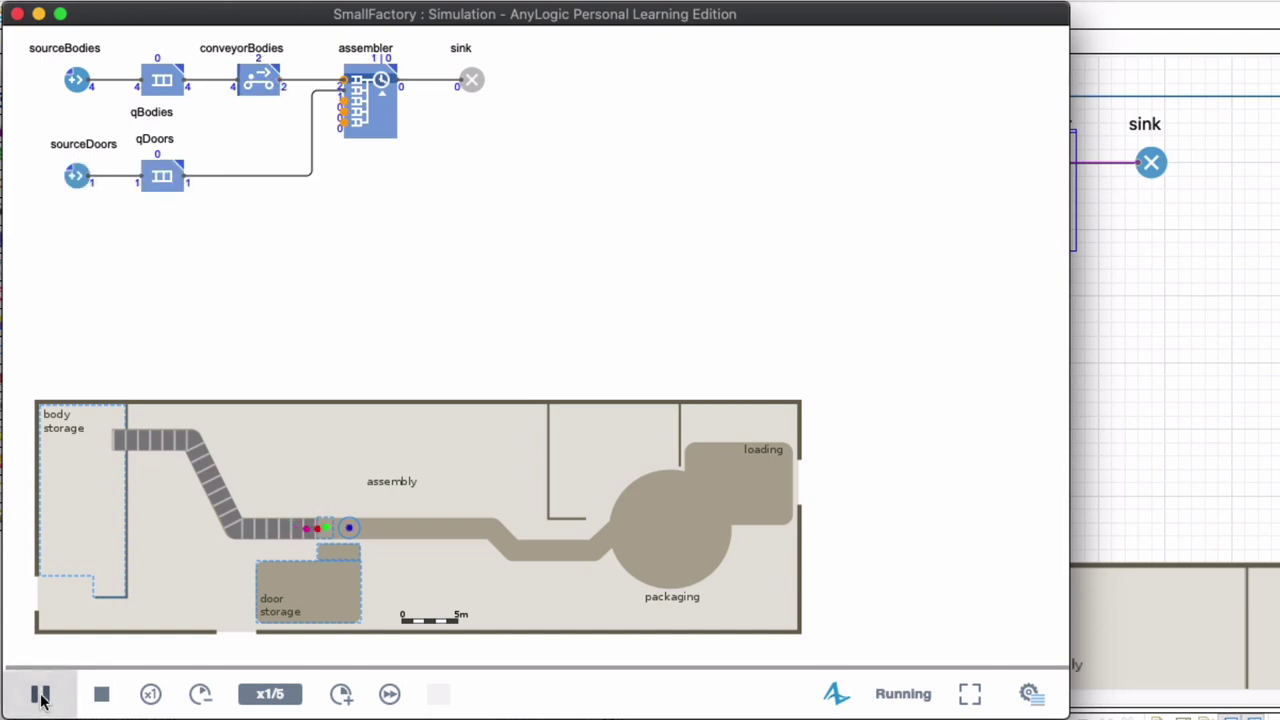
left_click(41, 697)
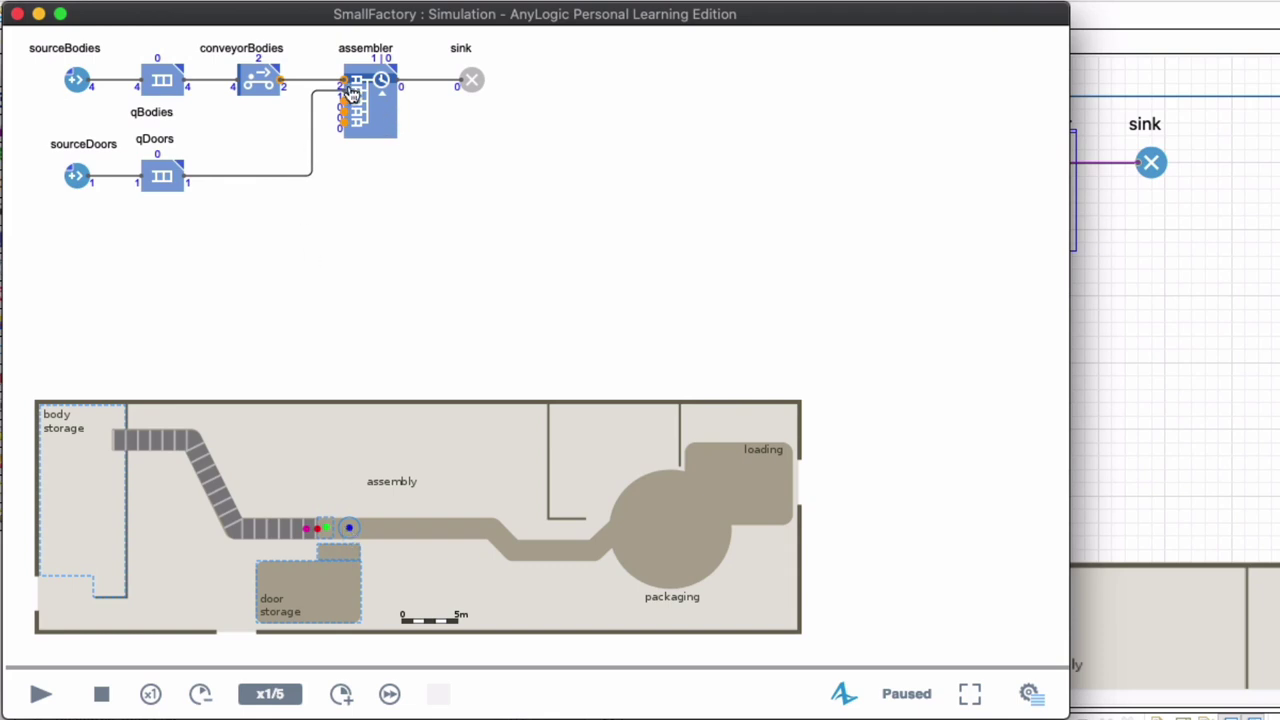
Examine the assembler's input port counts and the conveyor blocking in the paused simulation
scroll(350, 93, "up", 10)
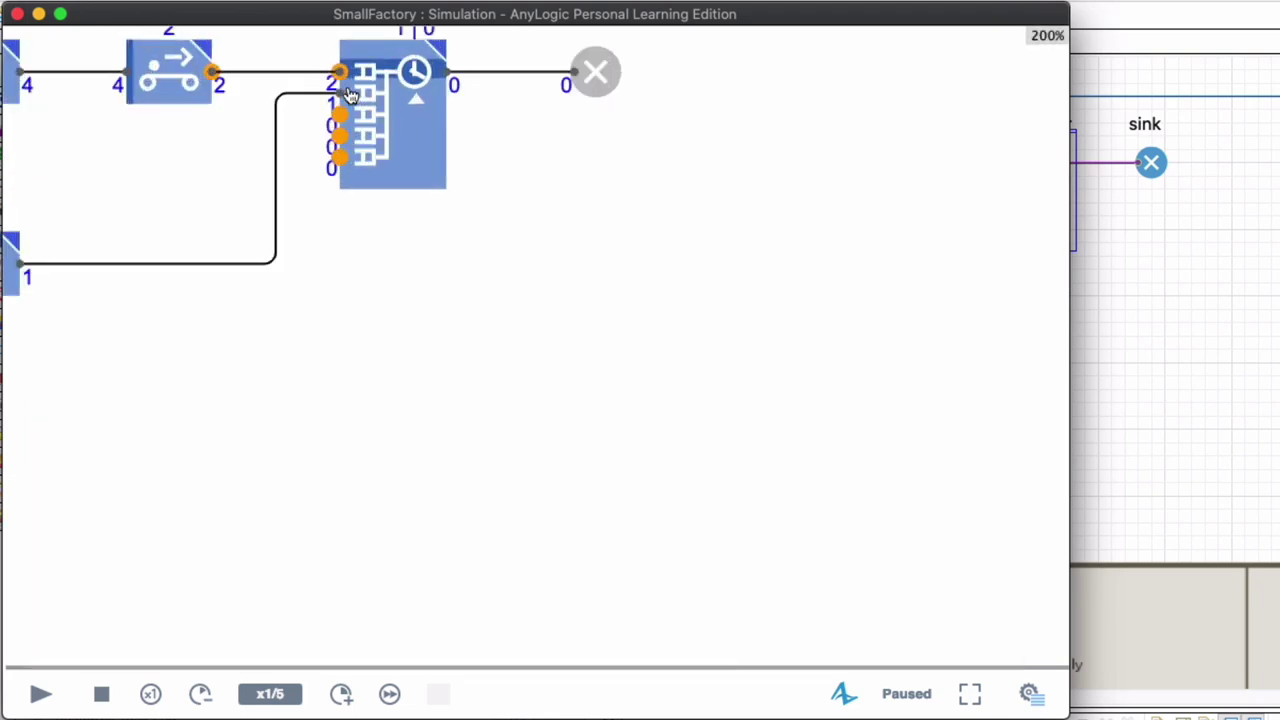
scroll(290, 80, "down", 6)
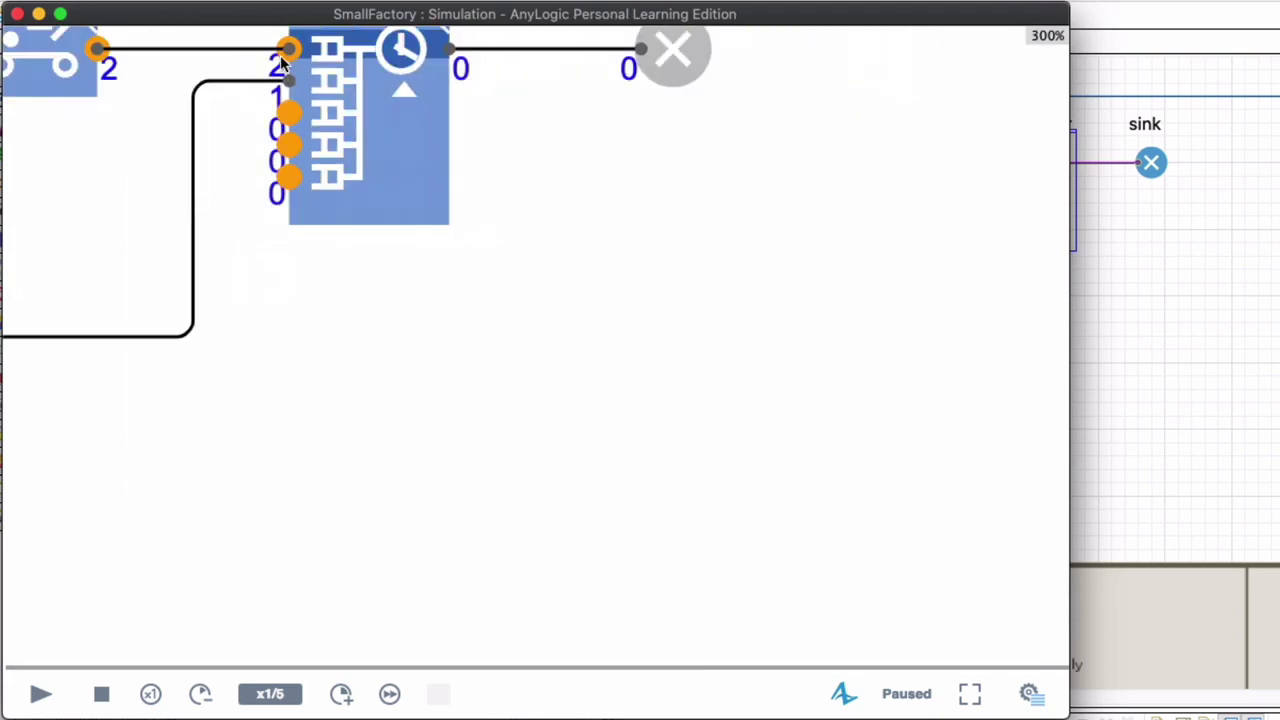
scroll(281, 72, "down", 2)
scroll(281, 72, "down", 3)
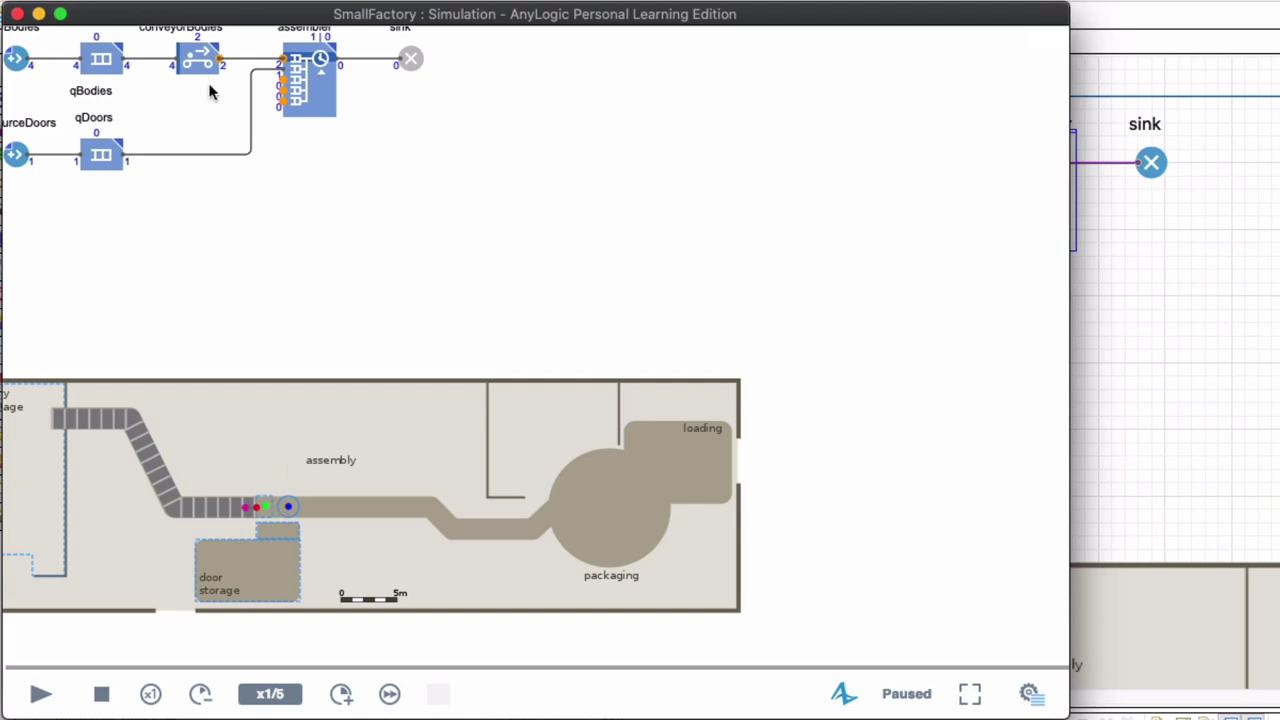
scroll(197, 47, "up", 3)
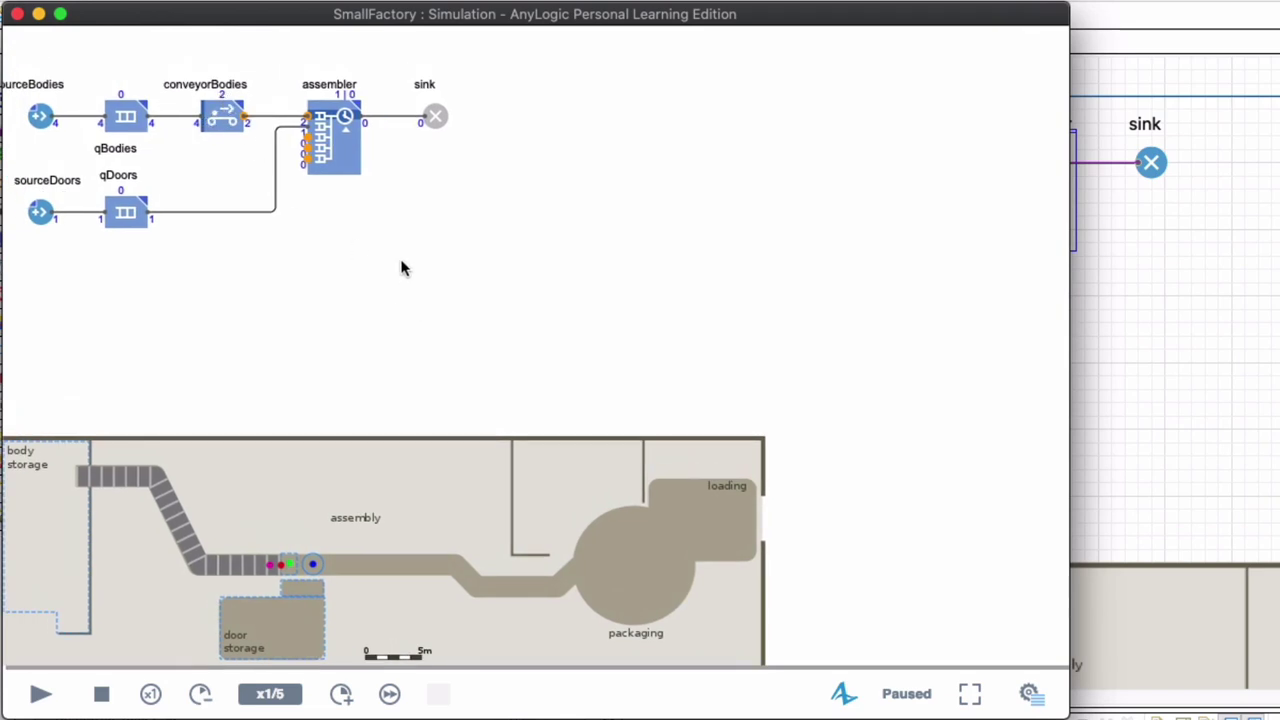
scroll(400, 266, "up", 2)
scroll(400, 266, "down", 4)
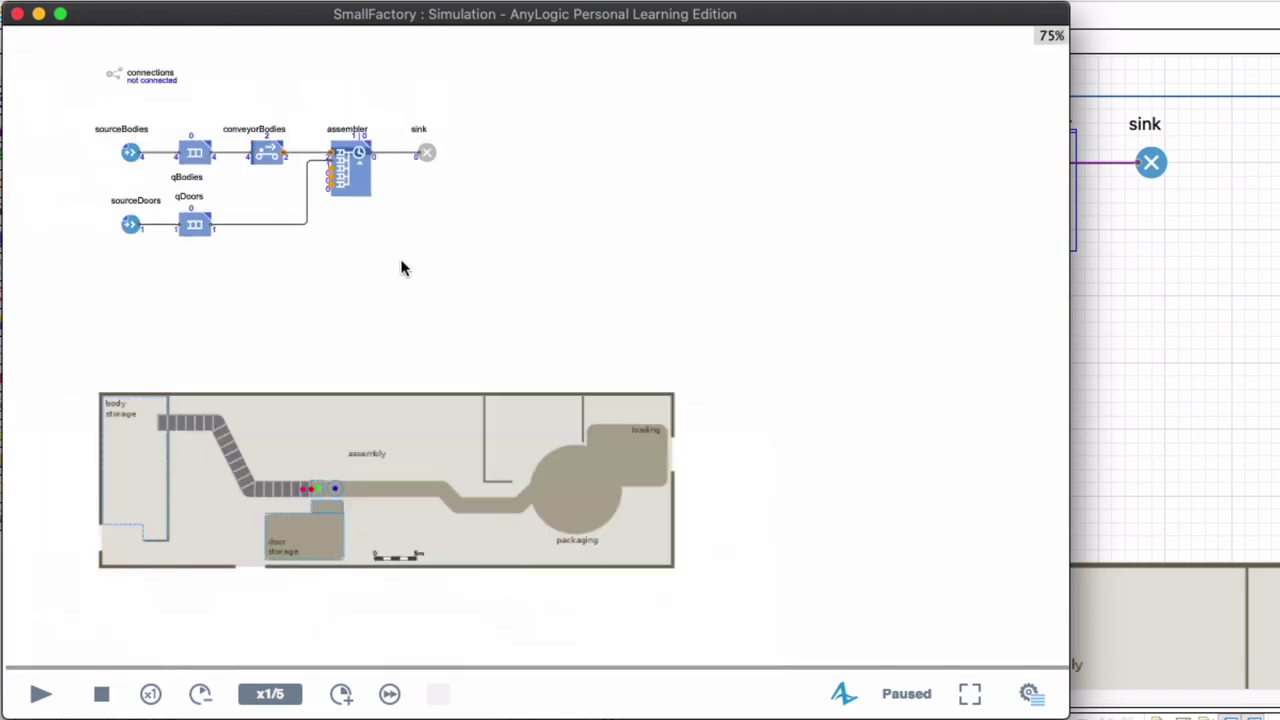
Switch the simulation to virtual speed, resume it past each pause to check assembled agents reaching the sink, and close the run
left_click(40, 694)
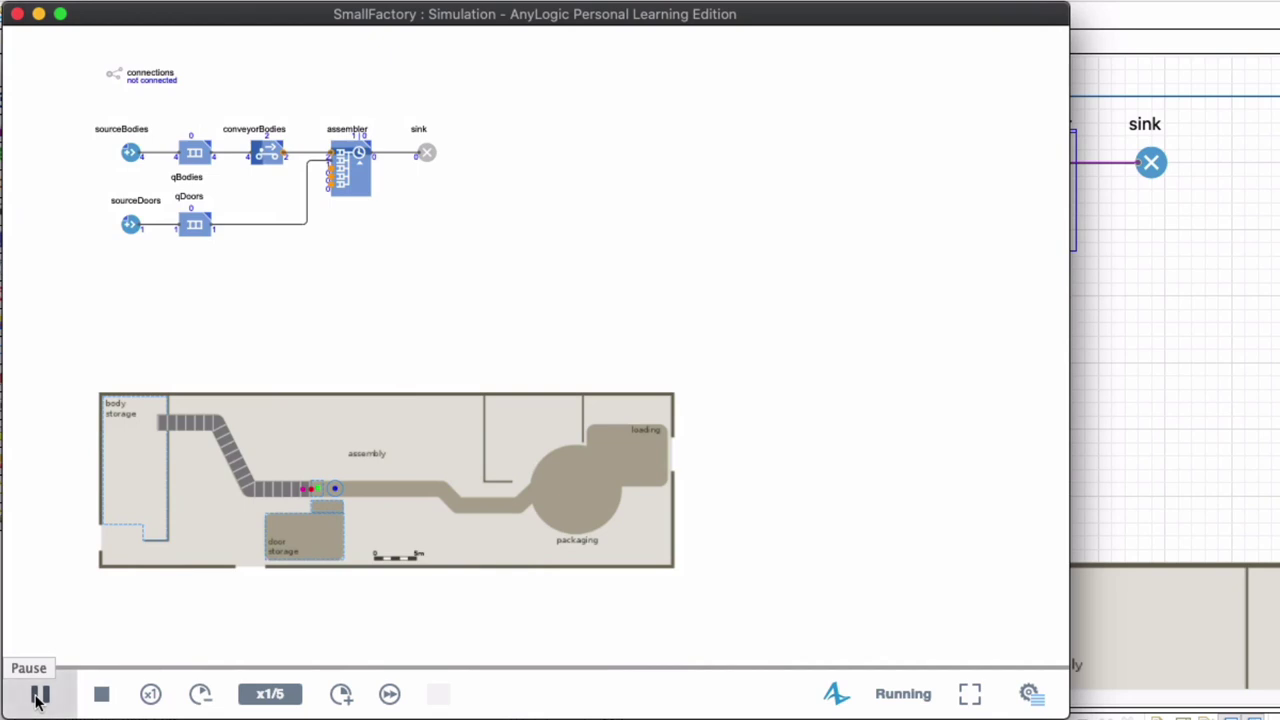
left_click(38, 697)
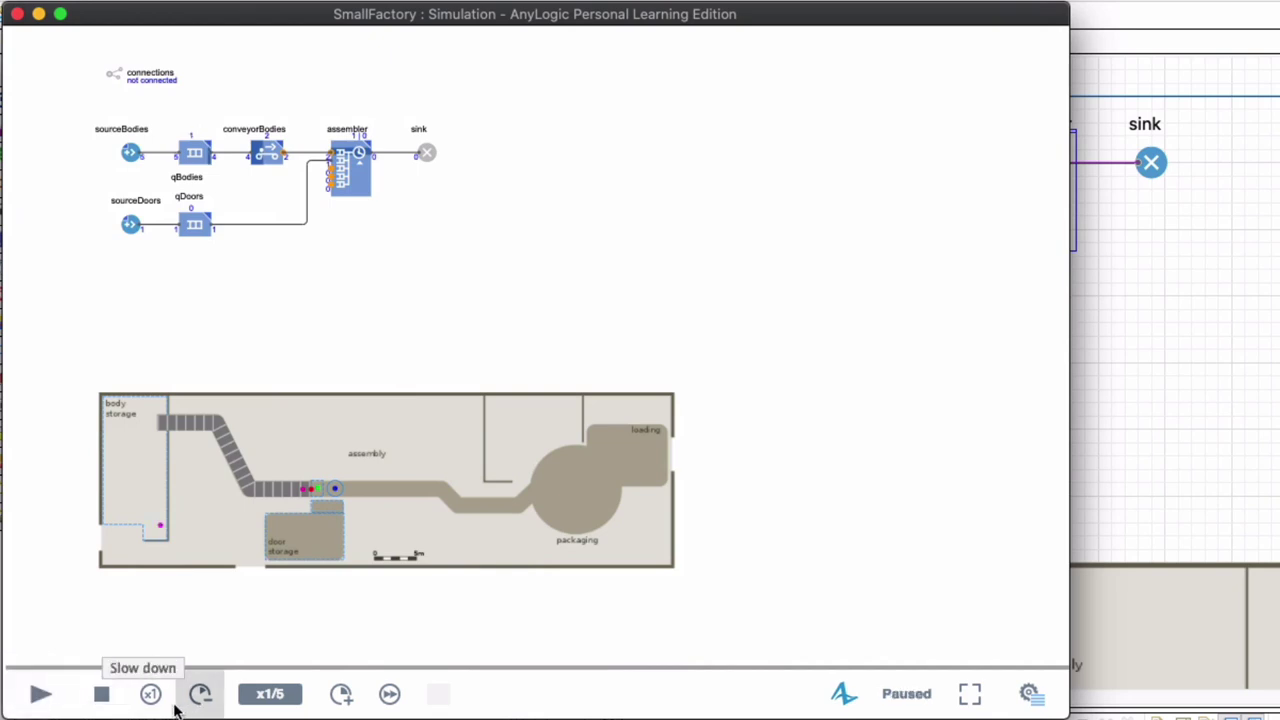
left_click(392, 697)
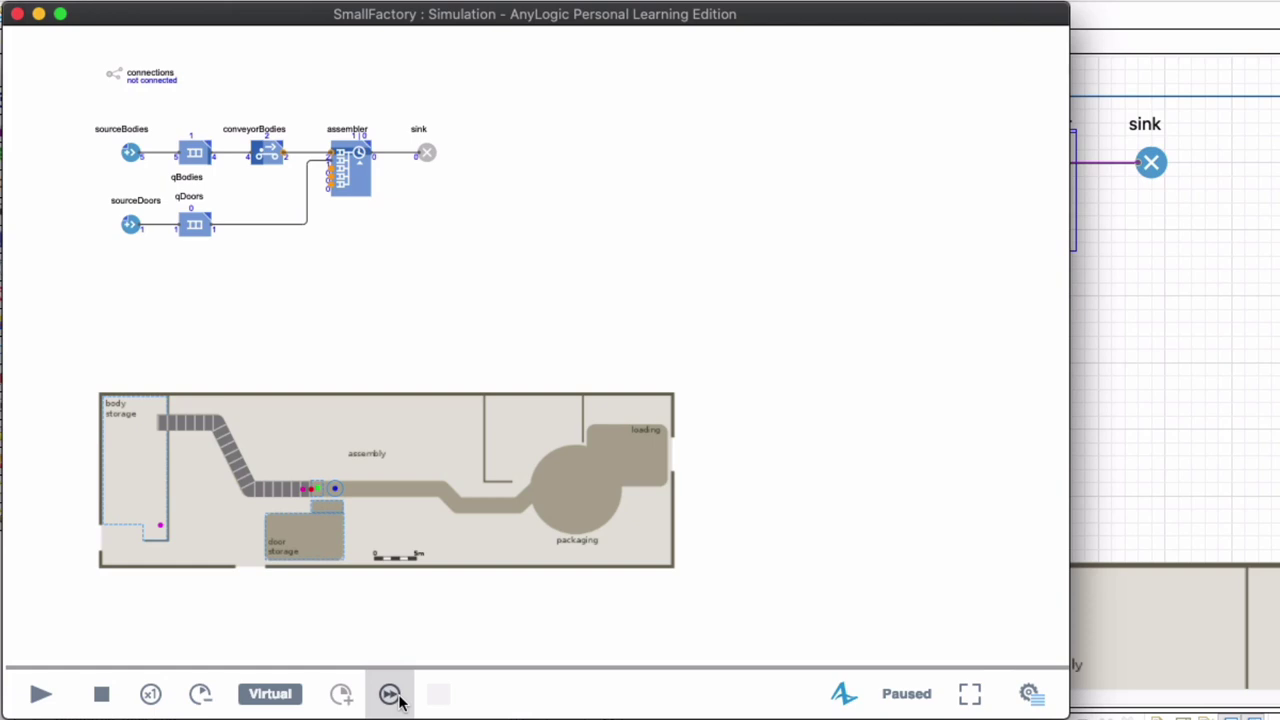
left_click(38, 697)
left_click(38, 697)
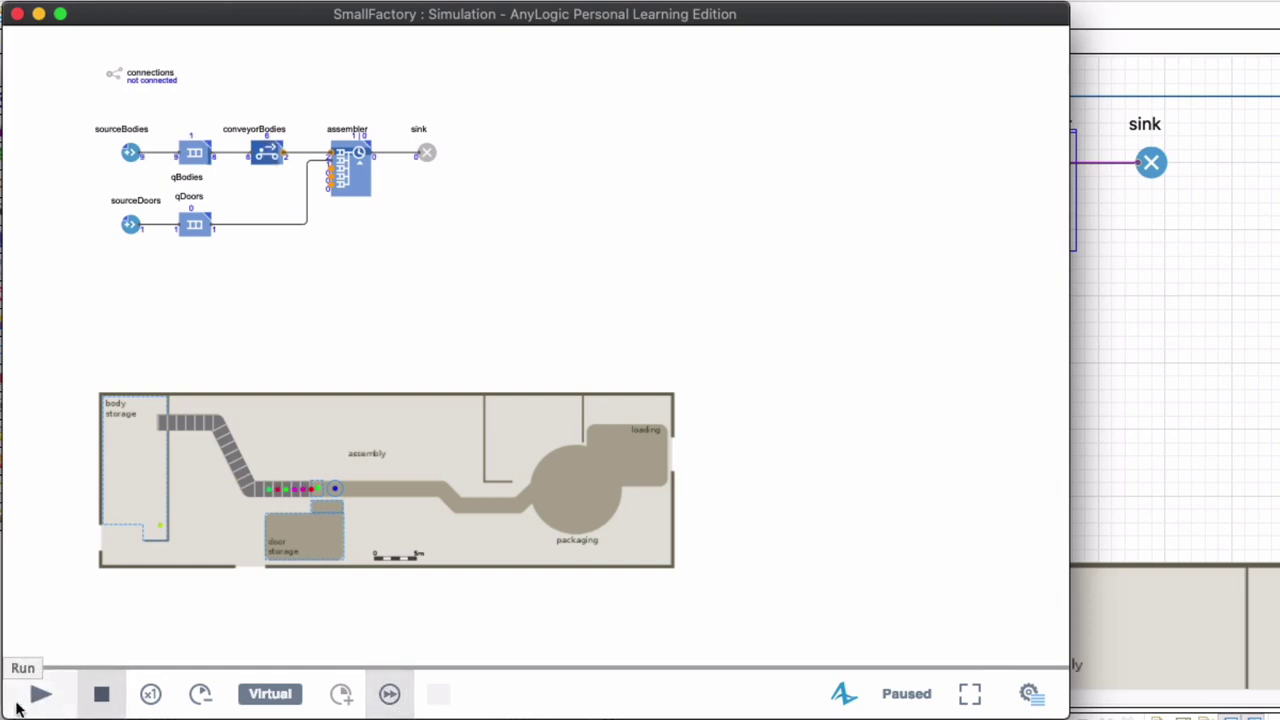
left_click(38, 697)
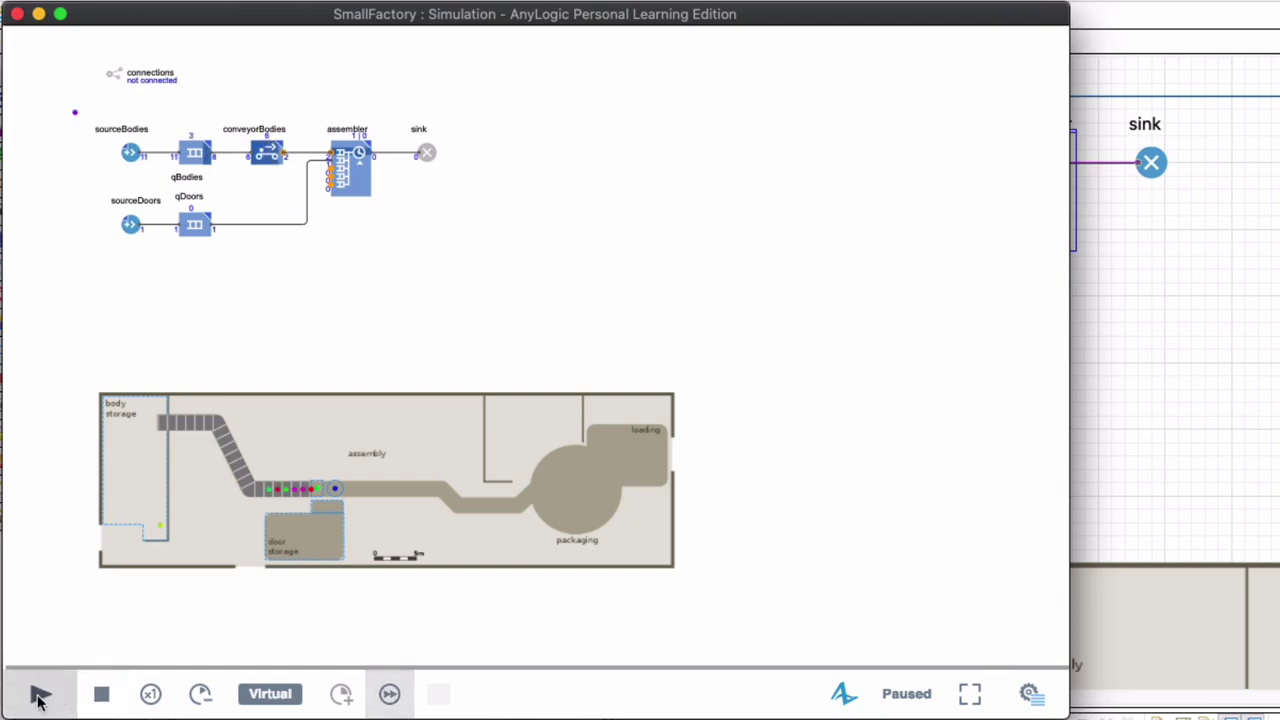
left_click(38, 697)
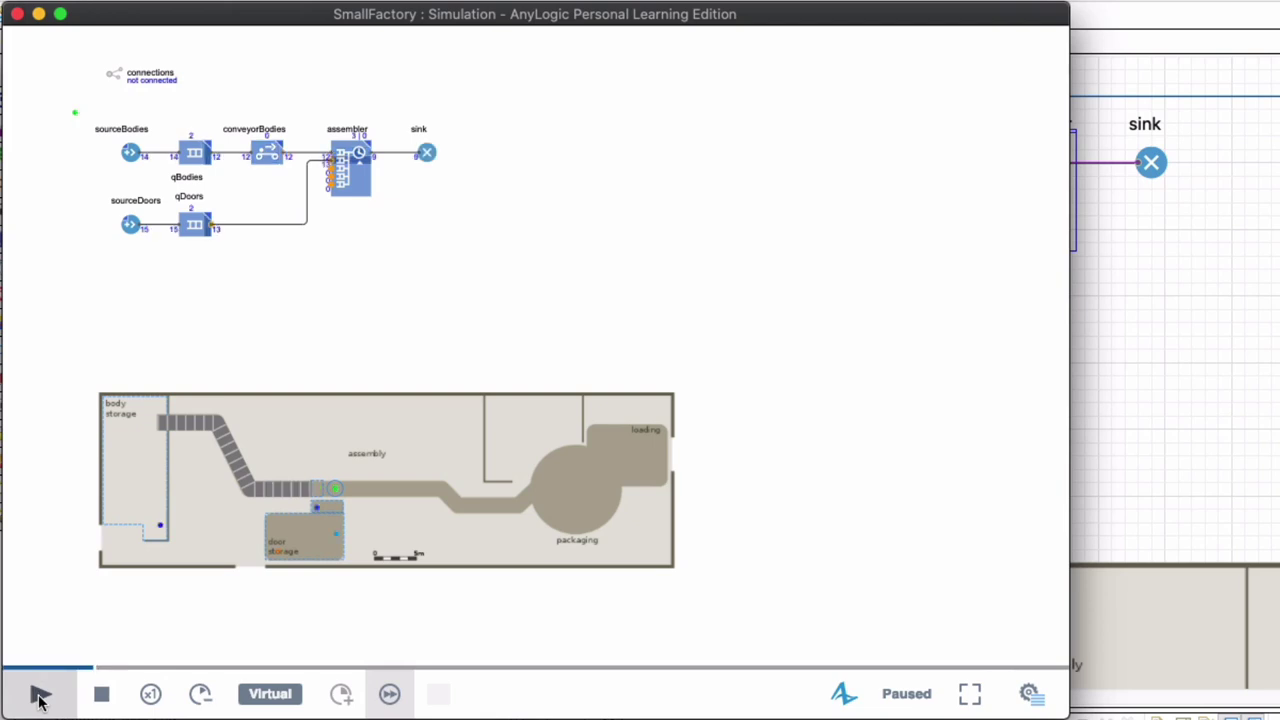
left_click(39, 698)
left_click(40, 698)
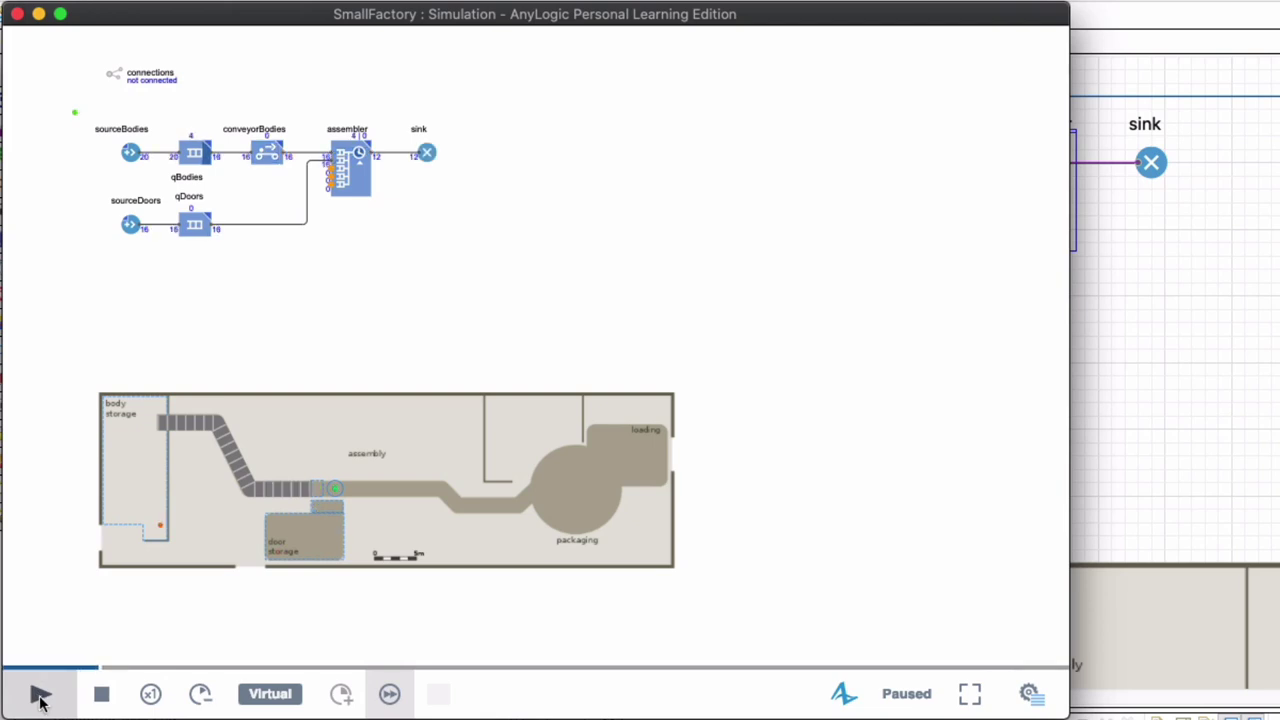
left_click(40, 698)
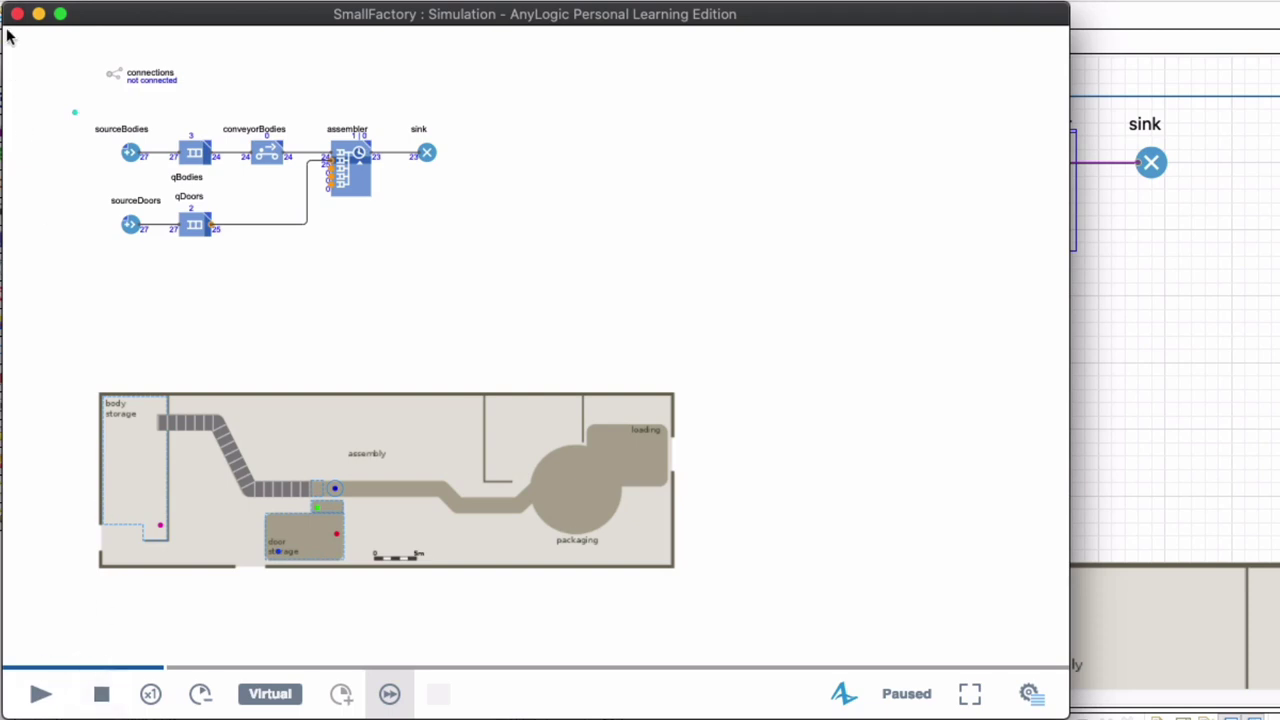
left_click(17, 13)
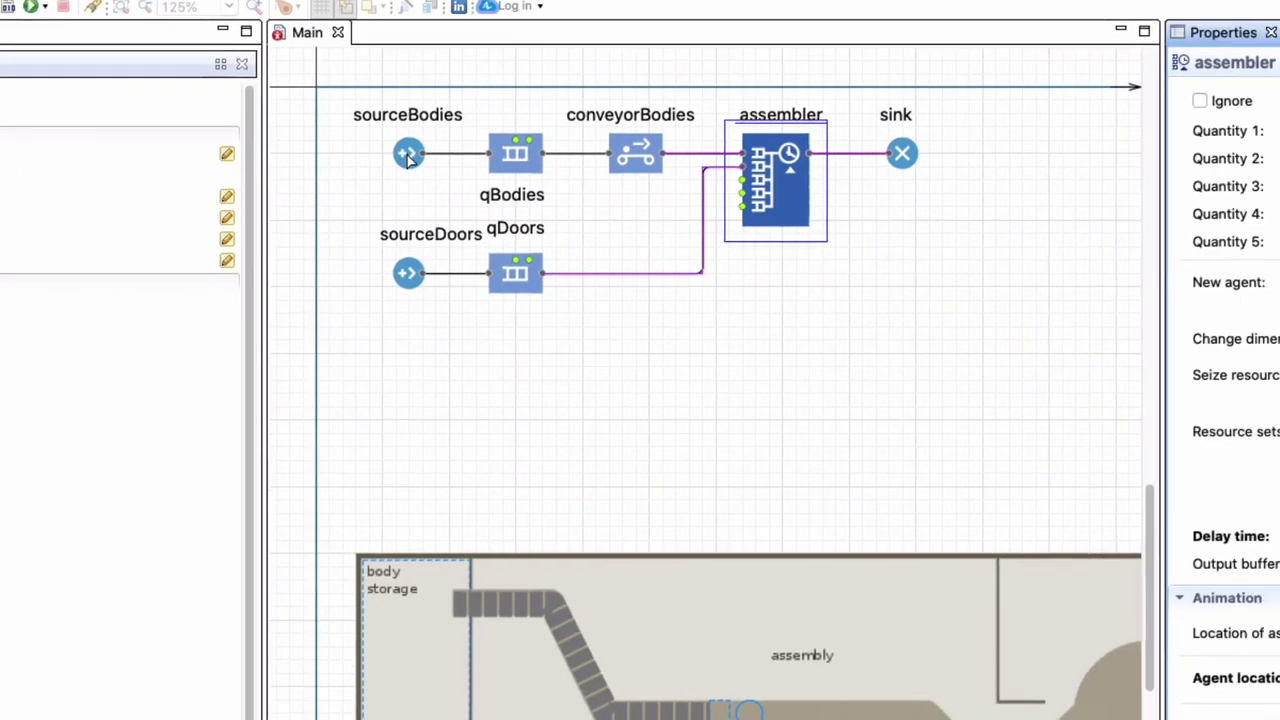
Remove the pauseSimulation() call from the On exit action of sourceBodies and save the model
left_click(408, 160)
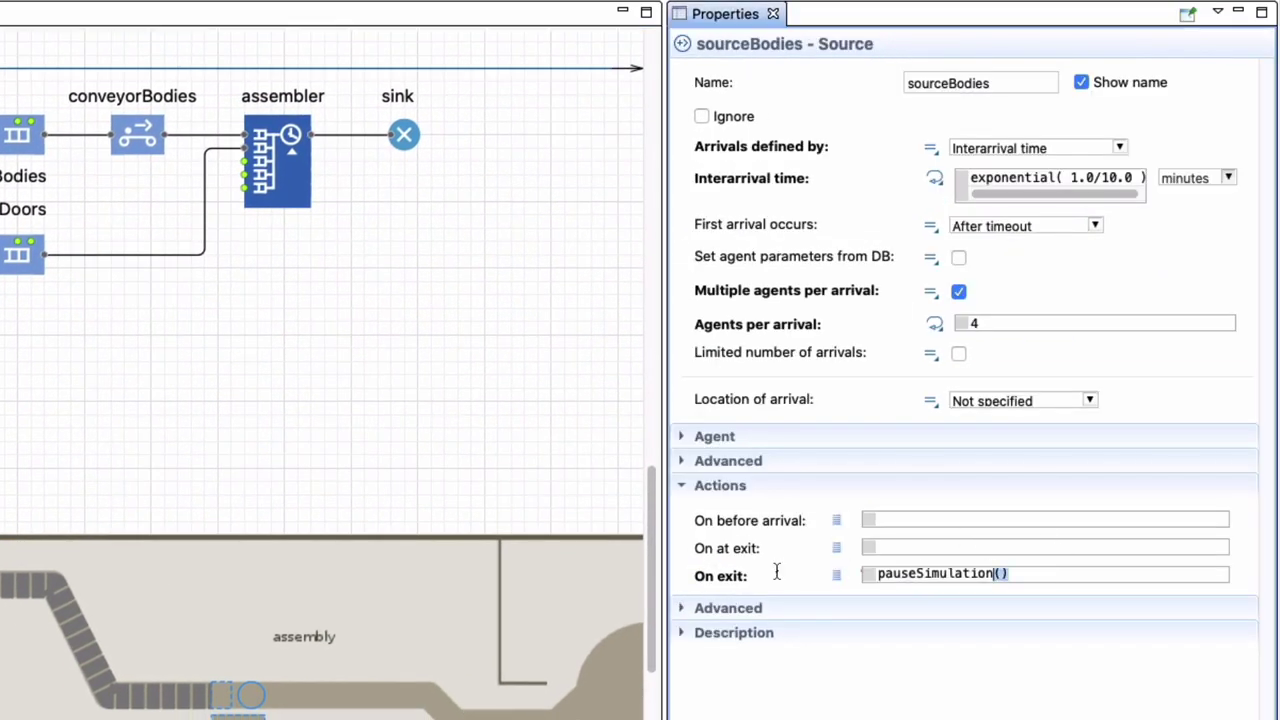
key("ctrl+a")
key("BackSpace")
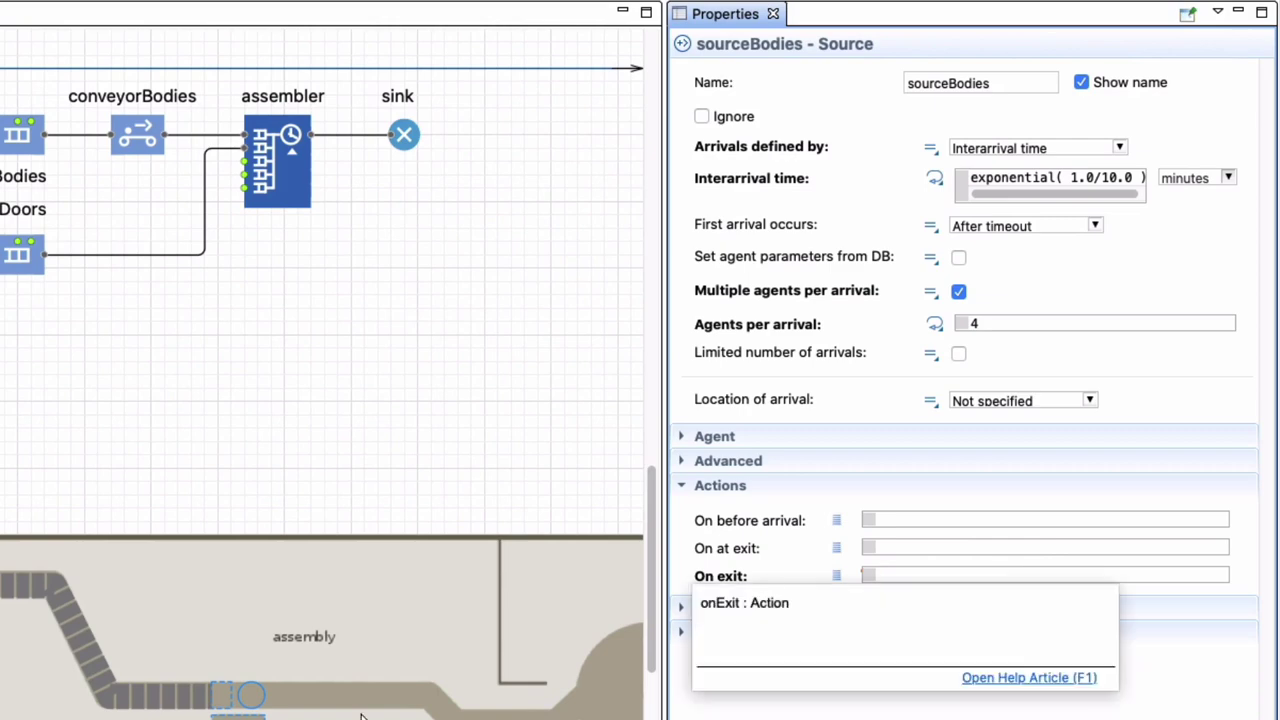
key("ctrl+s")
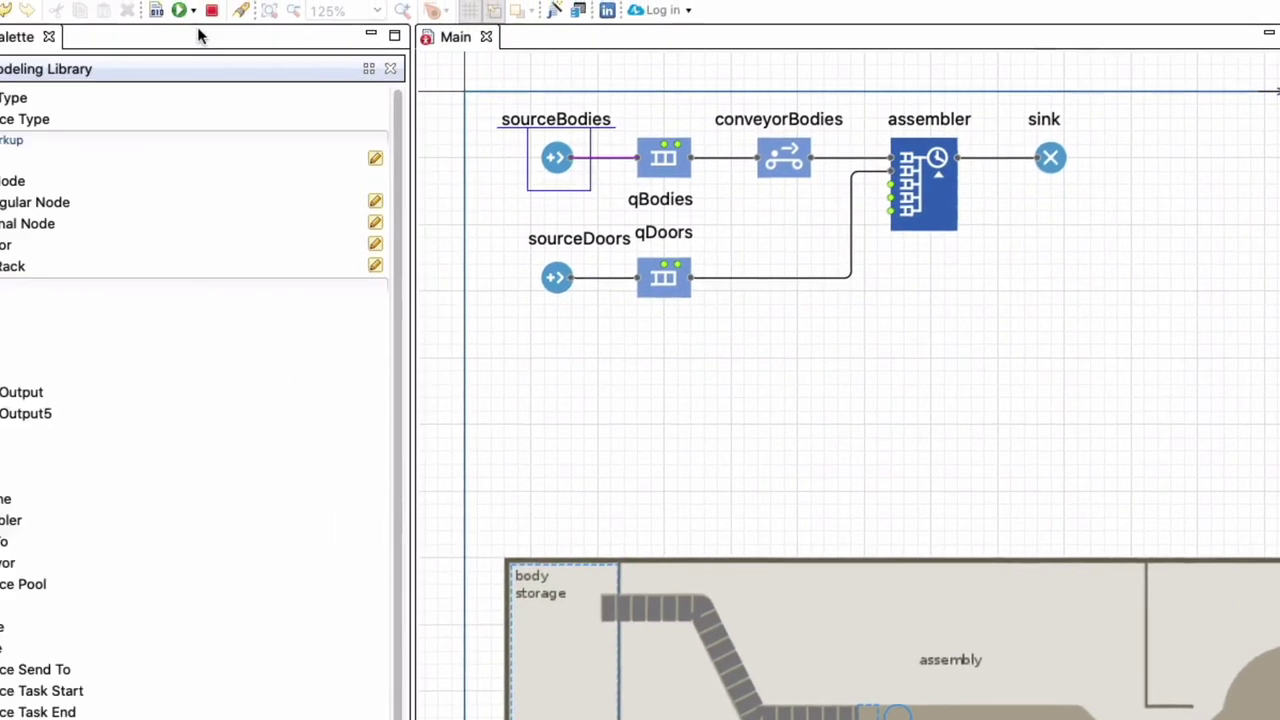
Run the simulation to its end at virtual speed with the developer panel shown, and close it
key("F5")
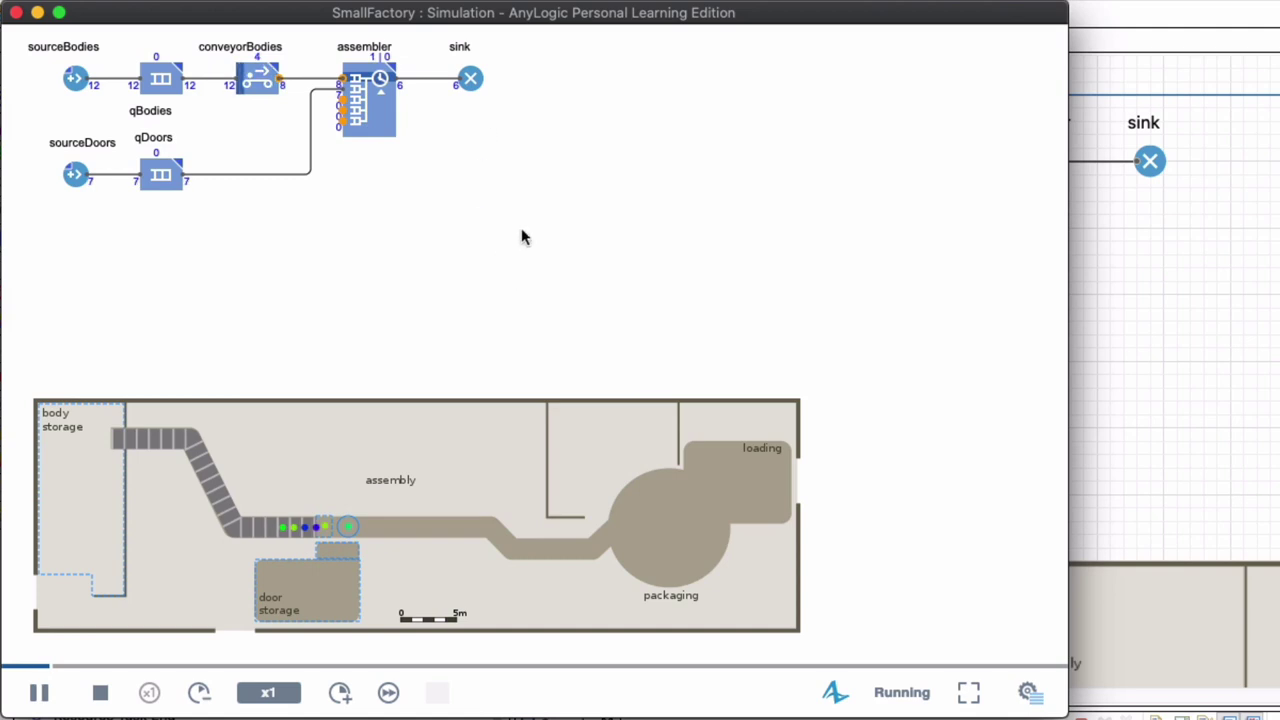
left_click(388, 692)
left_click(1032, 693)
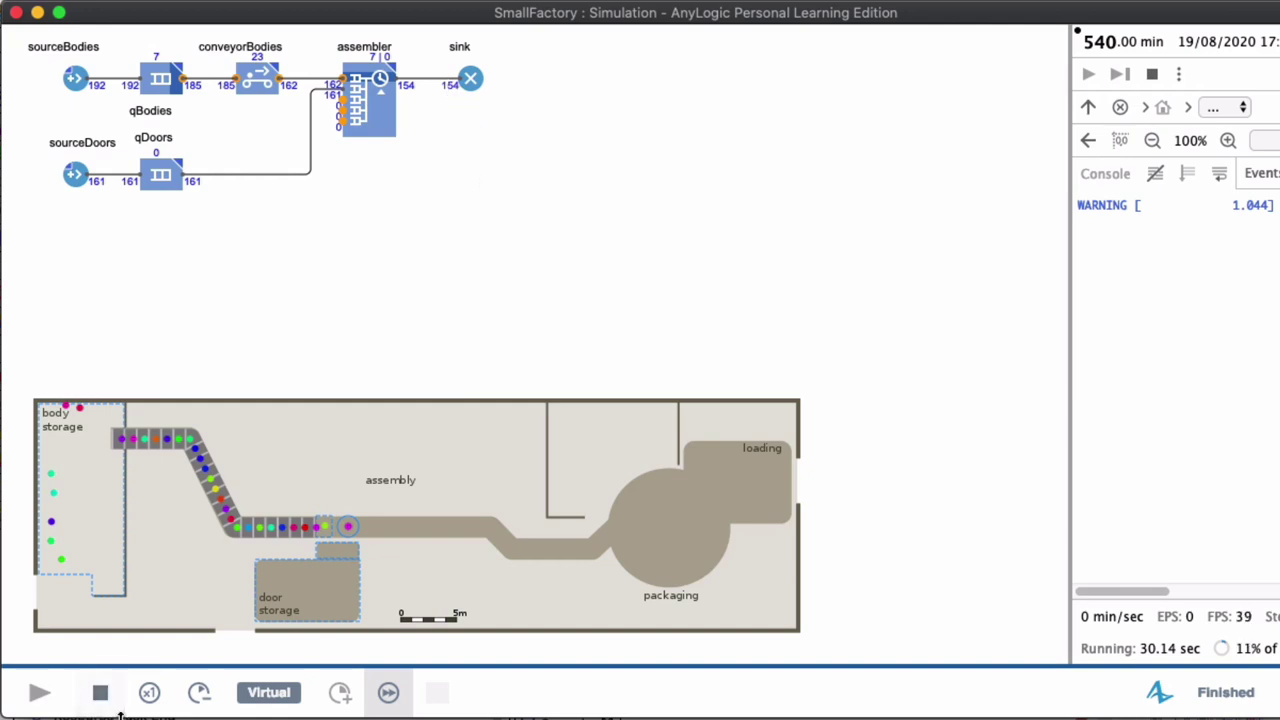
left_click(15, 12)
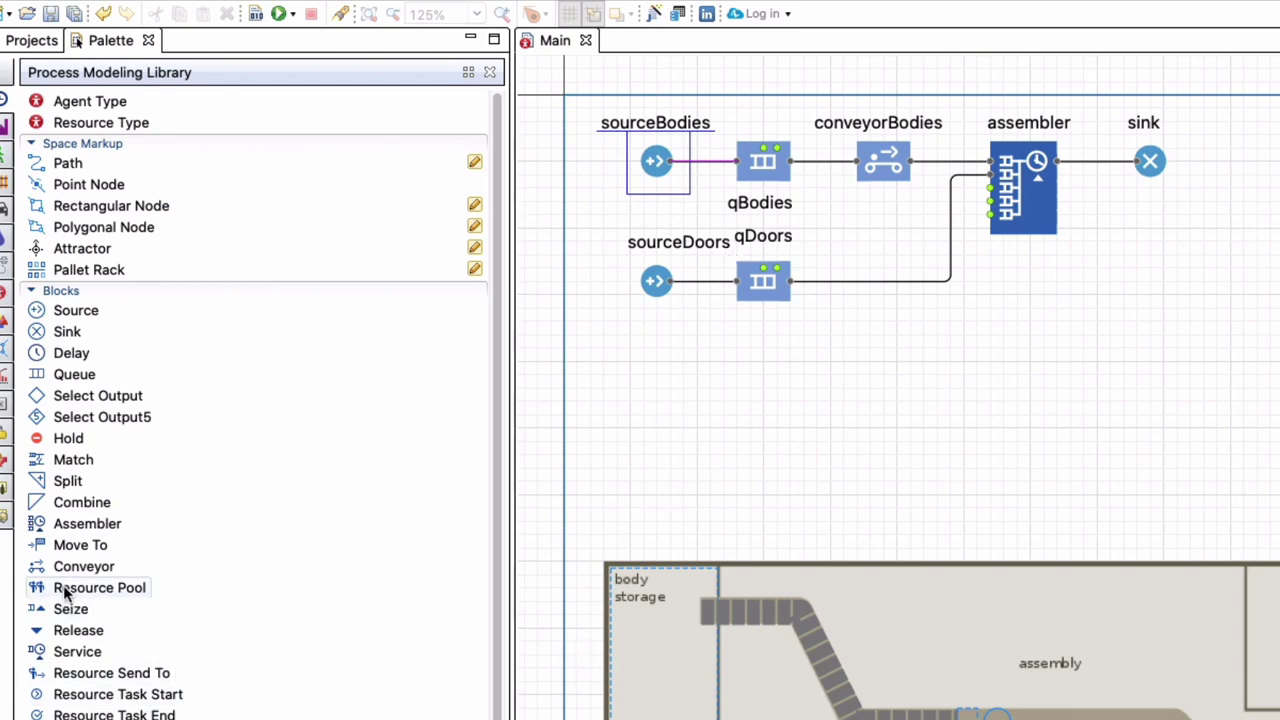
Add a Resource Pool block below the assembler and name it resourceAssembler
left_click_drag(63, 586, 1028, 317)
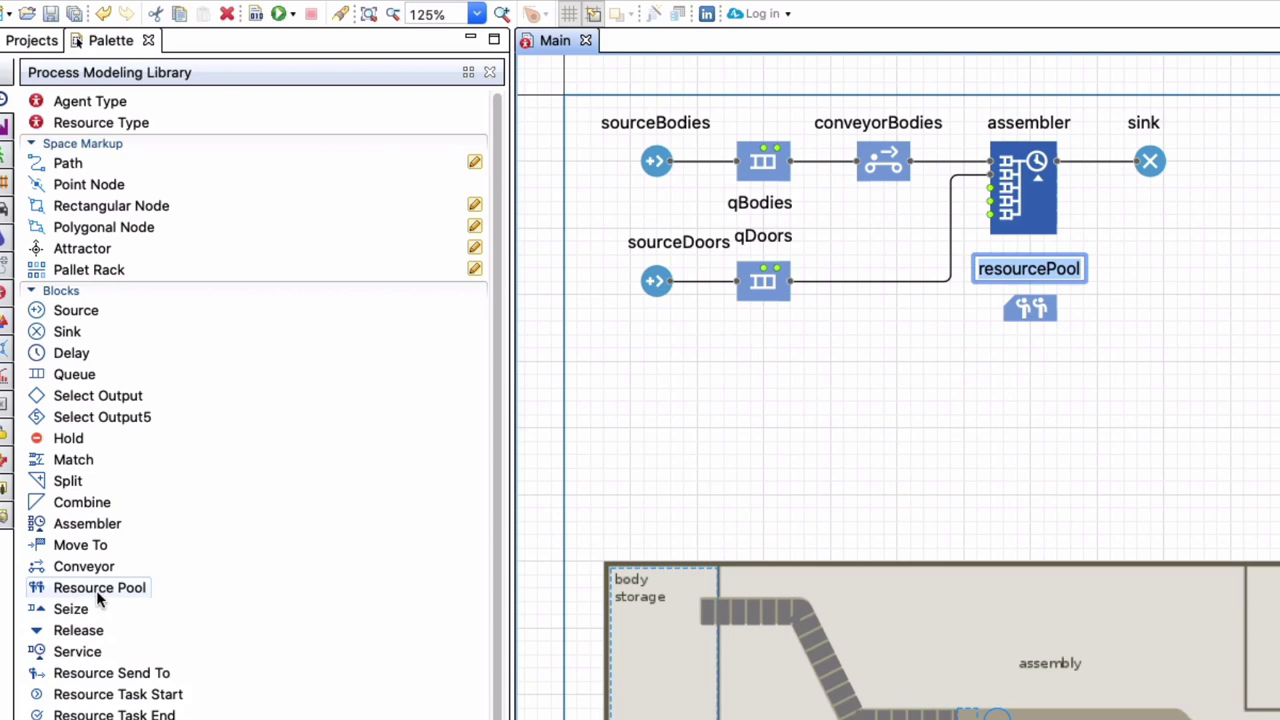
mouse_move(96, 590)
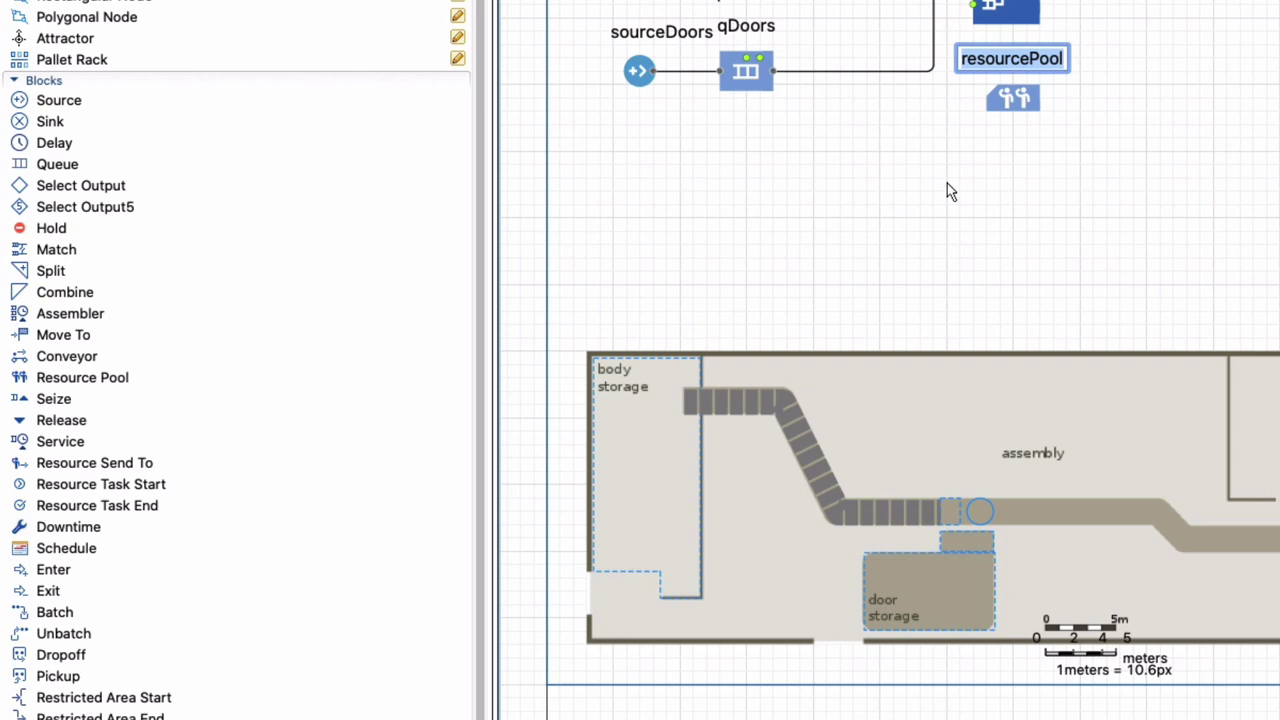
key("Right")
key("BackSpace")
key("BackSpace")
key("BackSpace")
key("BackSpace")
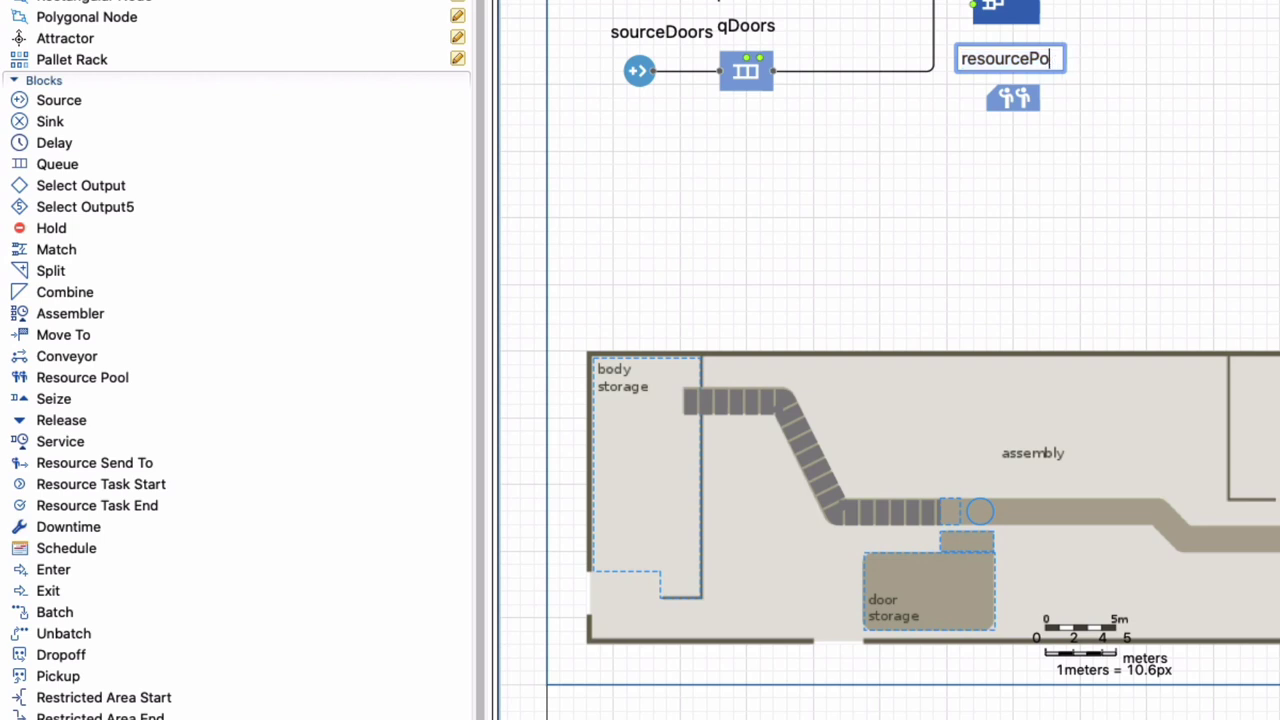
type("Assembler")
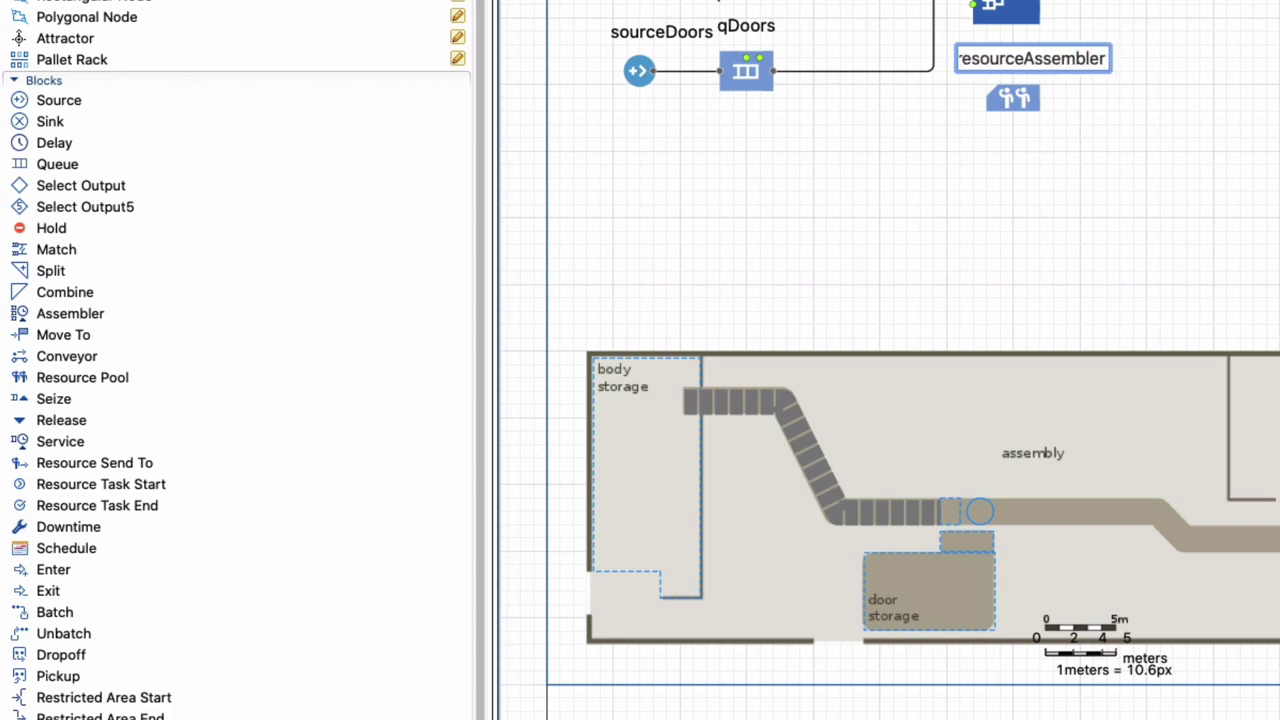
key("Return")
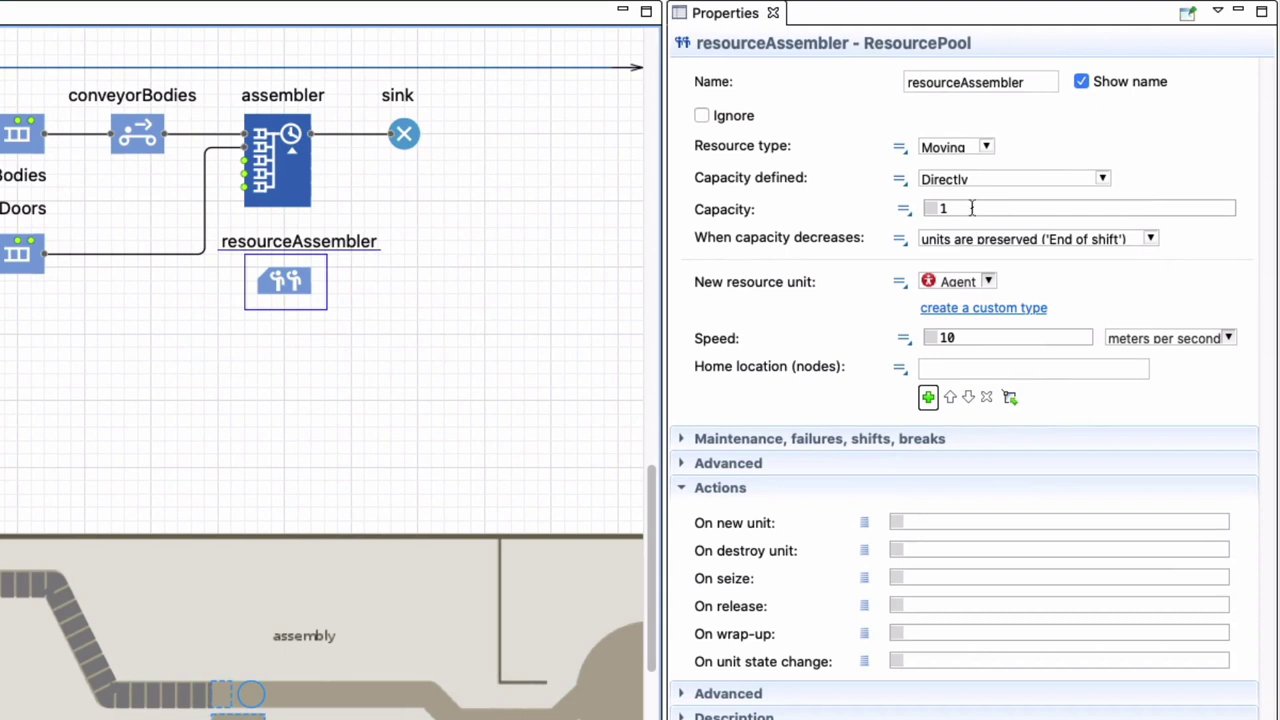
Set the capacity of the resourceAssembler pool to 8
left_click_drag(971, 208, 922, 204)
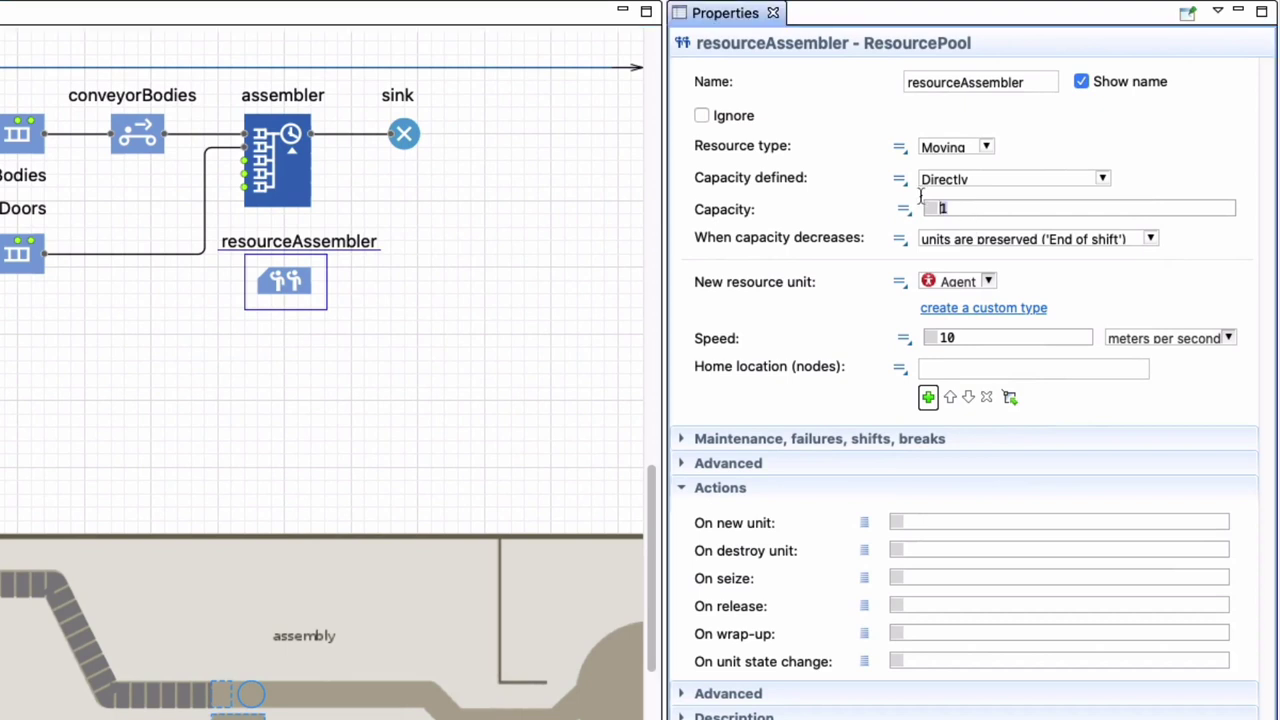
type("8")
mouse_move(864, 338)
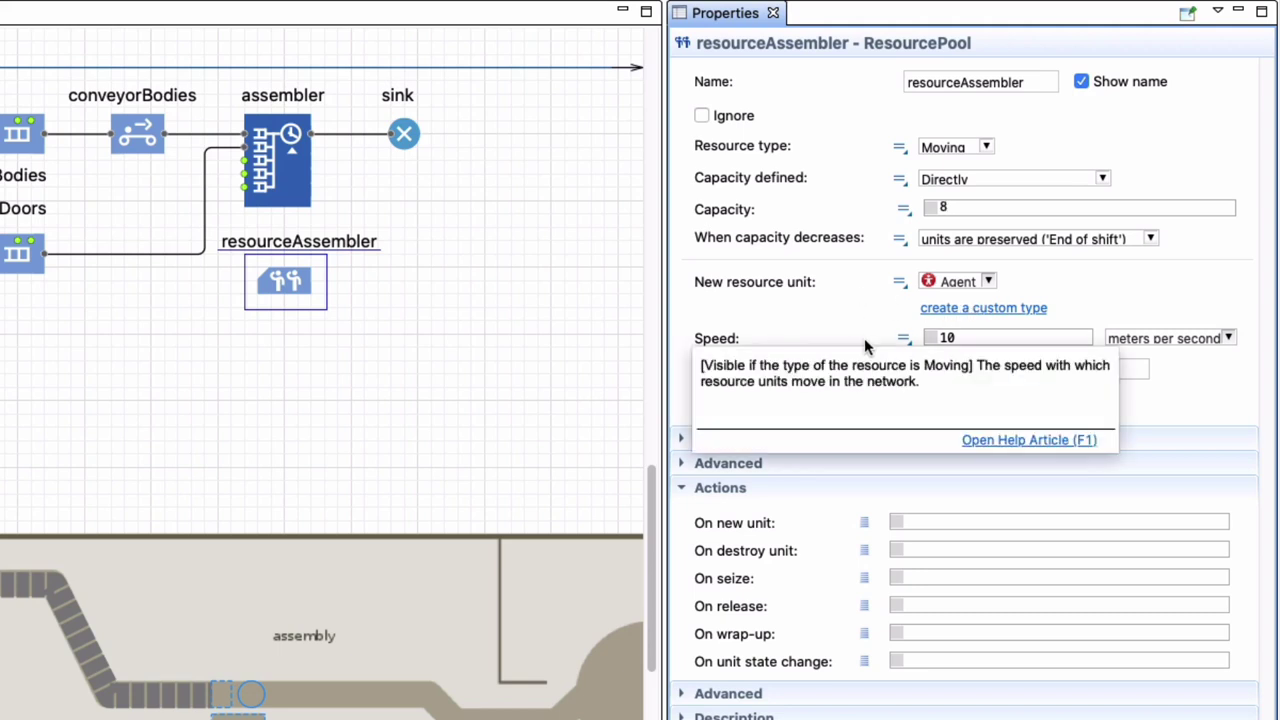
Set the resource type of the resourceAssembler pool to Static
left_click(806, 296)
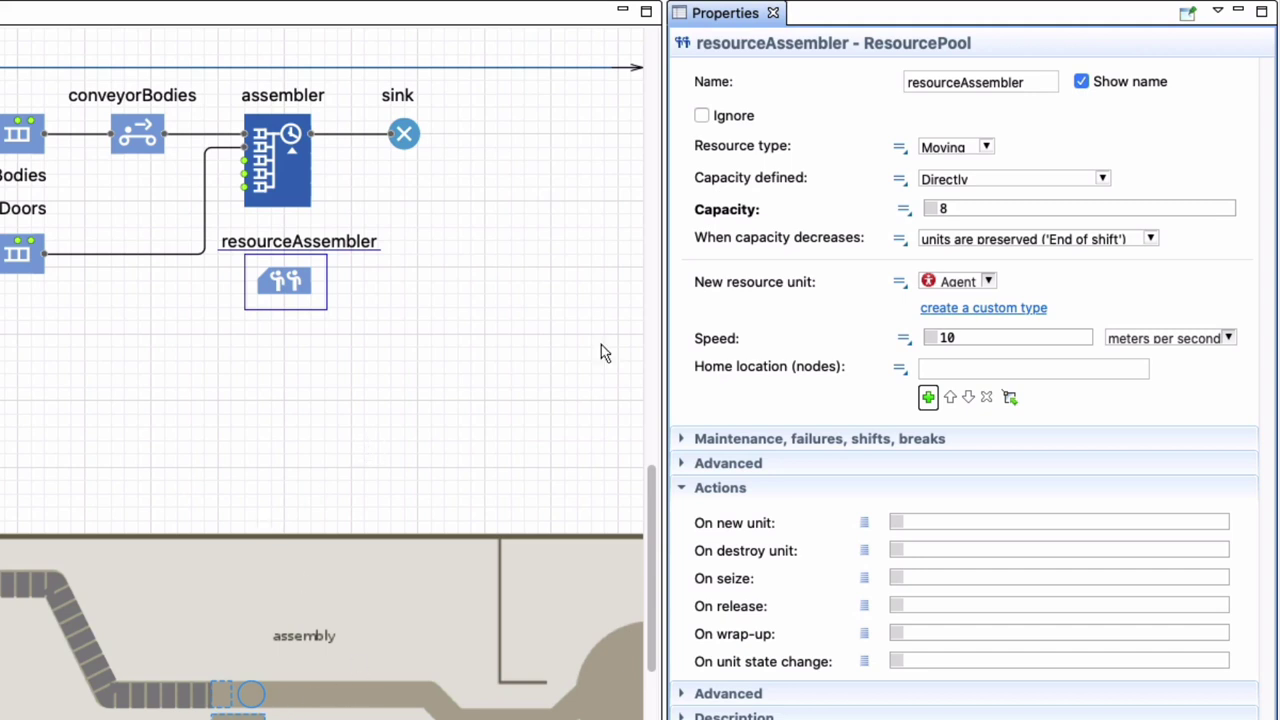
left_click(984, 147)
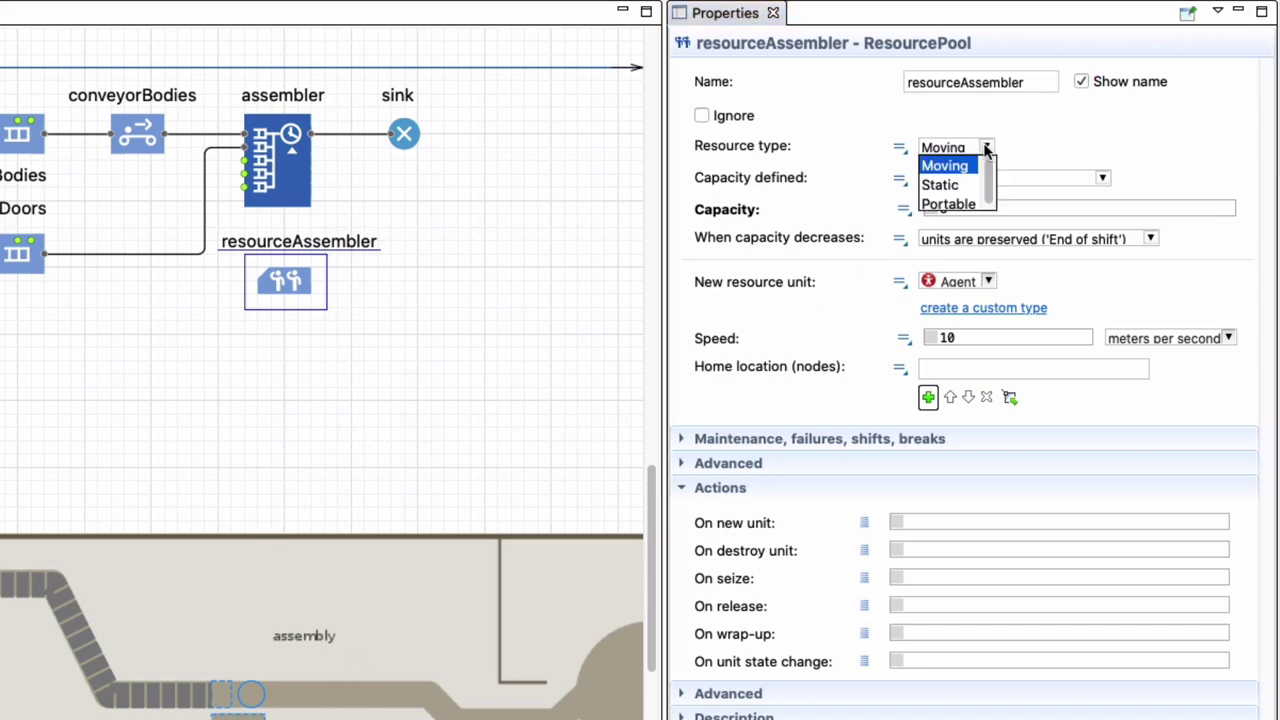
left_click(945, 184)
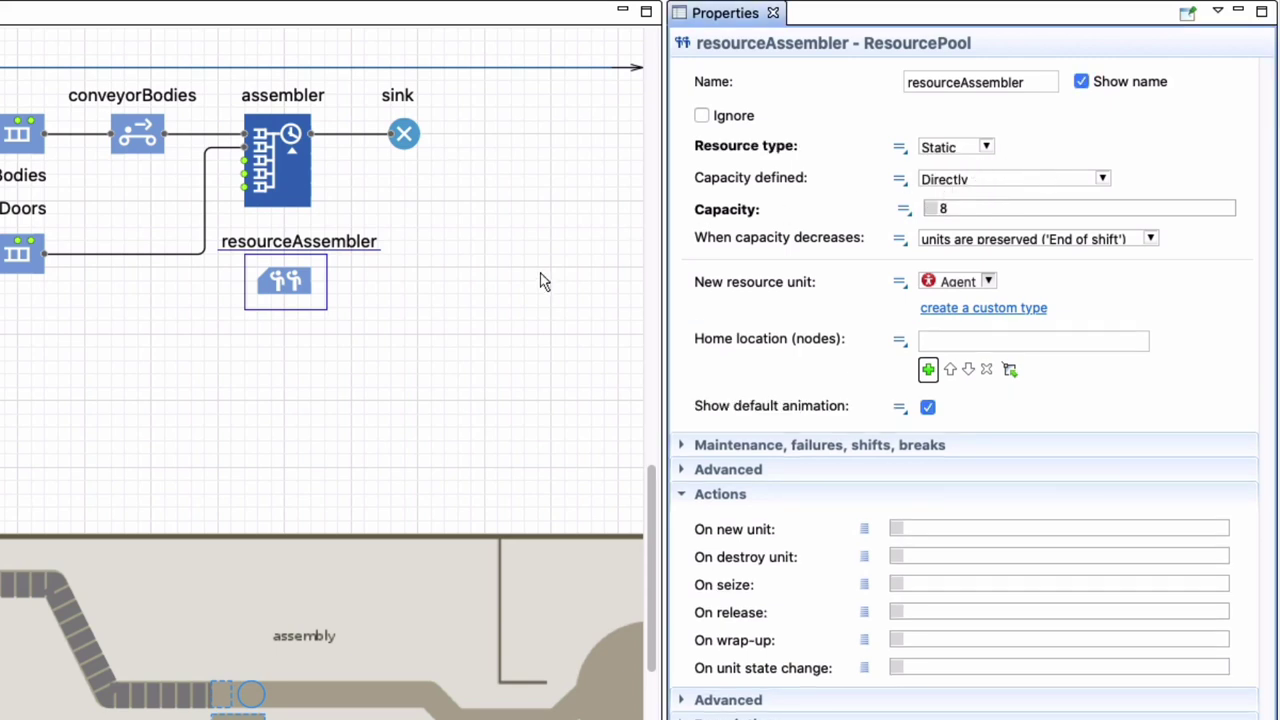
Add the resourceAssembler pool to the assembler block's resource sets
left_click(284, 152)
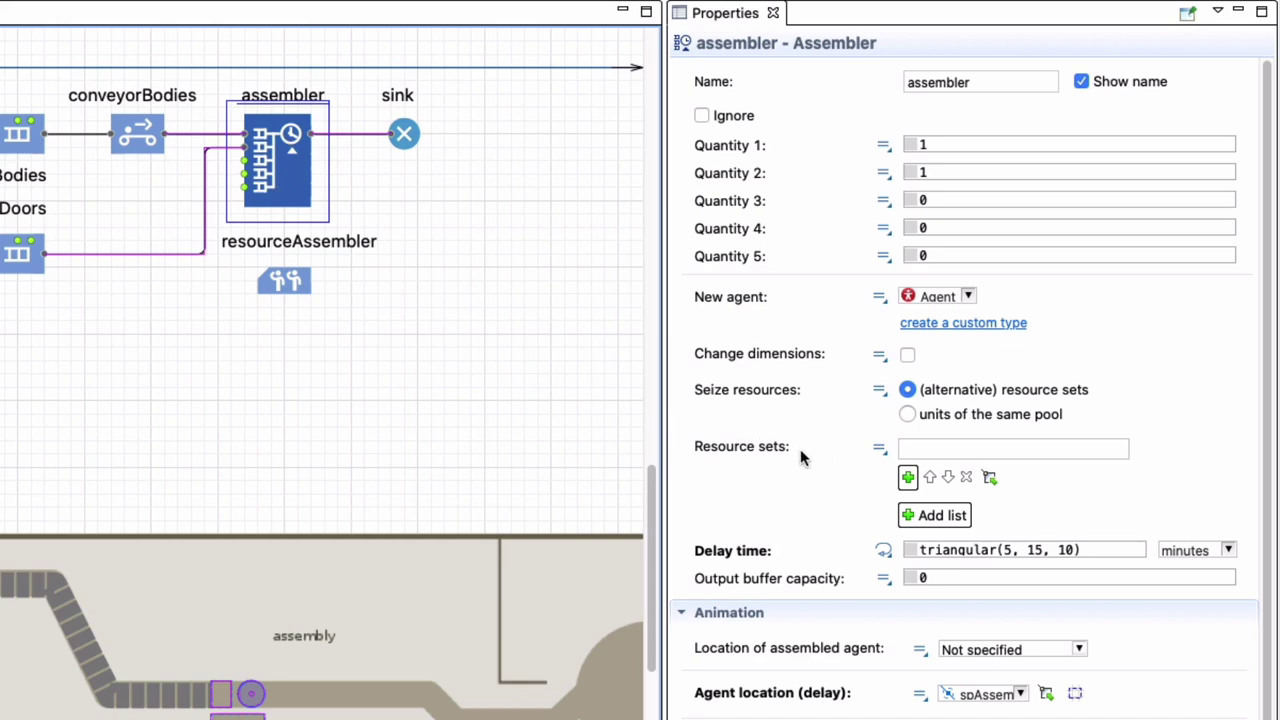
mouse_move(785, 452)
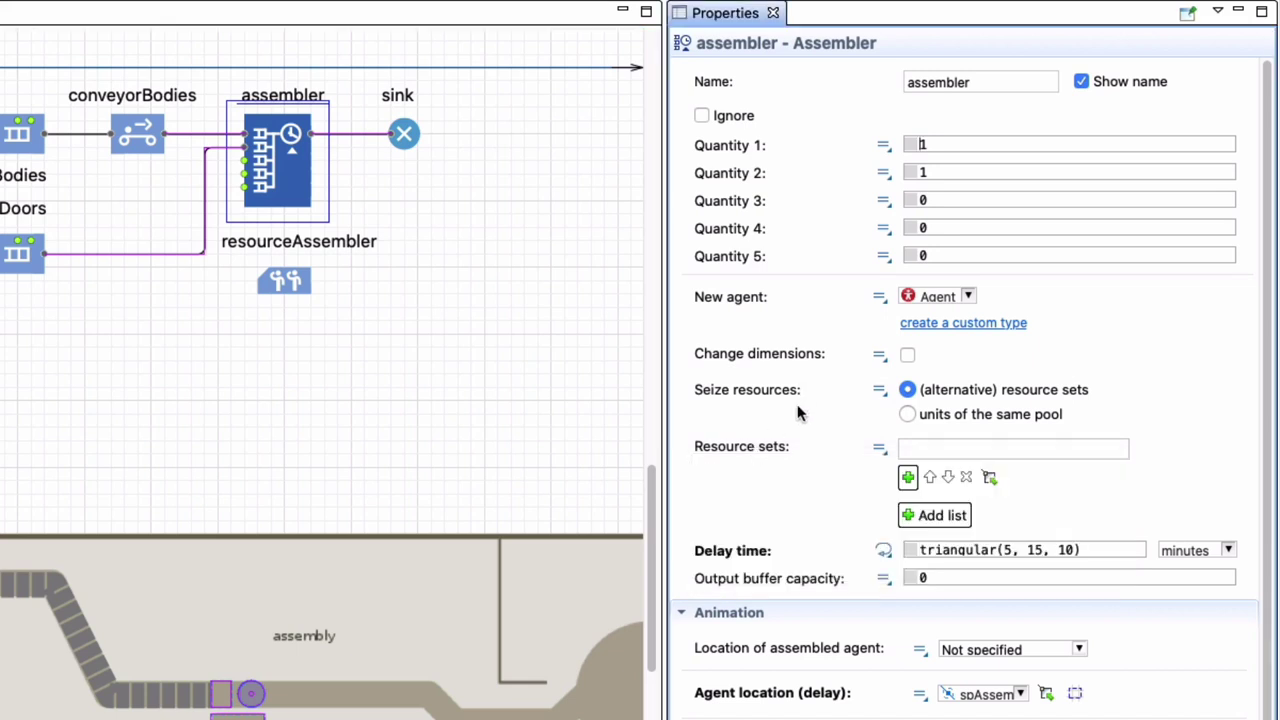
left_click(908, 477)
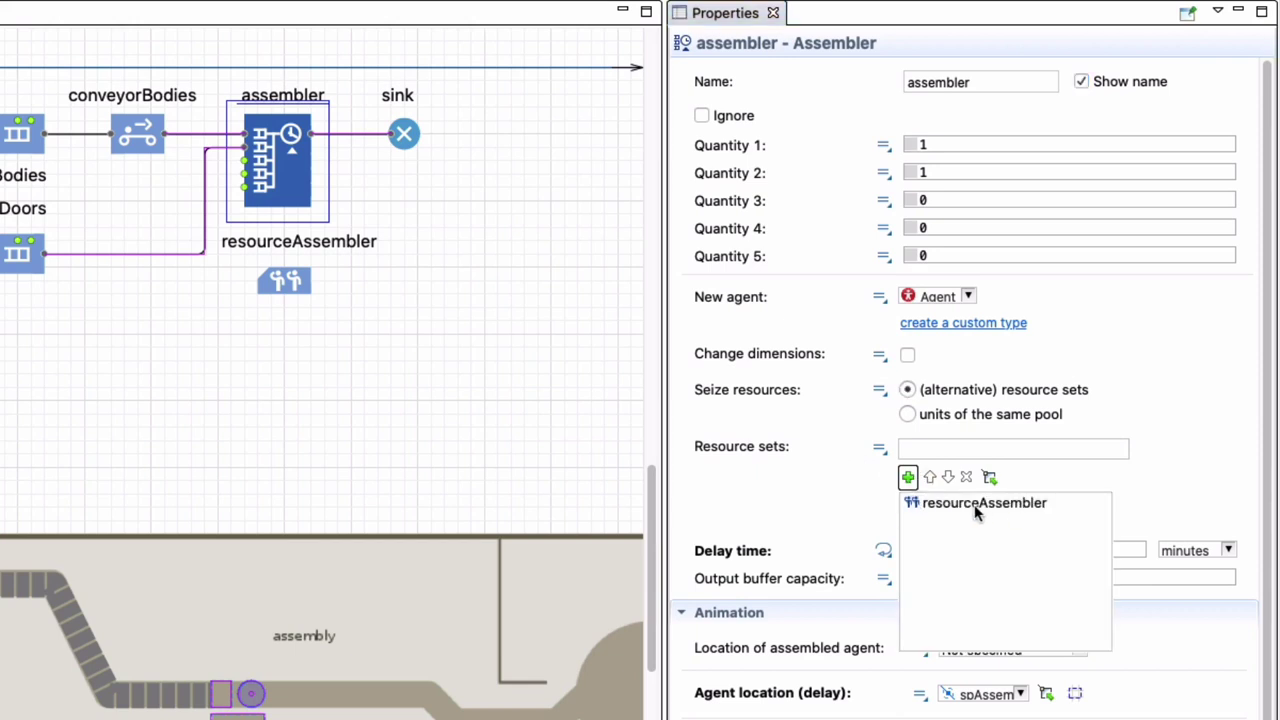
left_click(957, 504)
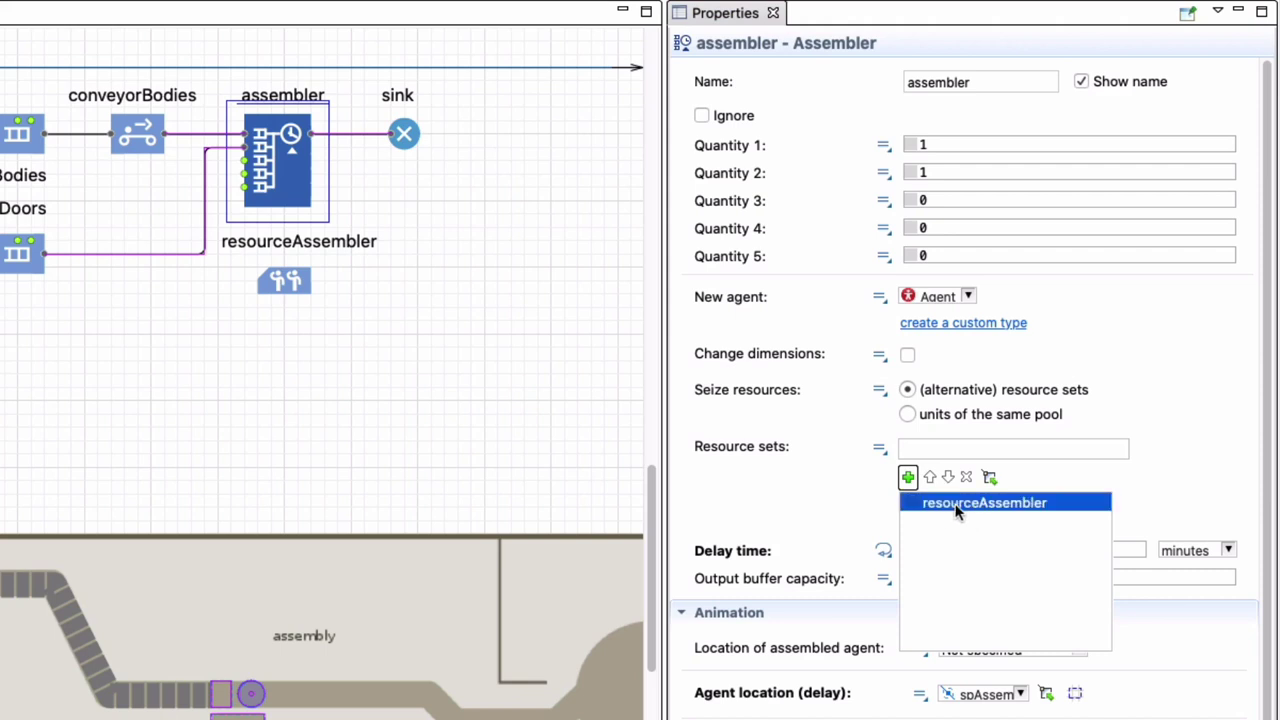
left_click(957, 504)
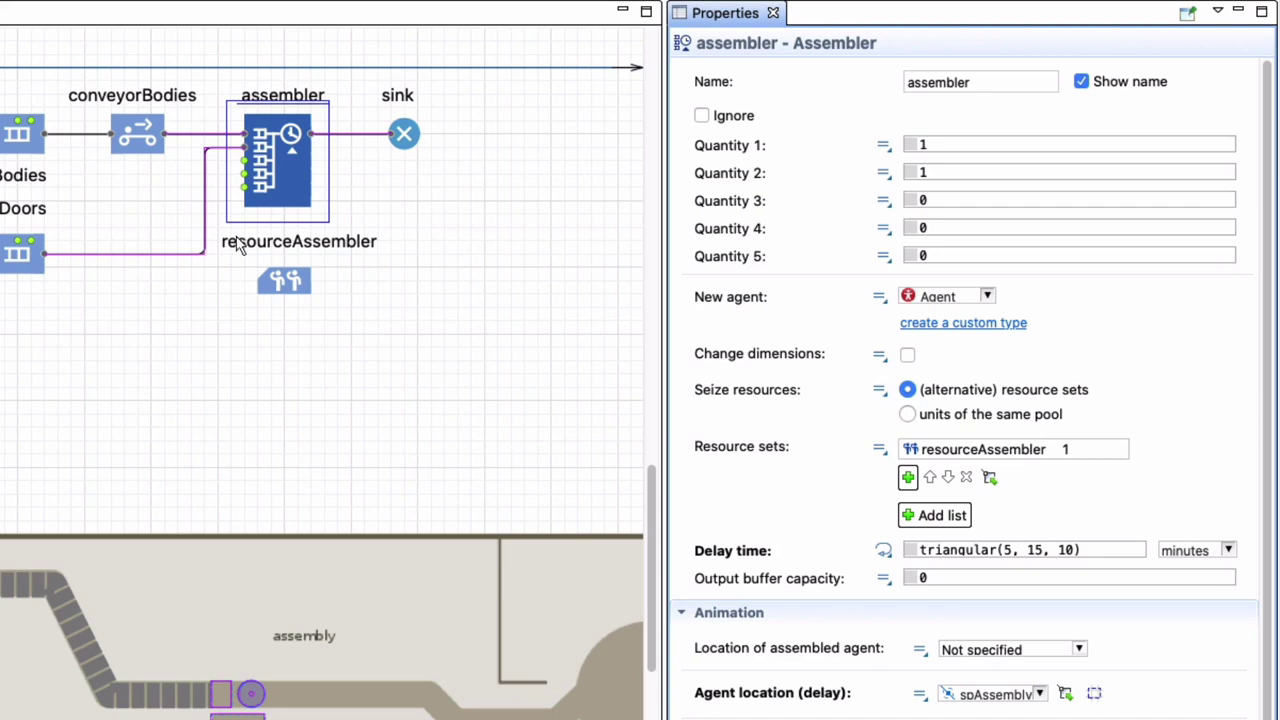
Shift the resourceAssembler label slightly down toward its block and review the resource set of the assembler
left_click(277, 281)
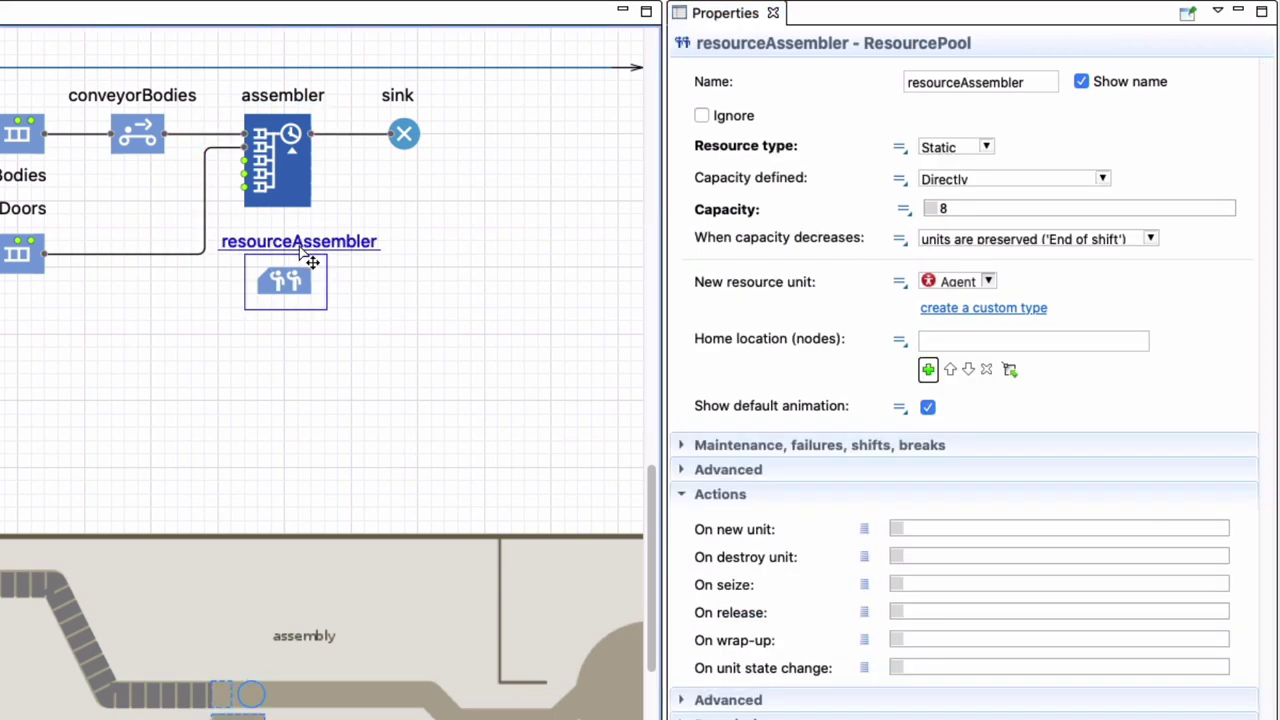
left_click_drag(307, 257, 310, 266)
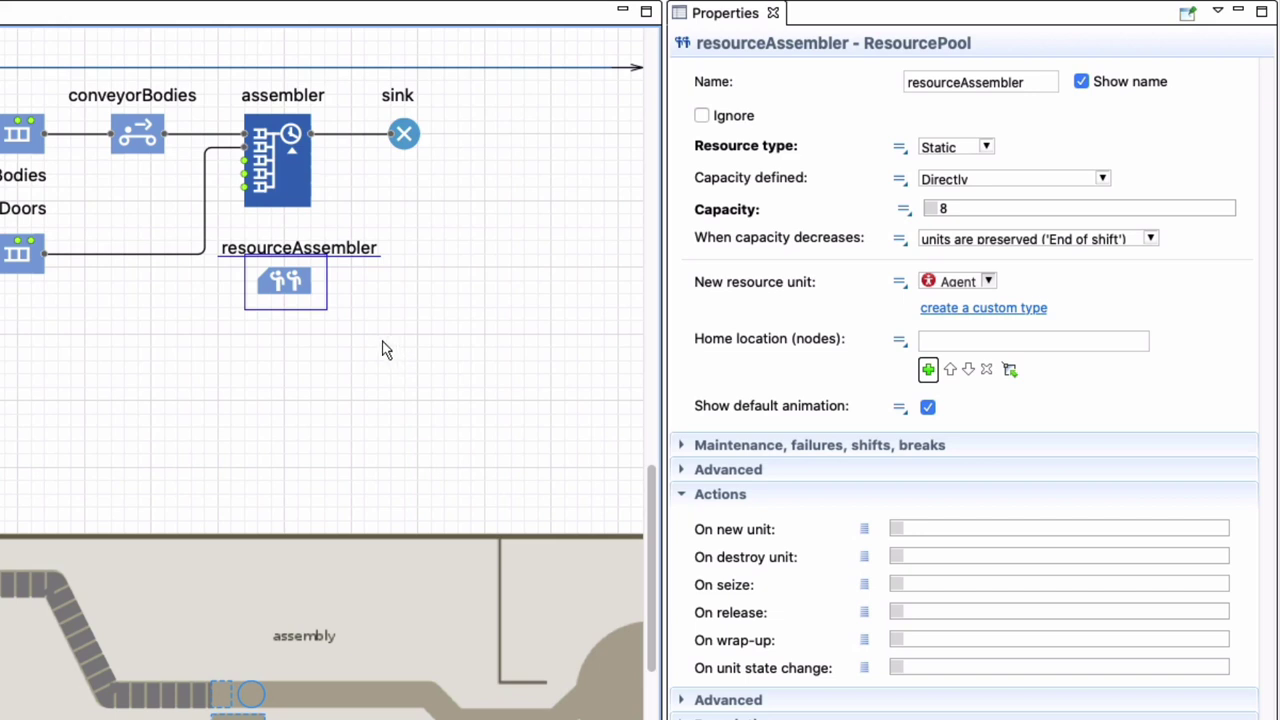
left_click(296, 201)
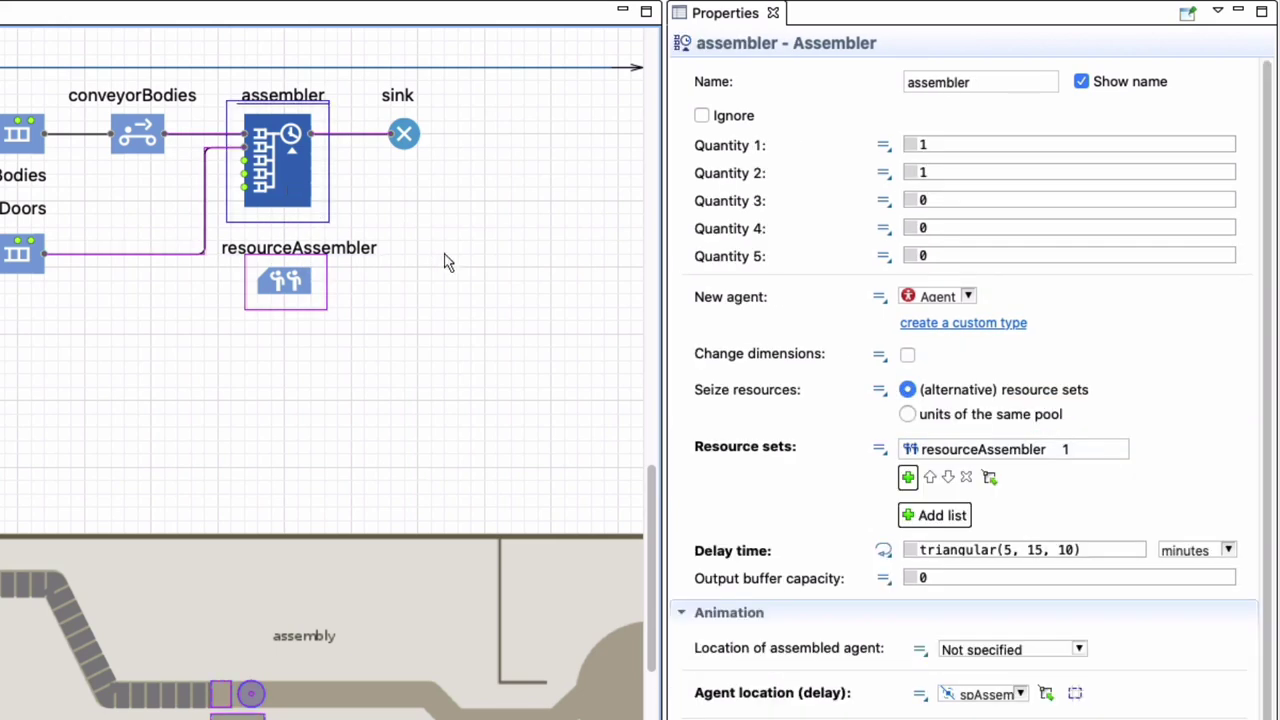
left_click(1040, 451)
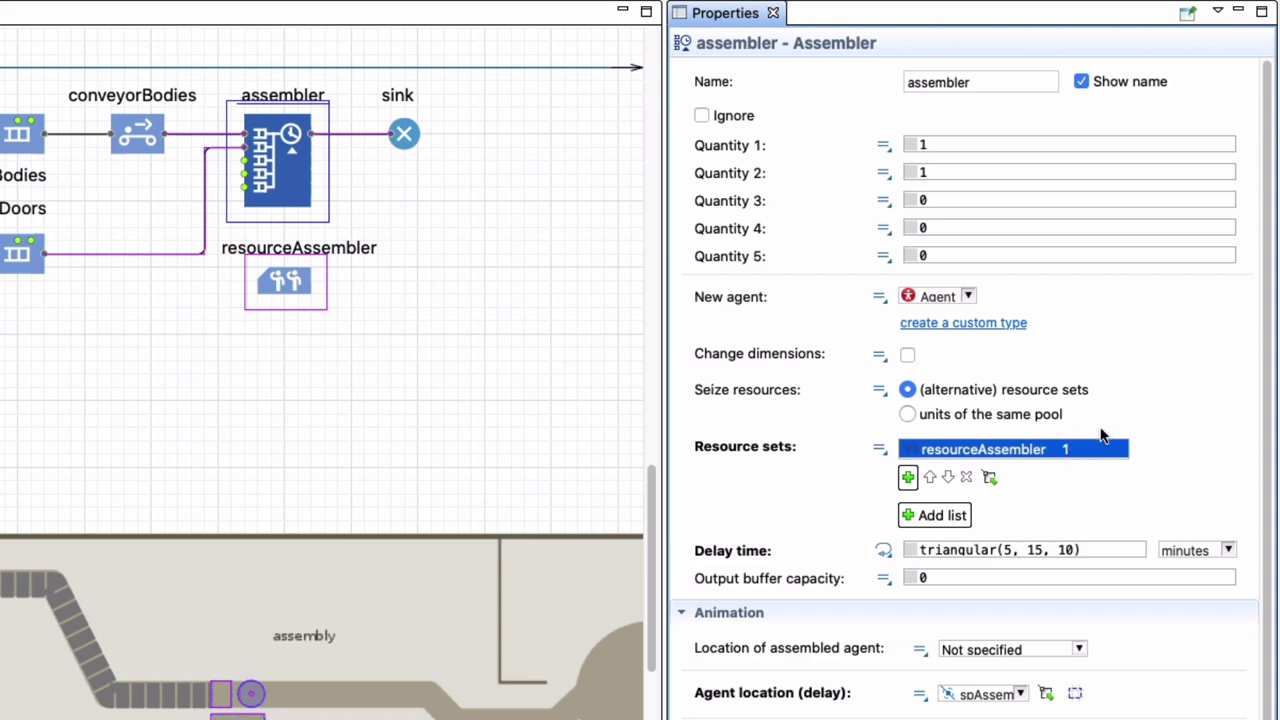
left_click(851, 515)
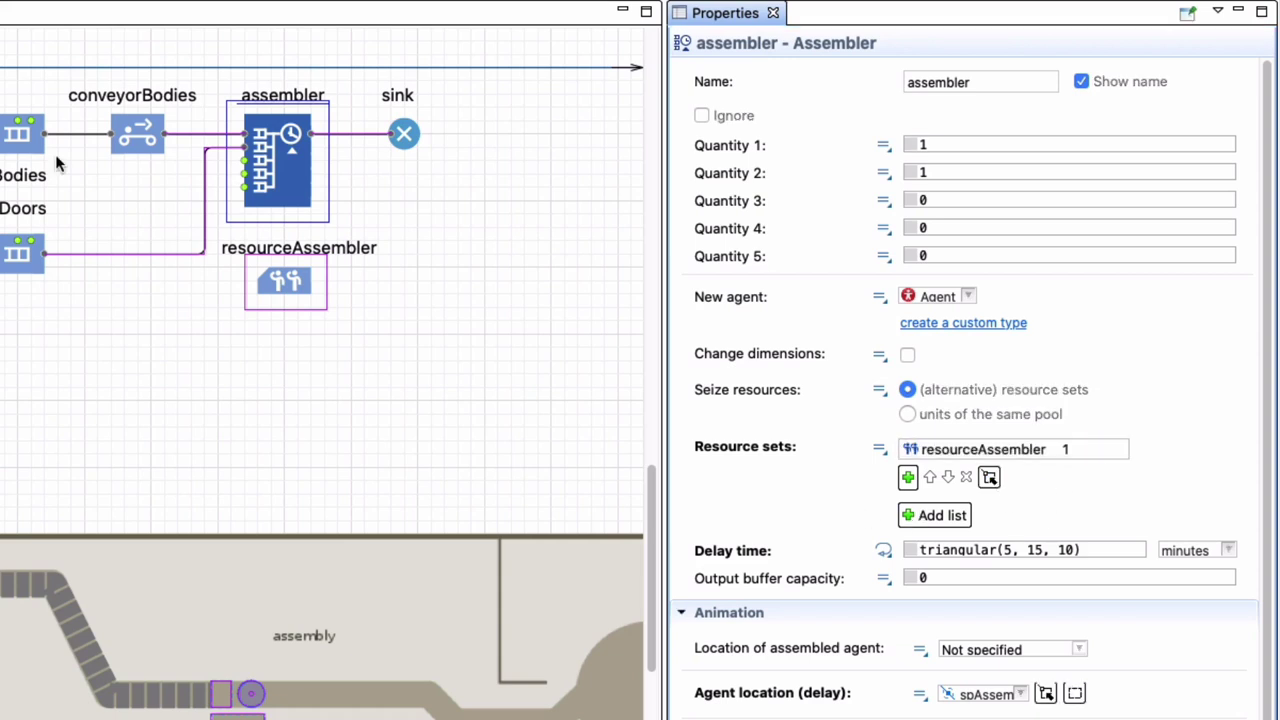
Run the simulation and inspect the unit and utilization details of the resourceAssembler pool, closing its inspection window
key("F5")
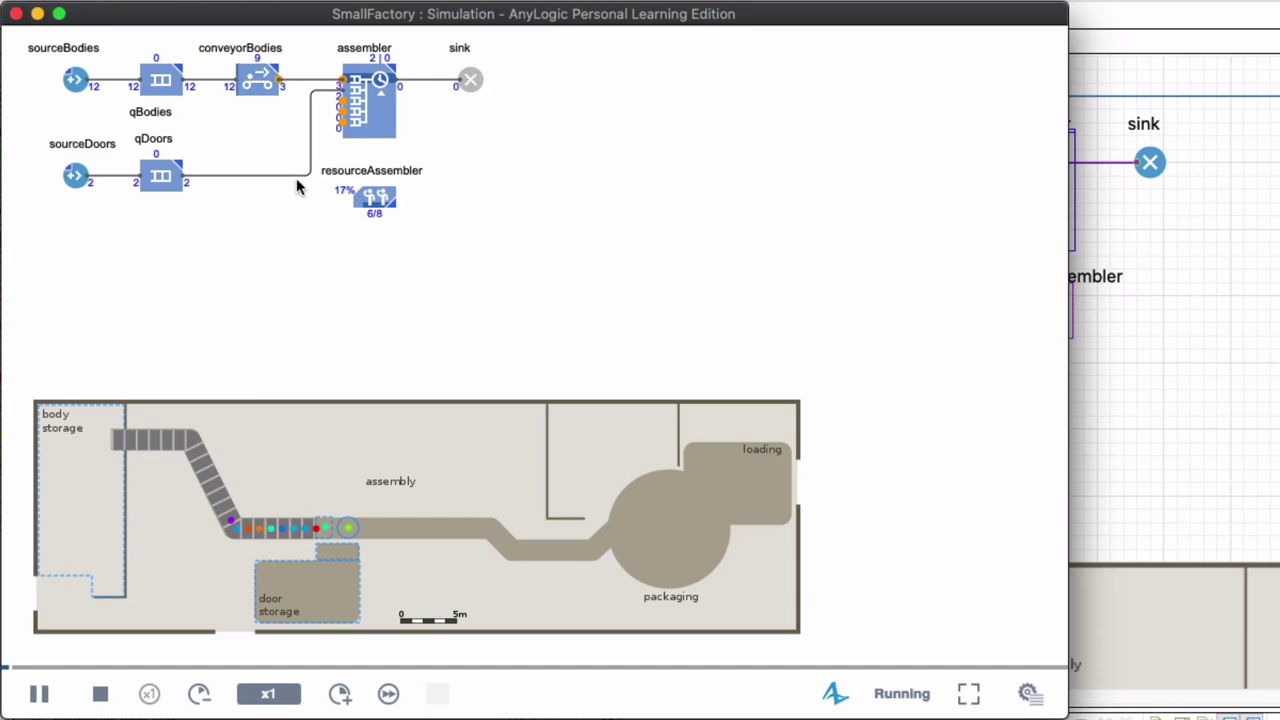
scroll(333, 172, "up", 3)
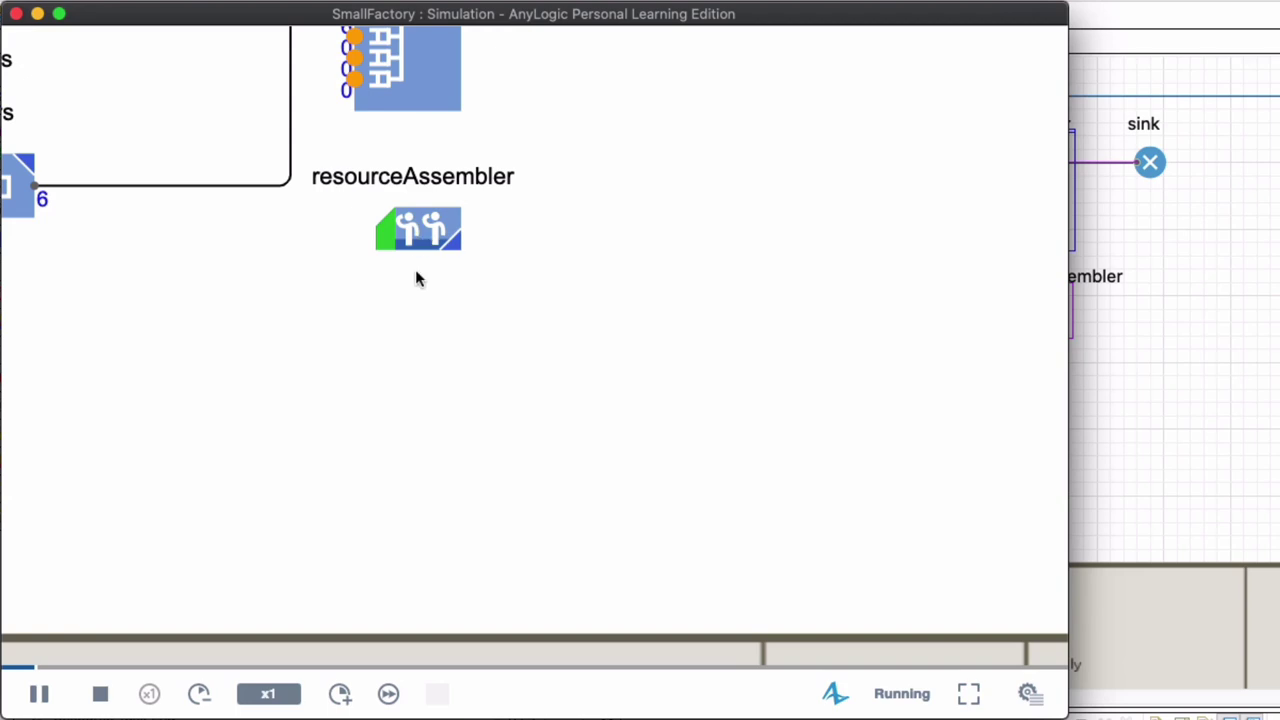
left_click(418, 230)
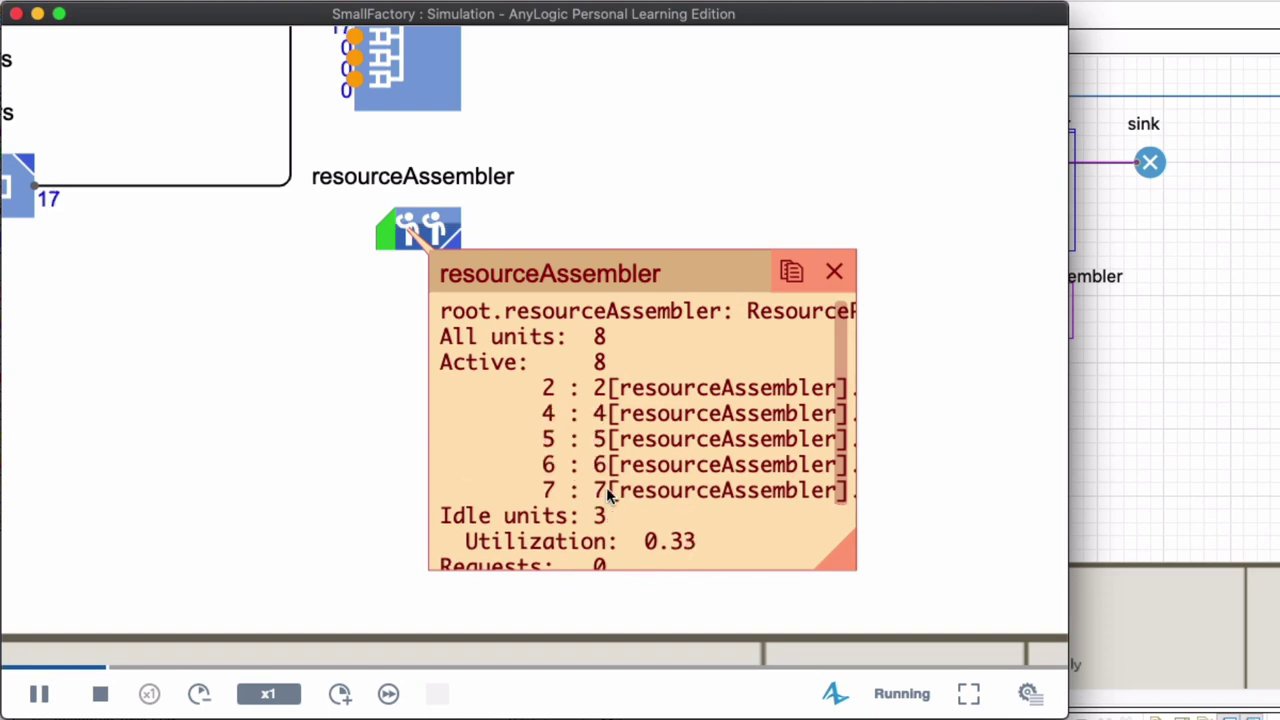
left_click(834, 272)
scroll(300, 510, "down", 2)
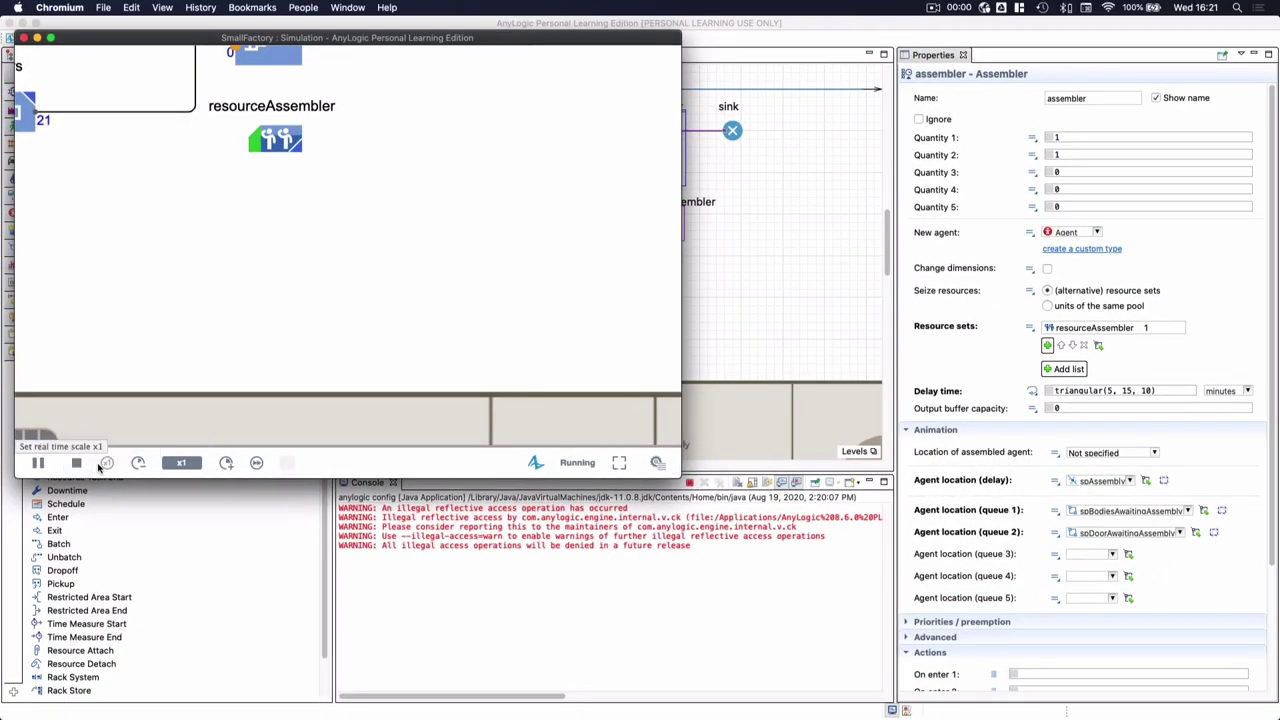
Run the simulation to its end at virtual speed and examine the agent counts across the flowchart
left_click(256, 463)
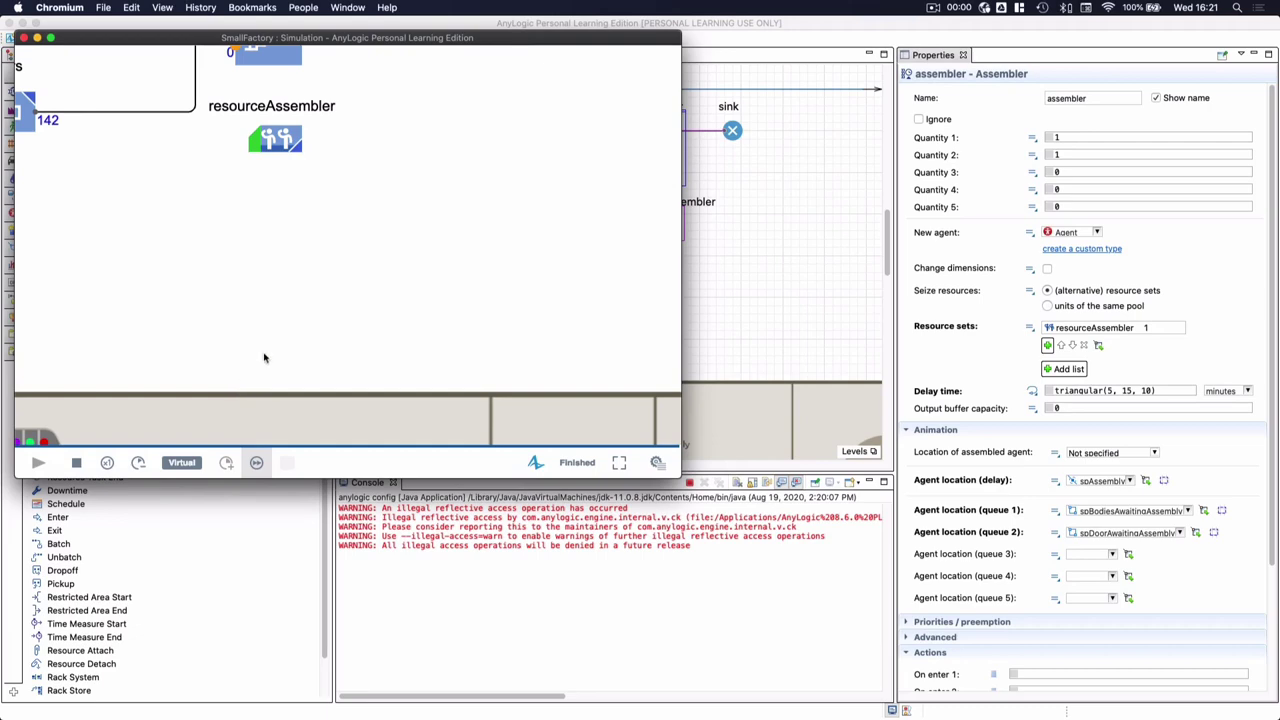
scroll(264, 358, "up", 3)
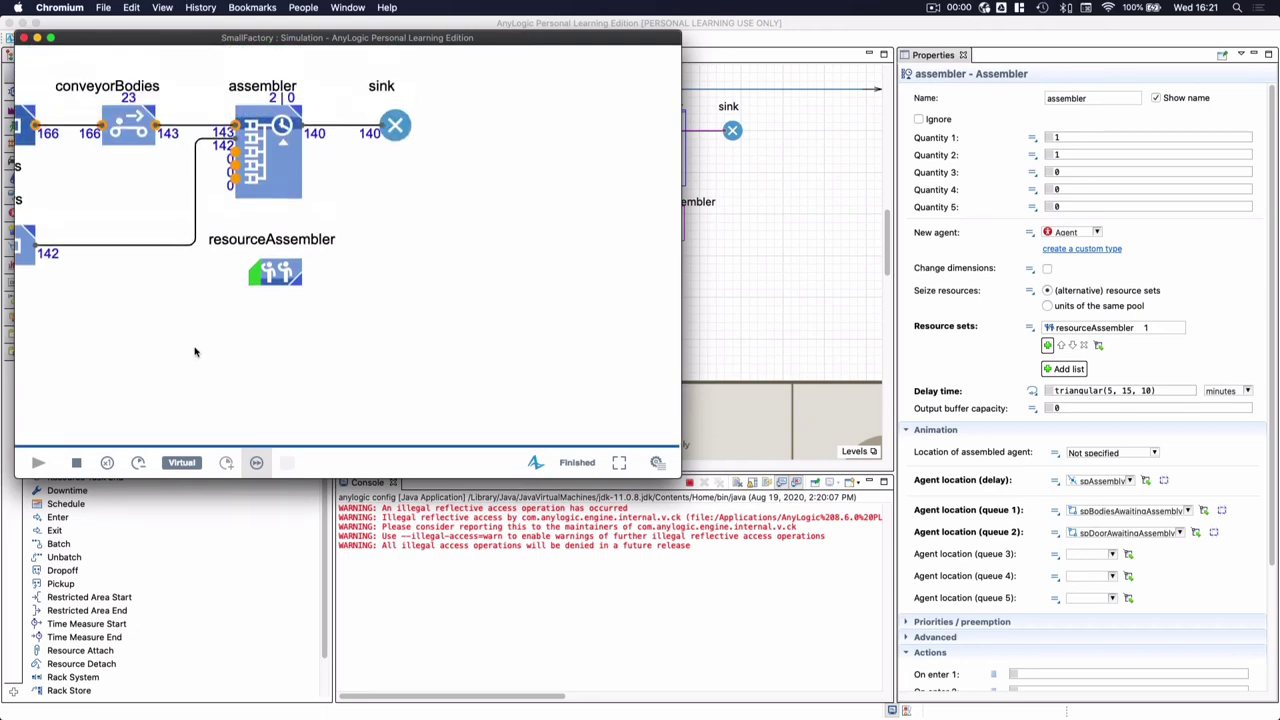
scroll(195, 352, "down", 2)
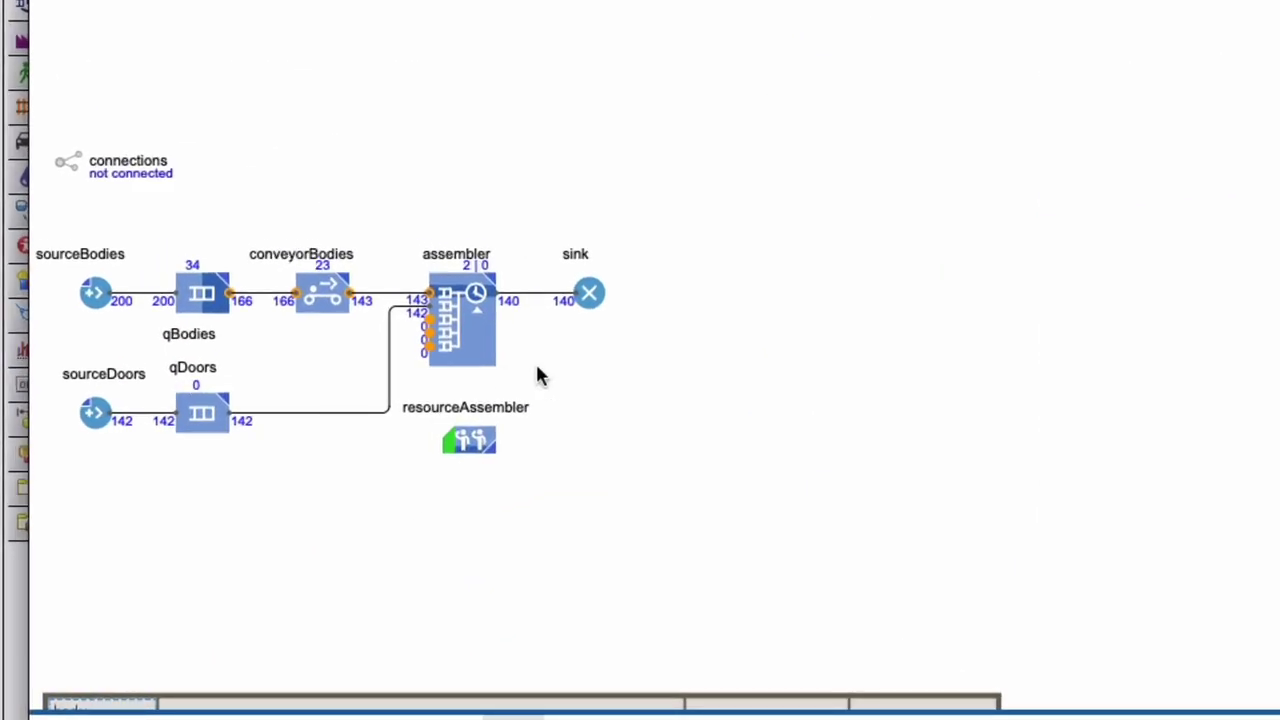